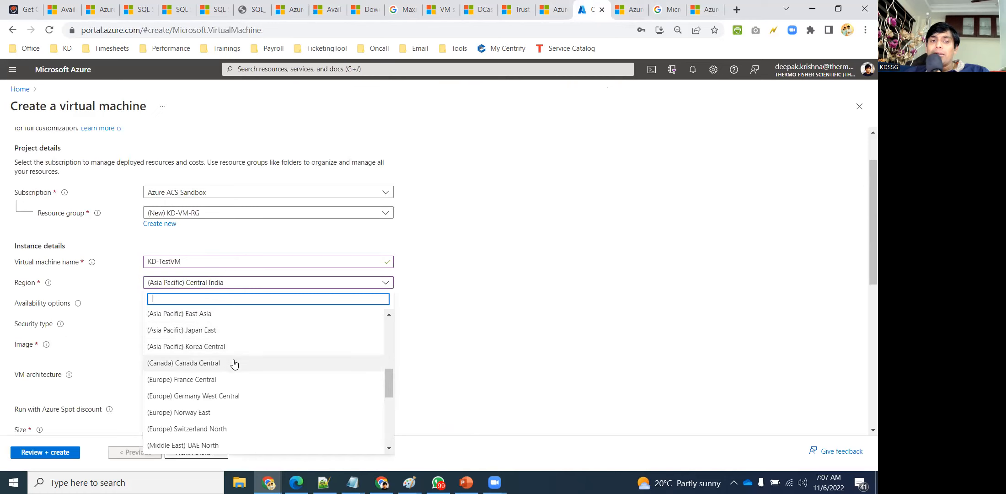
Set the virtual machine's availability option to Availability zone
click(496, 328)
click(271, 309)
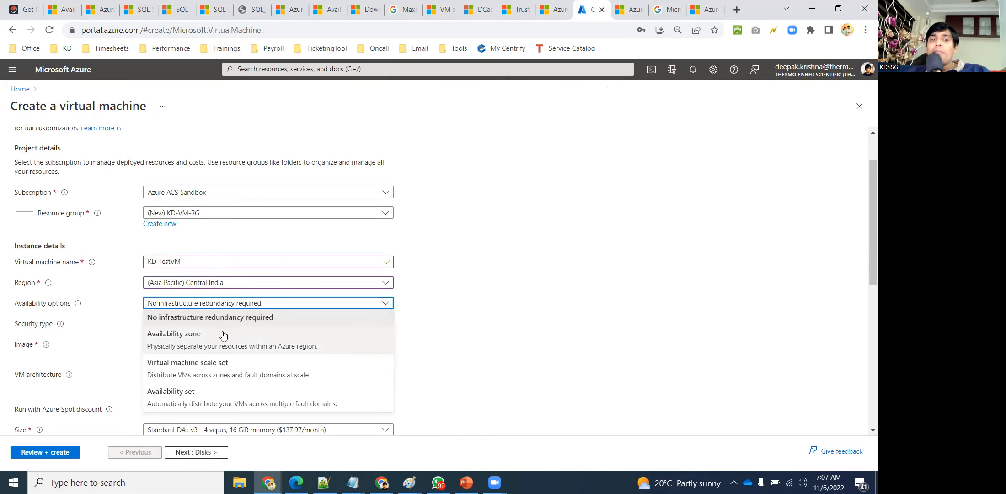
click(336, 331)
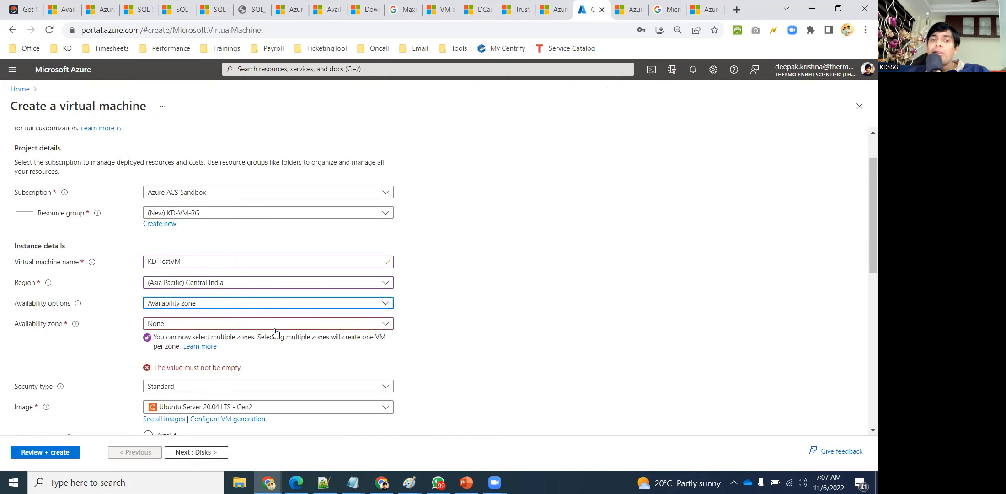
Try assigning only Zone 3 as the virtual machine's availability zone
click(185, 325)
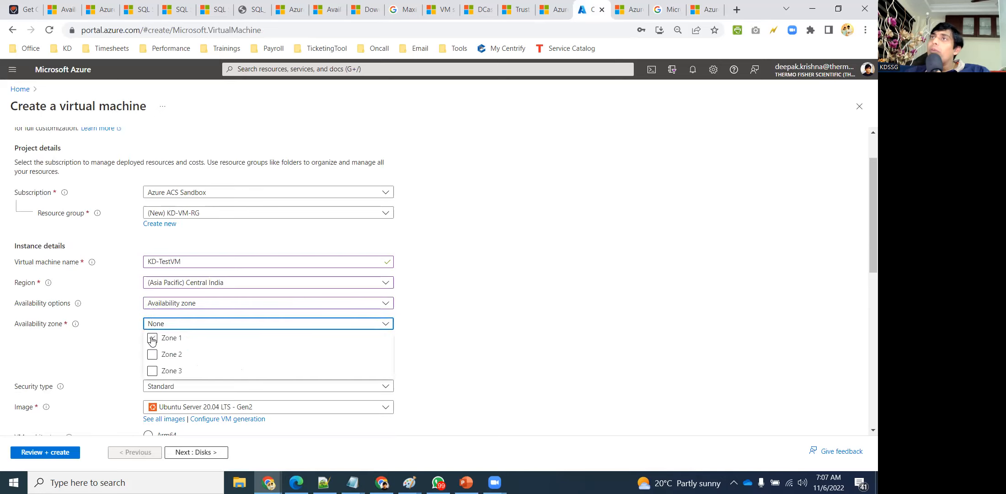
click(439, 332)
click(192, 325)
click(153, 338)
click(153, 371)
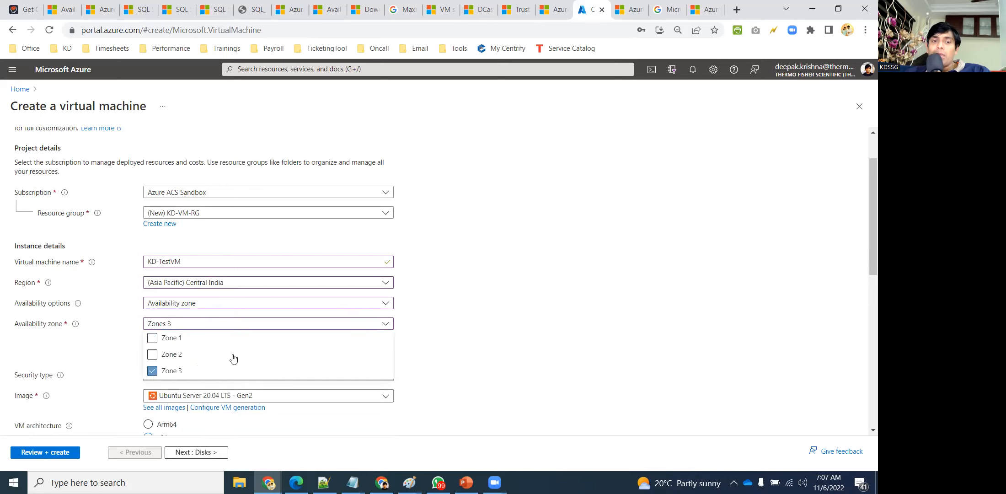
click(498, 343)
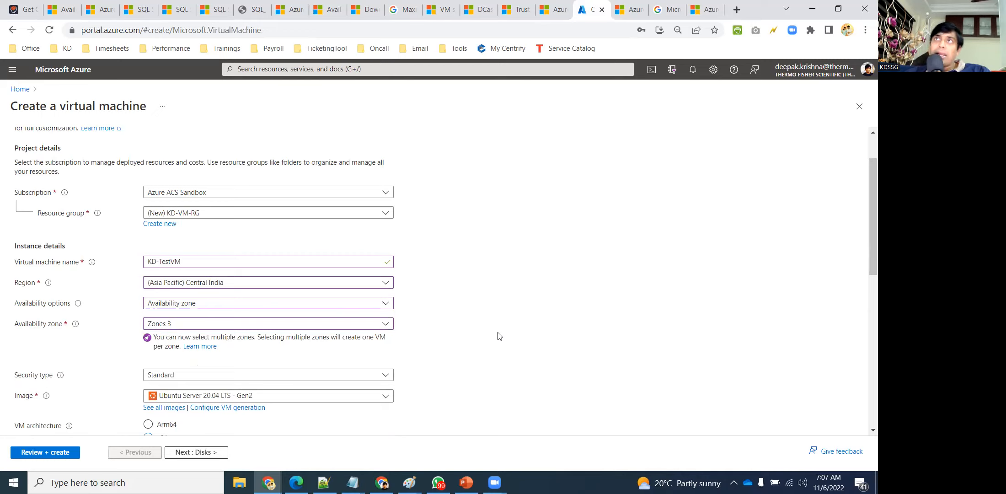
Replace the availability zone selection with Zones 1, 2 and 3
click(203, 323)
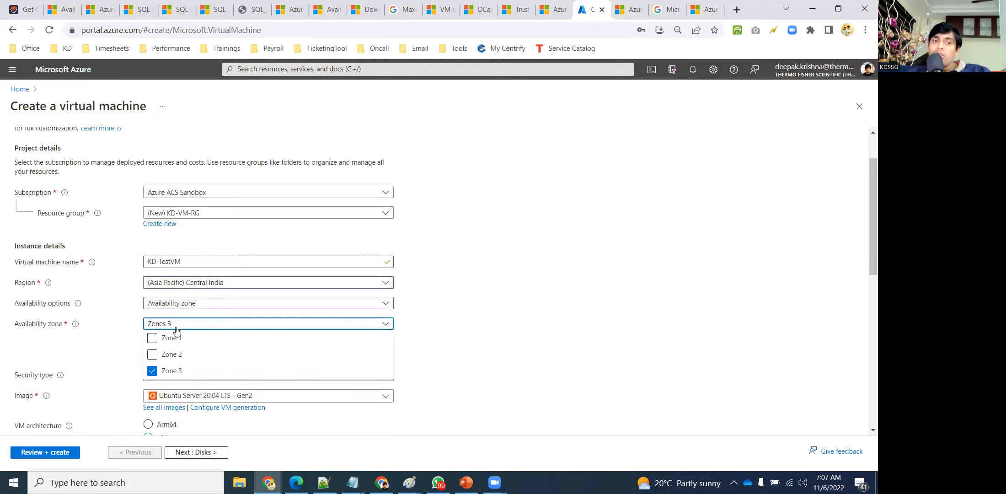
click(152, 370)
click(152, 338)
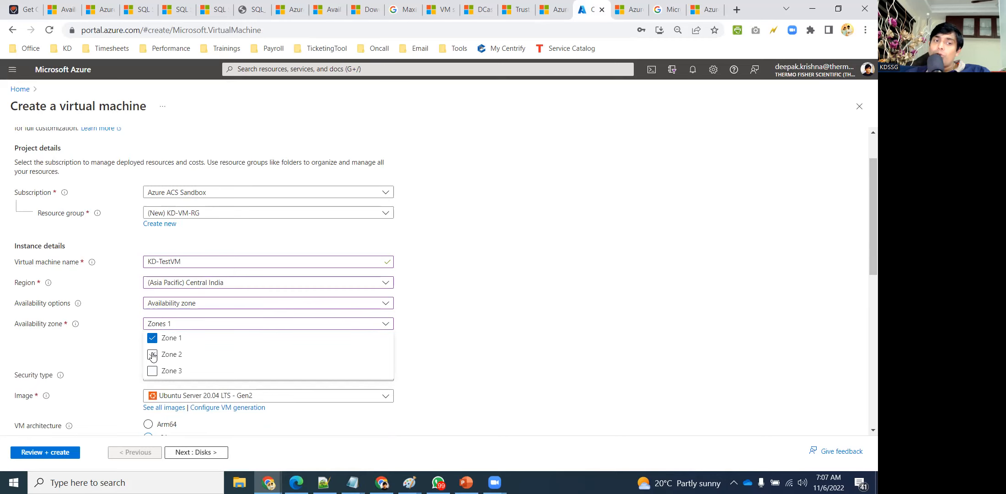
click(152, 355)
click(152, 417)
click(659, 365)
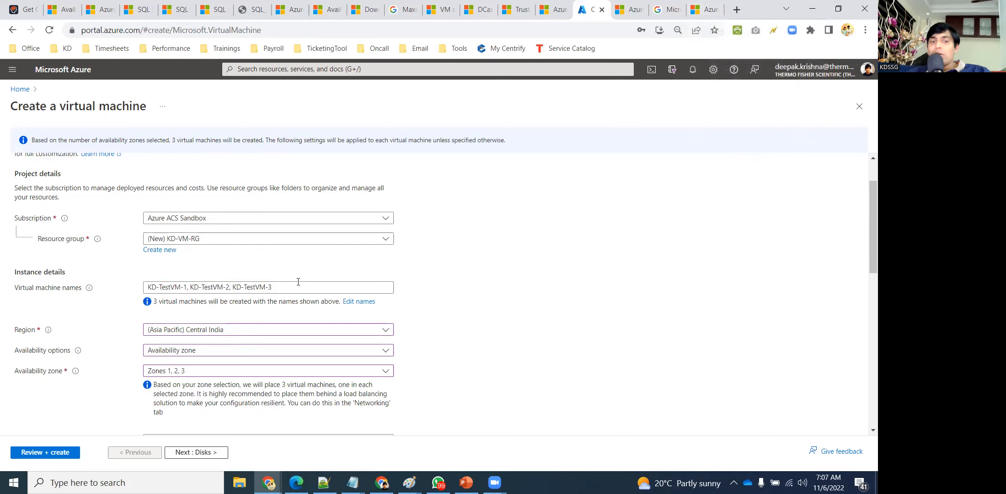
Examine the availability zone and disaster recovery diagrams in the Microsoft Learn overview, comparing them with the virtual machine's zone settings
scroll(230, 290, down, 1)
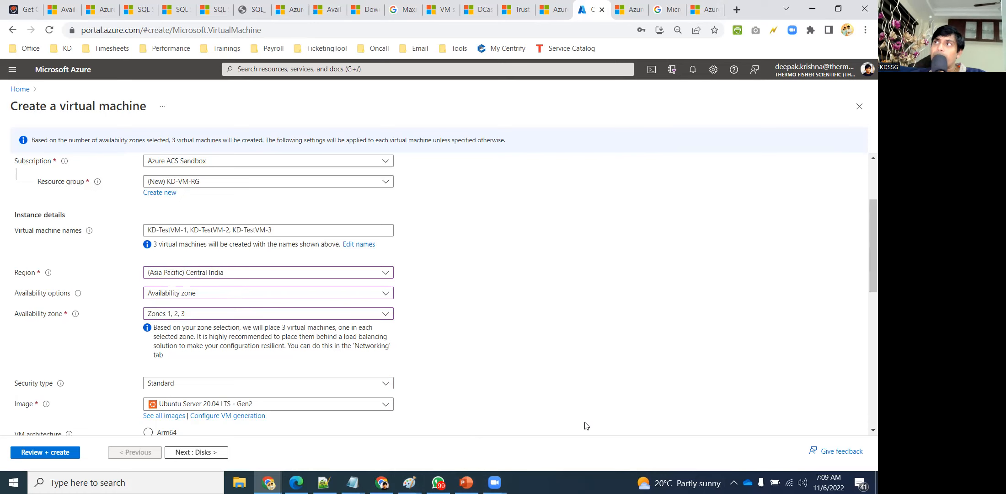
click(706, 8)
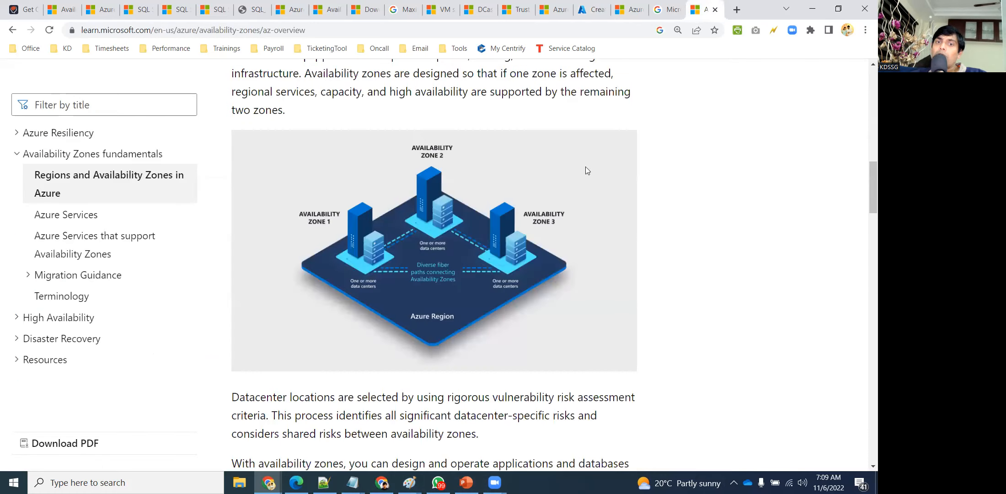
click(590, 9)
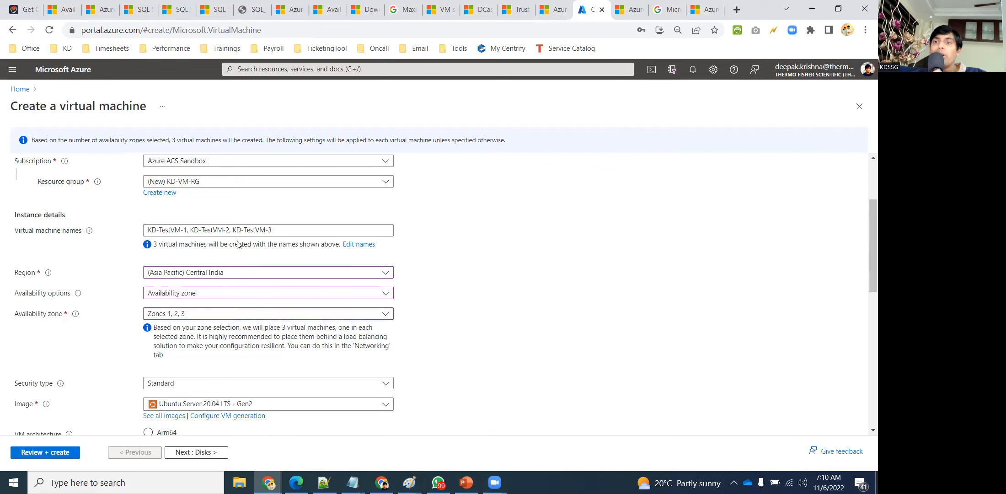
click(704, 9)
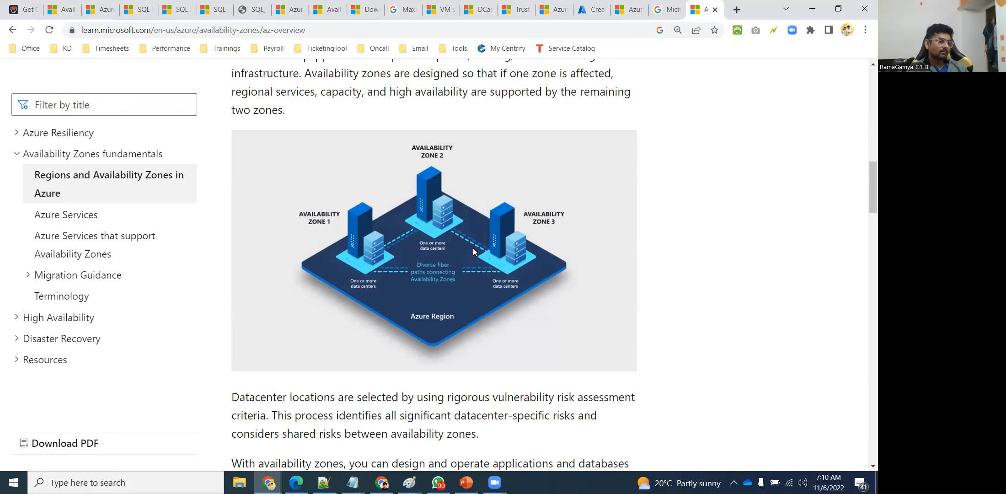
scroll(577, 304, up, 3)
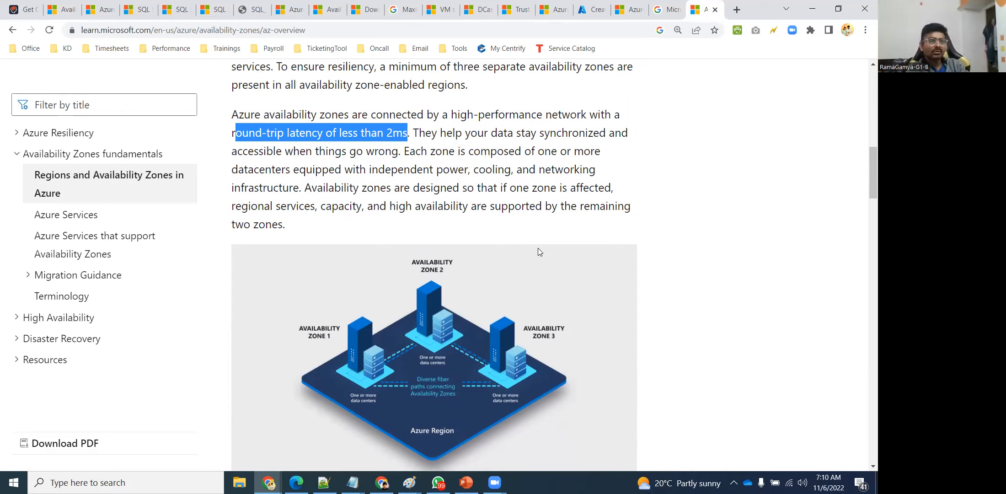
scroll(466, 292, down, 1)
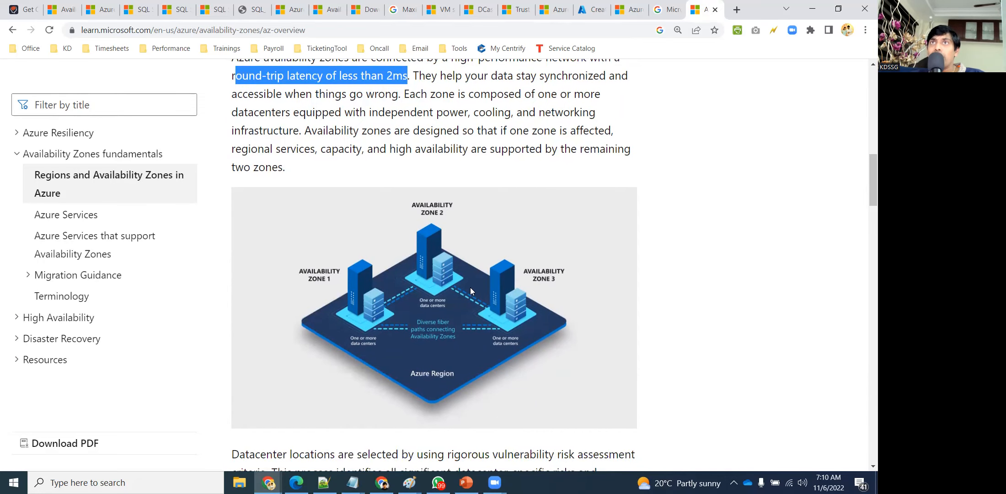
scroll(470, 286, down, 10)
scroll(506, 307, down, 3)
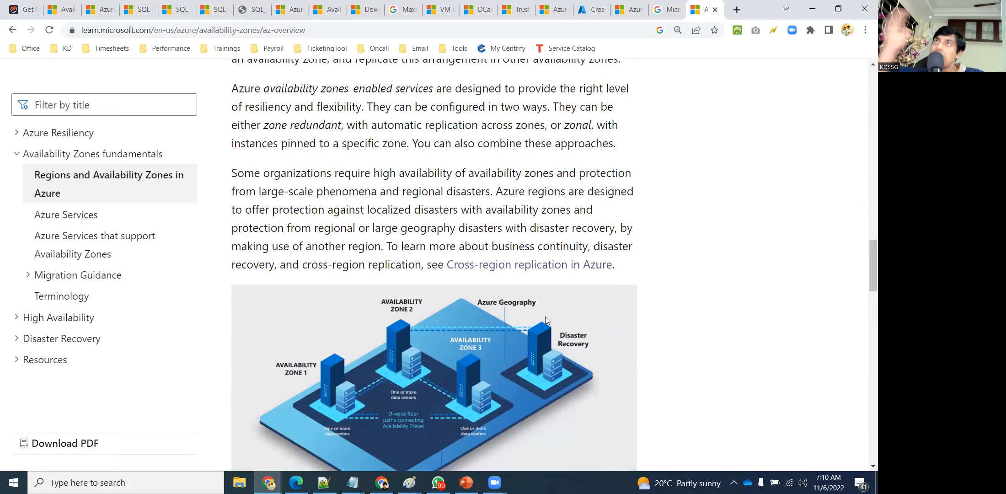
scroll(545, 317, down, 1)
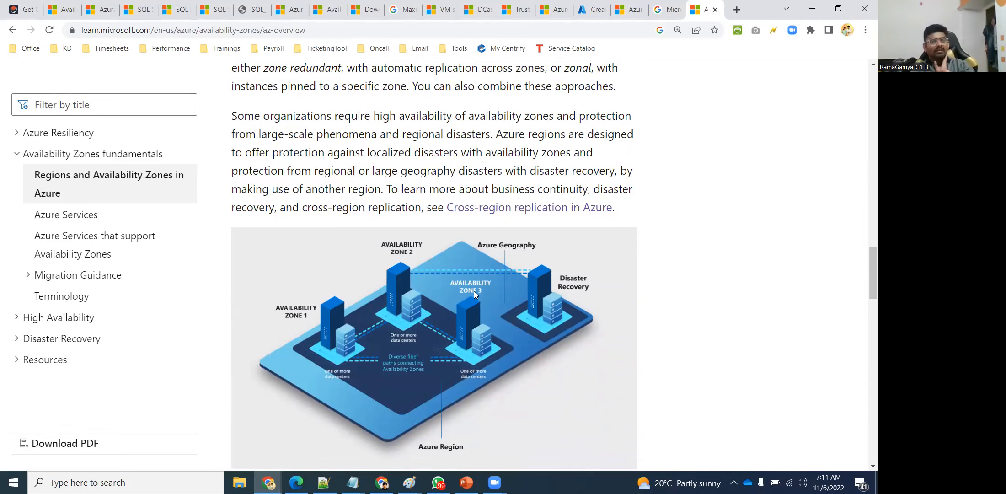
scroll(473, 291, down, 1)
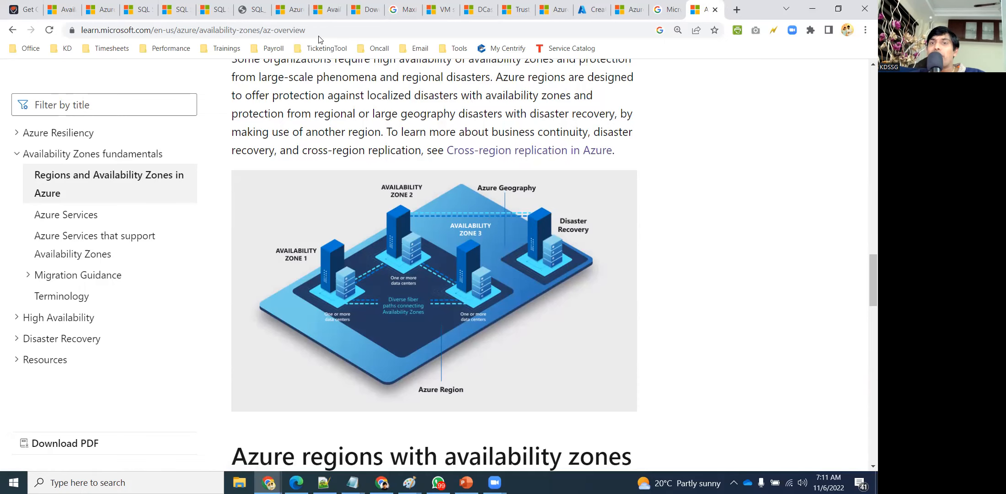
Return to the virtual machine form and review the remaining basic settings, including image, architecture, size and administrator account
click(593, 7)
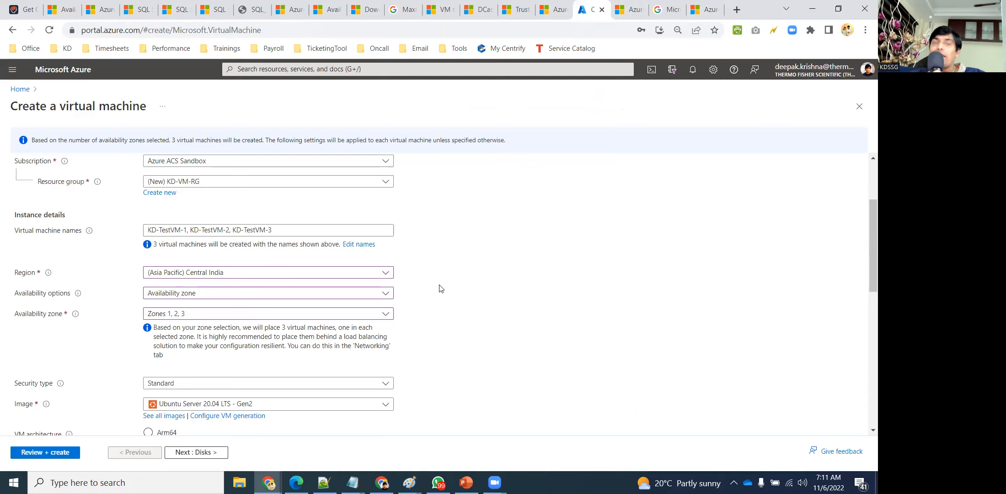
scroll(208, 295, down, 3)
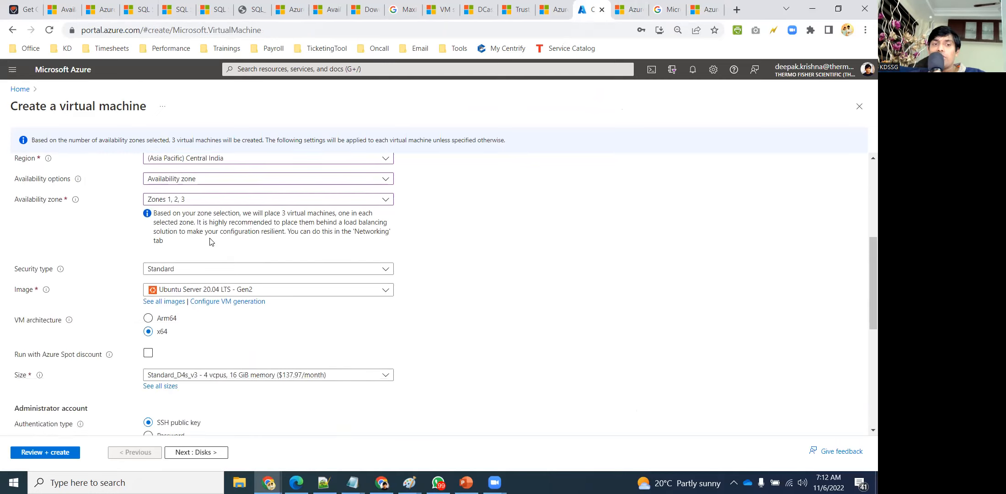
scroll(210, 242, down, 3)
scroll(211, 244, down, 2)
scroll(237, 242, down, 3)
scroll(247, 265, up, 5)
scroll(215, 292, up, 7)
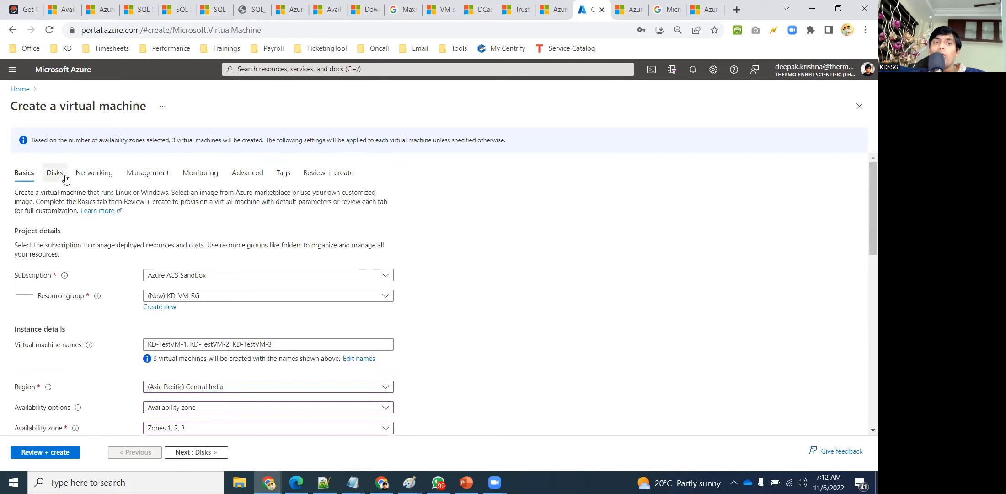
In the networking settings, try the Azure load balancer option and set load balancing to None
click(95, 172)
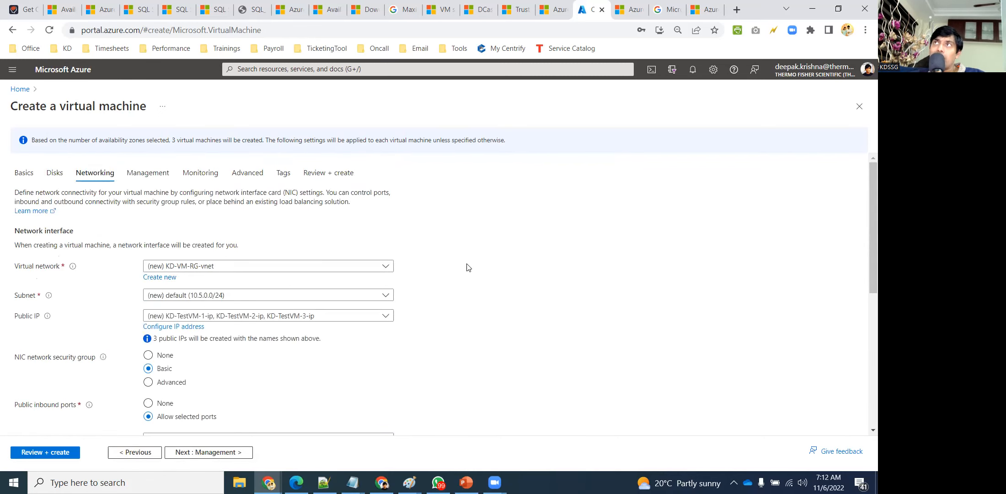
scroll(457, 274, down, 3)
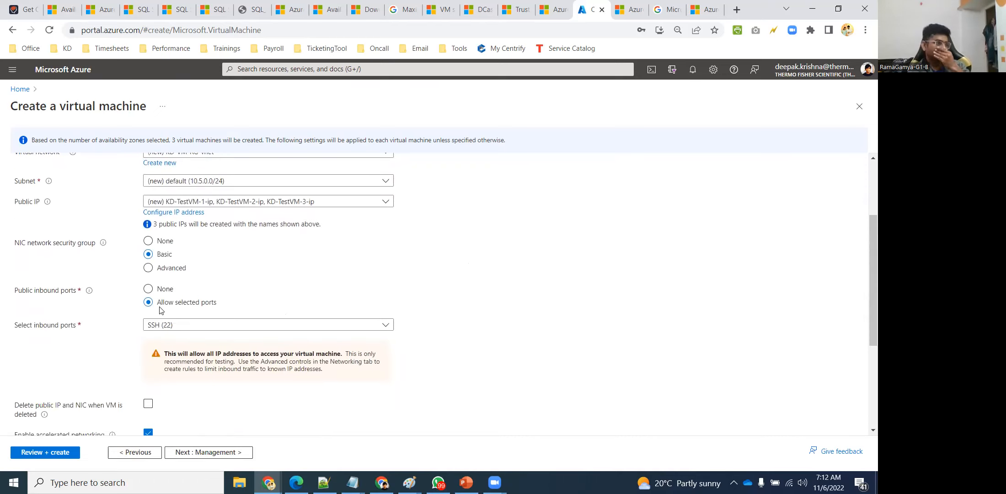
scroll(193, 288, down, 3)
mouse_move(91, 324)
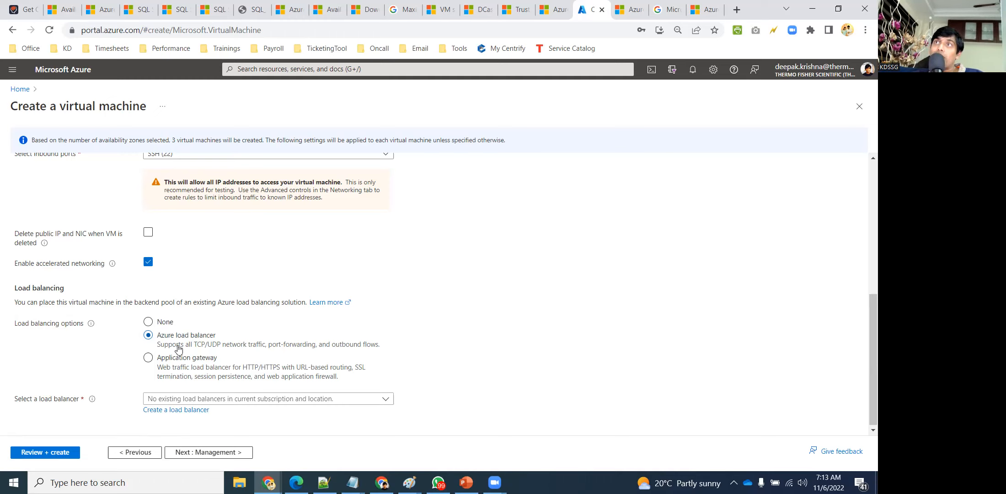
click(148, 321)
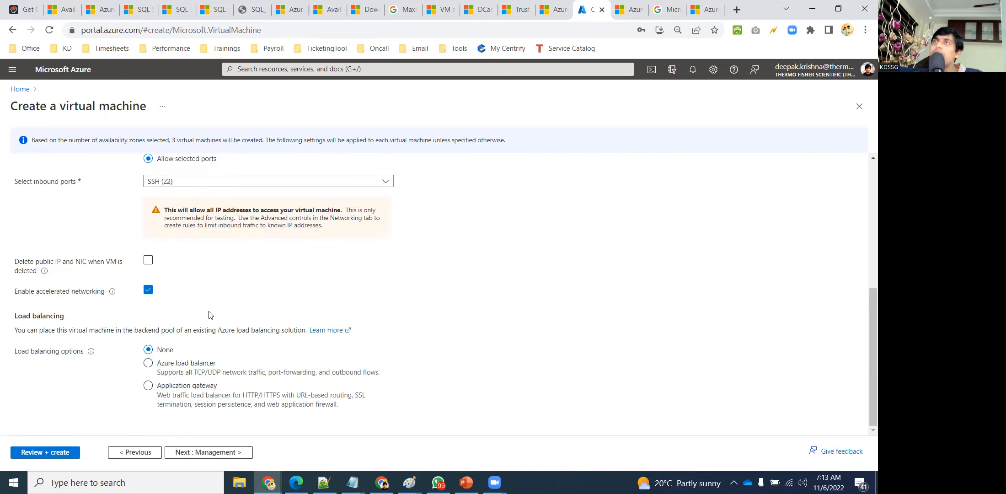
click(167, 364)
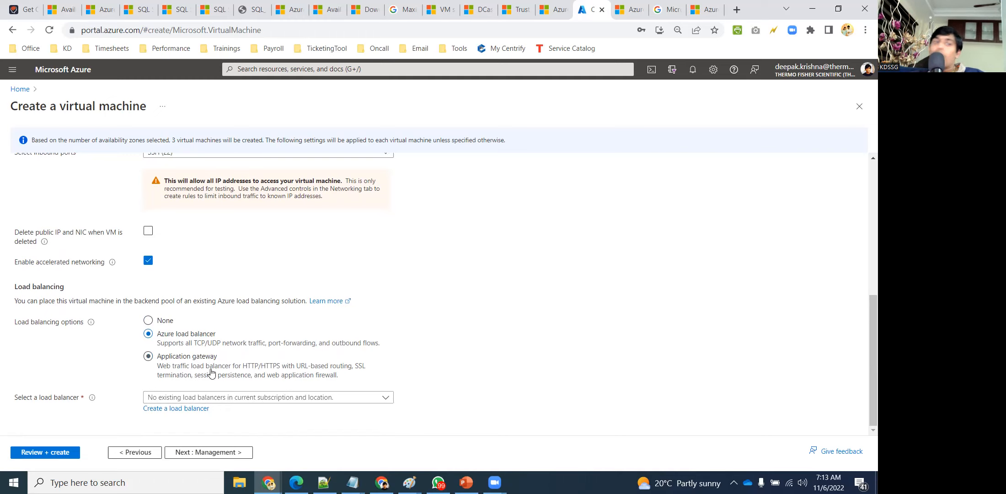
click(161, 319)
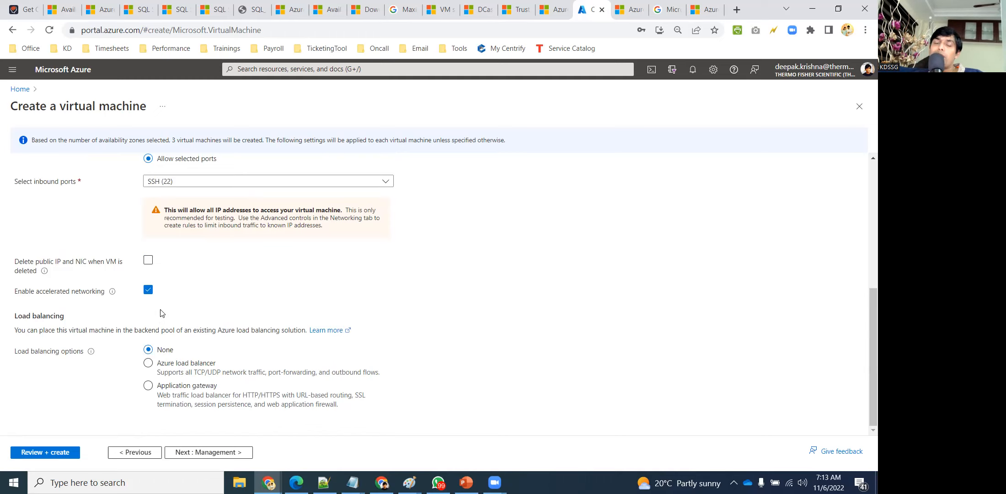
Enable deletion of the public IP and NIC when the virtual machine is deleted
scroll(241, 275, up, 3)
click(148, 374)
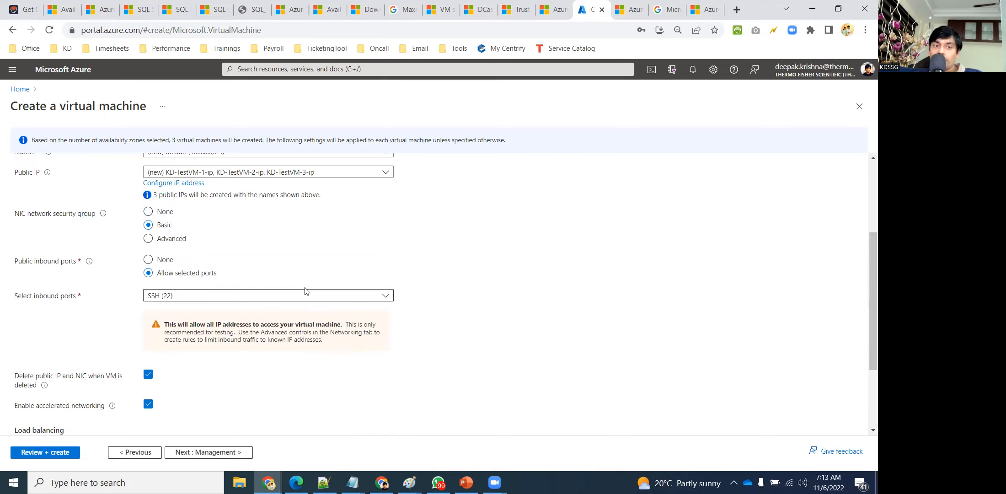
scroll(289, 299, up, 3)
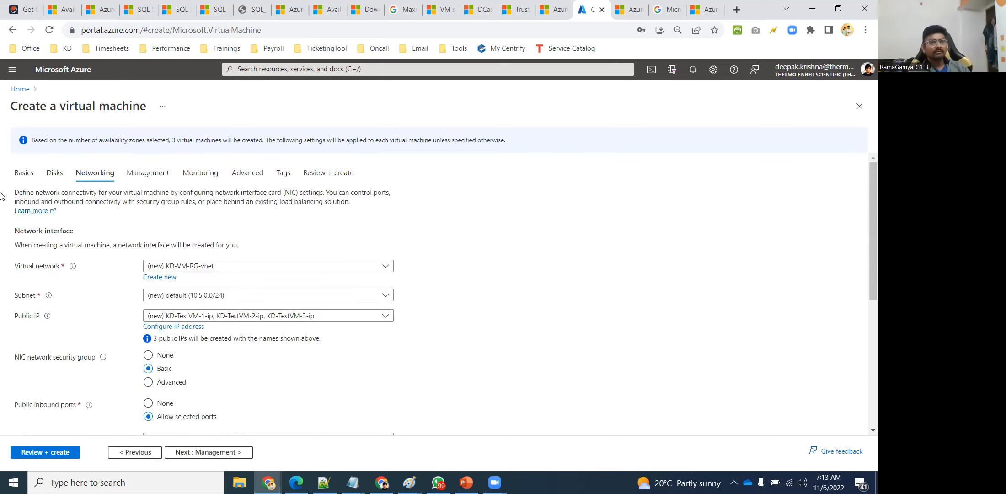
Return to the basic settings and change the image to Windows Server 2016 Datacenter - Gen2
click(24, 173)
scroll(287, 291, down, 3)
scroll(287, 291, down, 3)
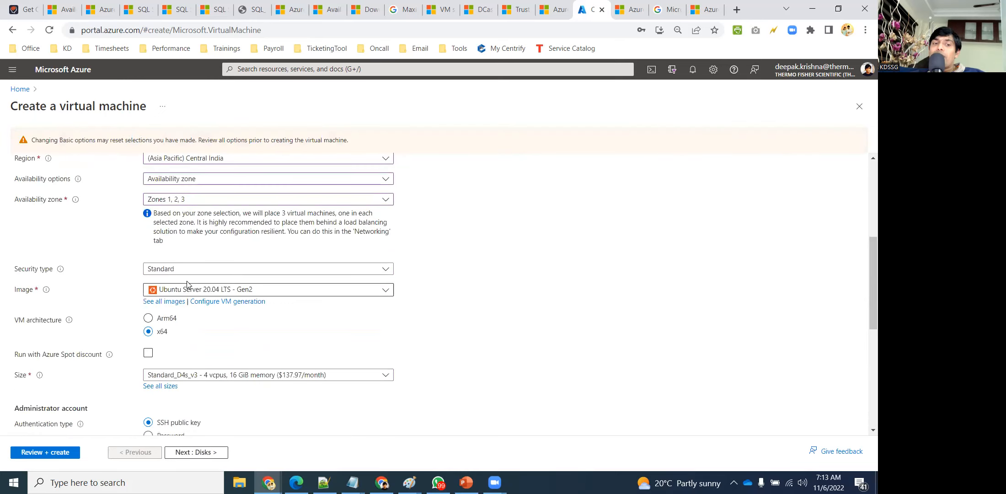
click(194, 297)
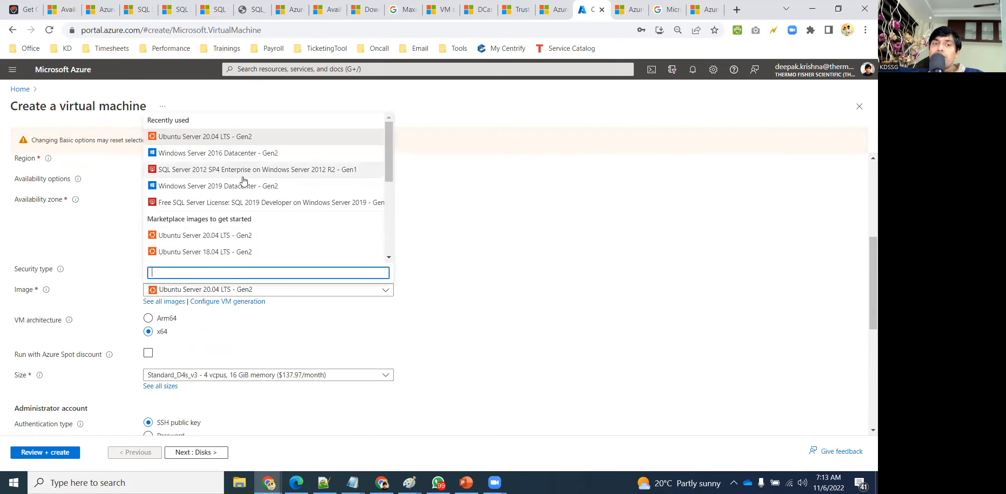
click(240, 156)
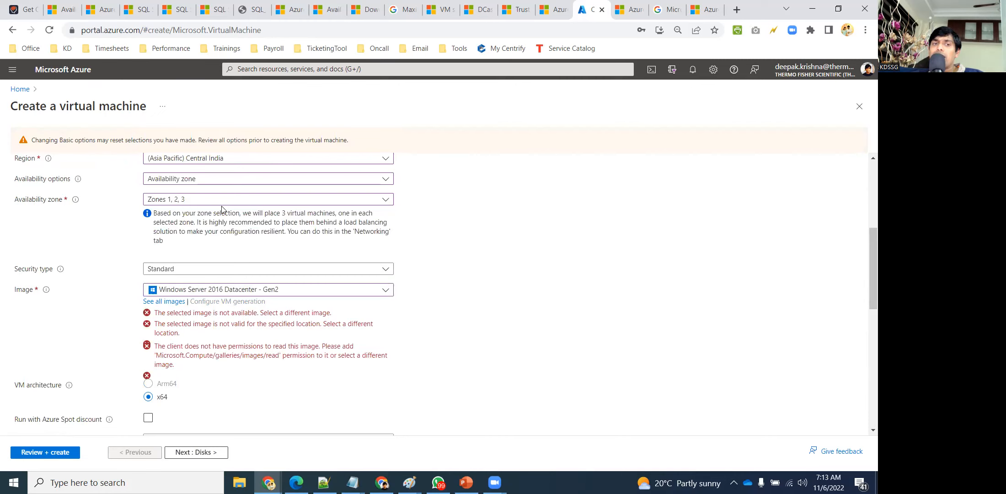
Remove Zone 2 and Zone 3 from the availability zone selection, keeping only Zone 1
click(185, 201)
click(152, 230)
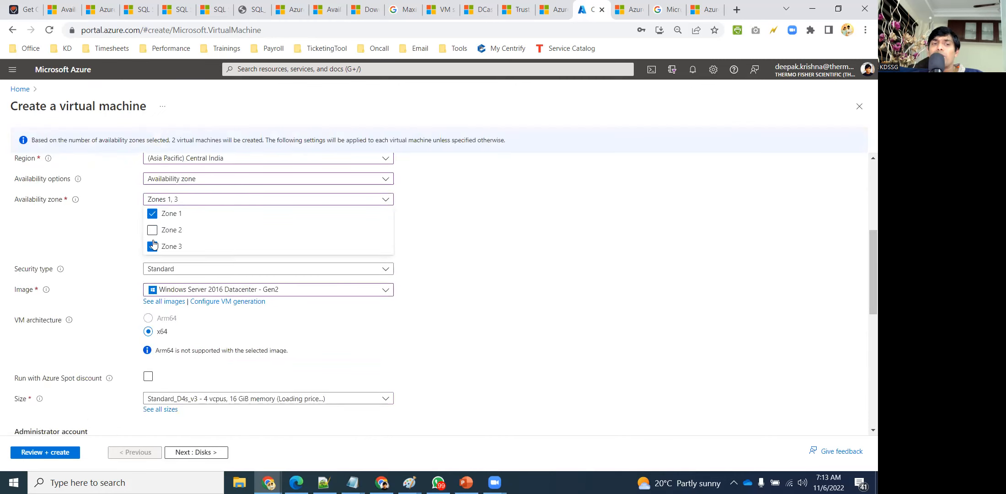
click(153, 246)
scroll(361, 264, up, 2)
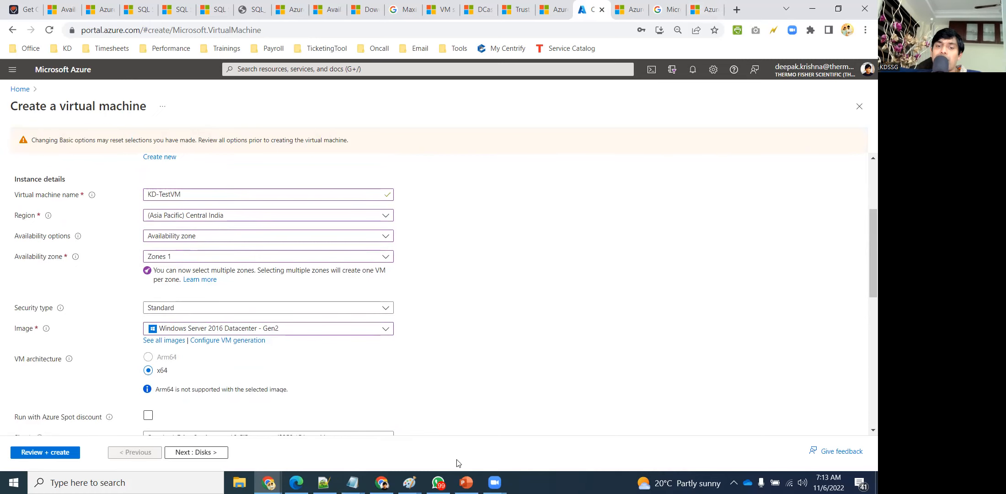
Switch to the PowerPoint presentation and show the Data Residency Boundary slide
click(466, 483)
scroll(69, 289, down, 5)
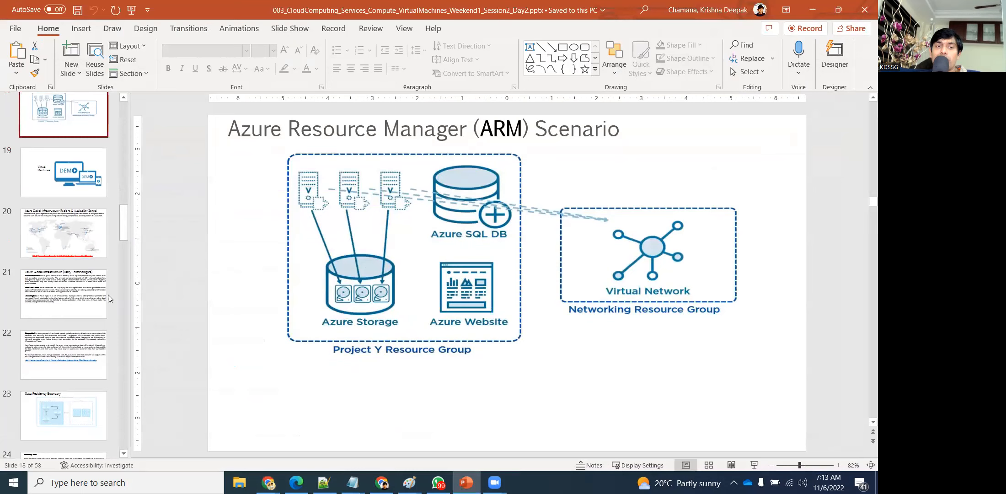
click(64, 358)
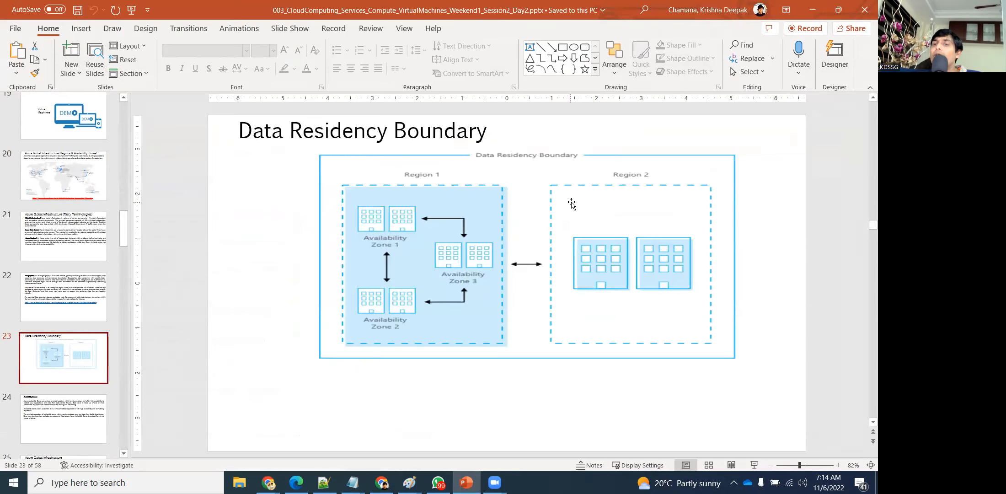
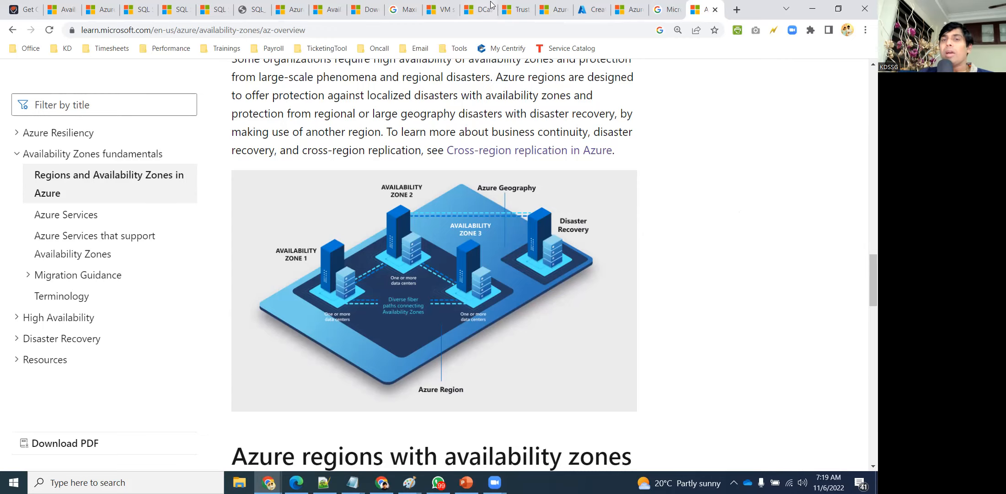
Return to the virtual machine creation page and review the available zones without changing the Zone 1 selection
click(577, 5)
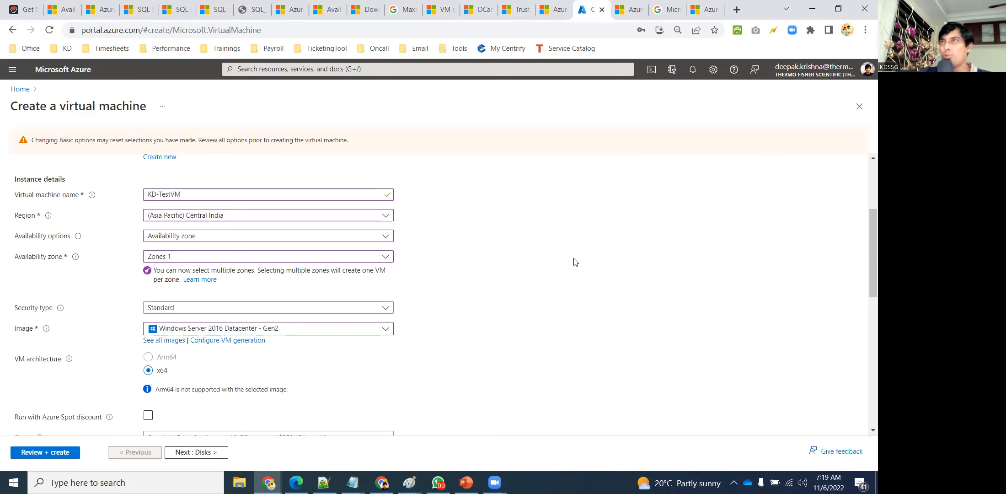
click(177, 259)
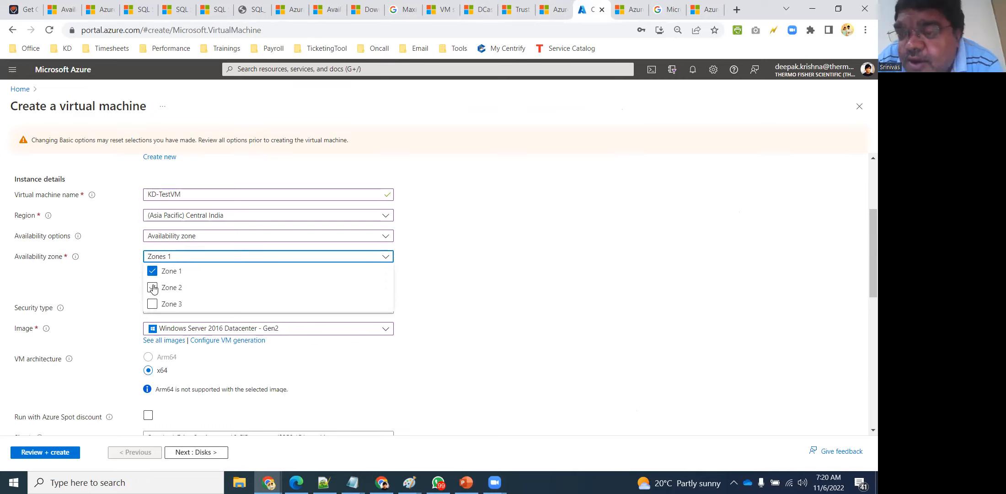
click(594, 257)
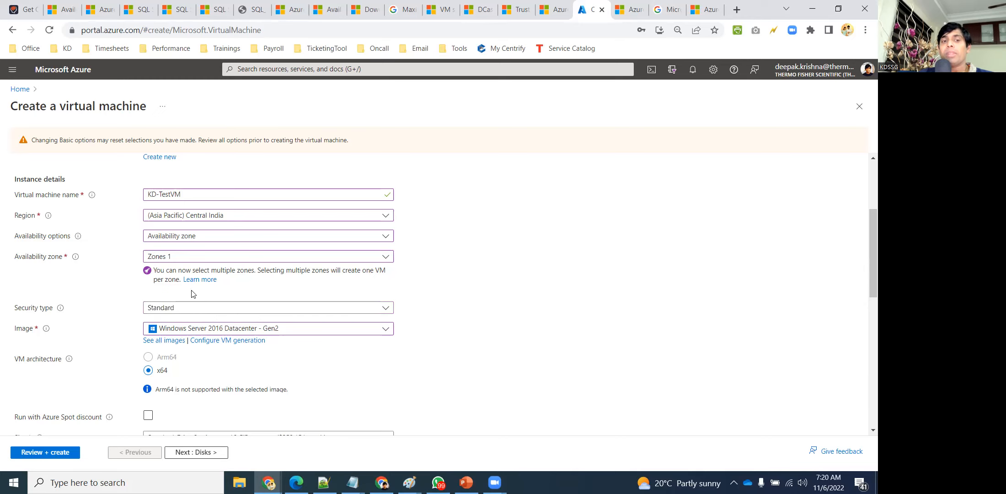
Review the security type options and set the security type to Trusted launch virtual machines
scroll(151, 279, down, 1)
click(167, 252)
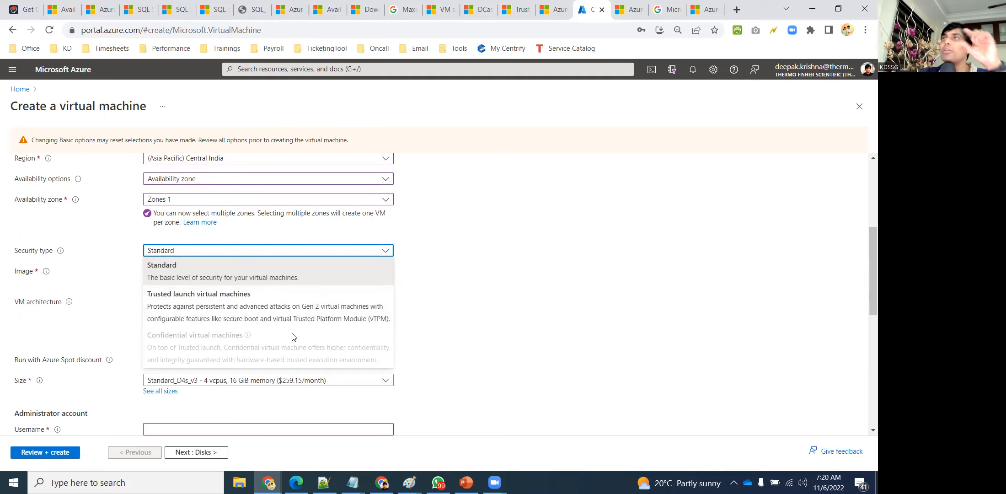
click(203, 273)
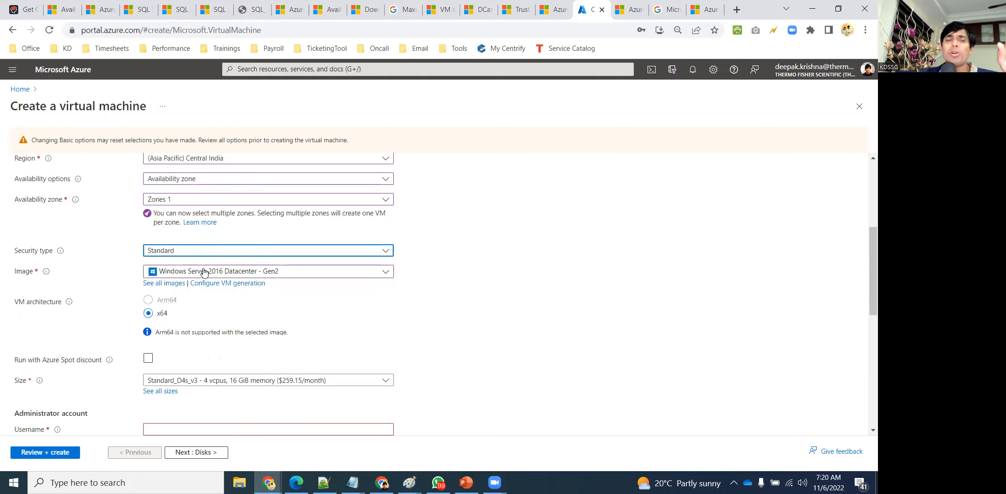
click(234, 252)
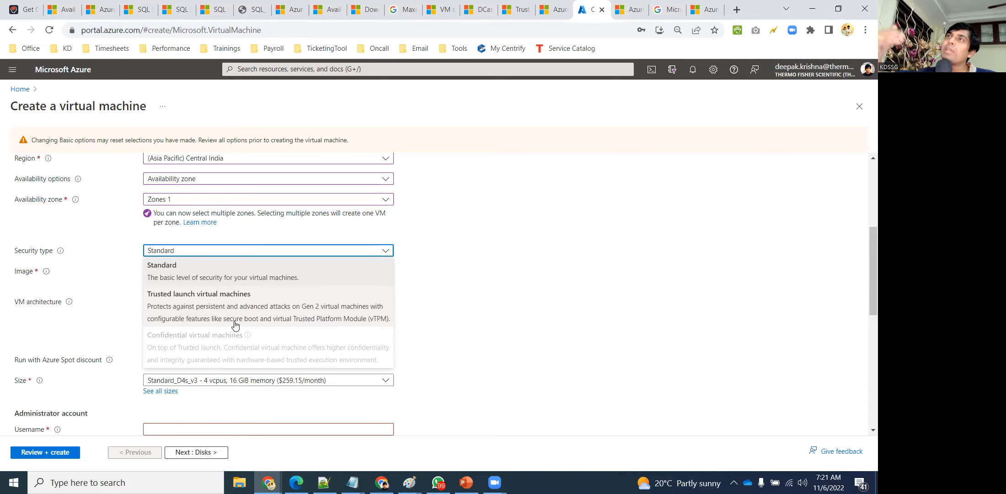
click(215, 319)
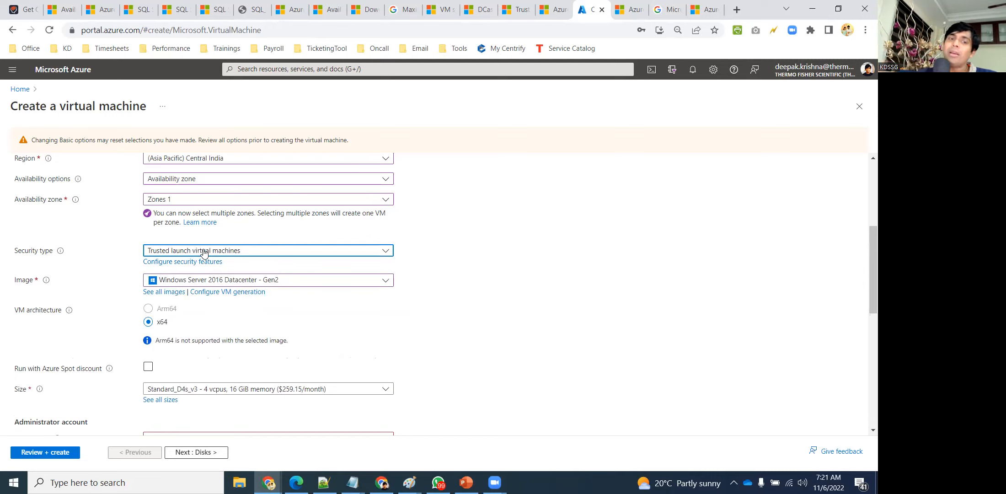
click(204, 253)
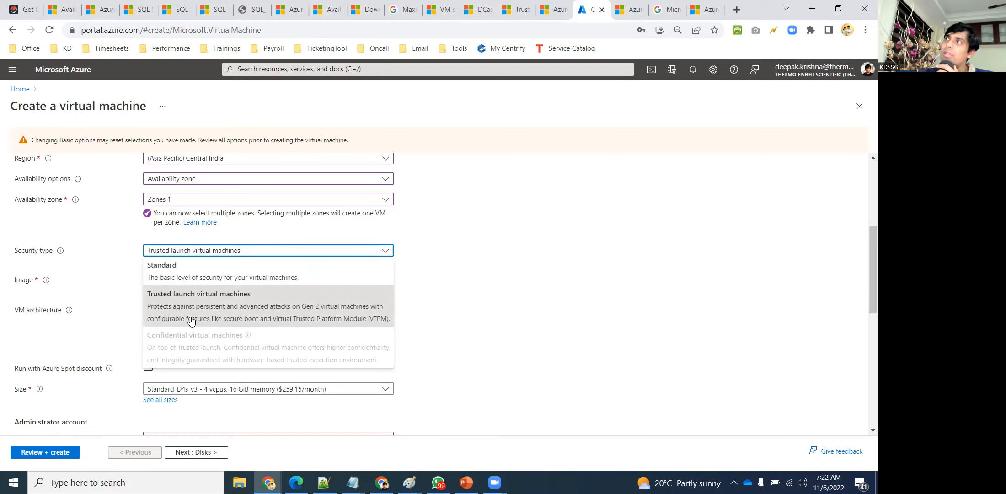
click(244, 320)
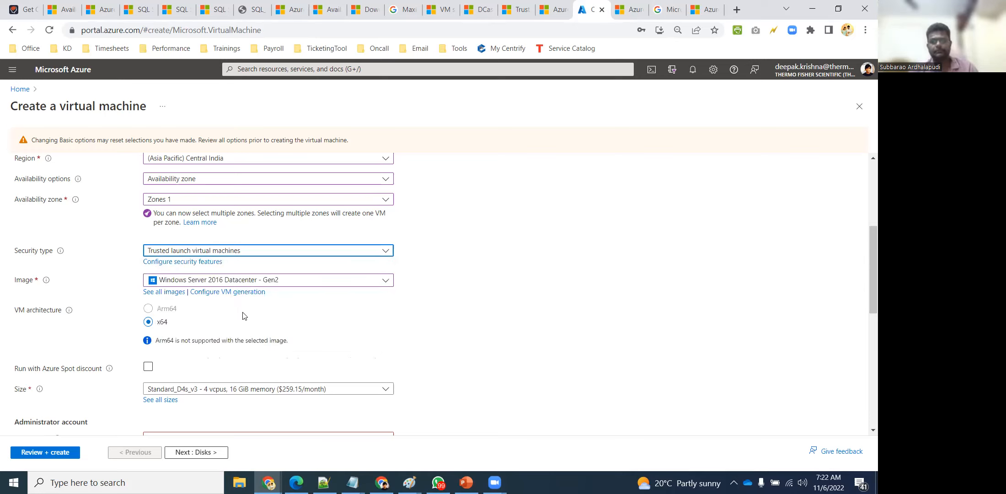
click(184, 252)
click(208, 315)
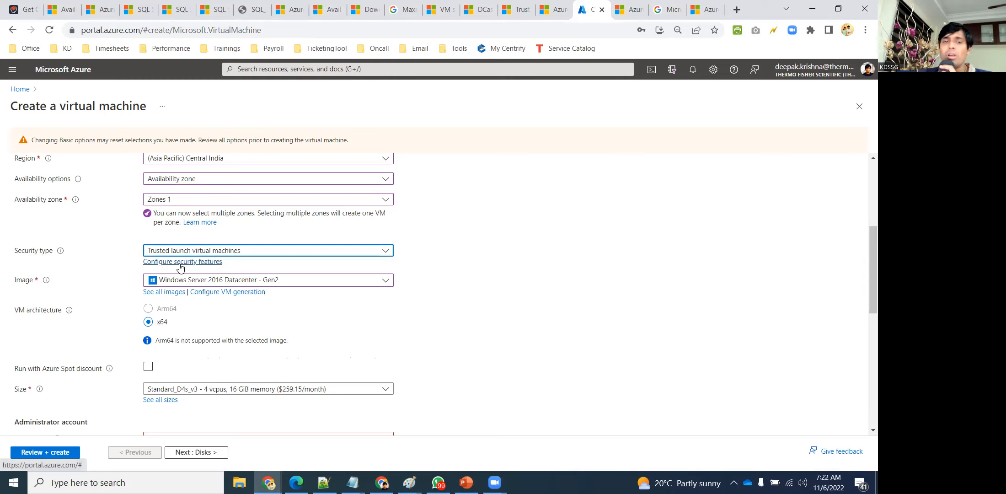
Inspect the Trusted launch security features and the vTPM description, cancel, and set the security type back to Standard
click(180, 262)
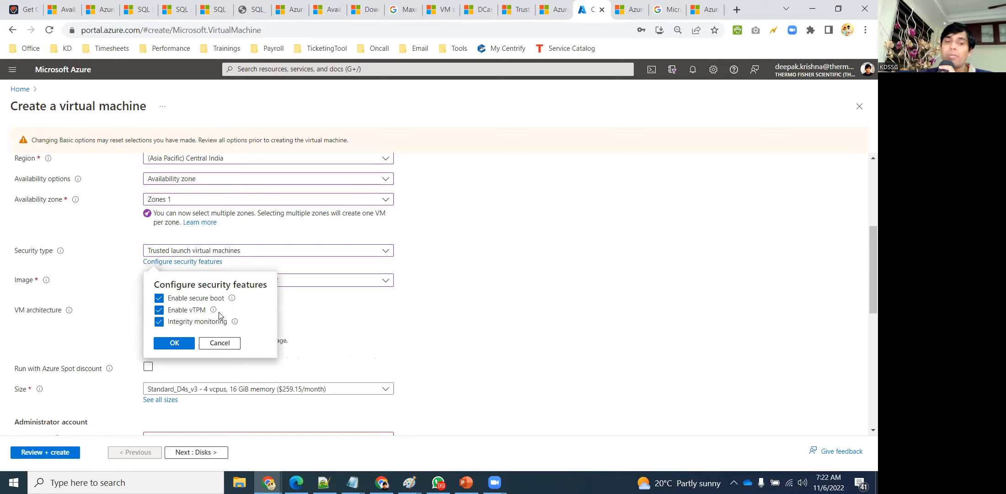
mouse_move(214, 311)
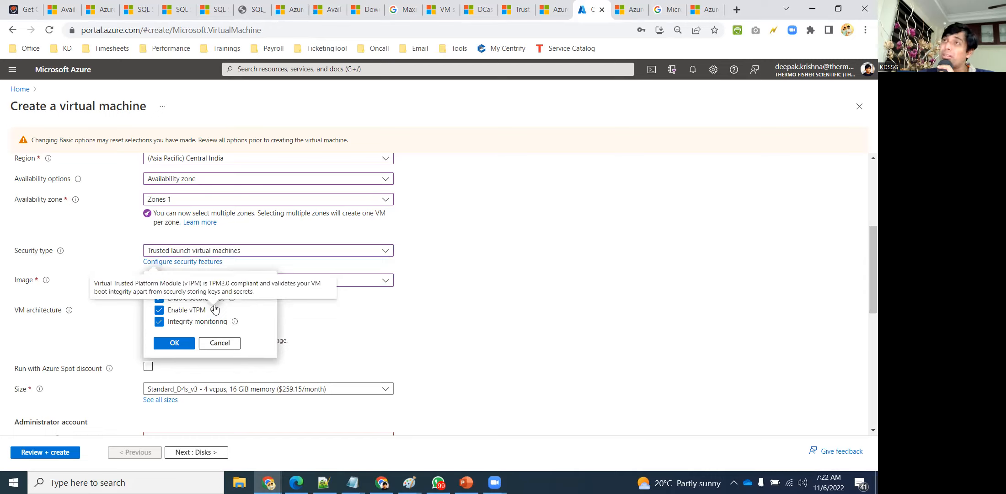
click(202, 343)
click(187, 250)
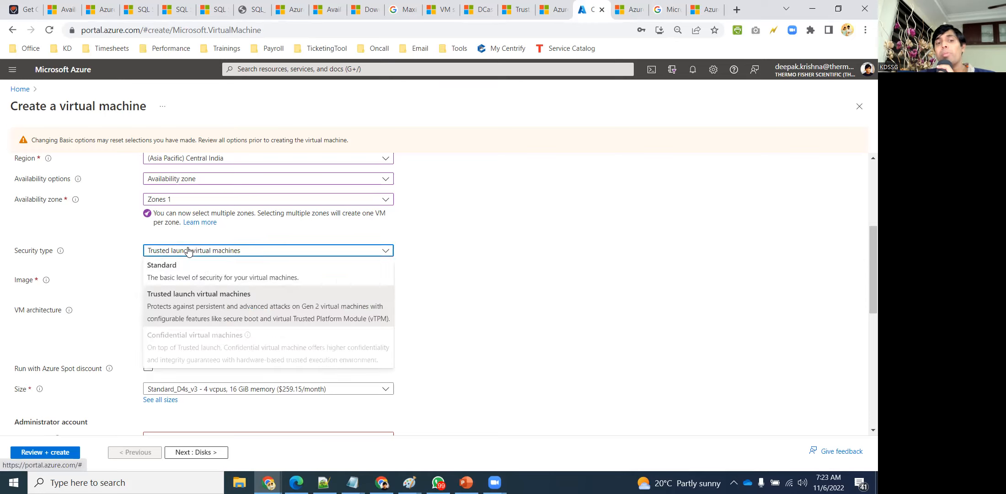
click(242, 265)
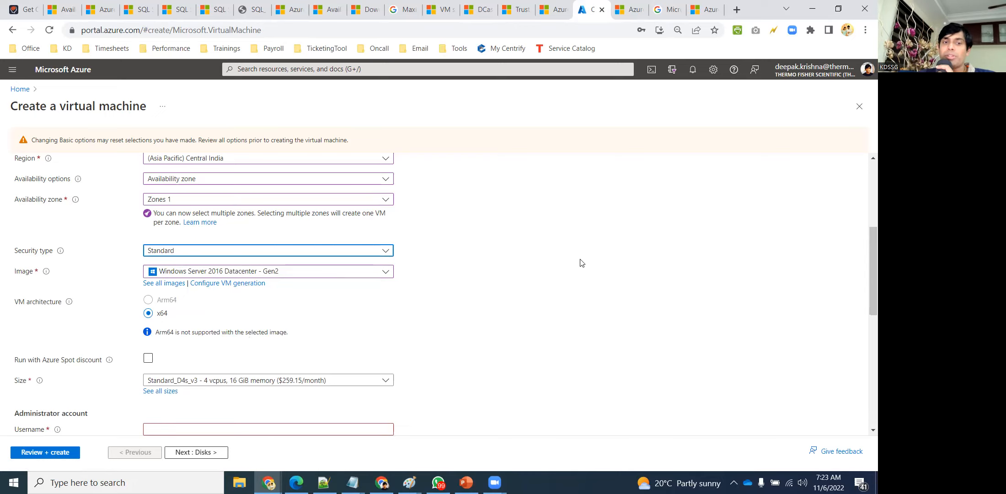
Look through the recently used and suggested marketplace images for the virtual machine without changing the selection
click(298, 272)
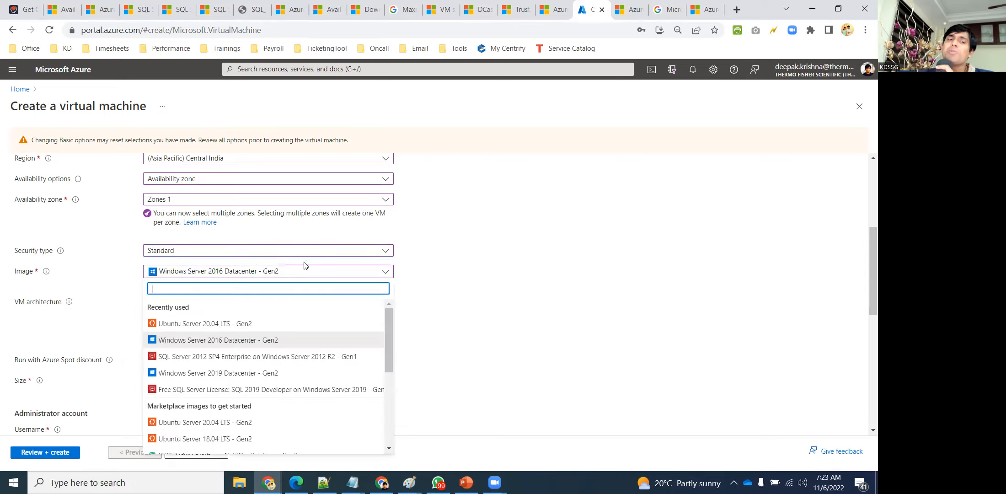
click(571, 300)
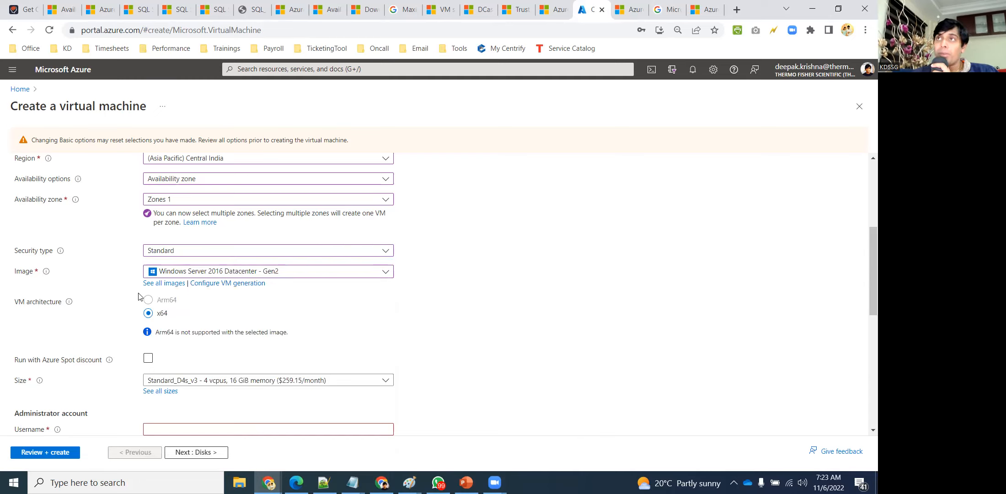
click(342, 274)
scroll(309, 330, down, 1)
scroll(307, 332, up, 1)
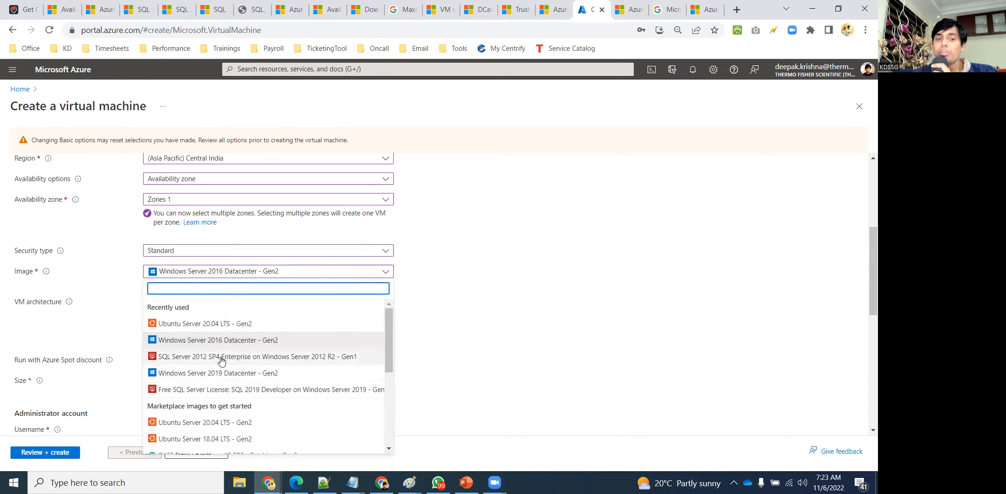
scroll(224, 371, down, 5)
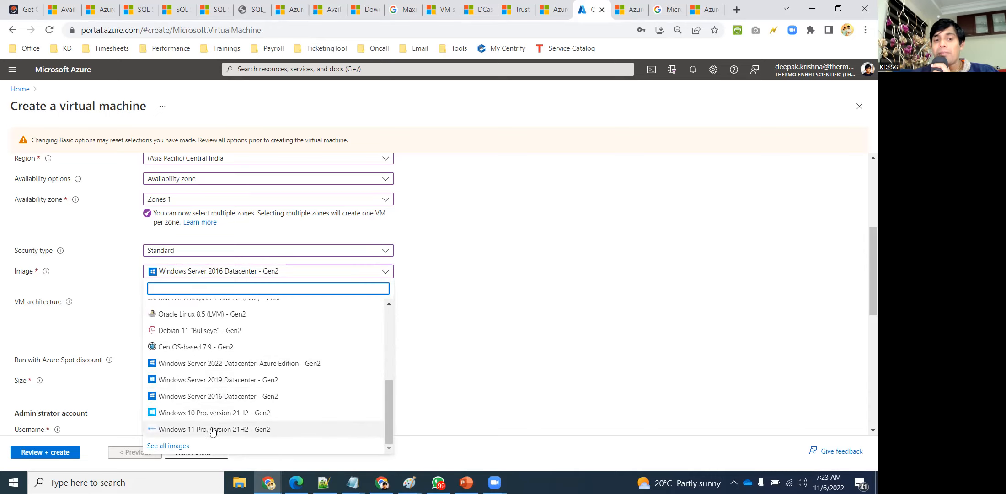
click(595, 339)
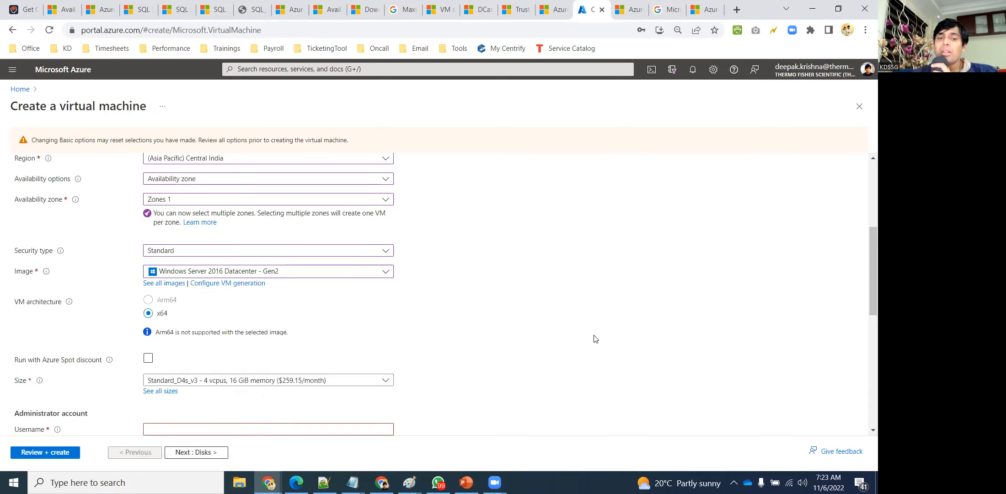
Show all images for the virtual machine and examine the Marketplace offers and the number of available results
click(165, 284)
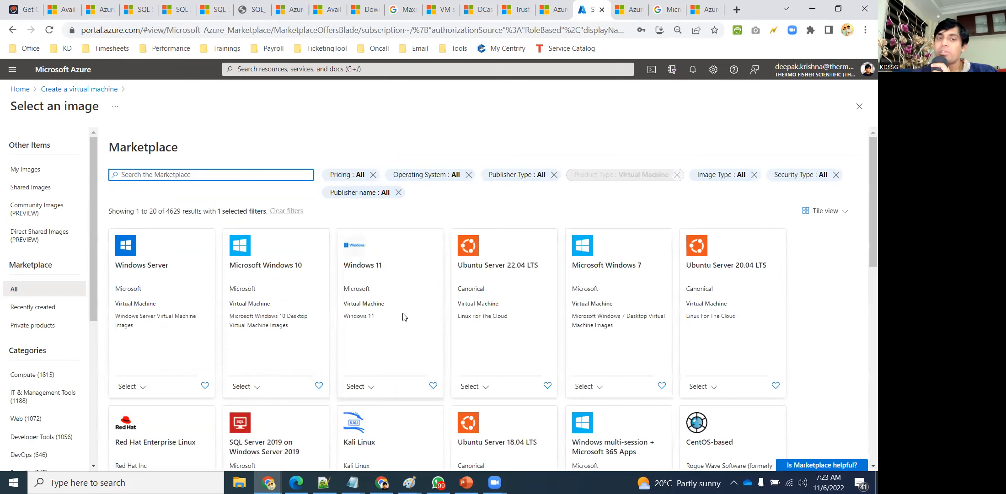
scroll(406, 316, down, 1)
scroll(407, 314, up, 1)
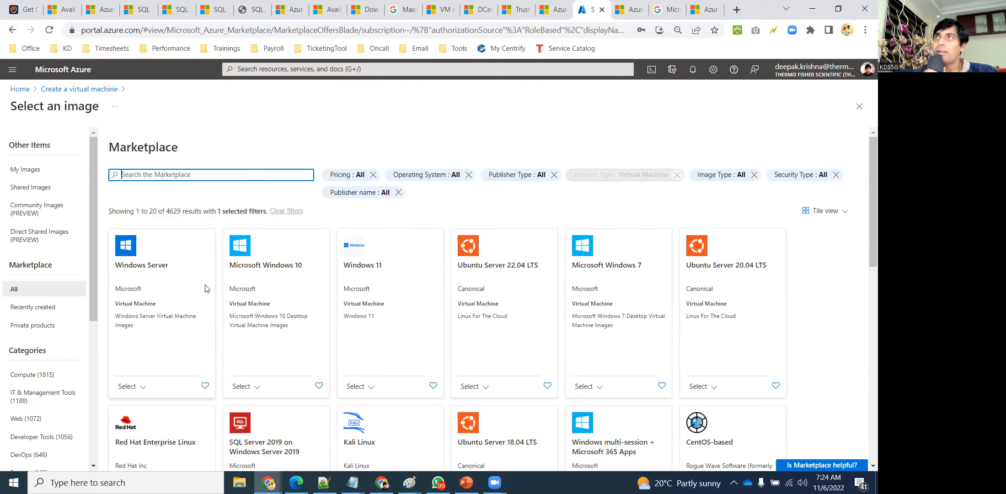
scroll(351, 318, down, 4)
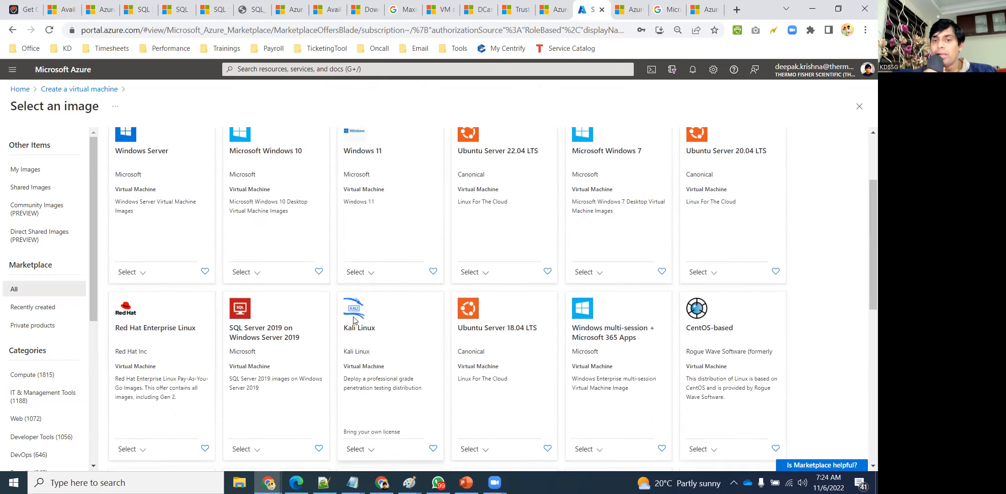
scroll(356, 315, down, 1)
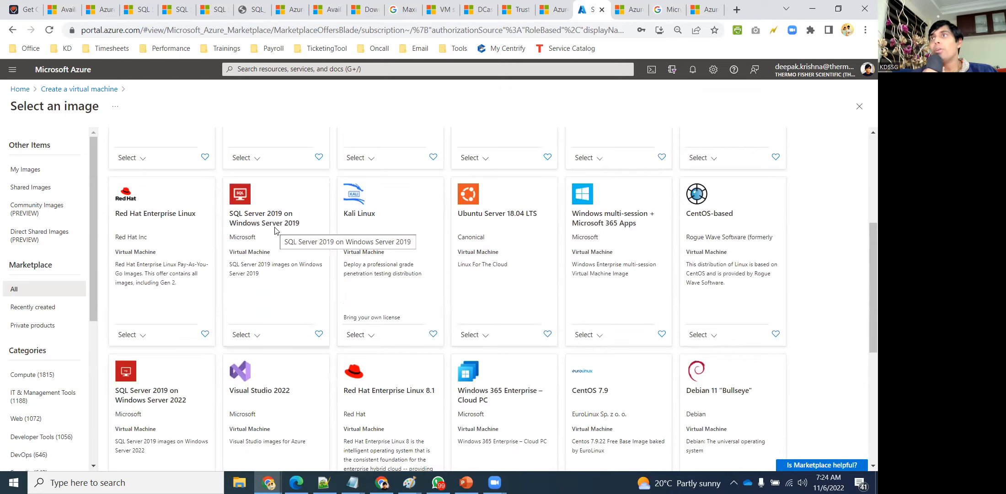
scroll(341, 324, down, 6)
scroll(339, 325, up, 1)
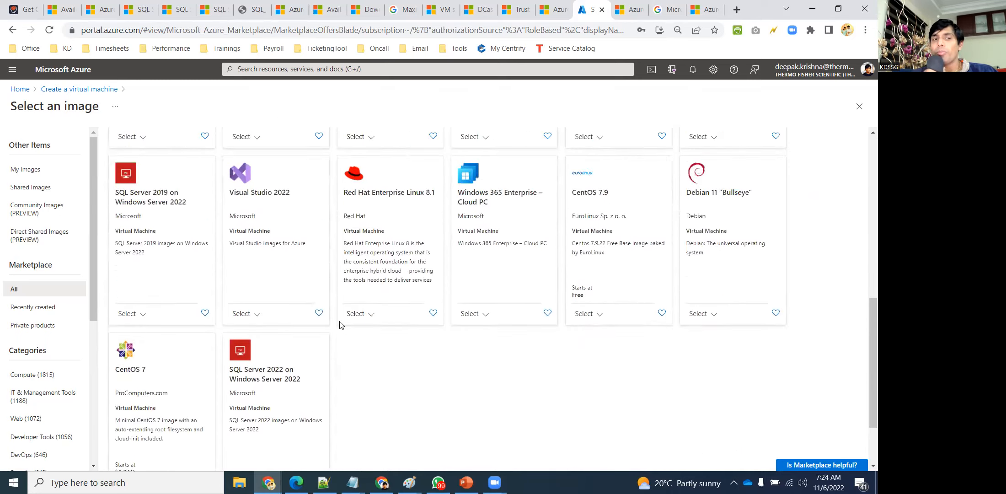
scroll(339, 324, up, 8)
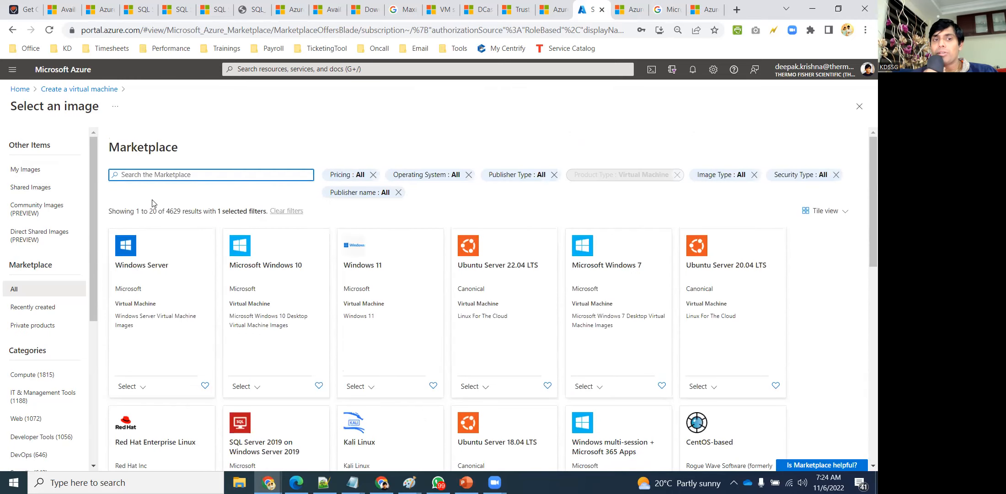
drag(166, 210, 180, 209)
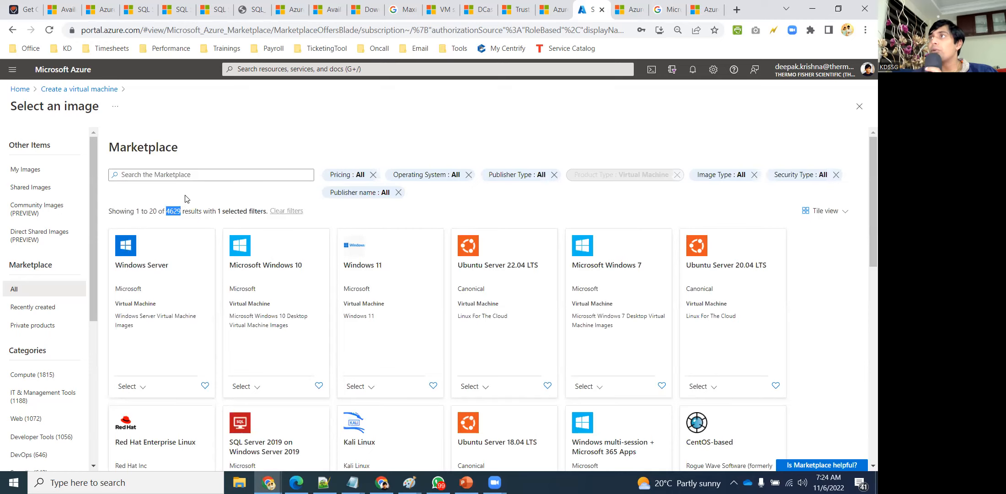
scroll(270, 292, down, 1)
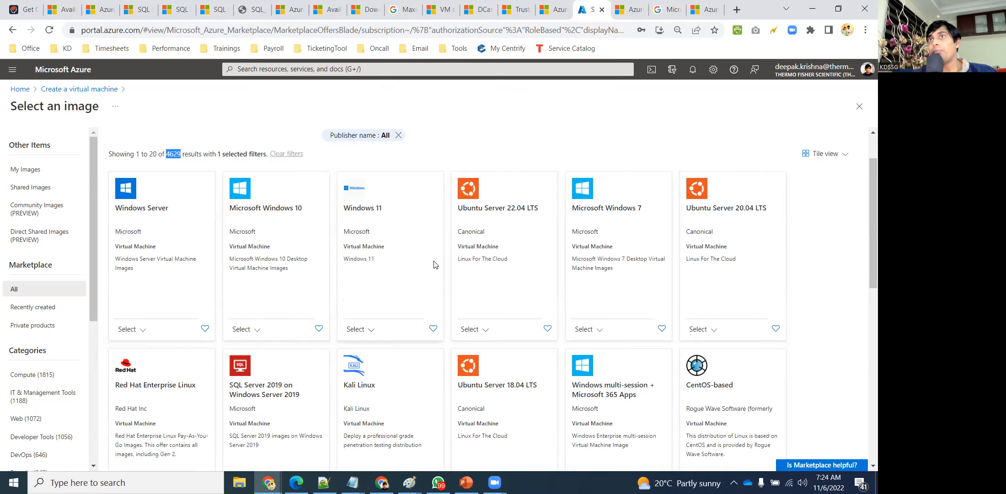
scroll(434, 264, up, 1)
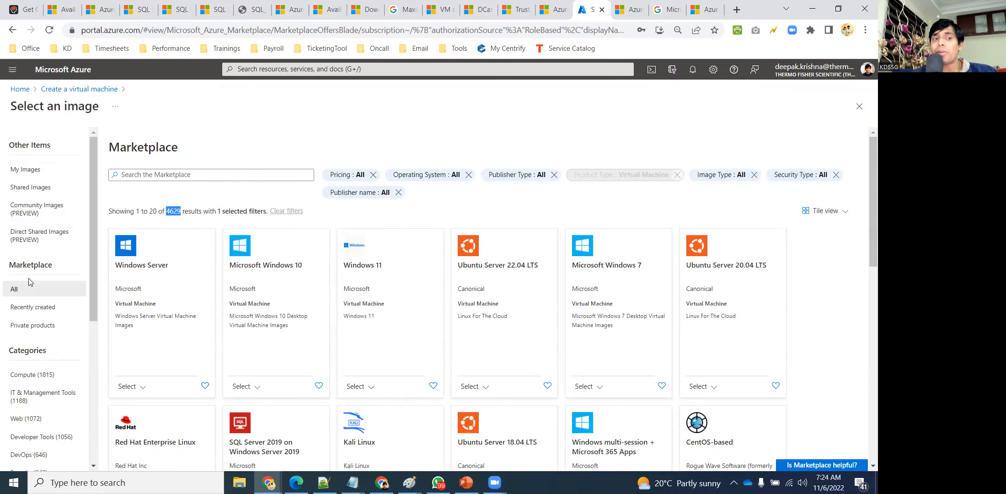
Highlight the Marketplace heading and browse the image offers through to the end of the first page
drag(120, 147, 200, 145)
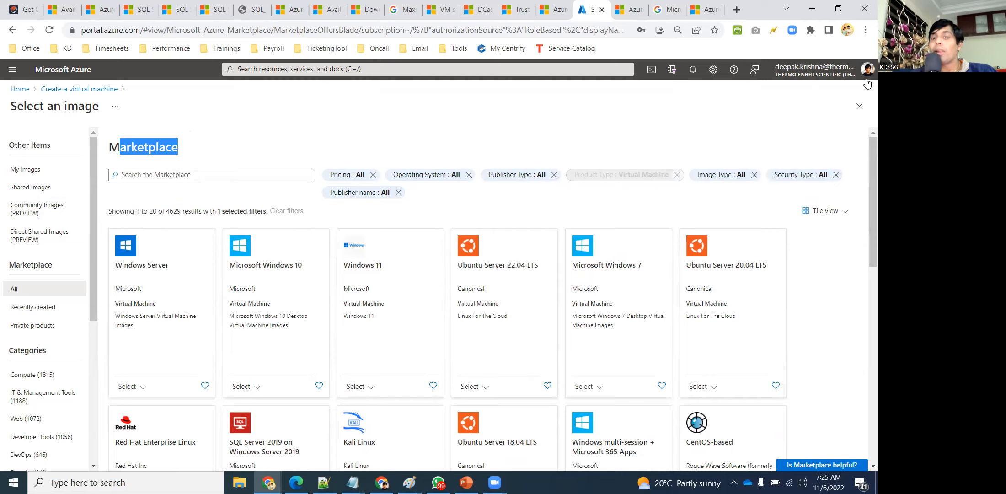
scroll(328, 336, down, 1)
scroll(297, 316, down, 2)
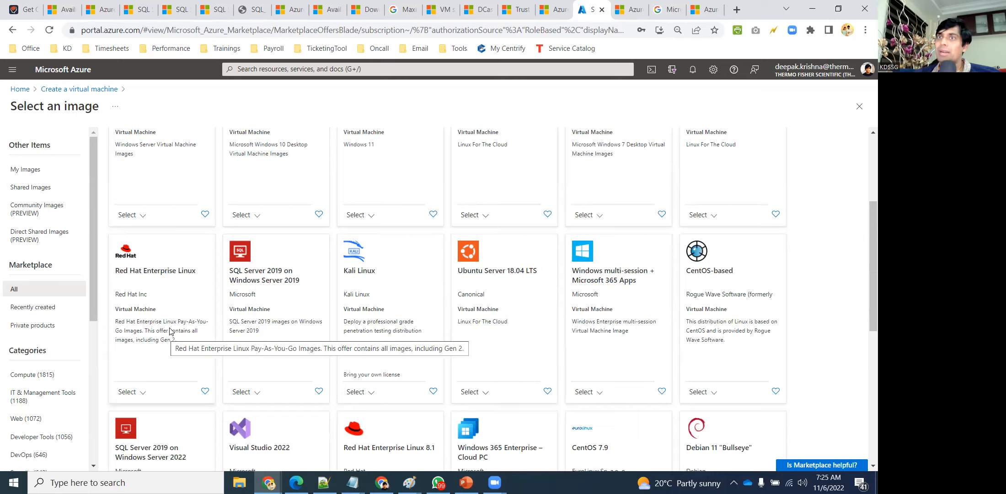
scroll(519, 332, down, 3)
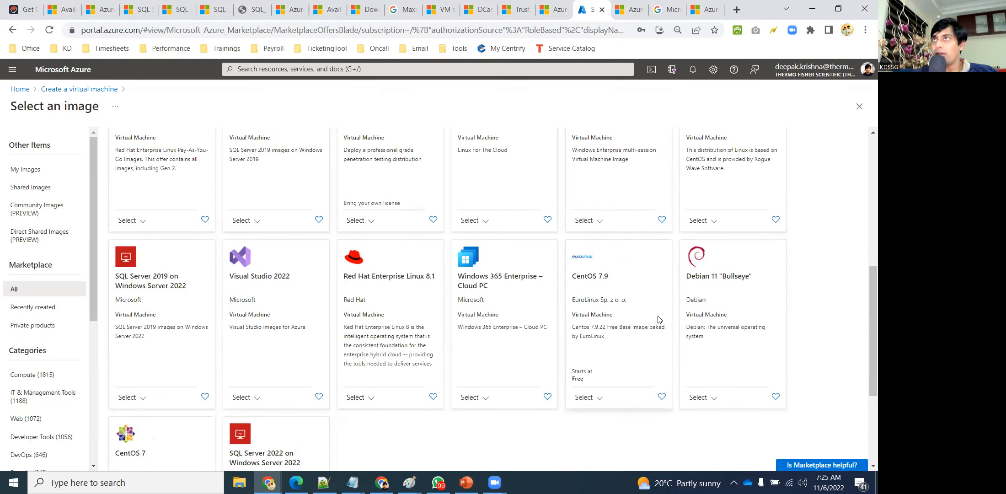
scroll(485, 320, down, 3)
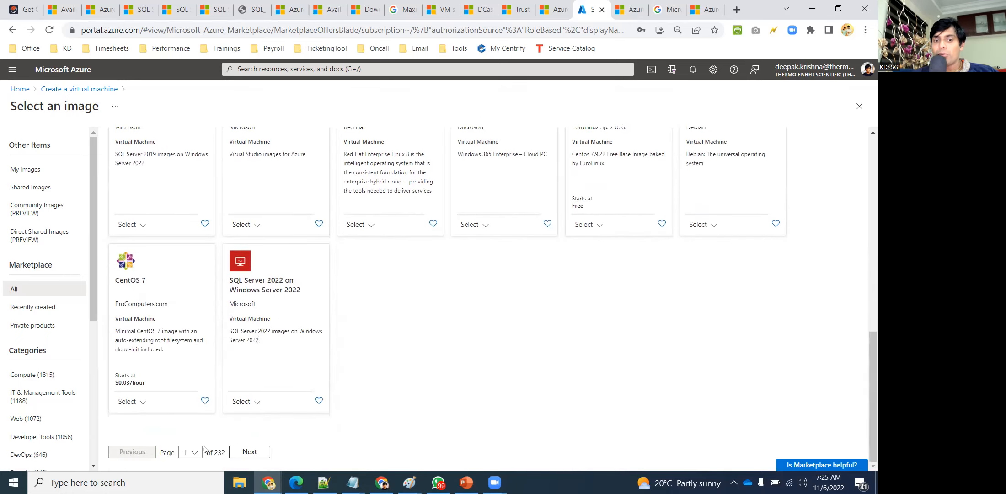
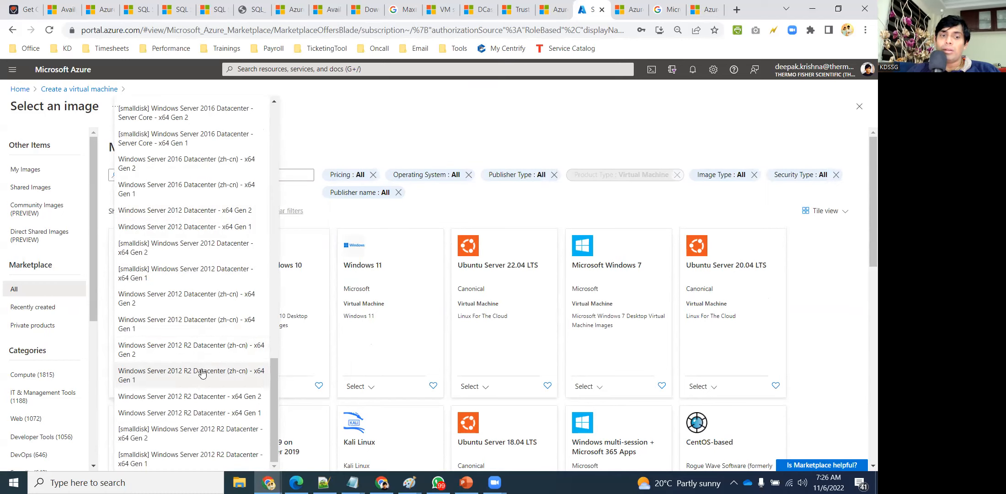
Select the Windows Server 2012 Datacenter - x64 Gen 2 image and set the size to Standard_DS1_v2
click(185, 211)
click(268, 265)
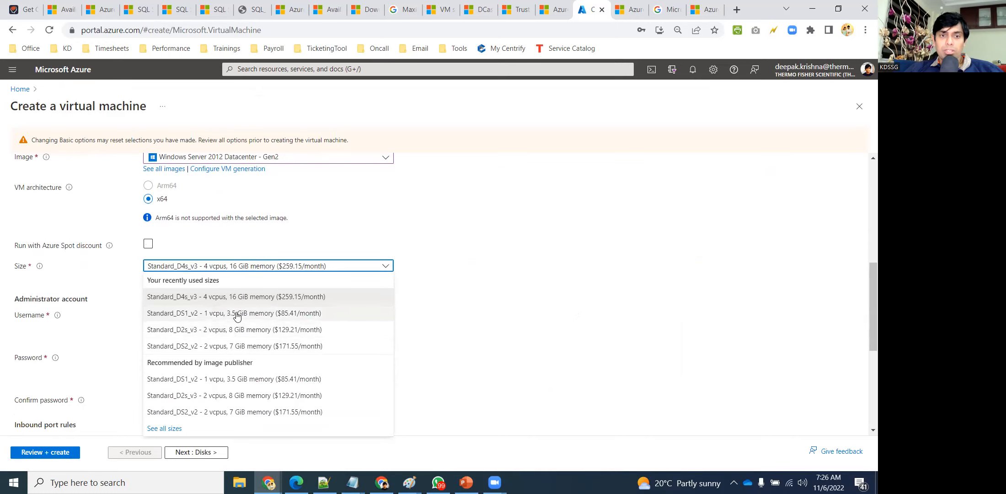
click(236, 314)
Fill in the administrator account's username and password for the virtual machine
click(227, 314)
text(kdssg)
key(Tab)
text(***)
key(BackSpace)
key(BackSpace)
key(BackSpace)
text(**************)
key(Tab)
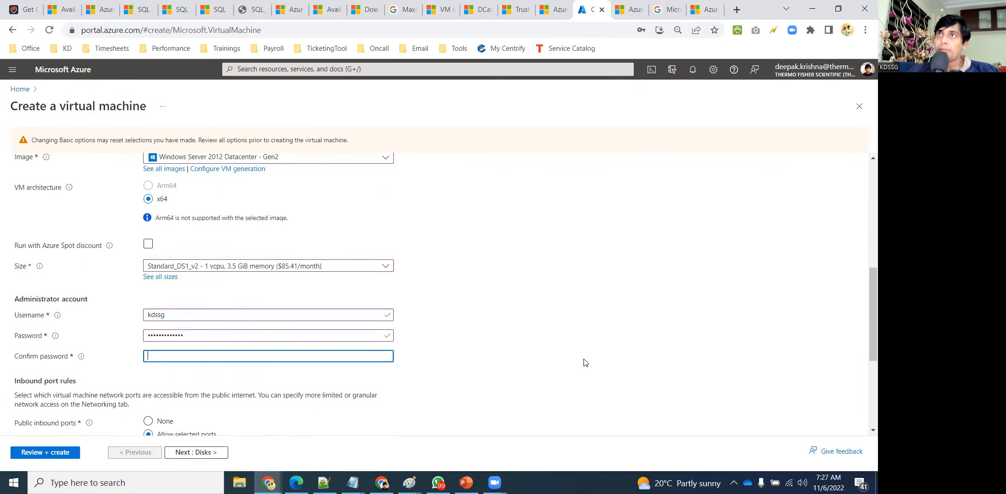
Review the choices under the virtual machine's availability options without changing the selection
scroll(315, 312, up, 3)
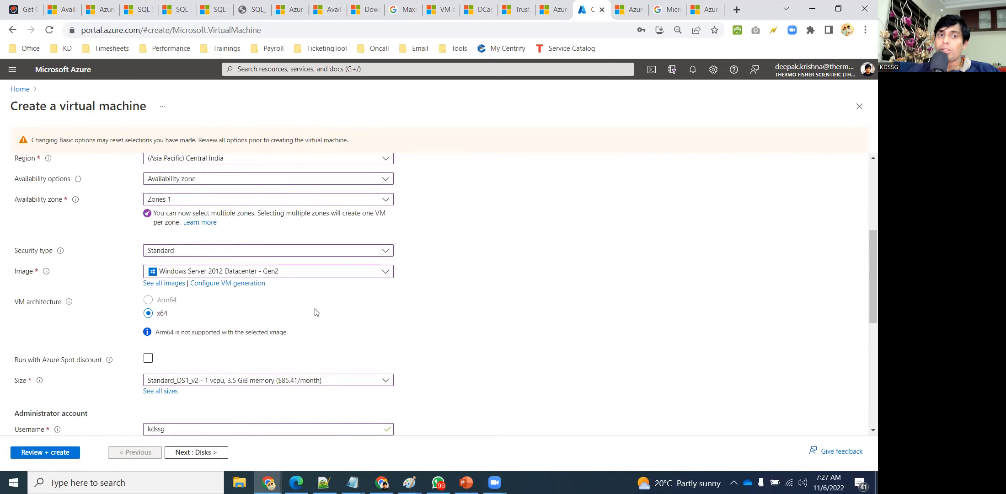
scroll(307, 301, up, 3)
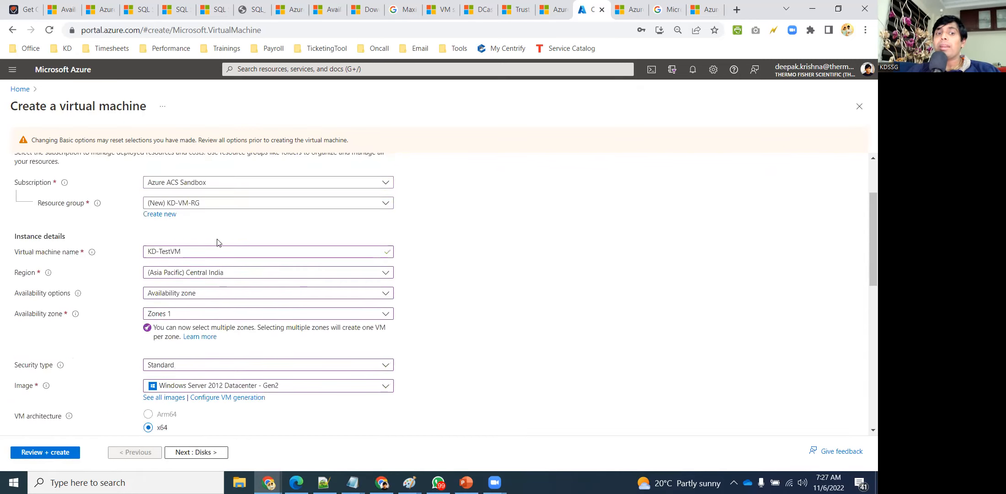
click(197, 296)
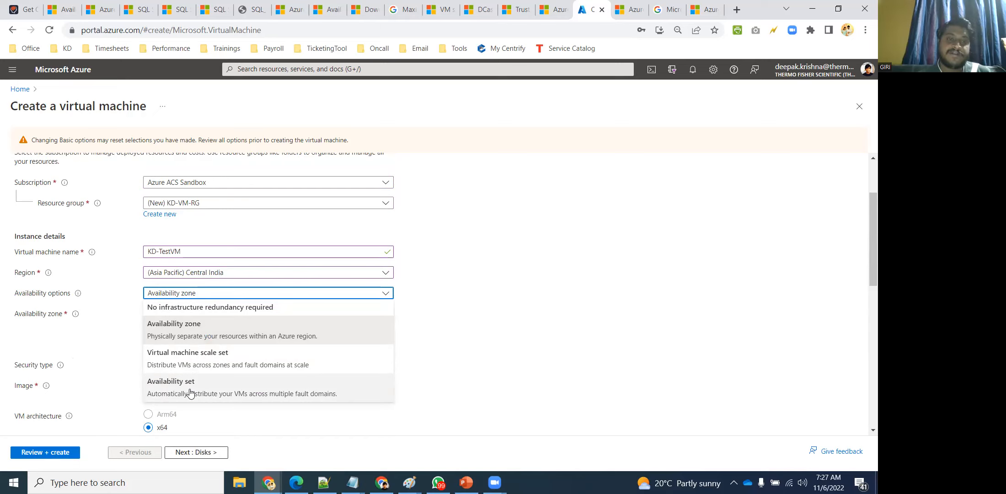
click(645, 308)
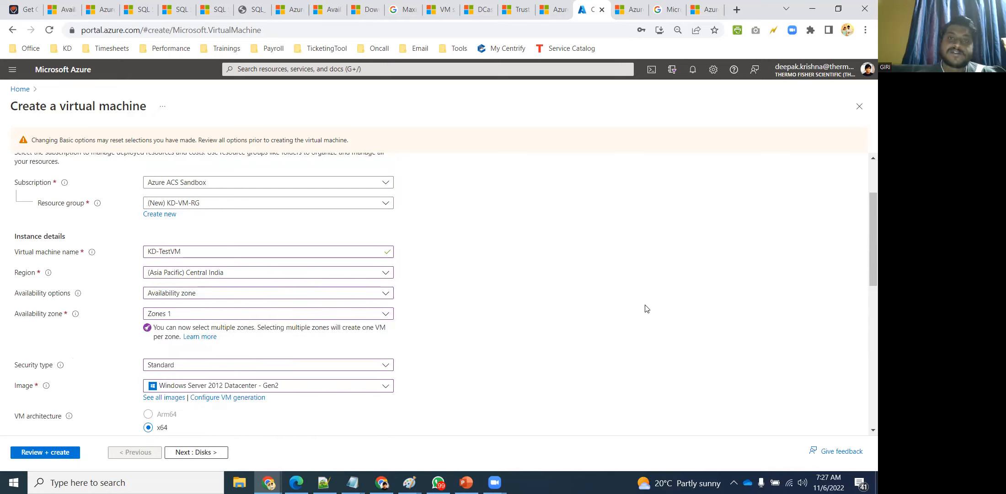
Search the web for "windows 2012 end of life" in a new browser tab and highlight the end-of-support date
key(ctrl+t)
text(Windows 201)
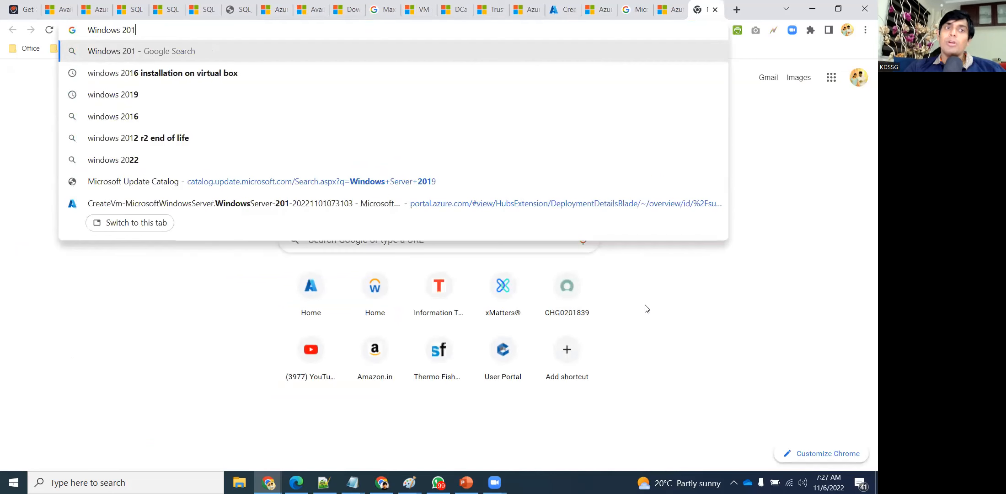
text(2)
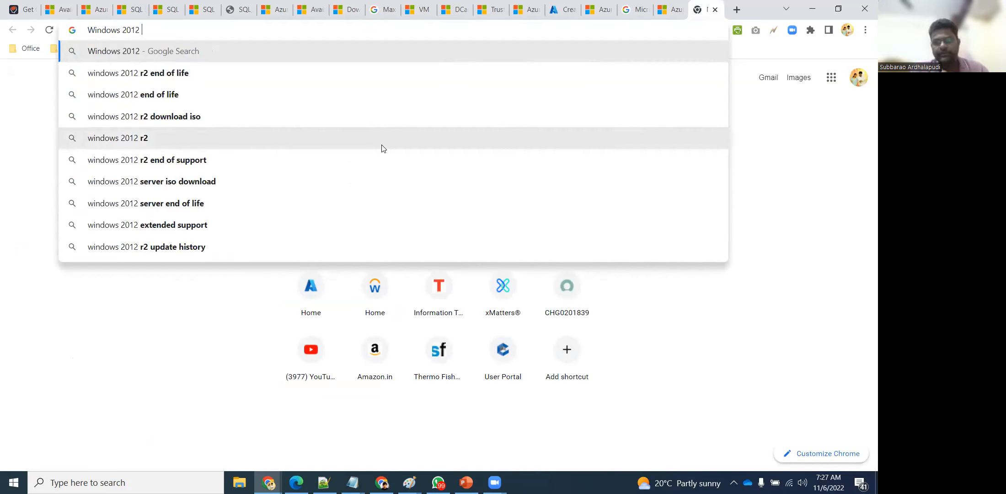
click(217, 94)
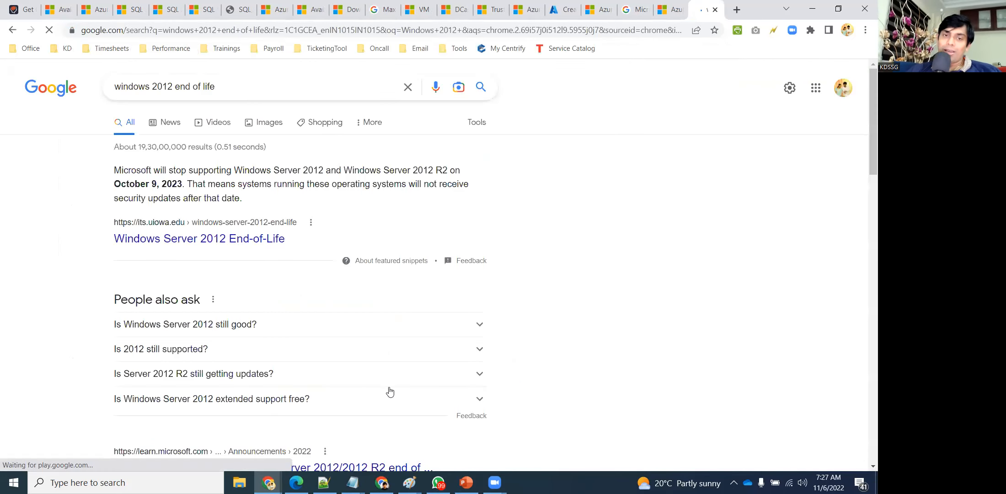
drag(114, 181, 184, 180)
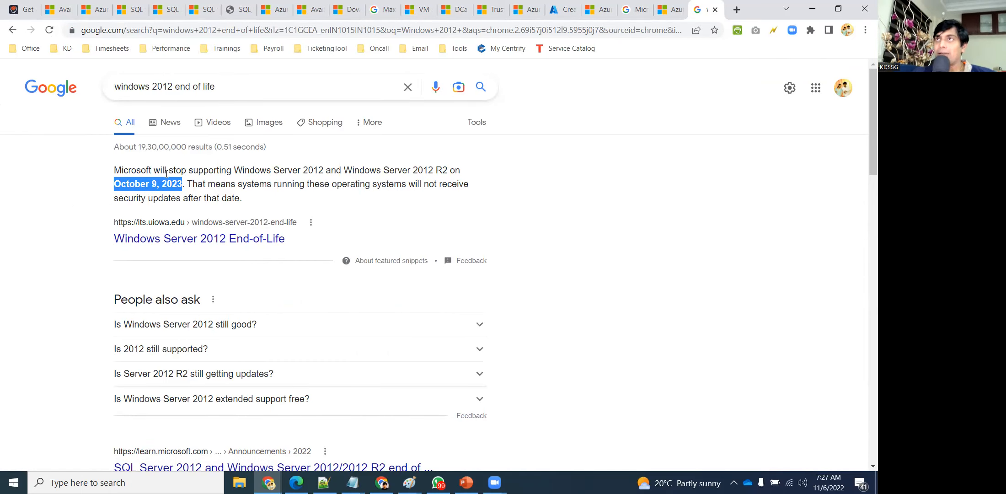
Return to the virtual machine form and fill in the administrator password confirmation
click(565, 15)
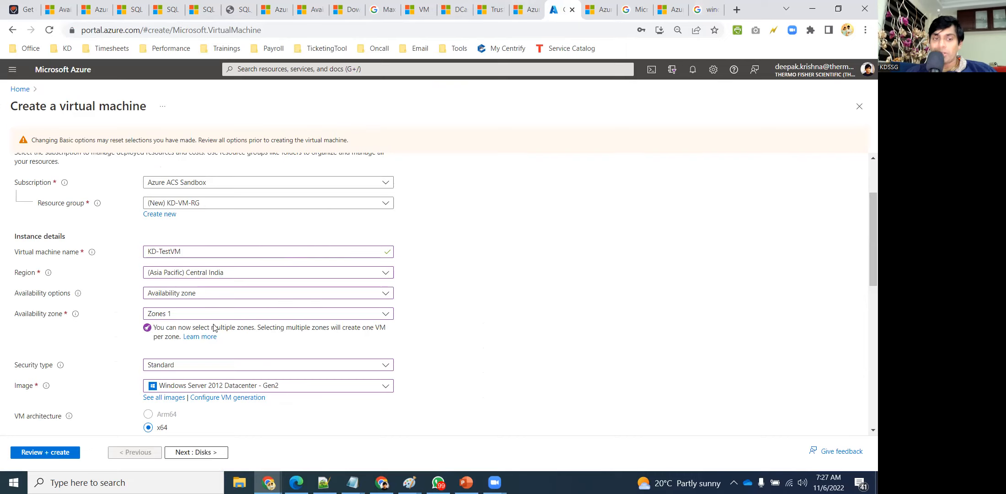
scroll(503, 302, down, 5)
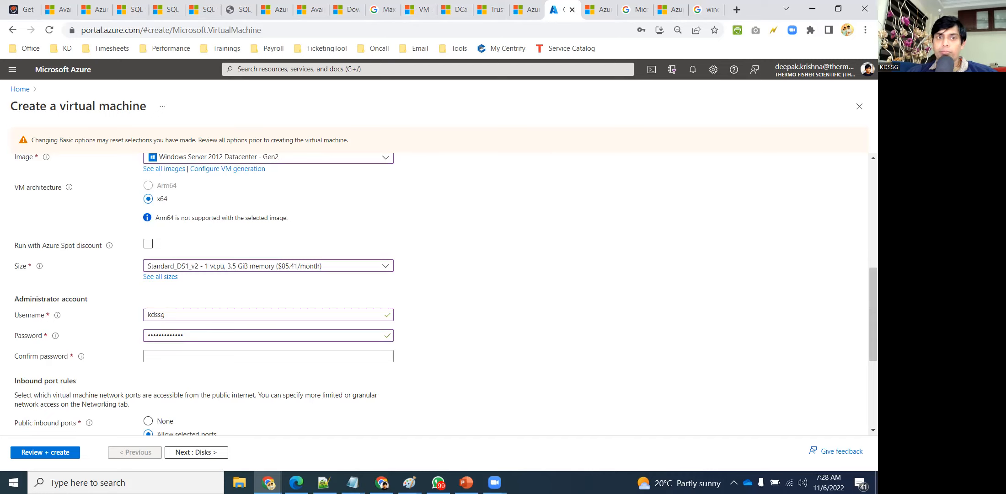
key(Tab)
key(ctrl+v)
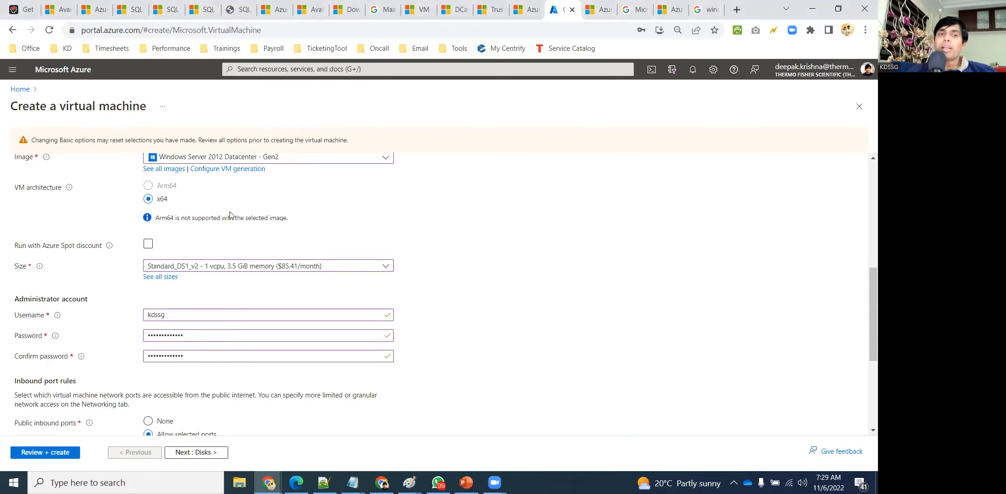
Set the availability options to Availability set for the Central India region
scroll(233, 215, up, 2)
scroll(217, 182, up, 2)
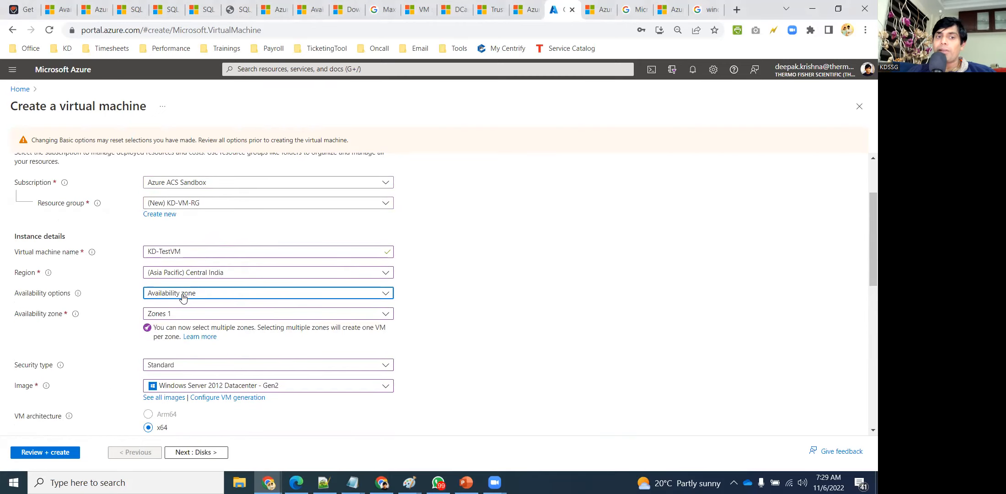
click(271, 294)
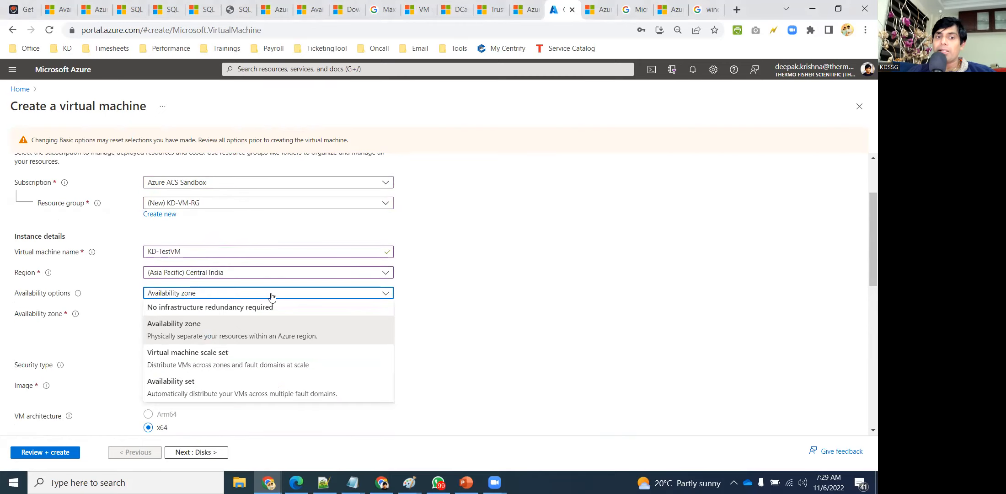
click(229, 392)
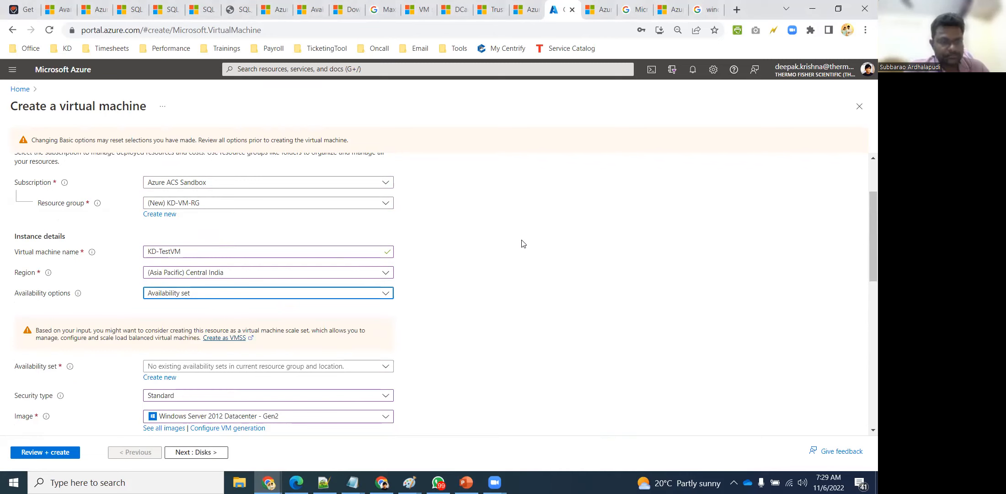
Switch to Paint and move the three VM icons from beneath the data center picture to the lower part of the canvas
click(409, 482)
click(677, 452)
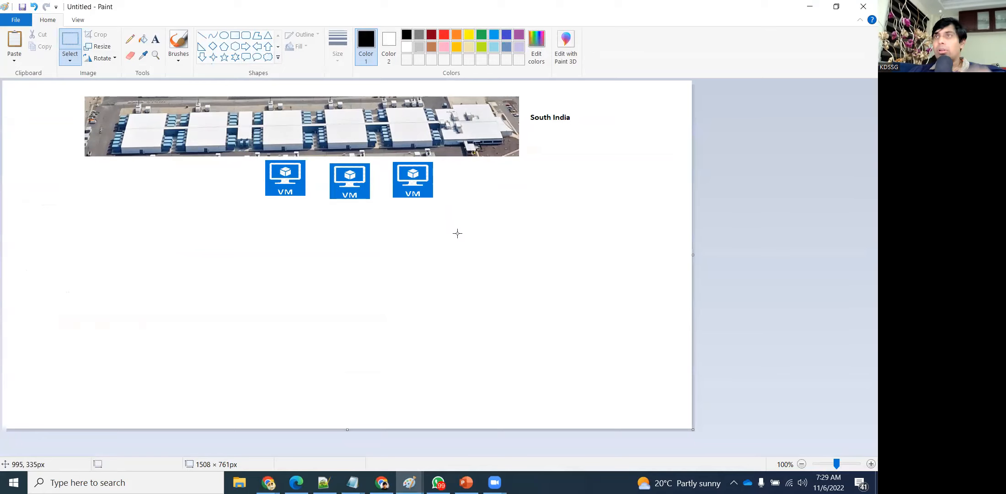
drag(258, 157, 439, 204)
drag(377, 180, 380, 378)
click(490, 340)
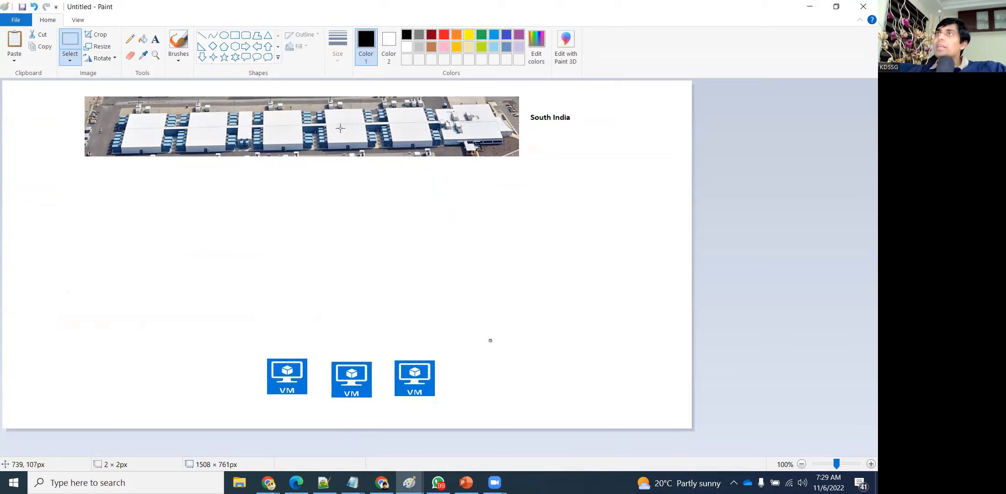
click(358, 258)
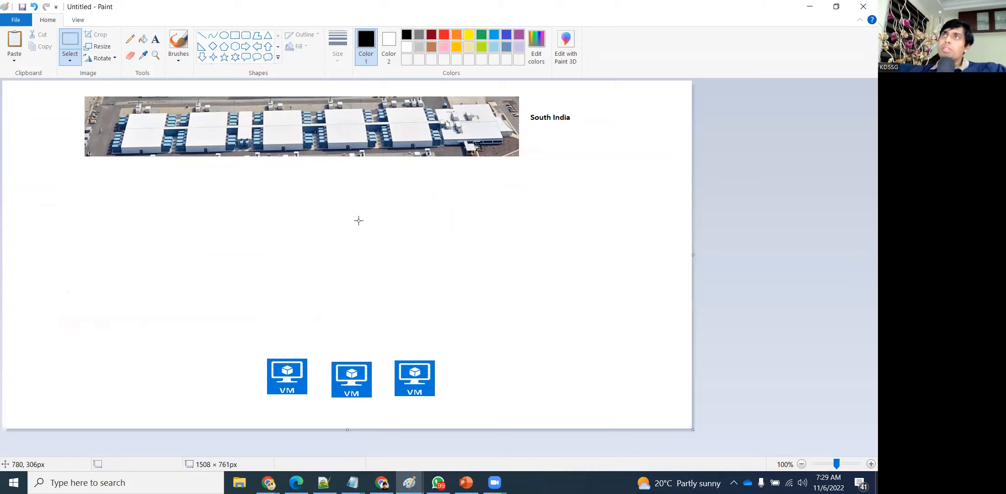
Switch back to the Azure portal, set the region to (Asia Pacific) South India and the availability options to Availability set
click(268, 482)
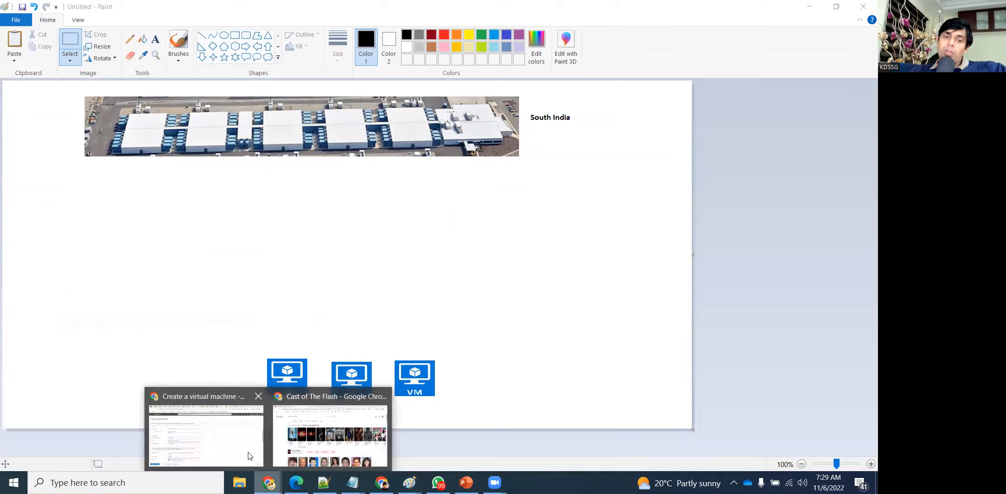
click(225, 441)
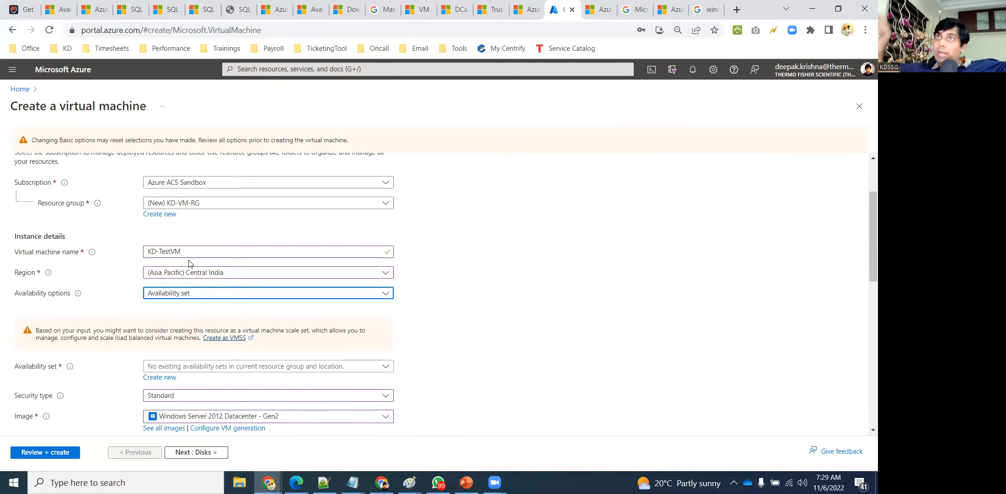
click(184, 293)
click(185, 293)
click(220, 272)
scroll(235, 379, down, 10)
click(222, 398)
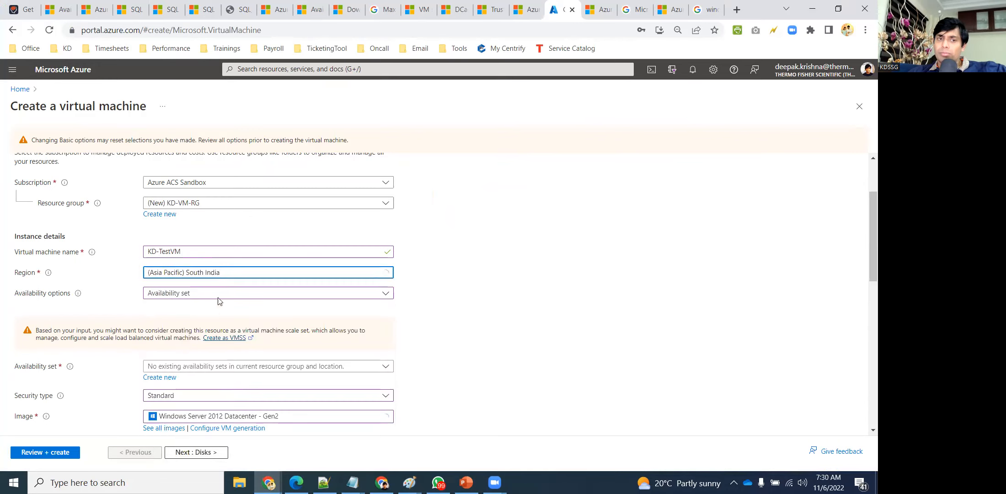
click(242, 295)
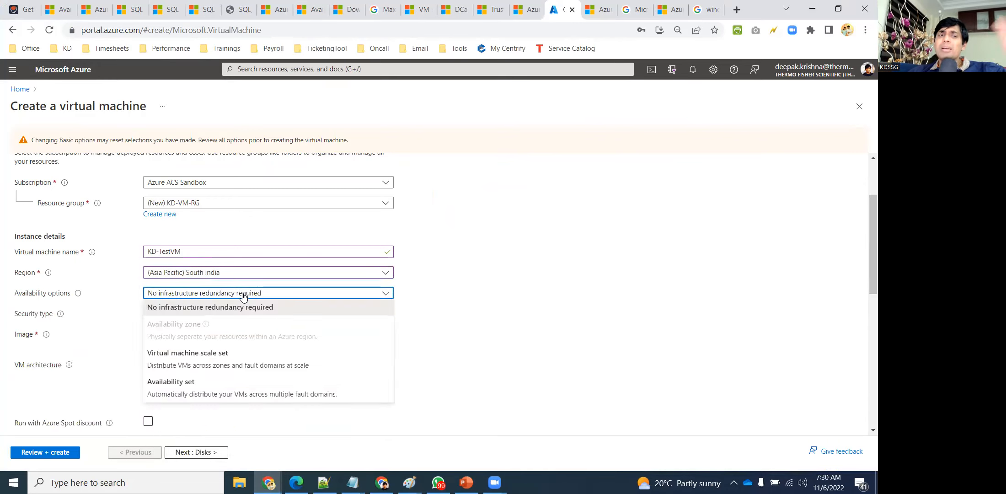
click(211, 384)
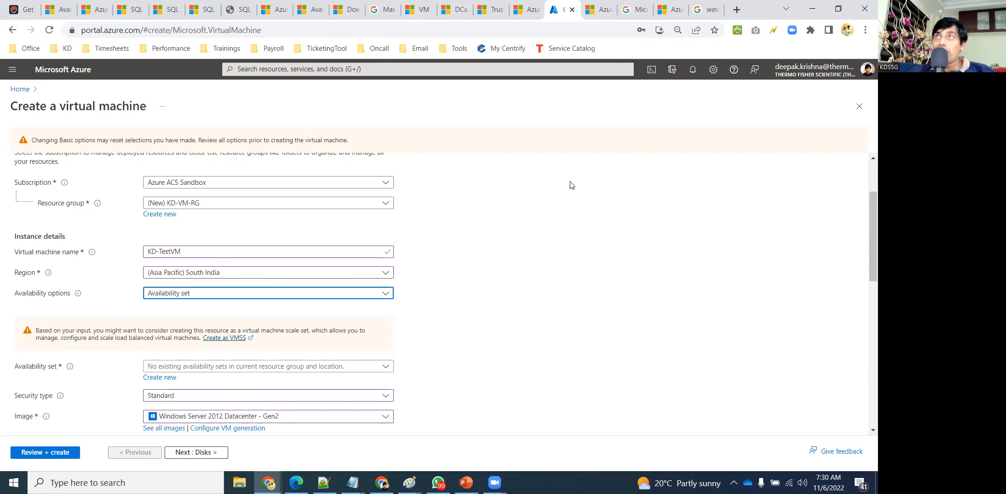
Search the web for "Availability Set" and examine the fault domain diagram in Microsoft's Availability sets overview article
key(ctrl+t)
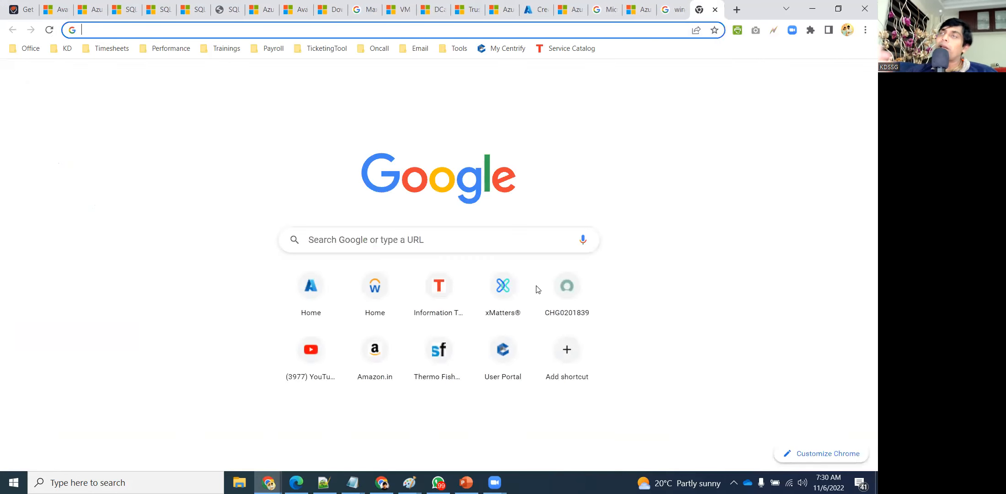
text(Availa)
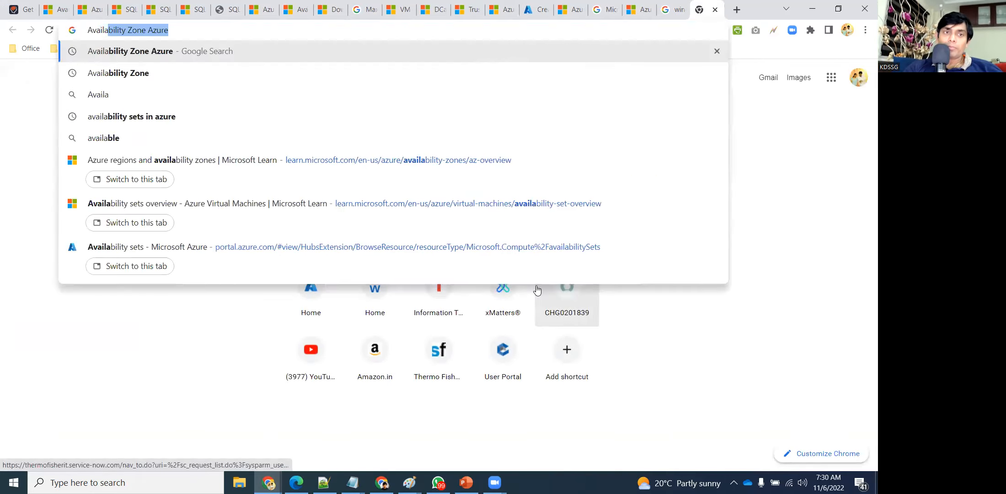
text(bility Set)
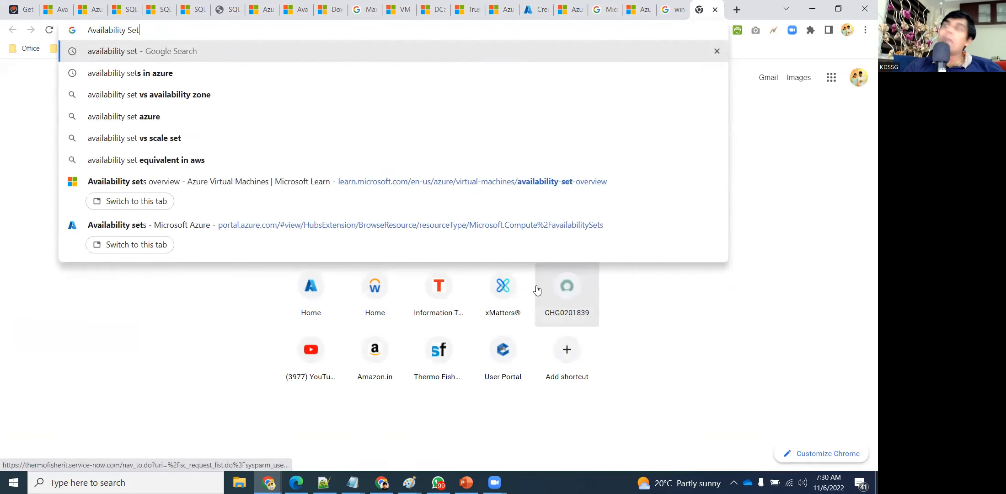
key(Return)
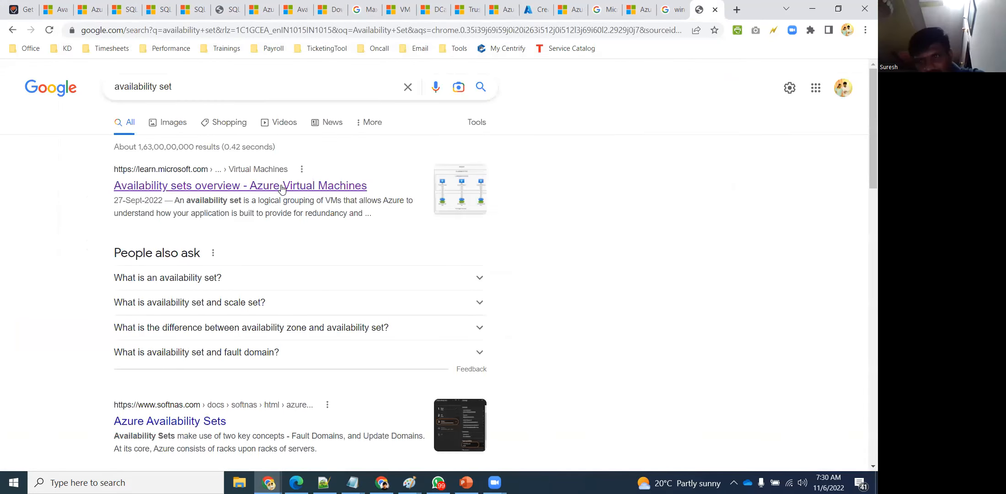
click(286, 187)
scroll(612, 380, down, 10)
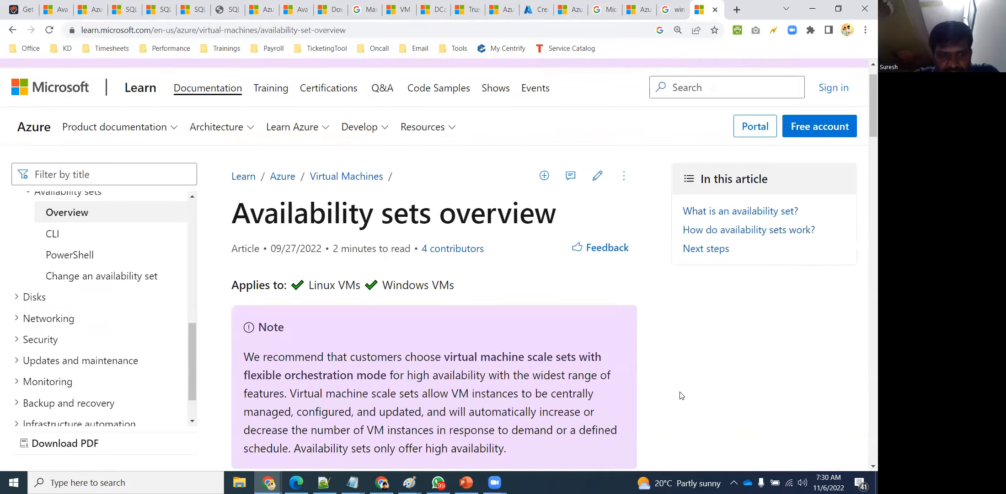
scroll(612, 381, down, 12)
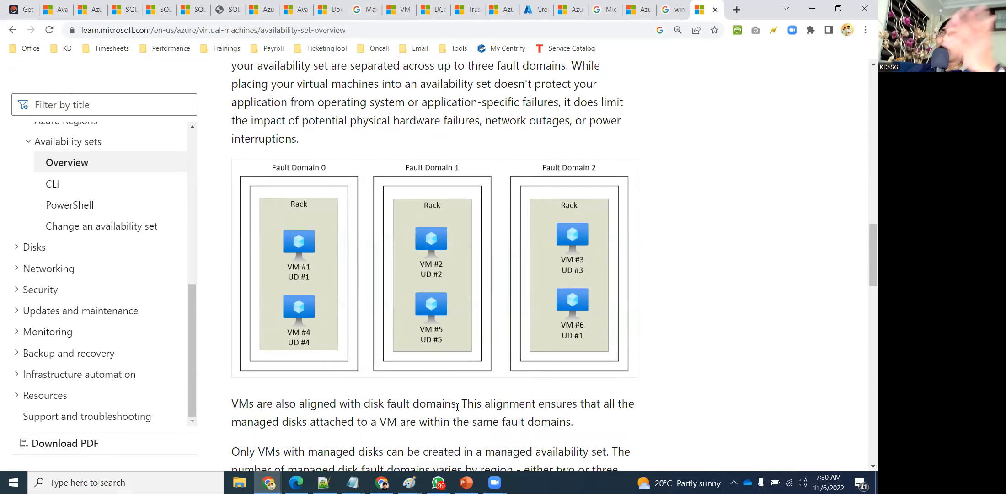
Search the web for images of "Microsoft Azure Data Center Inside" in a new browser tab
key(ctrl+t)
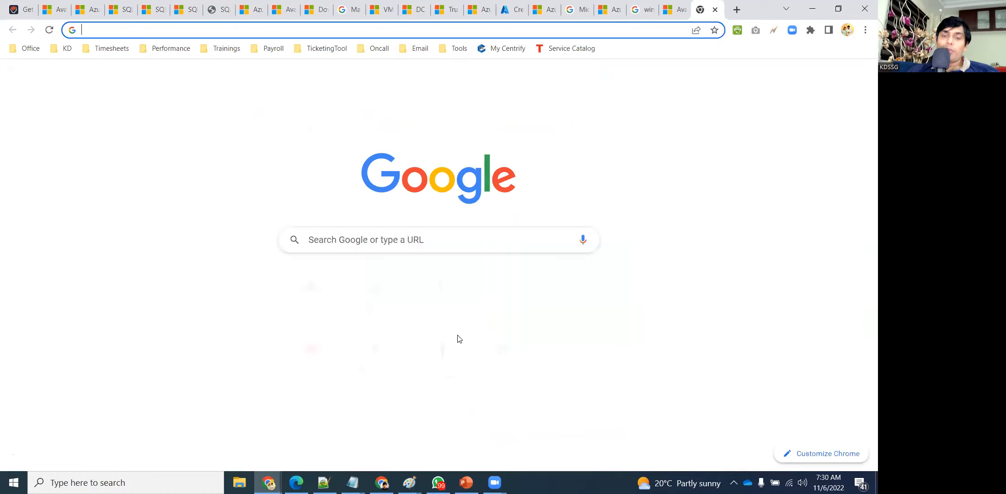
text(Microsoft A)
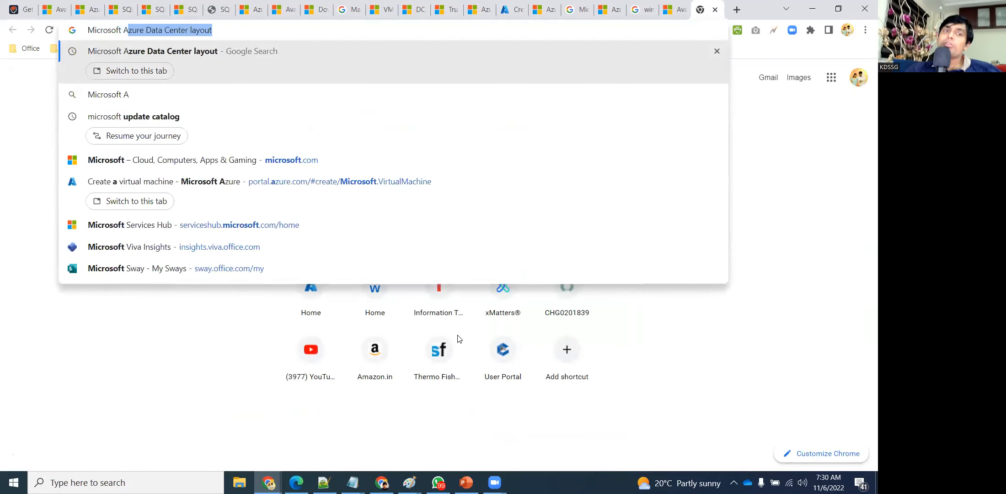
text(zure Data Center Insid)
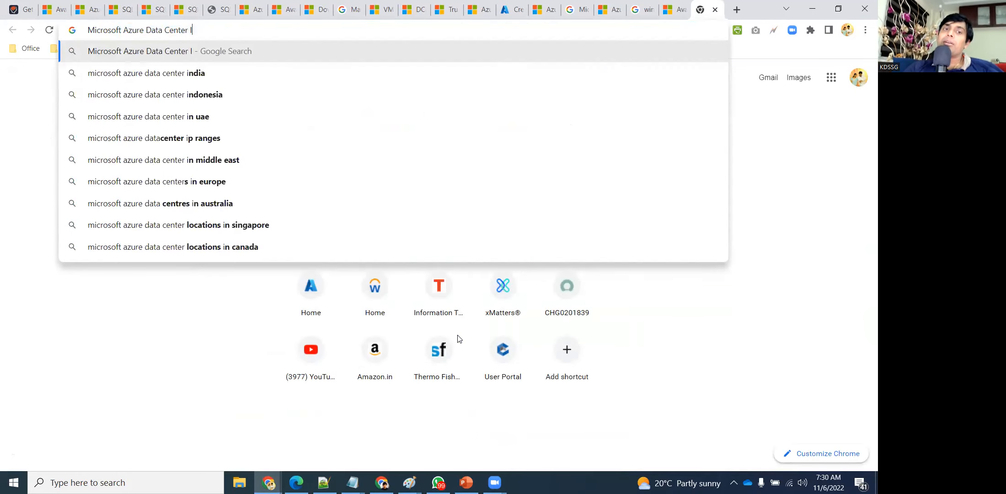
text(e)
key(Return)
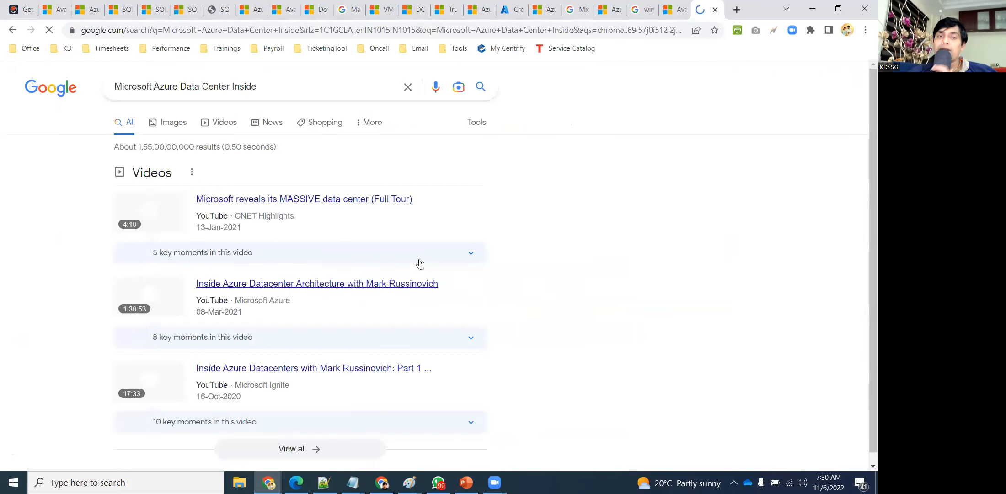
click(168, 123)
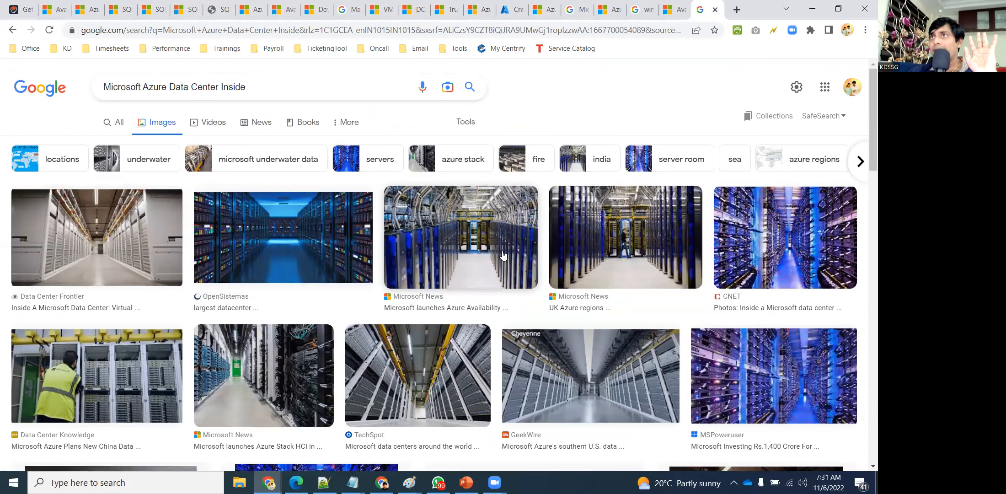
Browse the data center image results and their related pictures to NRC's photo of a server rack aisle, and copy that image
scroll(566, 310, down, 1)
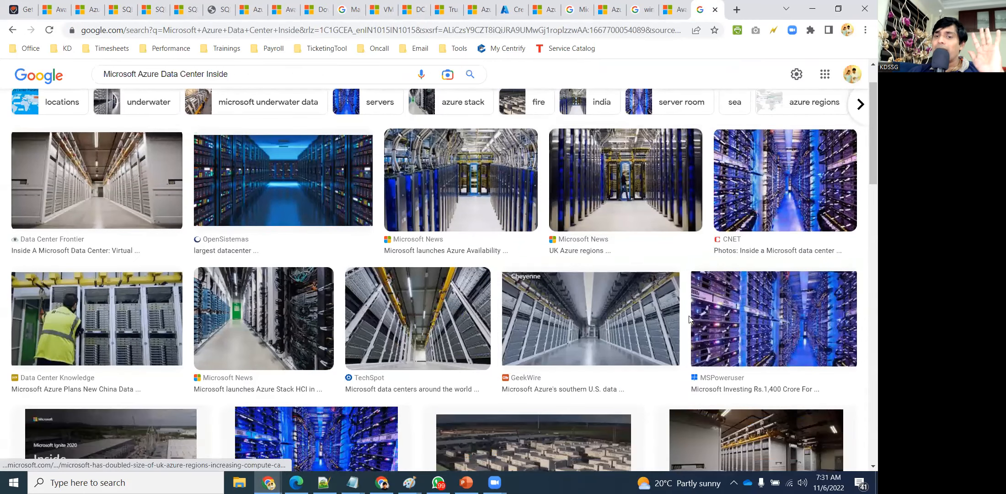
click(121, 327)
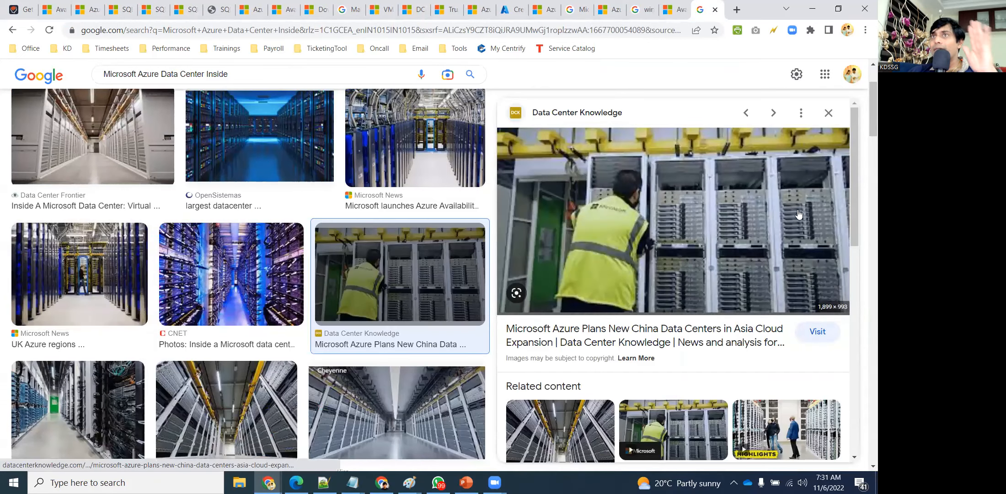
scroll(679, 218, down, 1)
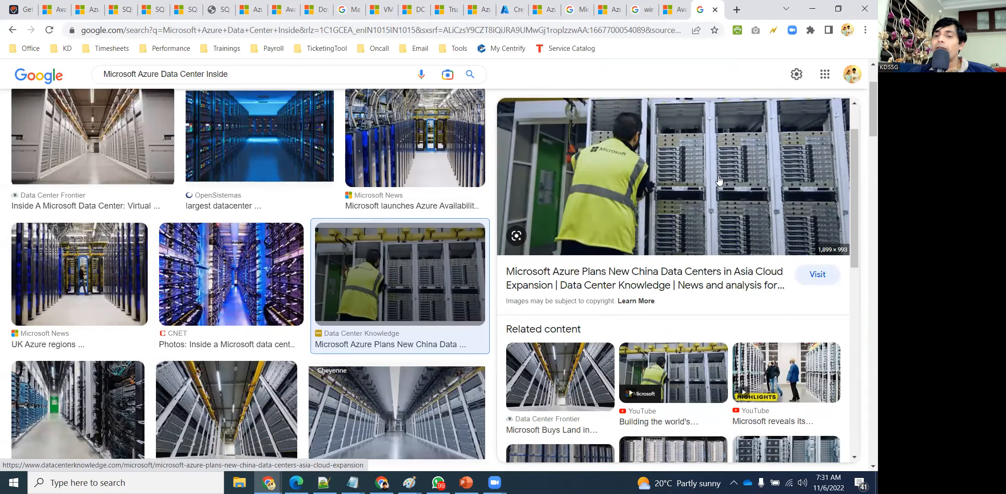
scroll(718, 180, up, 1)
click(559, 427)
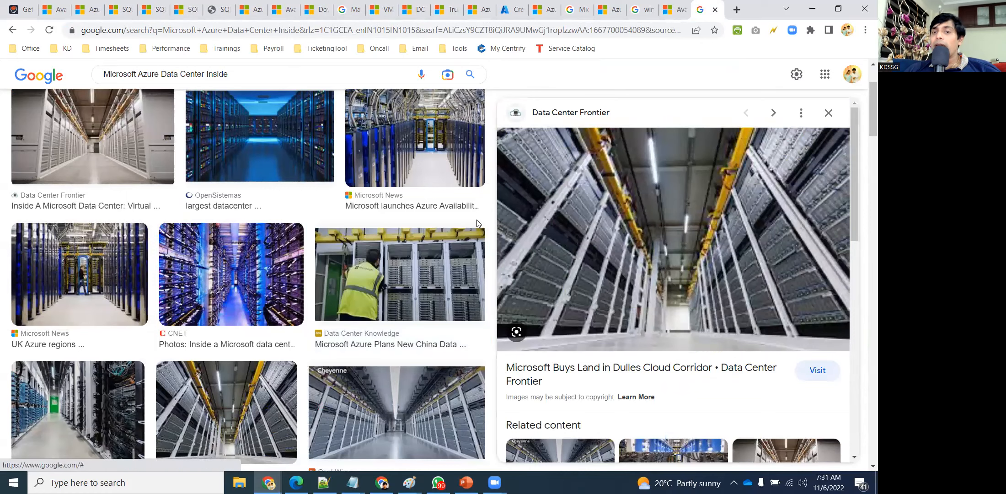
scroll(756, 287, down, 1)
scroll(757, 287, down, 3)
click(679, 258)
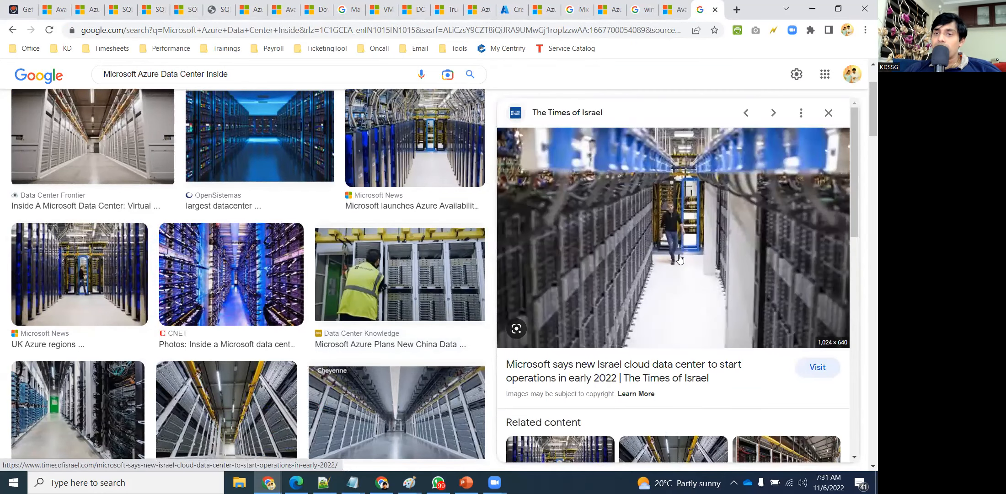
scroll(699, 261, down, 4)
click(825, 247)
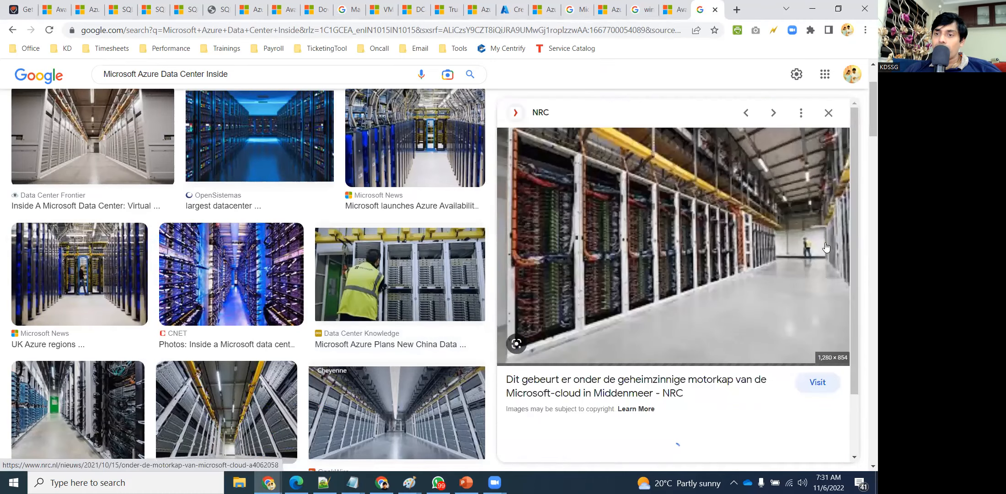
right_click(637, 227)
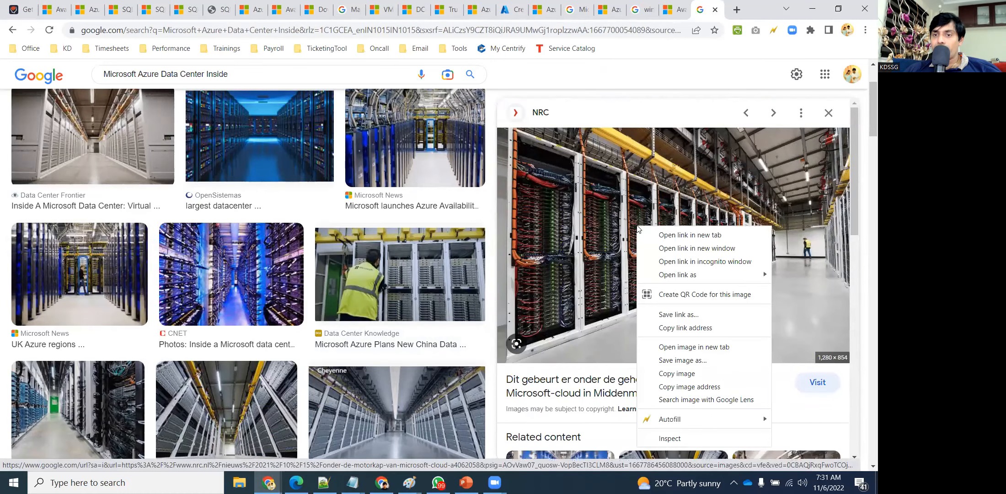
click(681, 375)
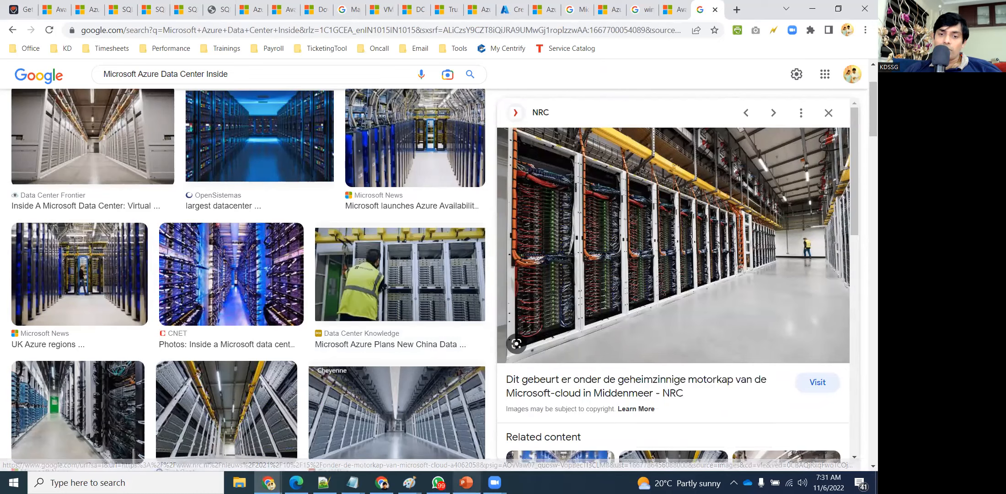
Switch to Paint, paste the server rack photo, shrink it and place it in the empty area beneath the South India label
mouse_move(409, 482)
click(655, 437)
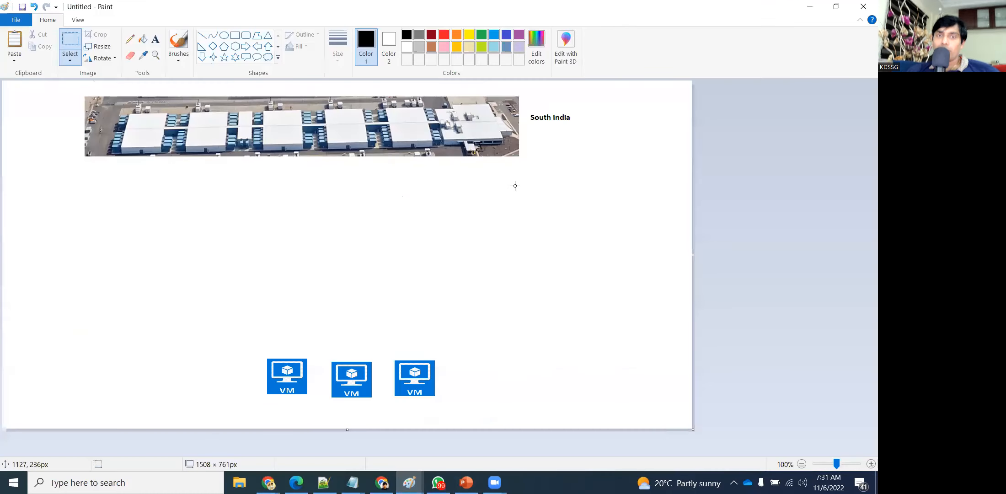
key(ctrl+v)
drag(407, 224, 467, 265)
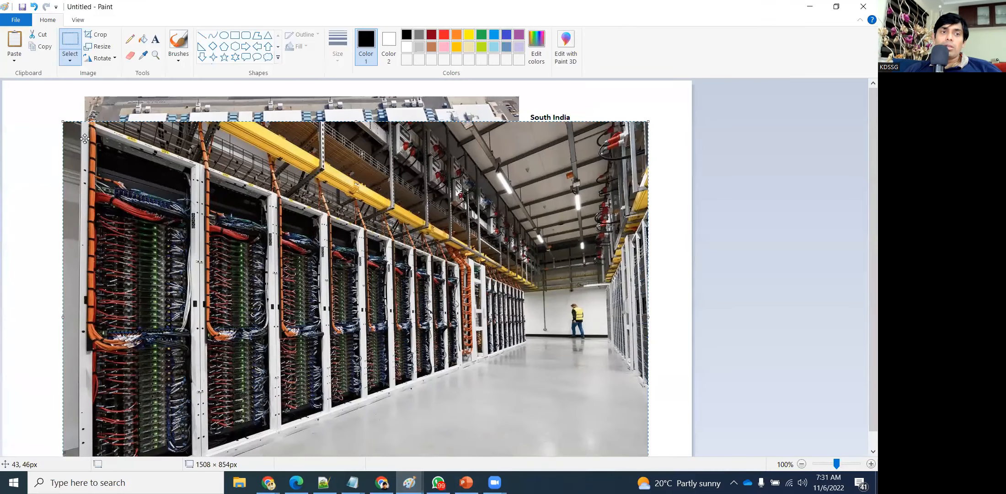
drag(64, 121, 310, 270)
drag(395, 356, 178, 267)
drag(89, 179, 197, 249)
drag(351, 294, 521, 224)
Move the aerial data center picture toward the canvas's left edge and narrow it to about half its width
drag(80, 89, 527, 165)
drag(405, 124, 344, 134)
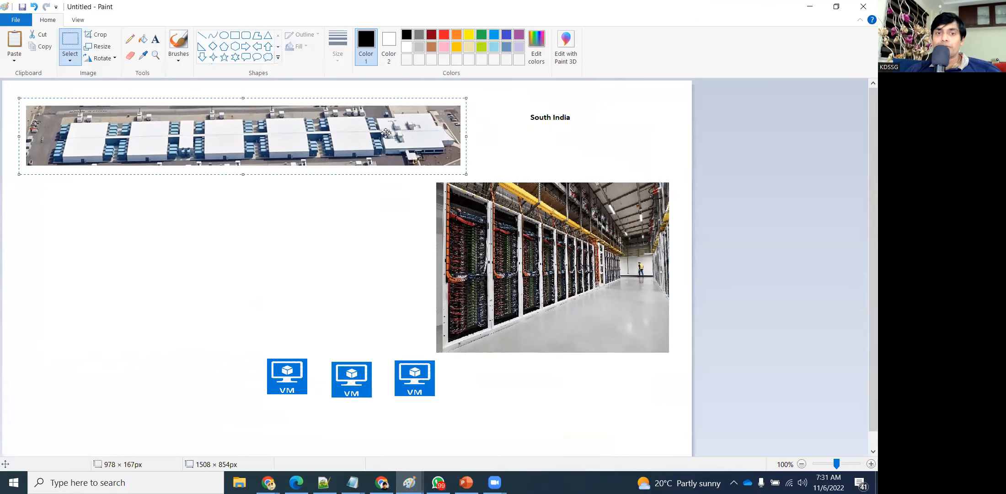
drag(466, 135, 193, 124)
click(413, 182)
Move the server rack photo up between the aerial data center picture and the South India label
drag(430, 173, 674, 358)
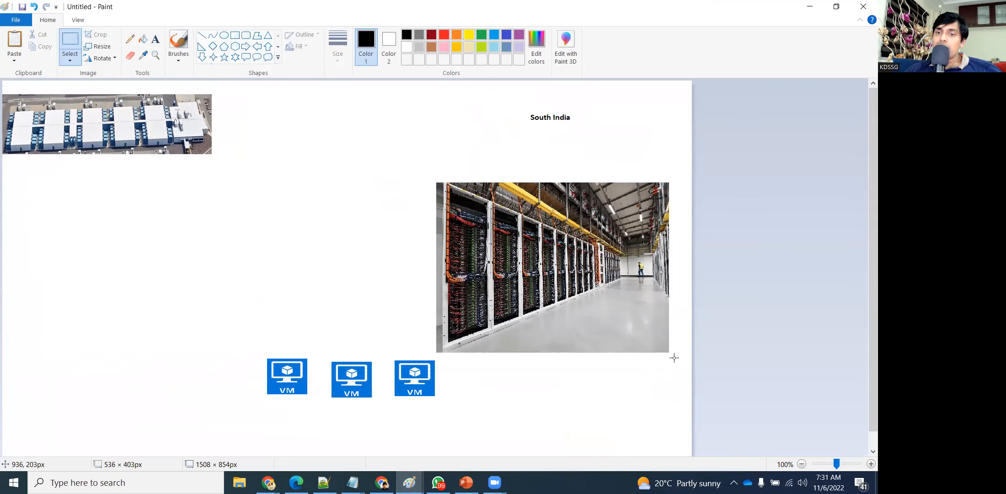
drag(619, 313, 453, 223)
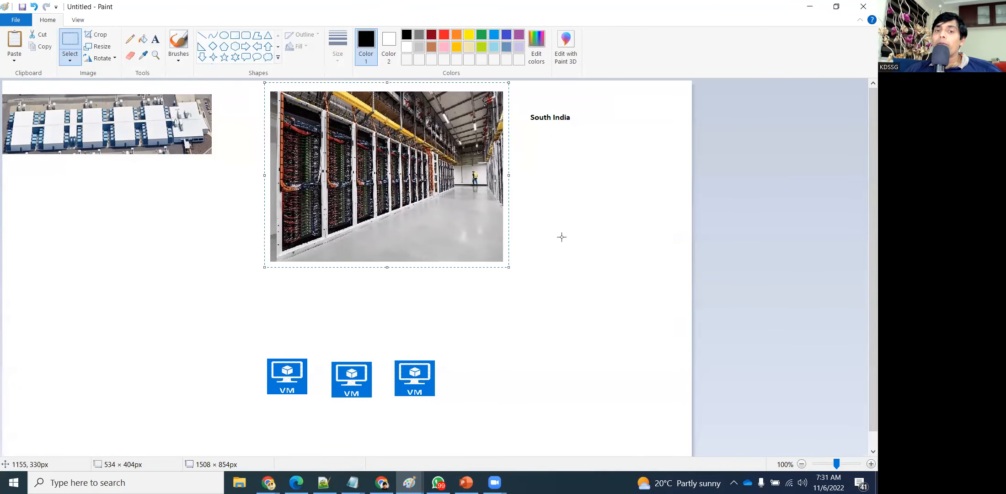
click(561, 235)
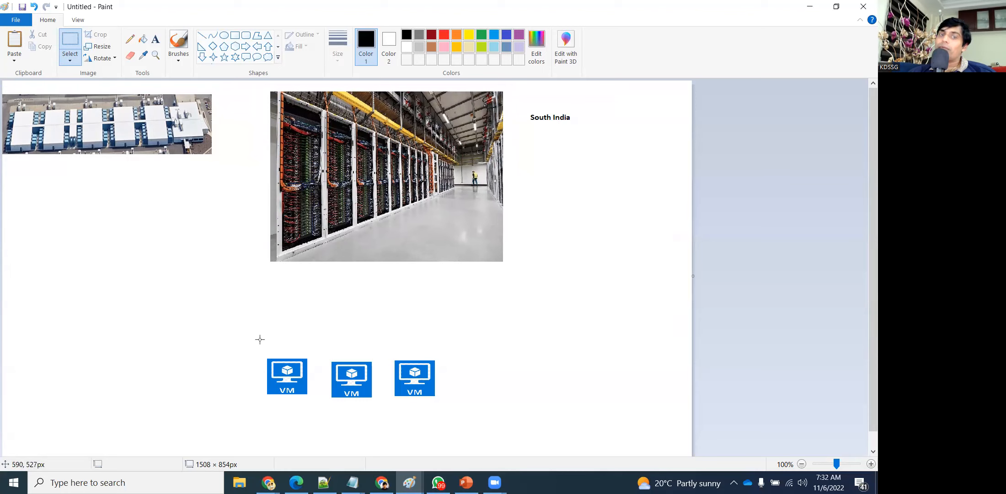
Shrink the leftmost VM icon to about half its size
drag(262, 356, 288, 367)
click(308, 354)
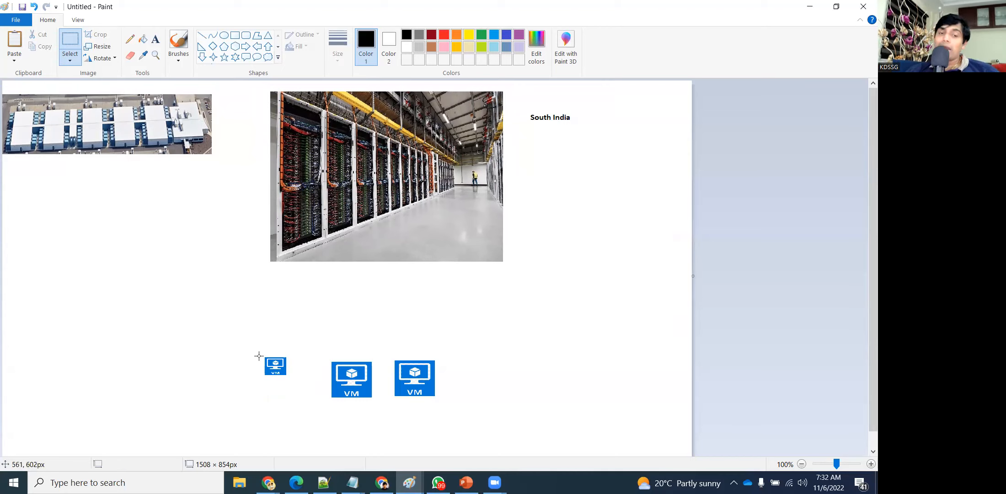
drag(261, 354, 288, 377)
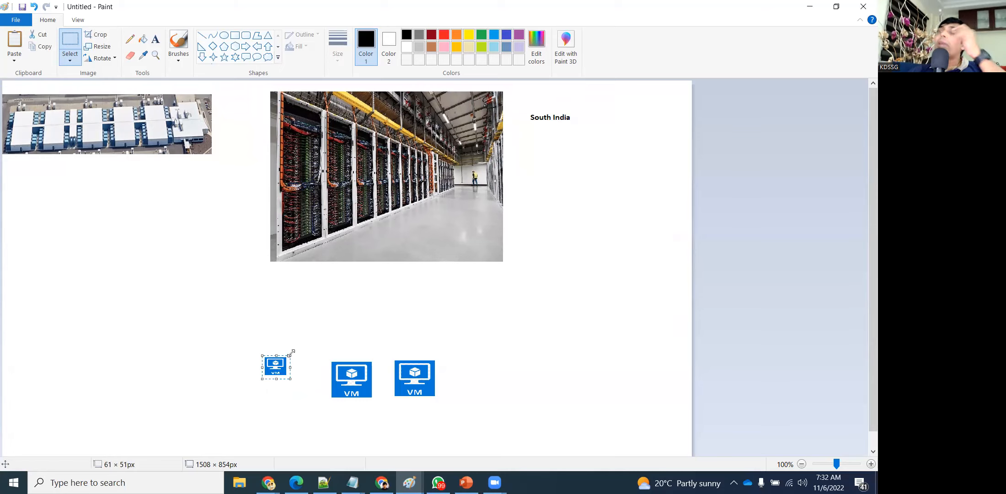
click(357, 305)
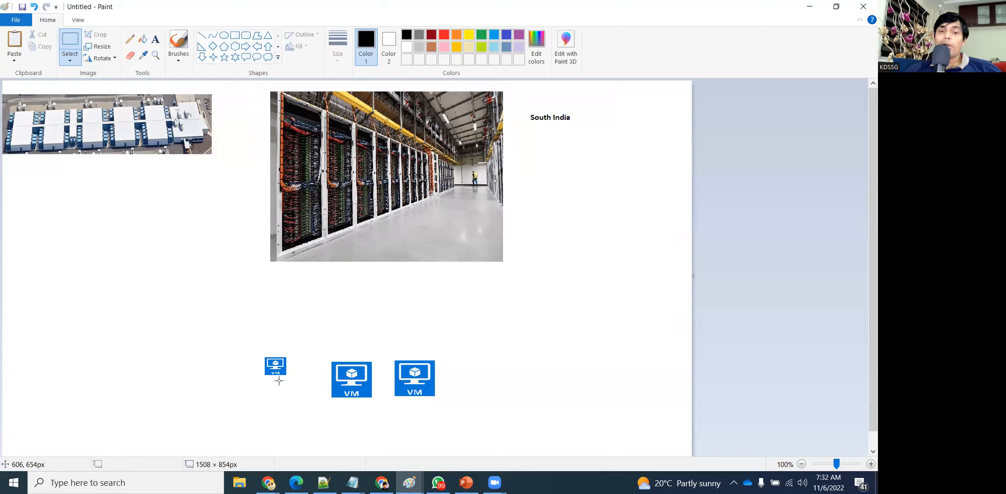
Delete the two larger VM icons and move the small VM icon slightly lower on the canvas
drag(319, 352, 447, 407)
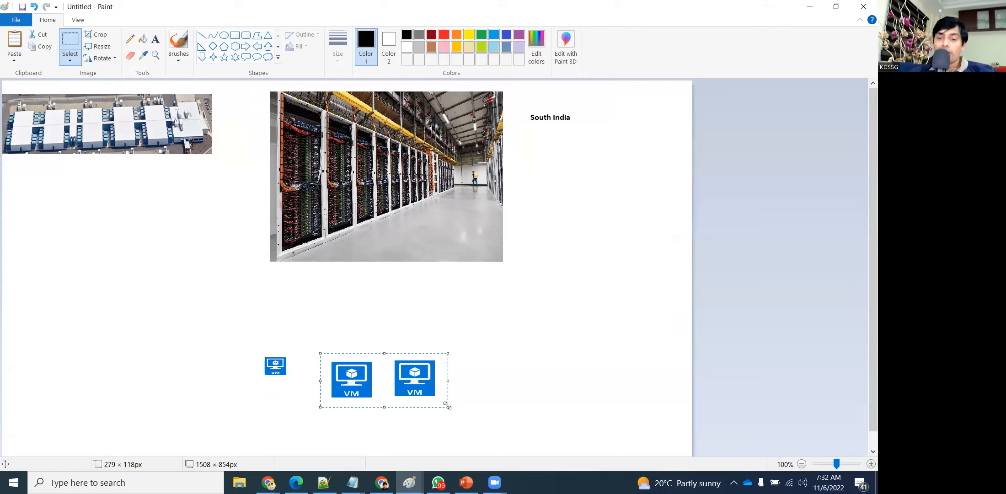
key(Delete)
drag(260, 353, 301, 415)
click(325, 333)
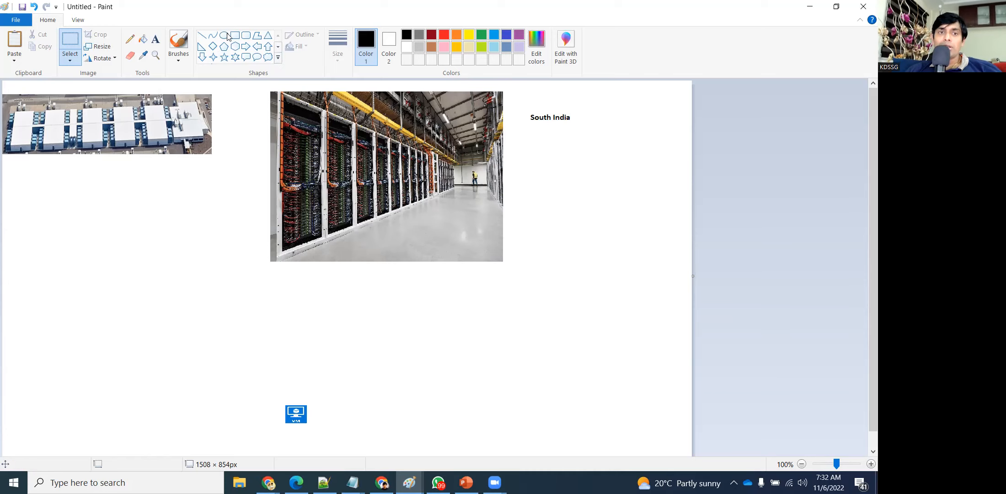
click(155, 39)
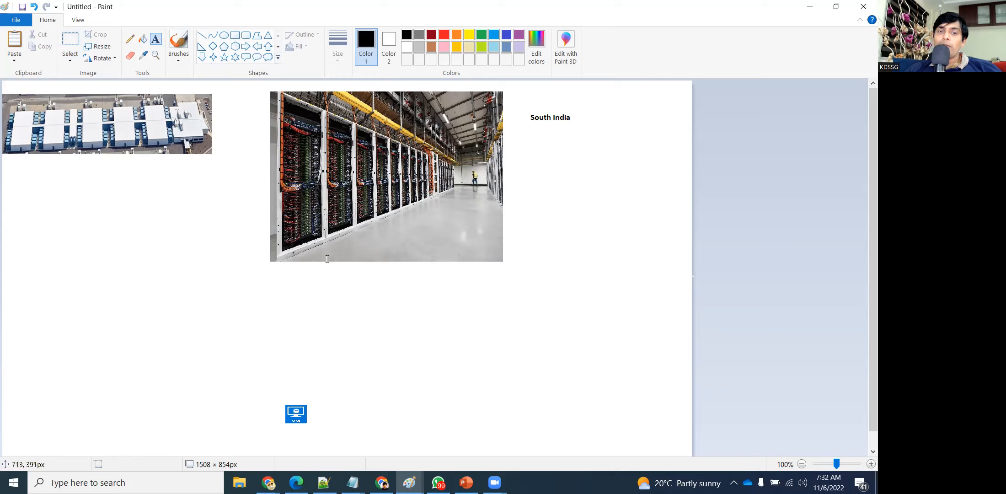
click(297, 251)
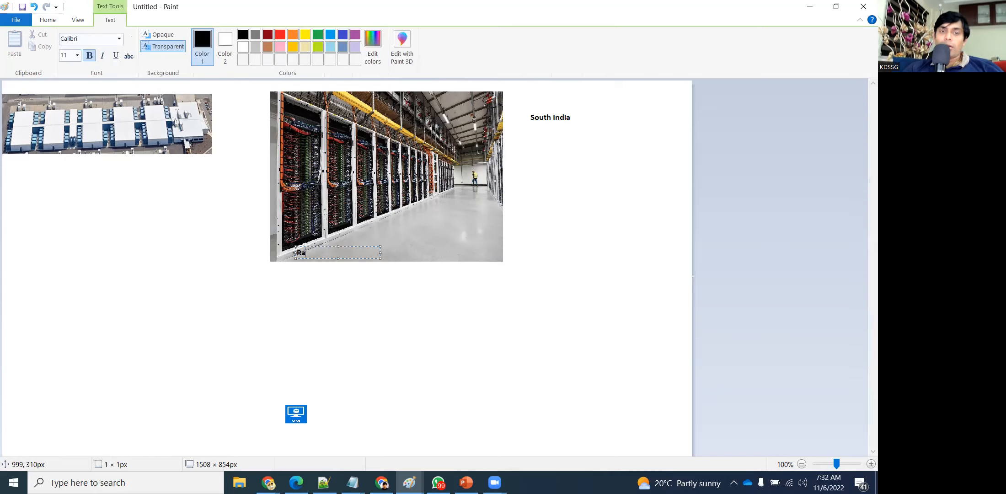
key(Escape)
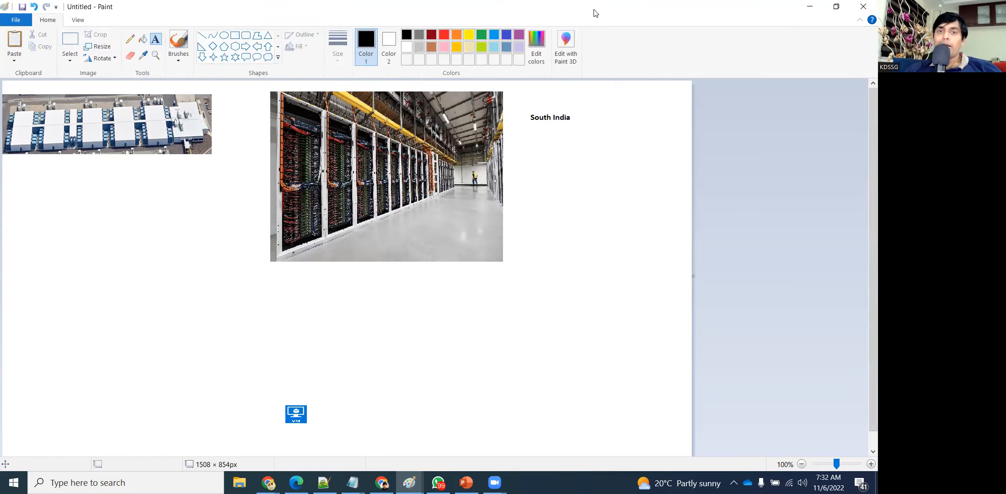
click(442, 39)
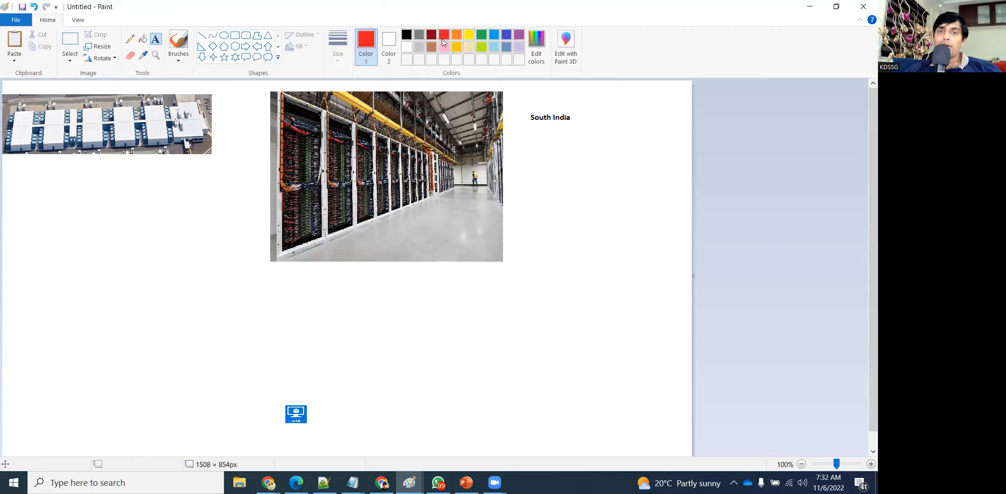
click(299, 252)
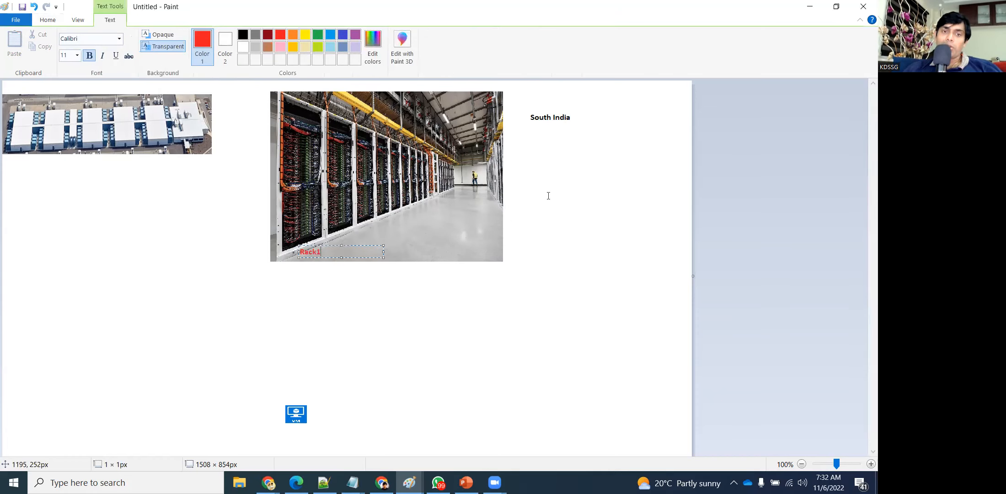
key(Escape)
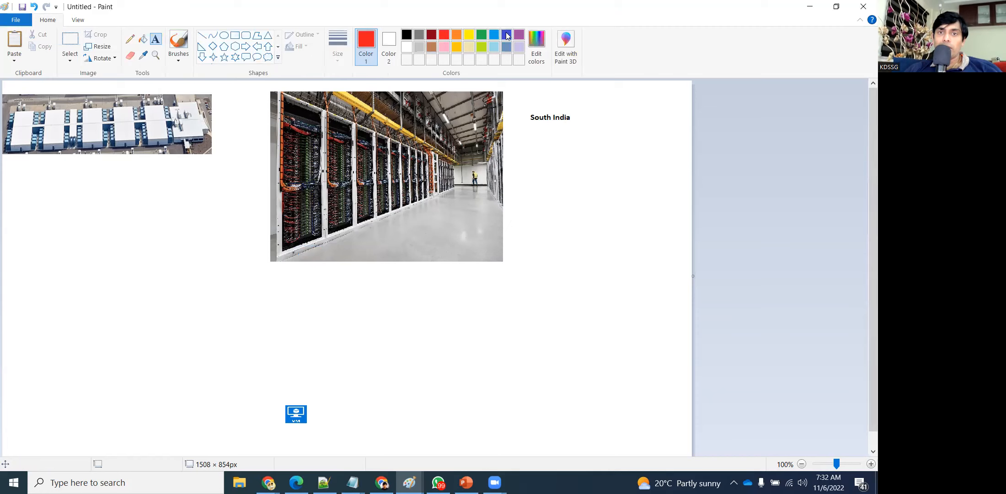
Label the first four server racks in the photo Rack1, Rack2, Rack3 and Rack4 with indigo text at their bases
click(299, 253)
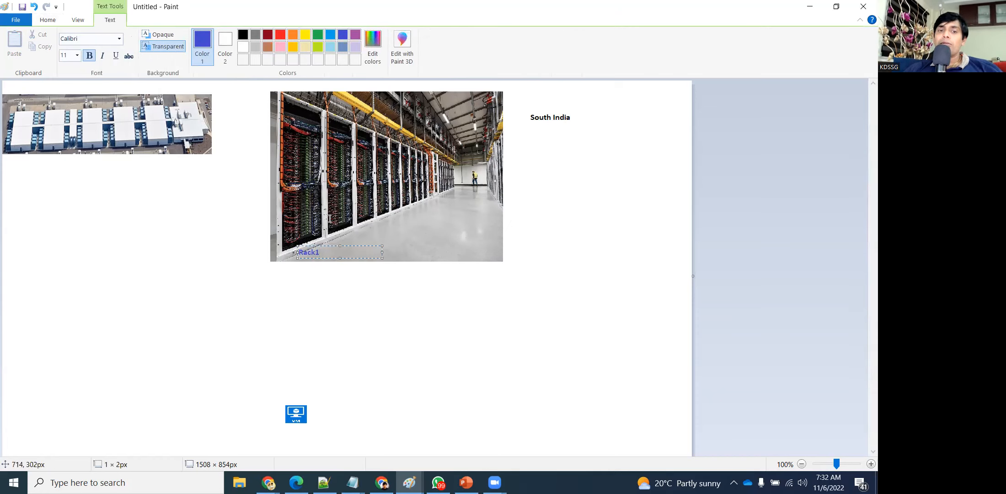
text(Rack1)
click(345, 238)
click(341, 228)
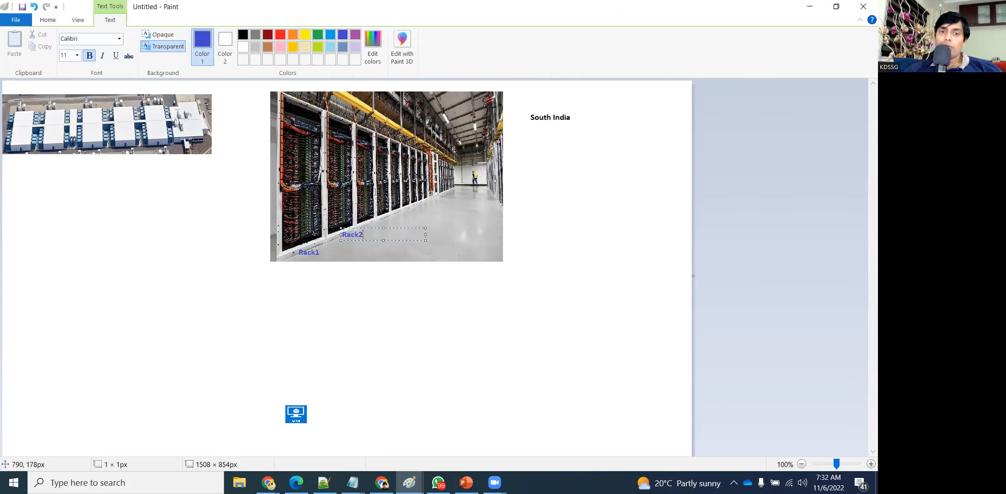
click(371, 215)
click(372, 214)
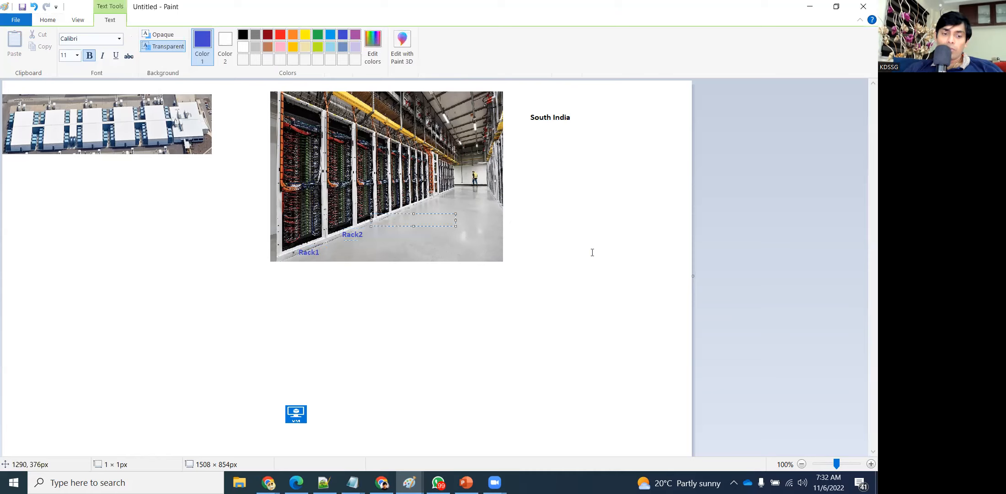
click(393, 201)
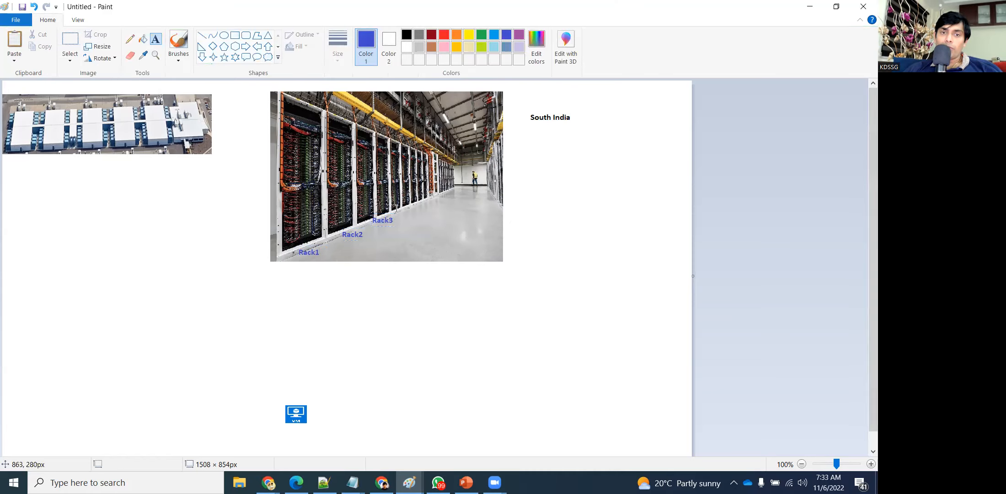
click(396, 202)
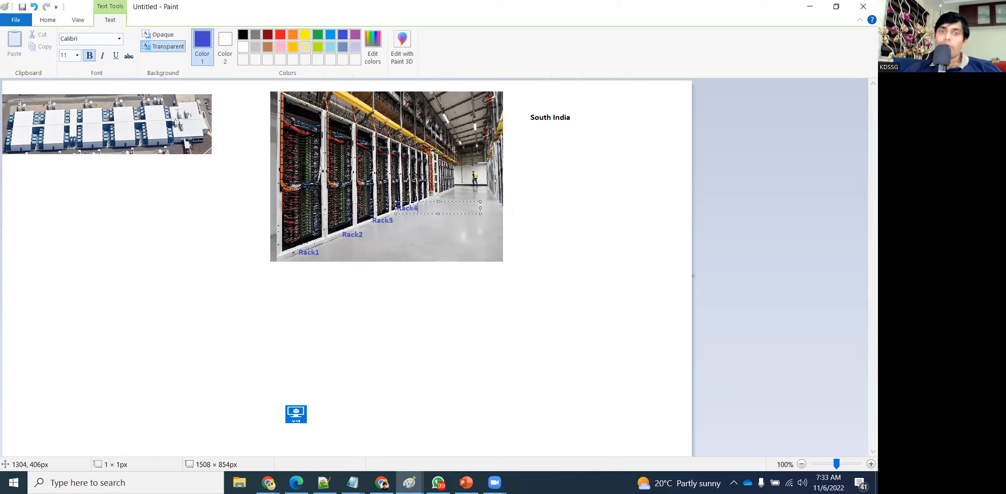
click(618, 303)
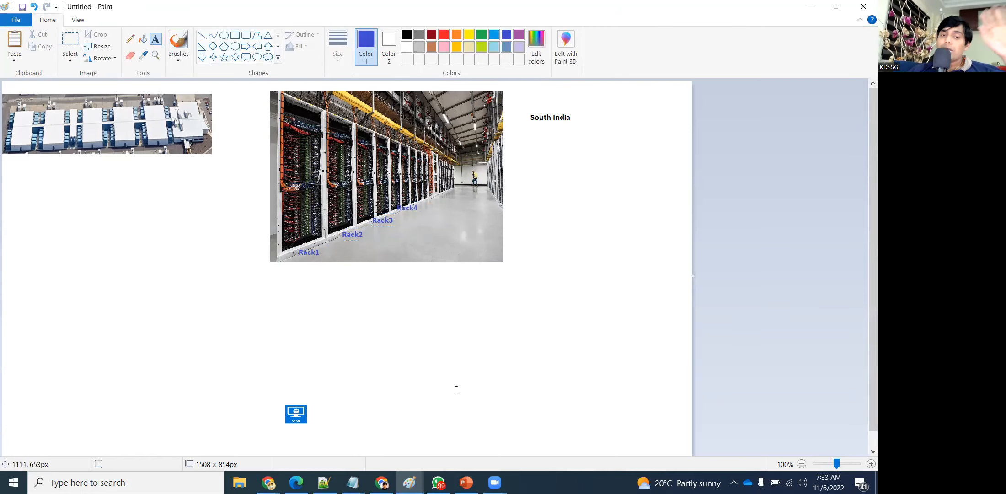
click(290, 369)
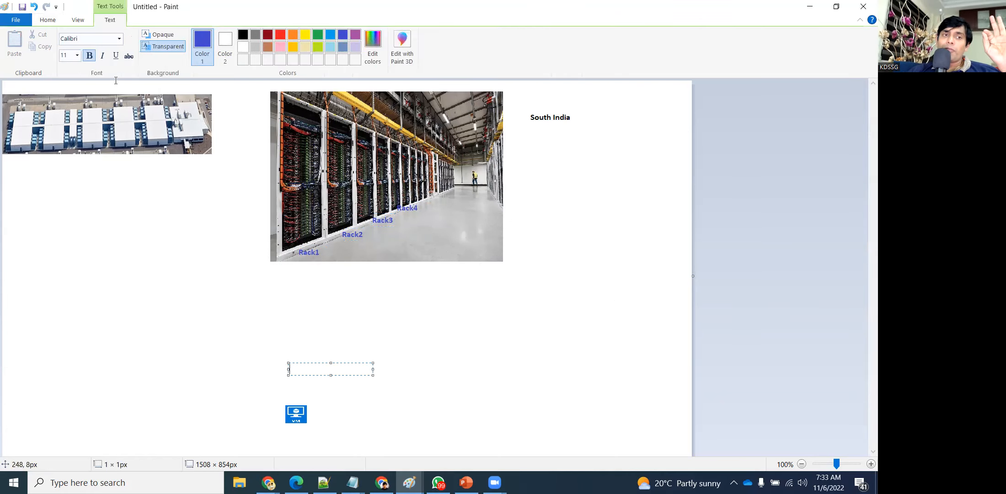
click(171, 132)
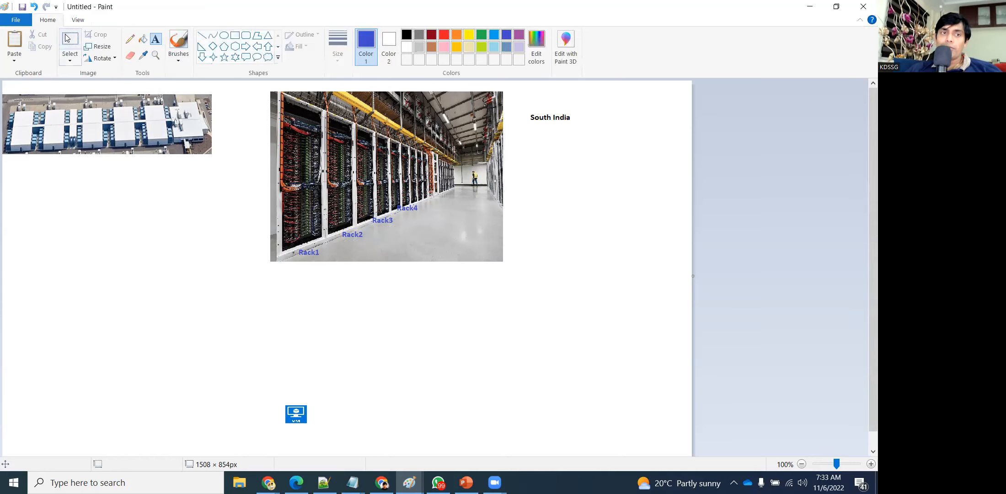
drag(283, 402, 310, 426)
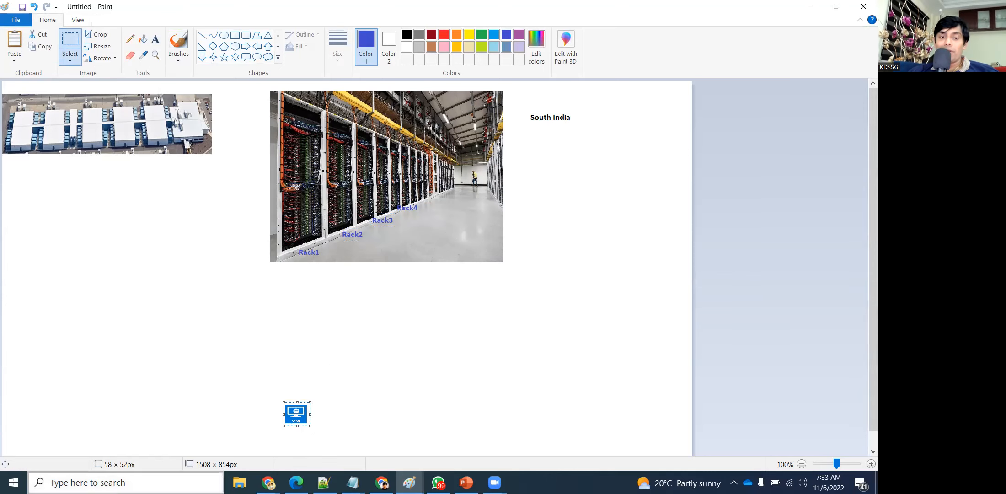
Close the Microsoft Azure Data Center image search tab in Chrome and return to Paint
mouse_move(268, 482)
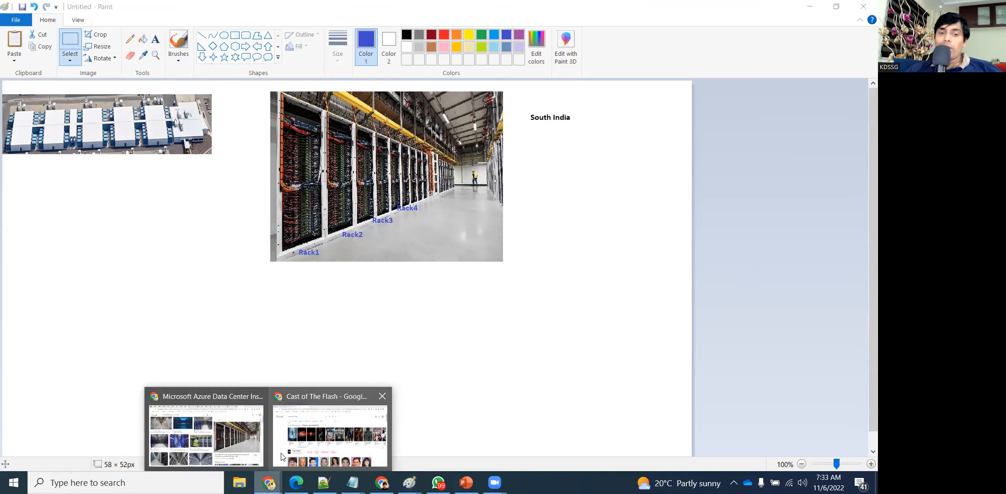
click(225, 434)
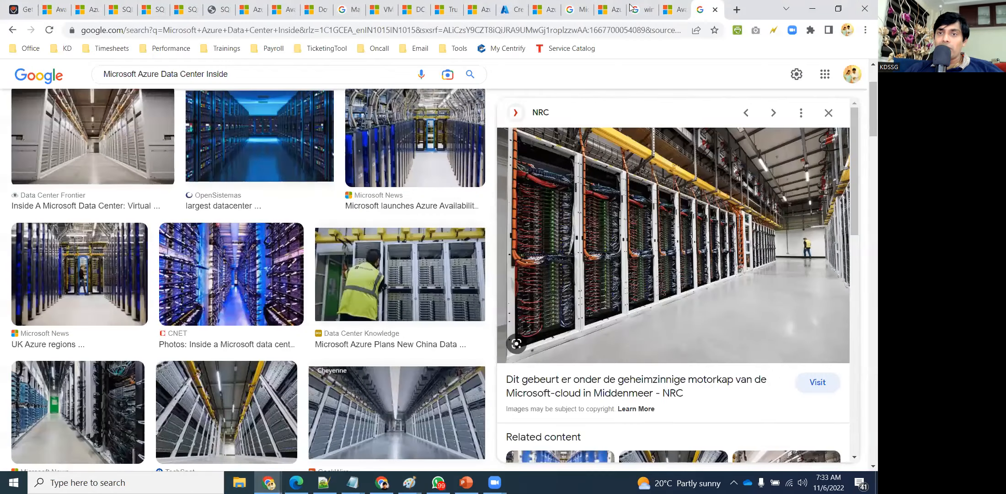
click(714, 9)
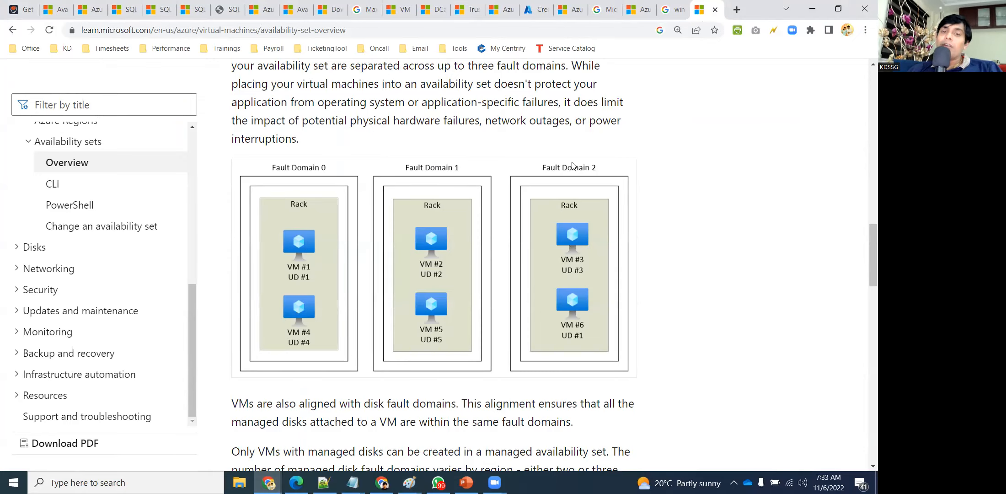
key(alt+Tab)
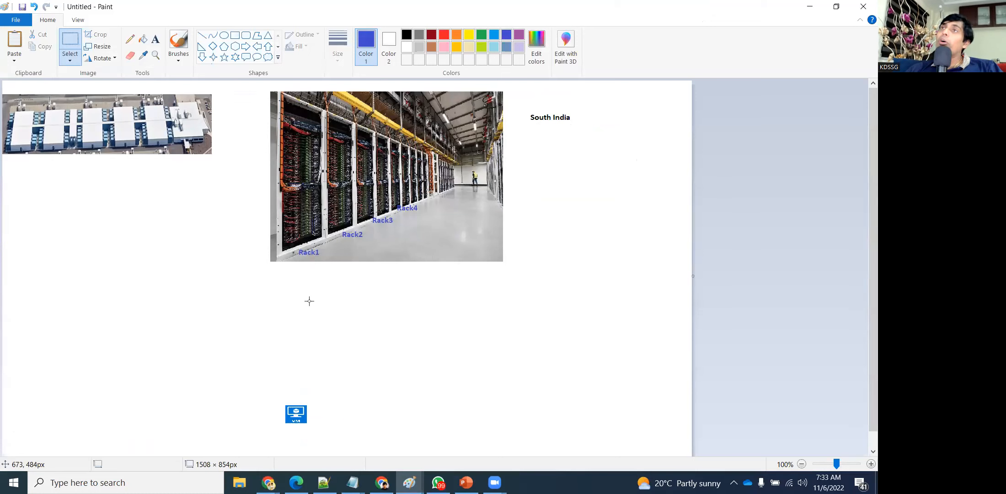
Move the small VM icon up beside the server rack photo, below the South India label
click(156, 40)
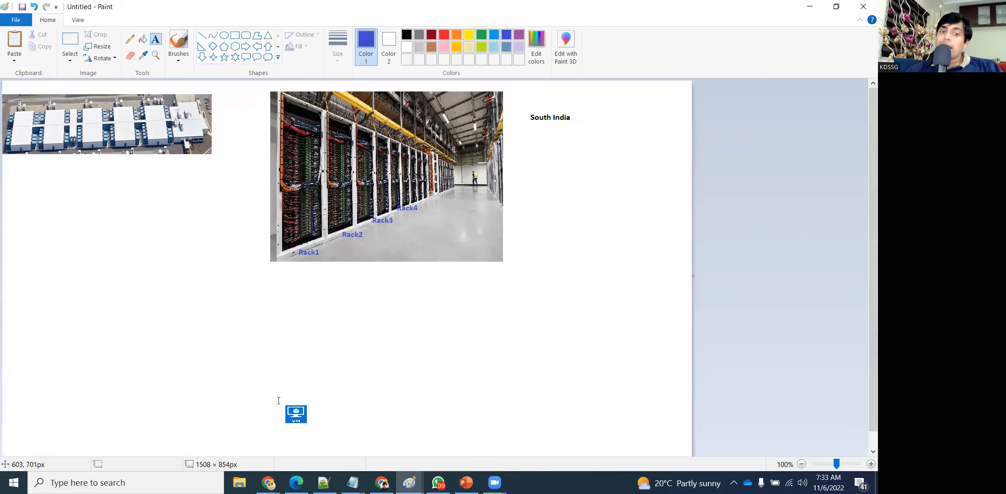
click(70, 43)
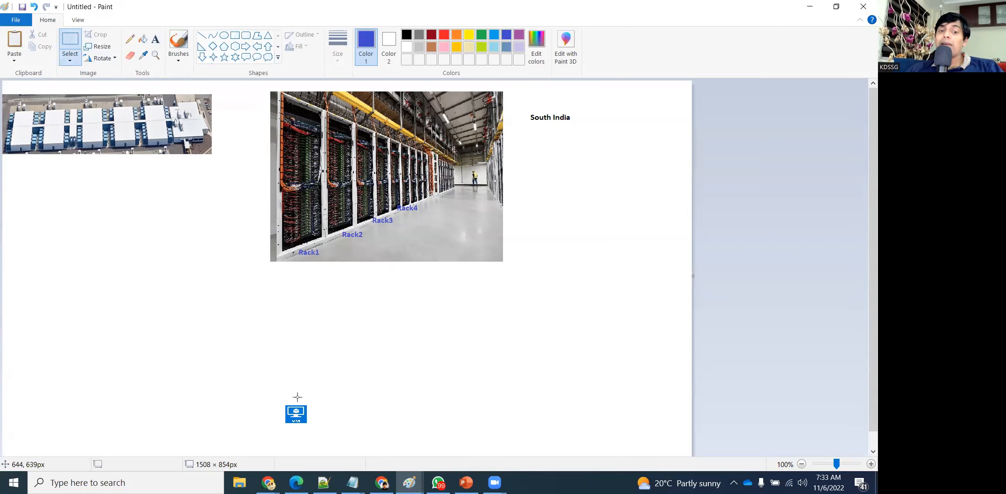
drag(282, 402, 601, 223)
click(547, 317)
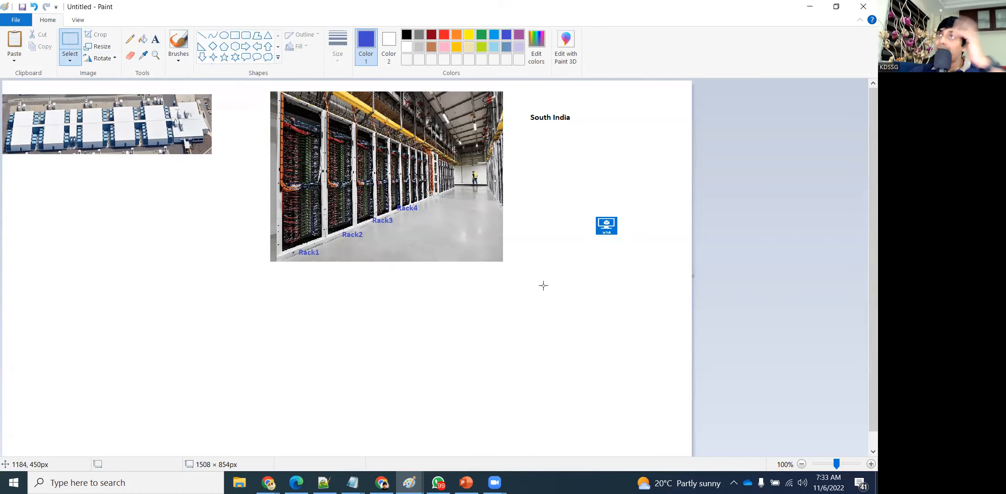
Copy the fault domain diagram from the Availability sets overview page in Chrome and return to Paint
mouse_move(269, 482)
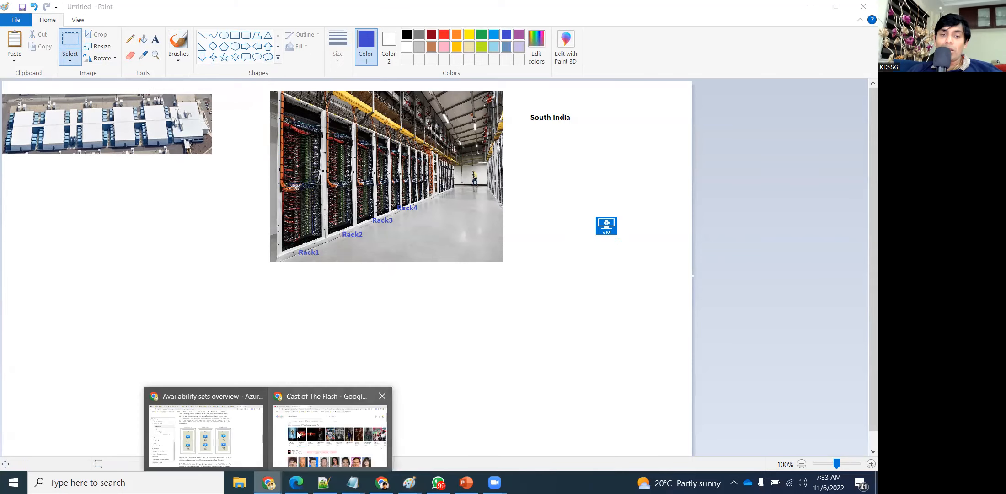
click(207, 432)
right_click(370, 249)
click(408, 282)
key(alt+Tab)
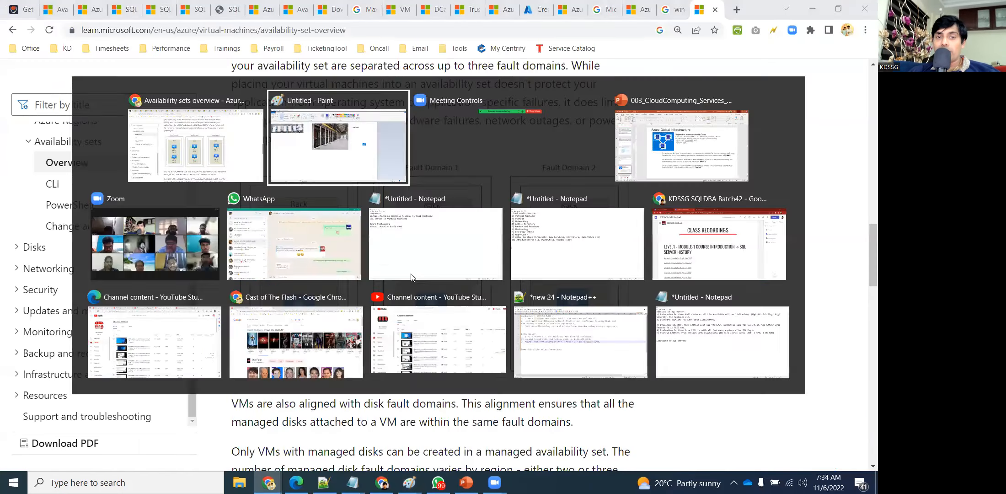
Paste the fault domain diagram, enlarge it to about 849 × 339 px and place it beneath the server rack photo
key(ctrl+v)
drag(193, 188, 244, 272)
drag(53, 164, 471, 432)
click(588, 333)
drag(310, 361, 356, 364)
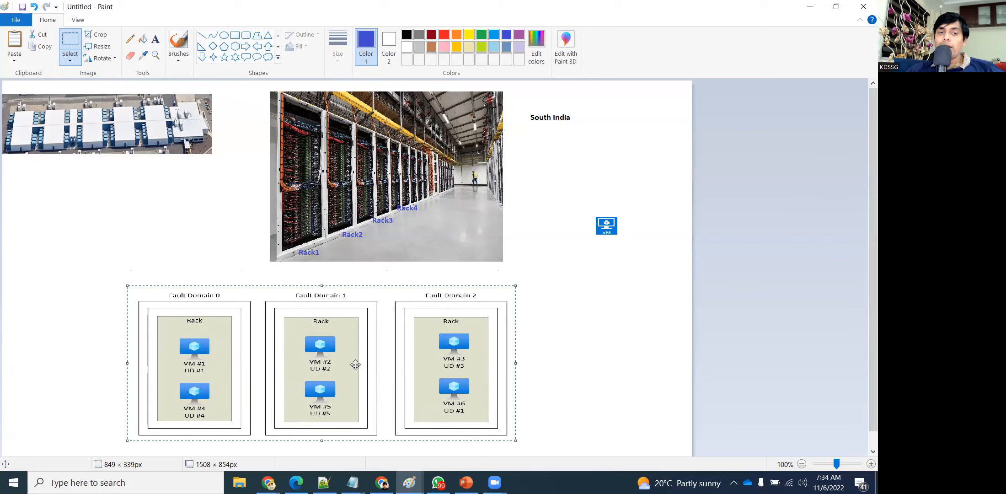
Add the indigo text label KD-AvailabilitySet beside the Fault Domain 2 box
click(155, 39)
click(517, 335)
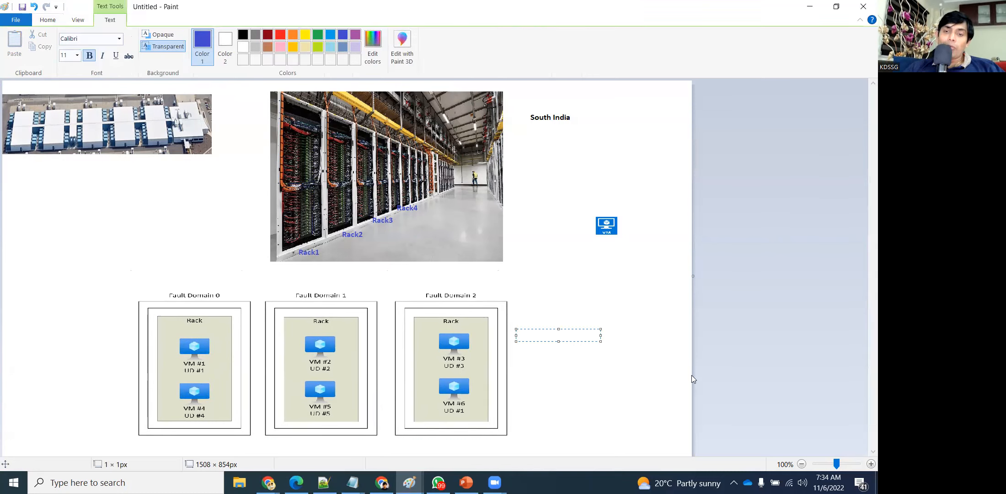
key(BackSpace)
text(KD-AvailabilitySet)
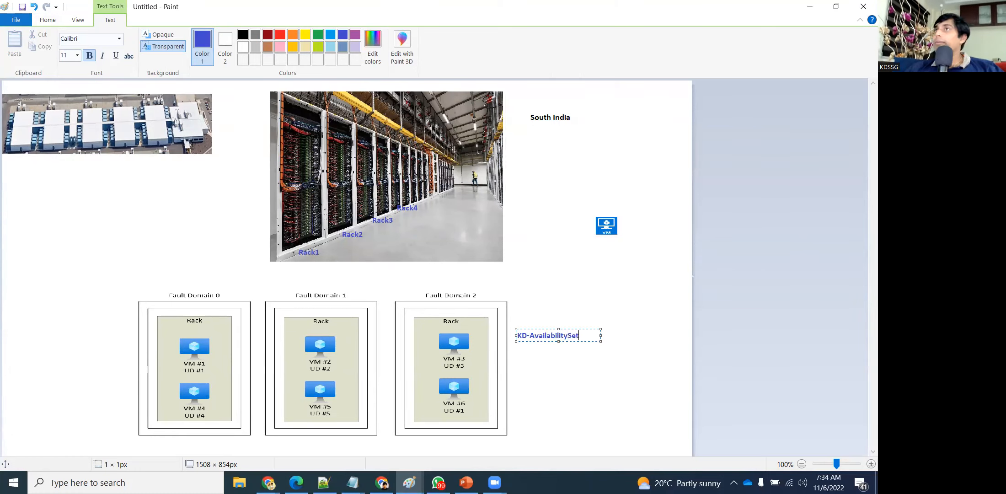
click(642, 377)
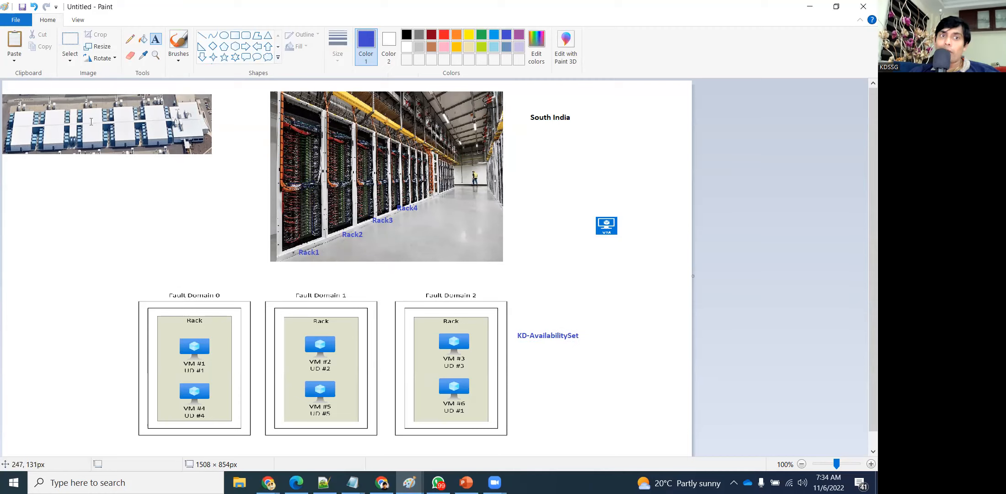
Draw red brush arrows from Fault Domain 0, 1 and 2 to Rack1, Rack2 and Rack3 in the photo
click(181, 41)
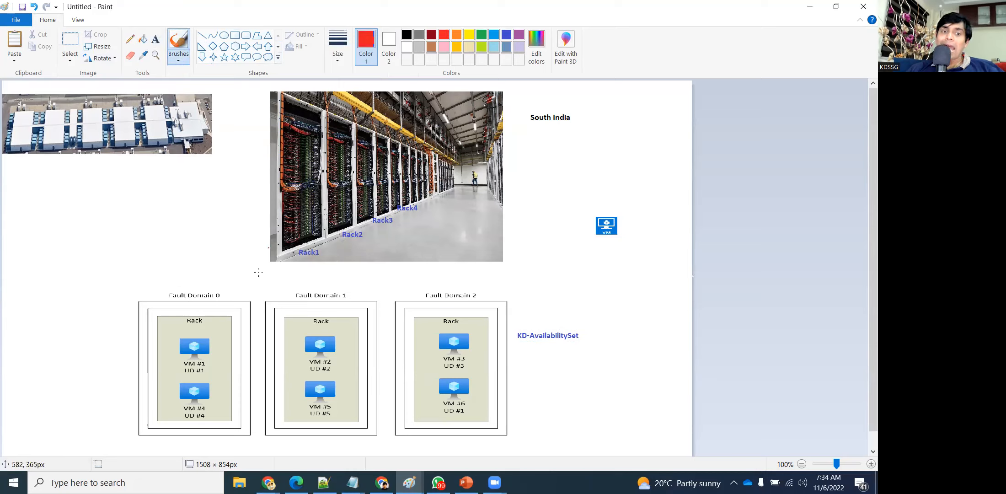
mouse_move(153, 296)
mouse_down()
mouse_move(200, 259)
mouse_move(277, 234)
mouse_up()
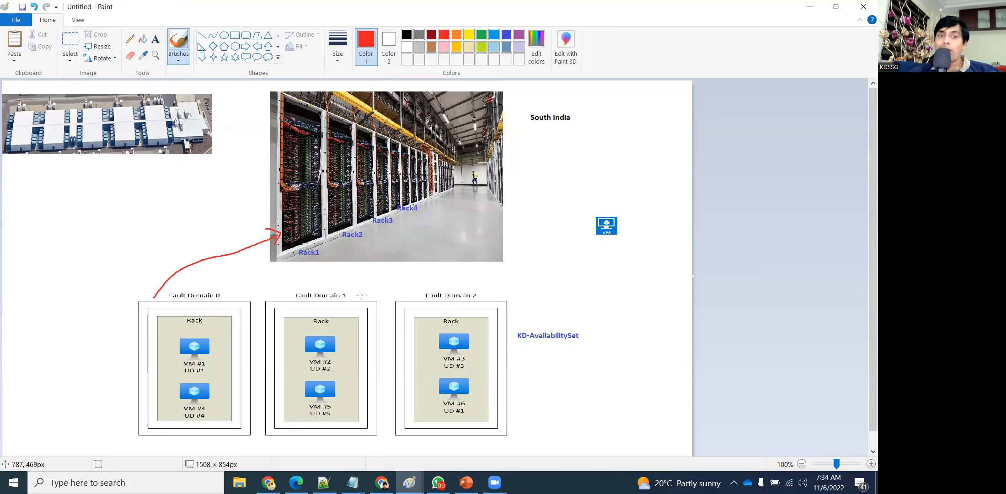
mouse_move(355, 297)
mouse_down()
mouse_move(350, 237)
mouse_move(334, 214)
mouse_up()
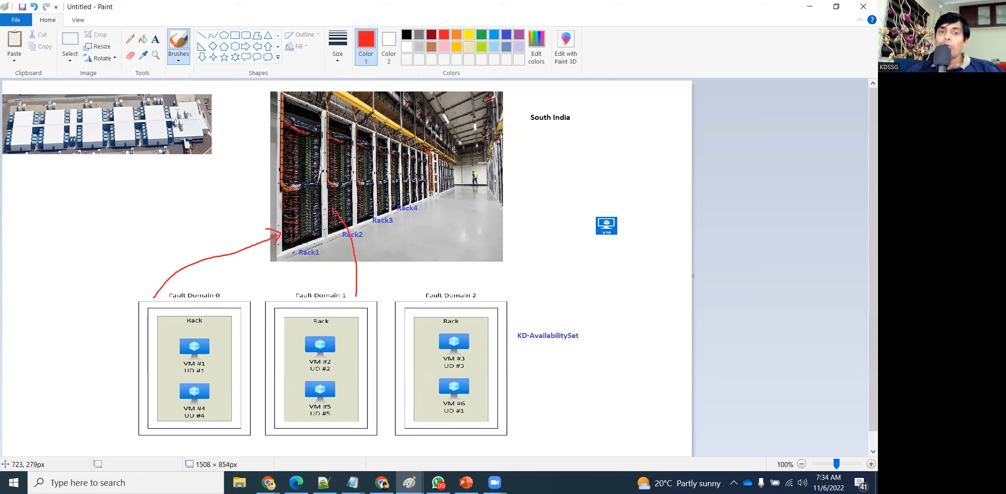
mouse_move(415, 297)
mouse_down()
mouse_move(414, 250)
mouse_move(380, 203)
mouse_up()
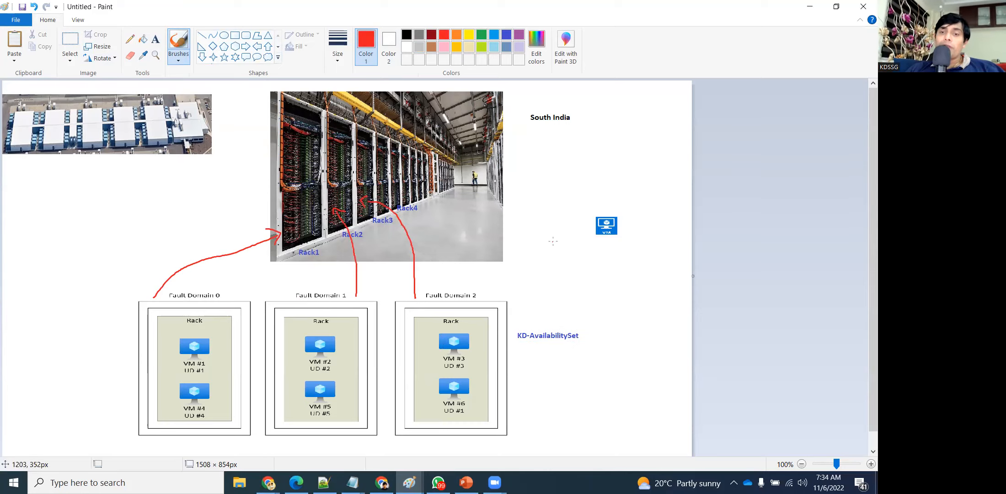
Move the small VM icon to just outside the Fault Domain 0 box, level with the top of its rack
click(69, 39)
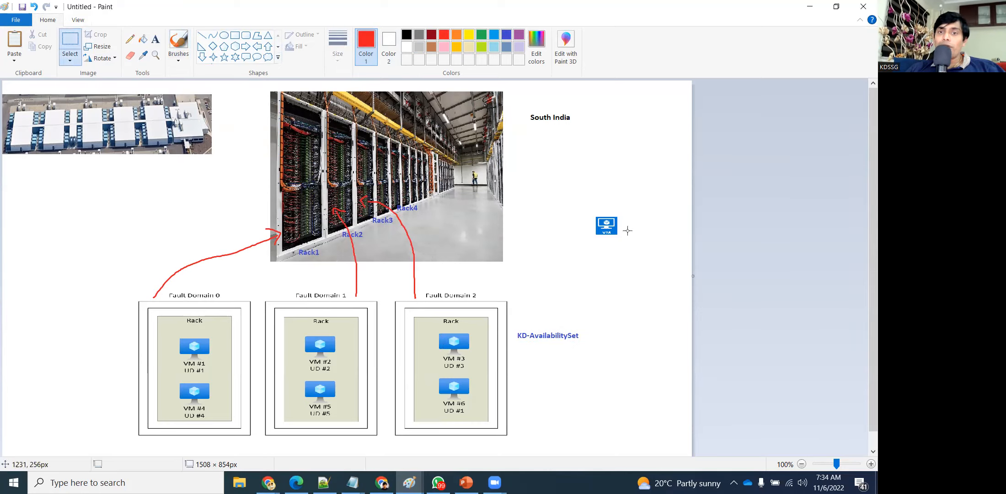
drag(591, 214, 622, 238)
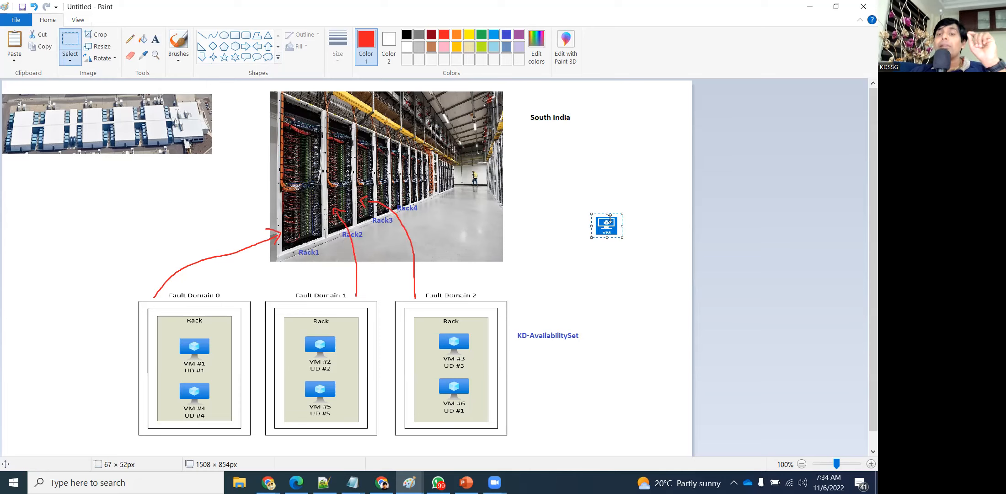
drag(602, 223, 534, 275)
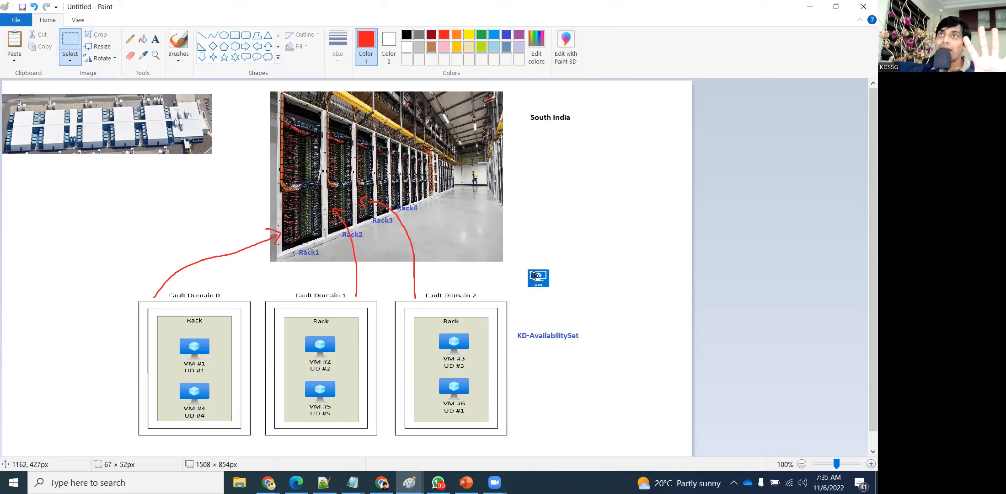
drag(533, 276, 113, 325)
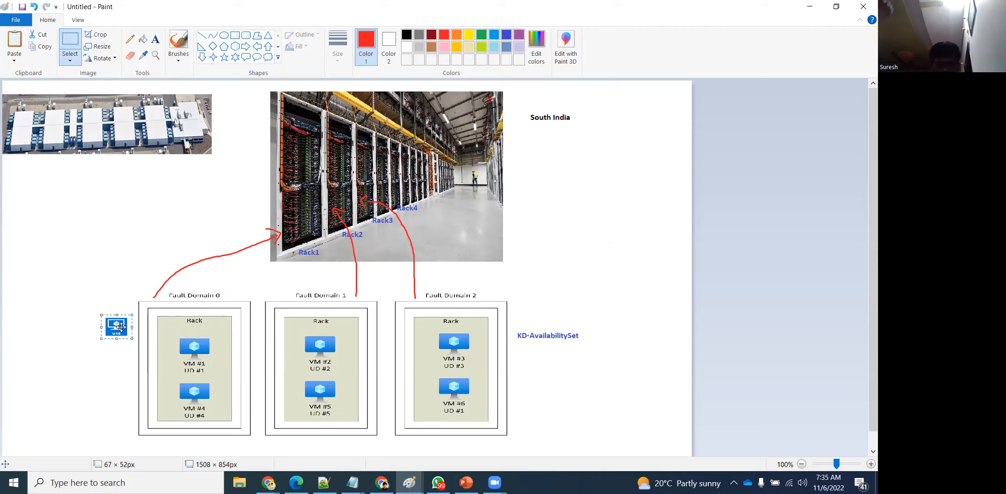
Place one copy of the VM icon next to VM #2 in Fault Domain 1 and another next to VM #3 in Fault Domain 2
key(ctrl+v)
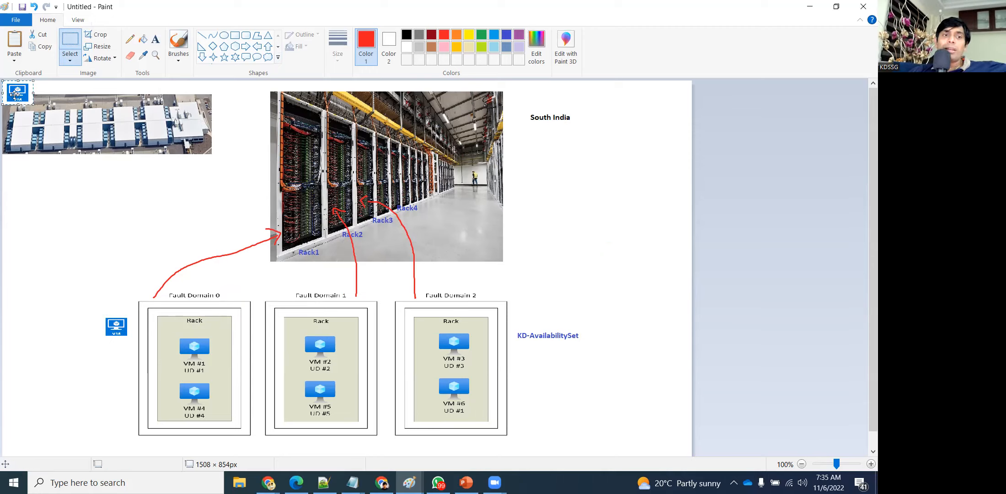
drag(18, 92, 350, 346)
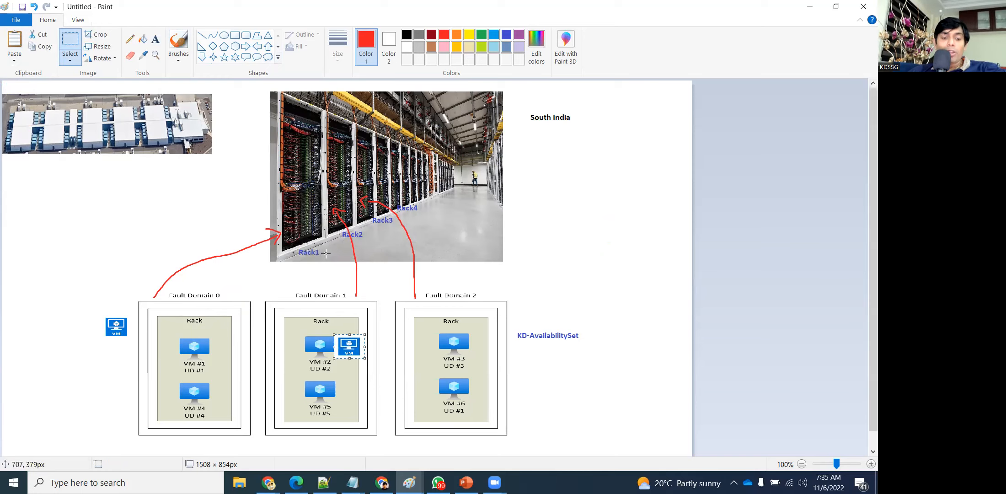
key(ctrl+v)
drag(19, 91, 486, 344)
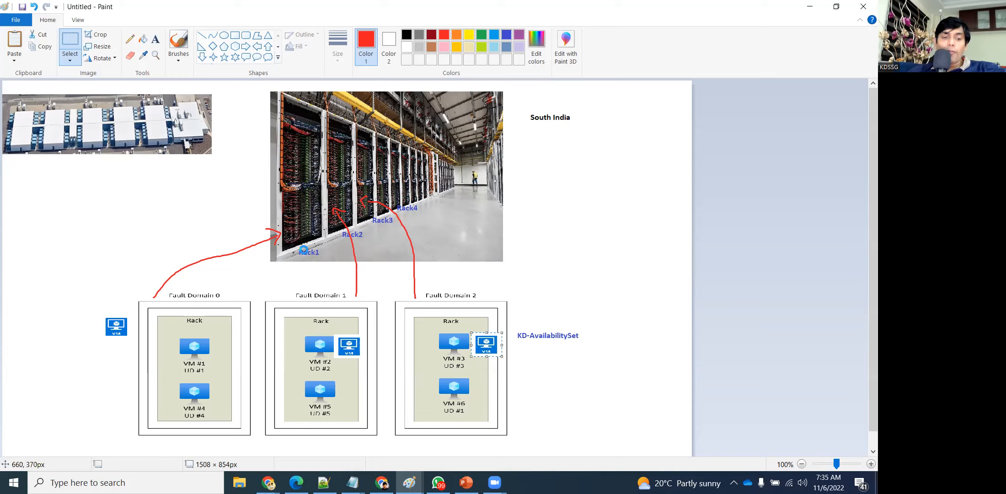
Add a second copy of the VM icon directly beneath the existing one at each of the three fault domains
key(ctrl+v)
drag(16, 93, 115, 352)
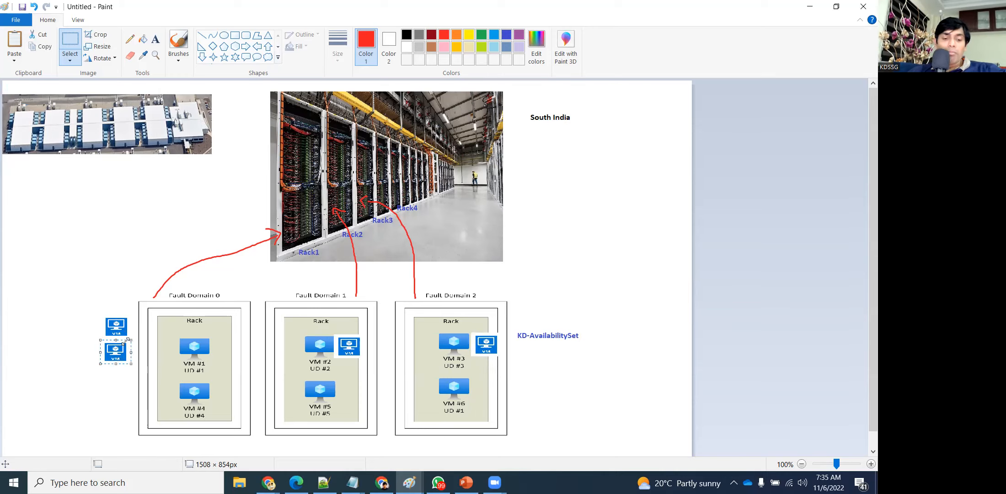
key(ctrl+v)
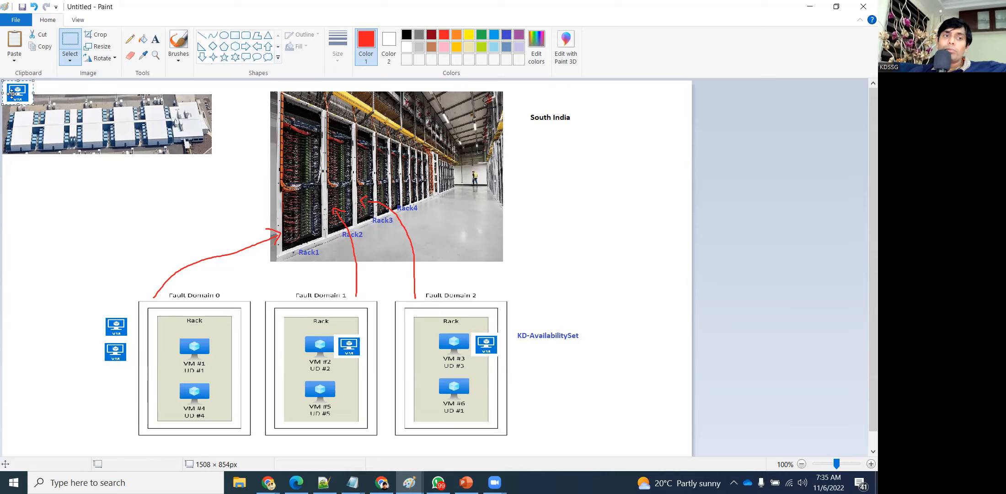
drag(12, 94, 345, 371)
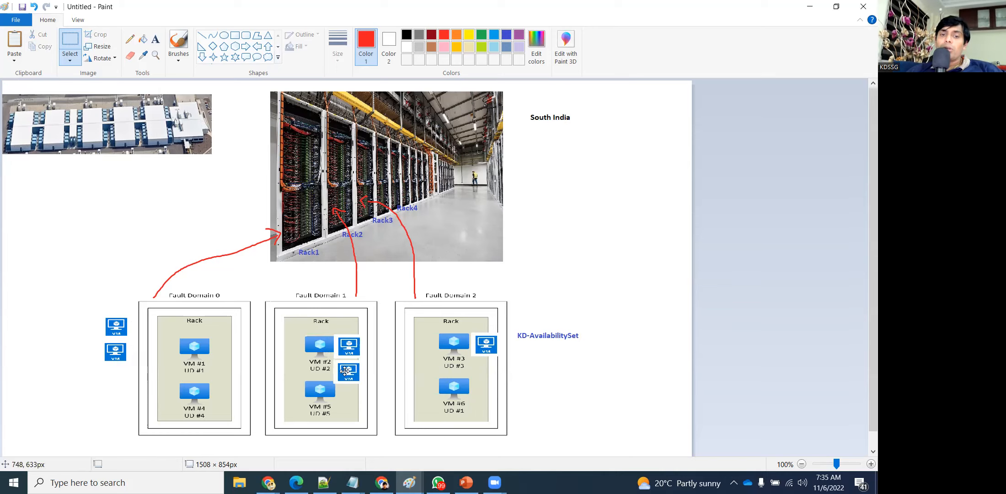
key(ctrl+v)
drag(17, 86, 485, 373)
click(715, 233)
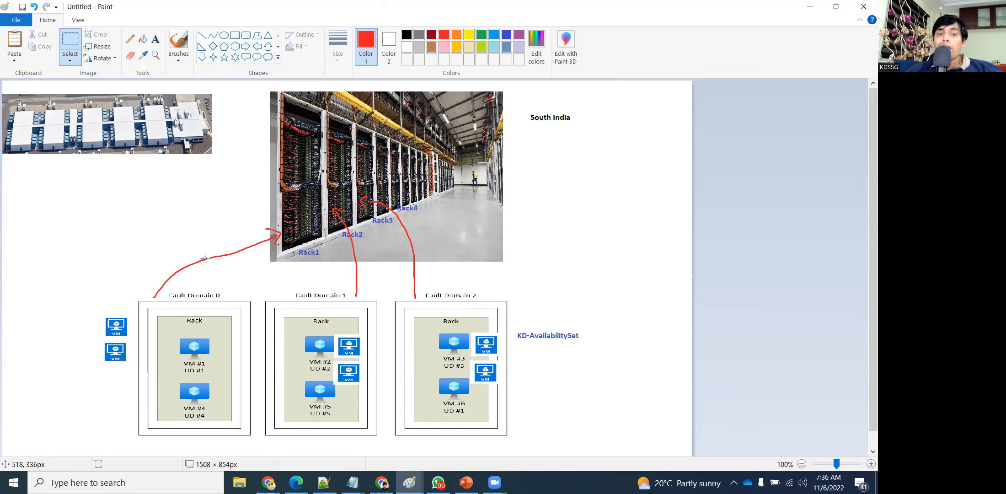
Switch to Chrome, copy the fault domain diagram from the Availability sets page again and return to Paint
click(267, 482)
click(247, 464)
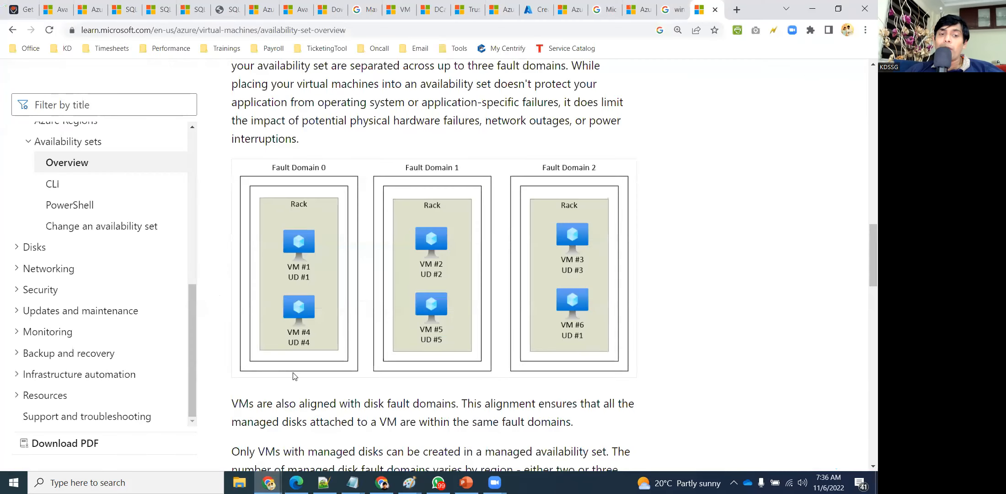
right_click(477, 266)
click(515, 302)
key(alt+Tab)
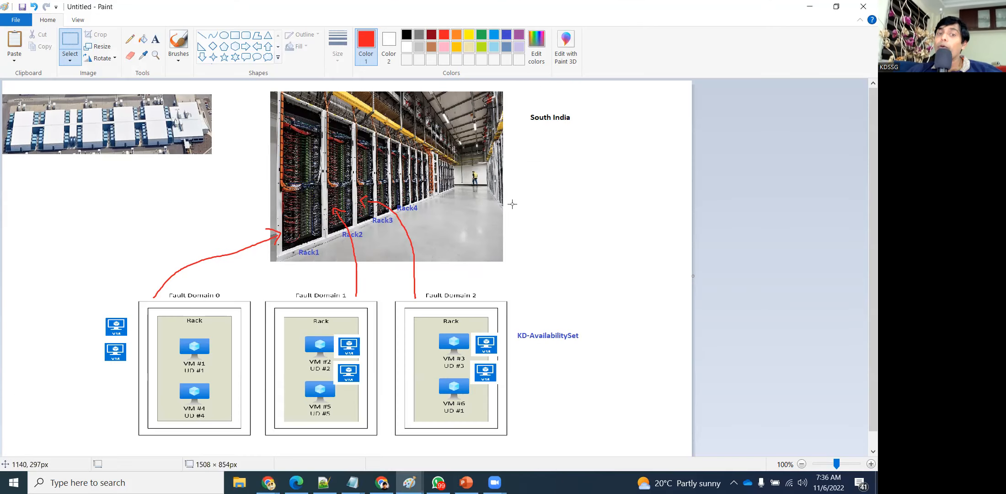
Paste the copied fault domain diagram, shrink it and place it under the South India label, beside the data center photo
key(ctrl+v)
drag(3, 82, 168, 181)
drag(250, 236, 505, 231)
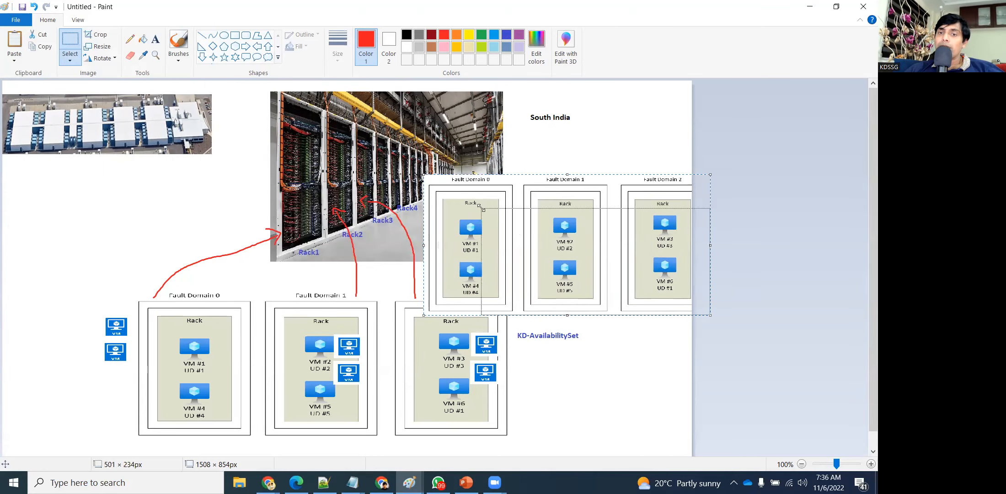
drag(423, 176, 482, 210)
drag(519, 237, 510, 193)
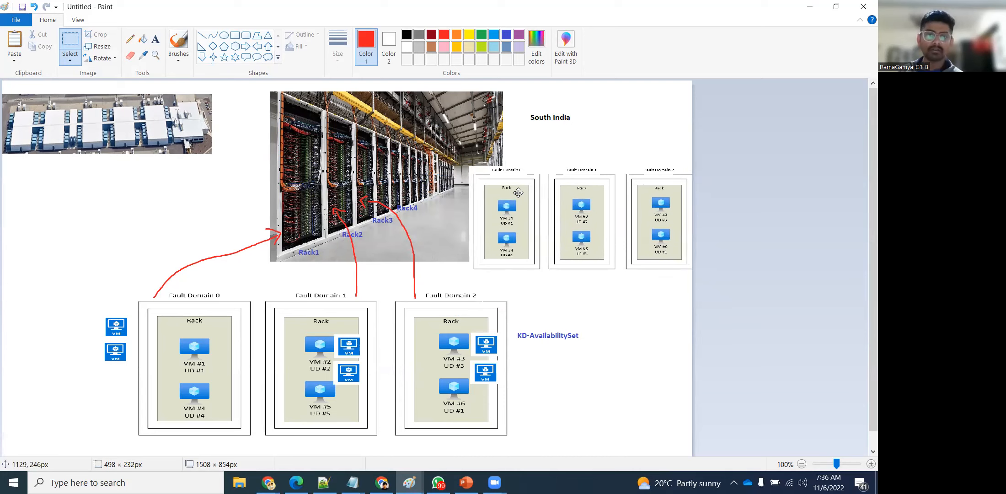
click(614, 326)
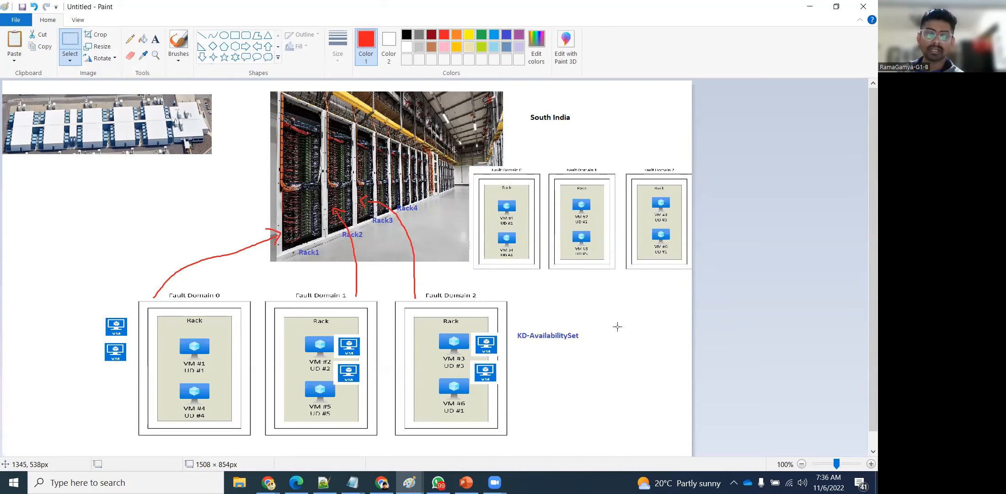
Brush three red curved lines from the small diagram's three fault domains to the racks beyond Rack3 in the data center photo
click(179, 44)
mouse_move(513, 159)
mouse_down()
mouse_move(418, 155)
mouse_move(399, 167)
mouse_up()
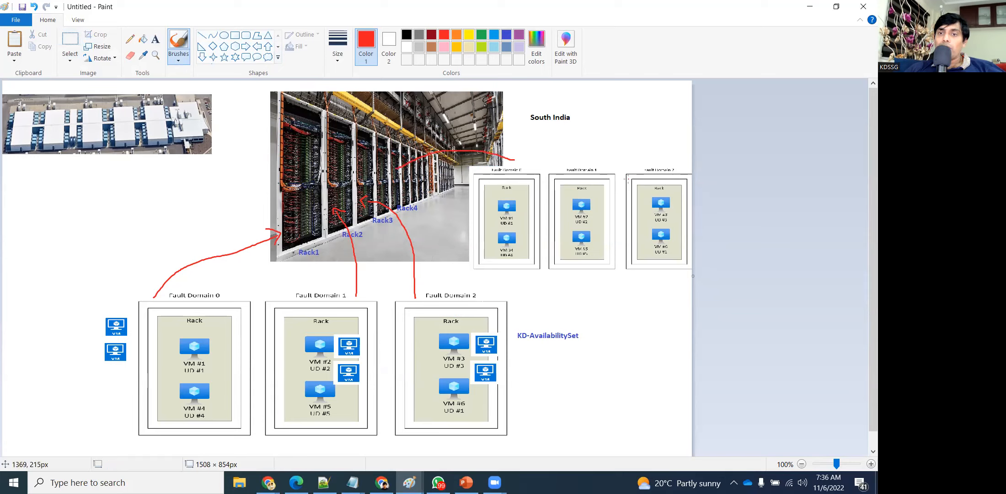
mouse_move(600, 173)
mouse_down()
mouse_move(550, 136)
mouse_move(413, 137)
mouse_up()
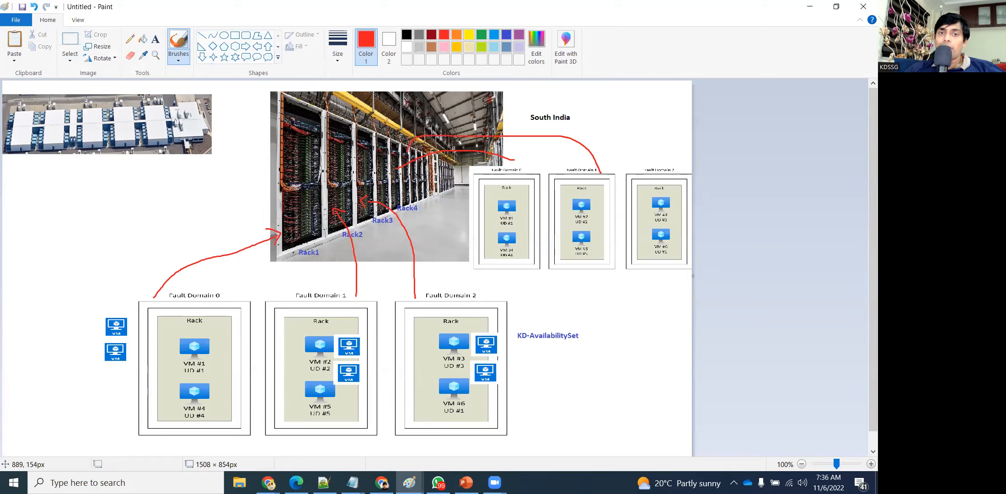
mouse_move(689, 211)
mouse_down()
mouse_move(654, 158)
mouse_move(449, 96)
mouse_move(402, 164)
mouse_up()
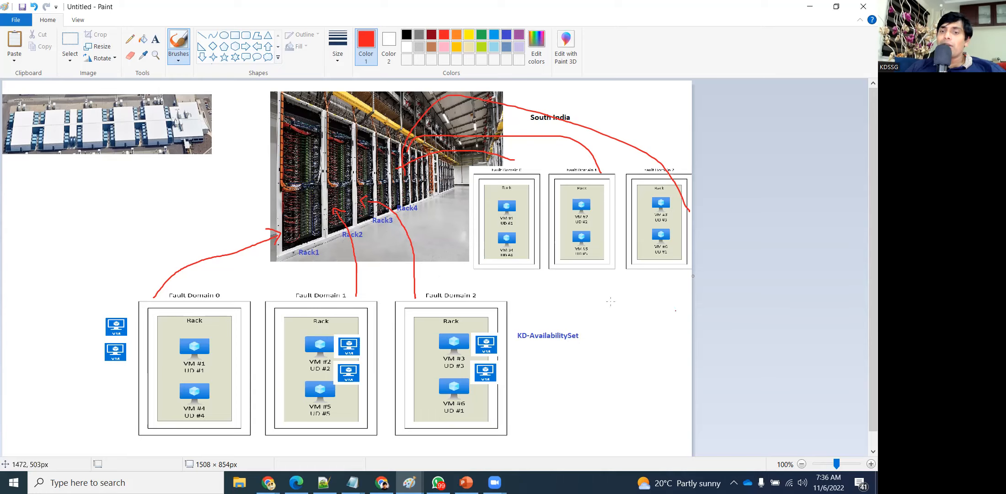
Label the small fault domain diagram with the red text "KD-AvailabilitySet2" just beneath it
click(155, 40)
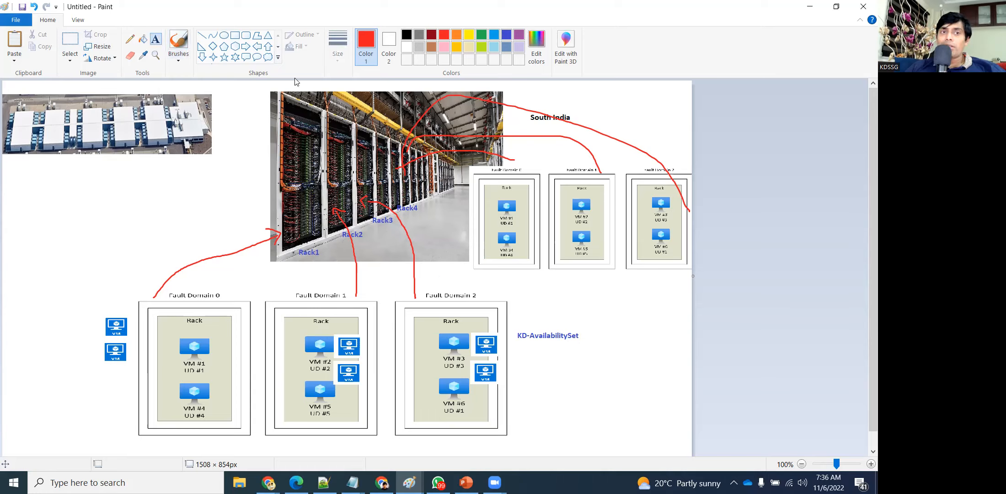
click(589, 272)
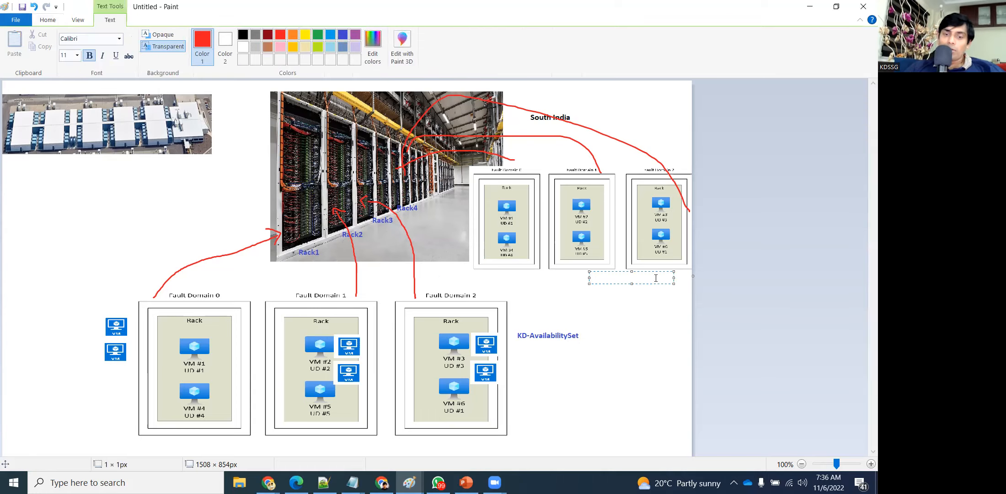
text(KD-Availabilt)
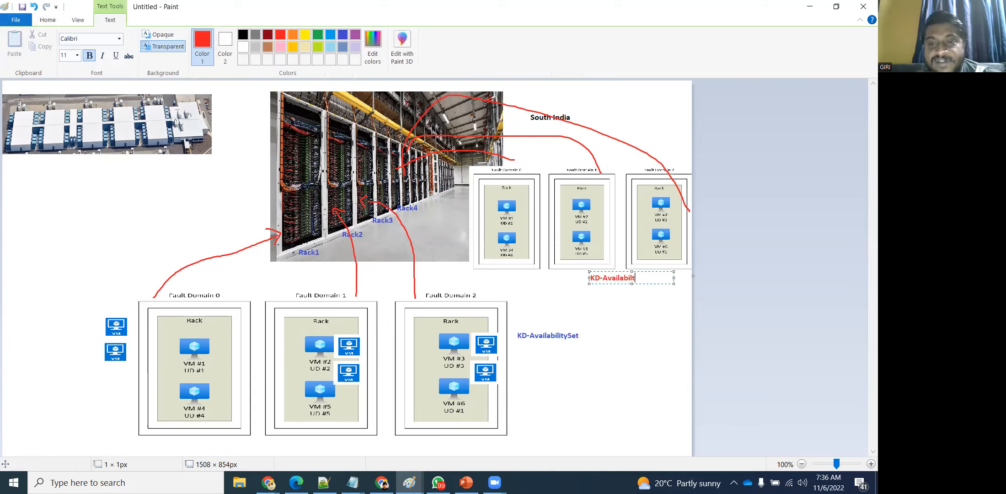
key(BackSpace)
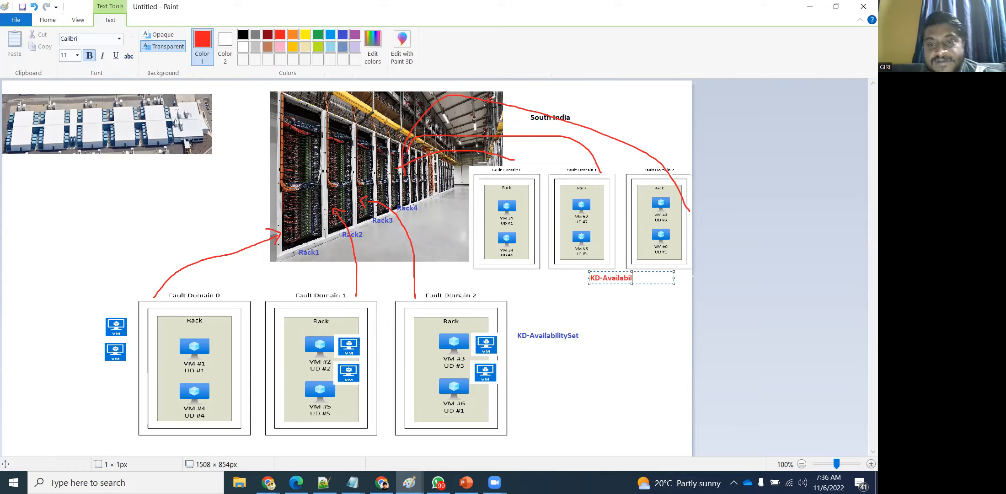
text(itySet2)
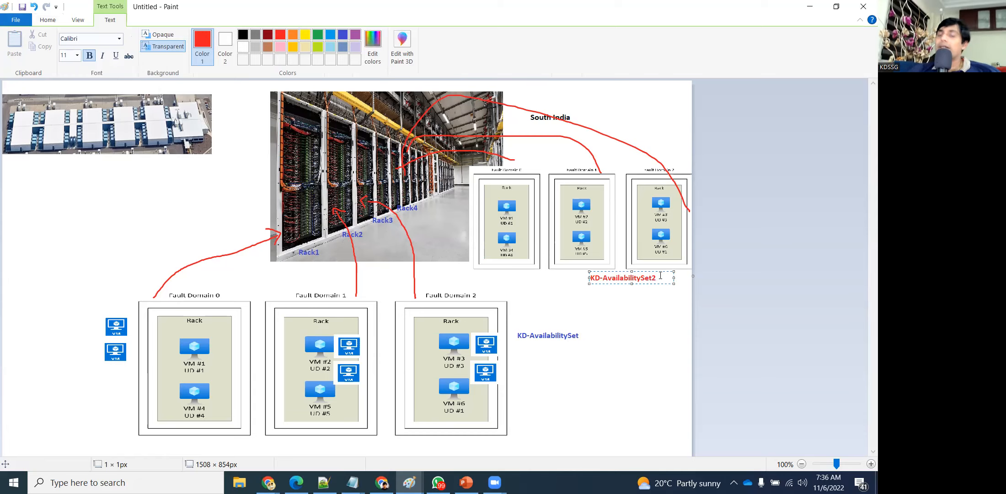
click(603, 351)
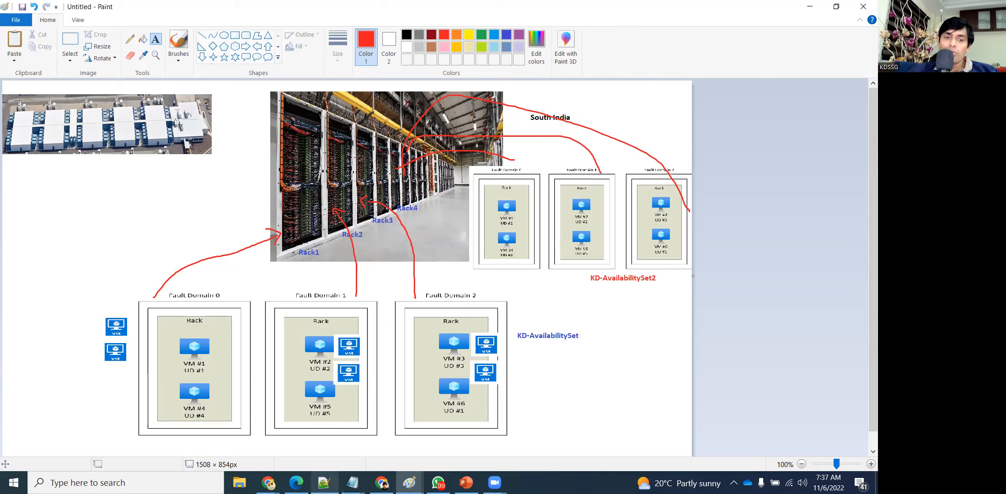
Switch to the Azure portal's virtual machine form in Chrome and set the region to (Asia Pacific) Central India
click(268, 482)
click(202, 433)
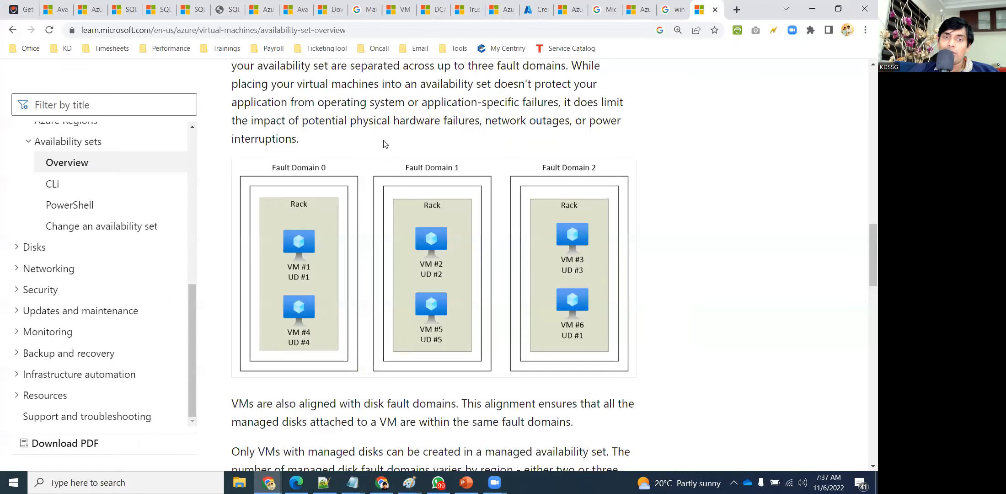
click(532, 10)
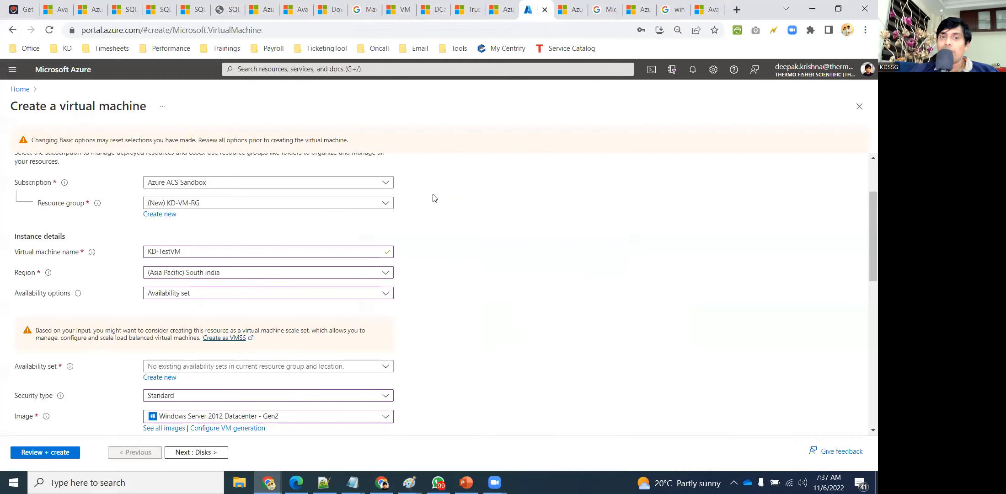
click(204, 294)
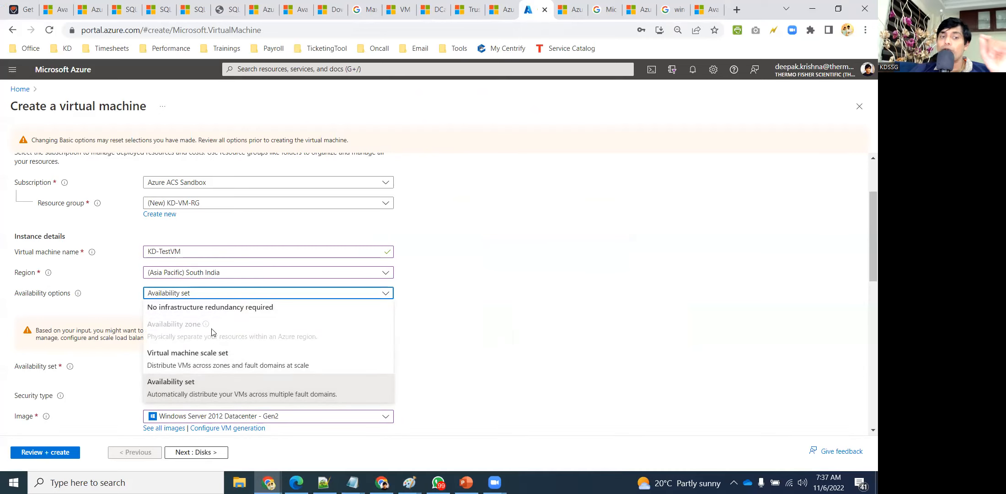
click(215, 272)
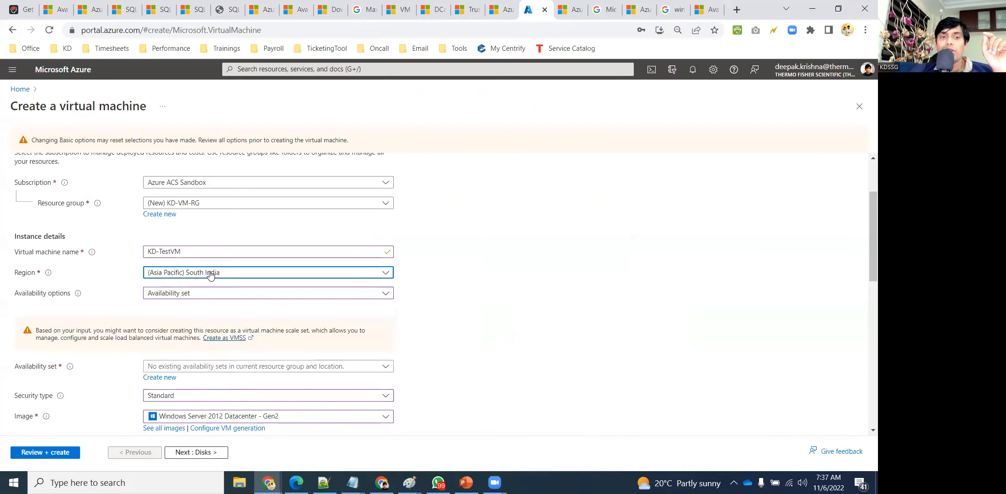
click(215, 272)
scroll(247, 384, up, 5)
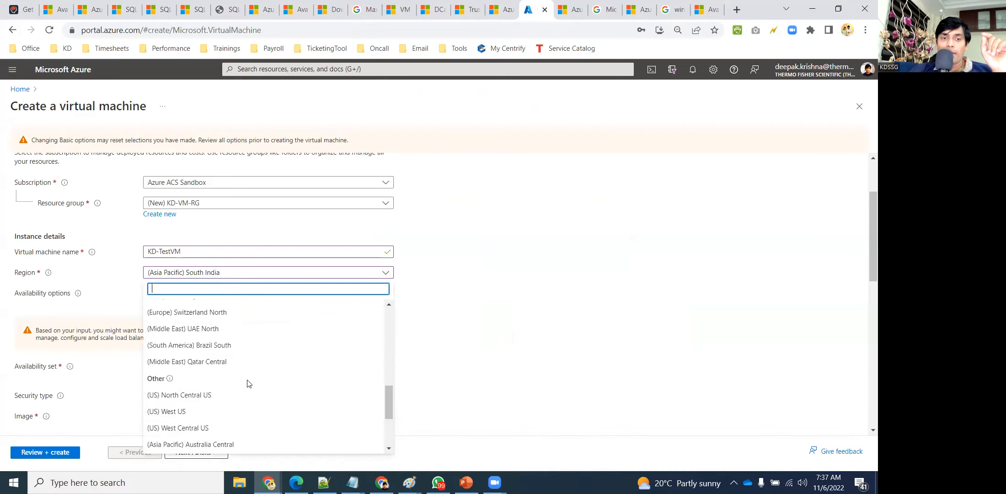
click(229, 351)
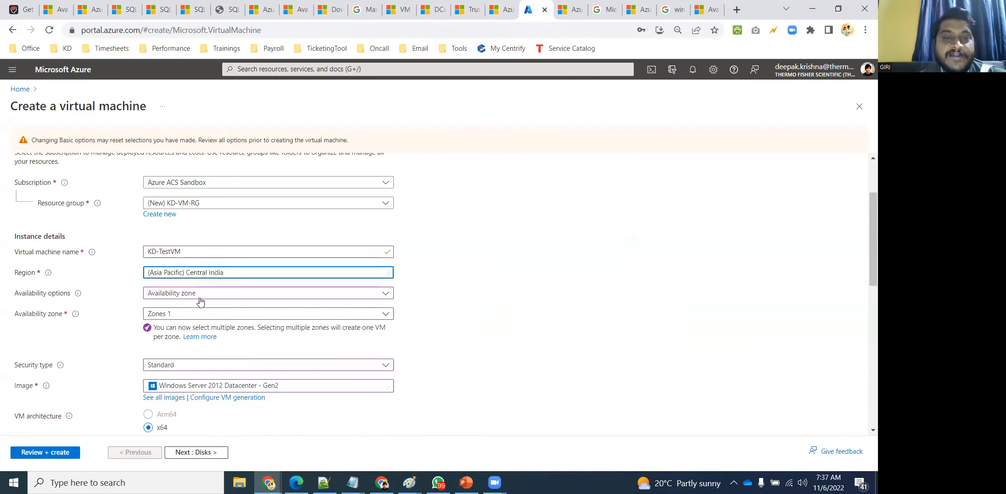
Check the zone choices offered for the Central India region, and set the VM's availability options to Availability set
click(264, 293)
click(475, 333)
click(217, 314)
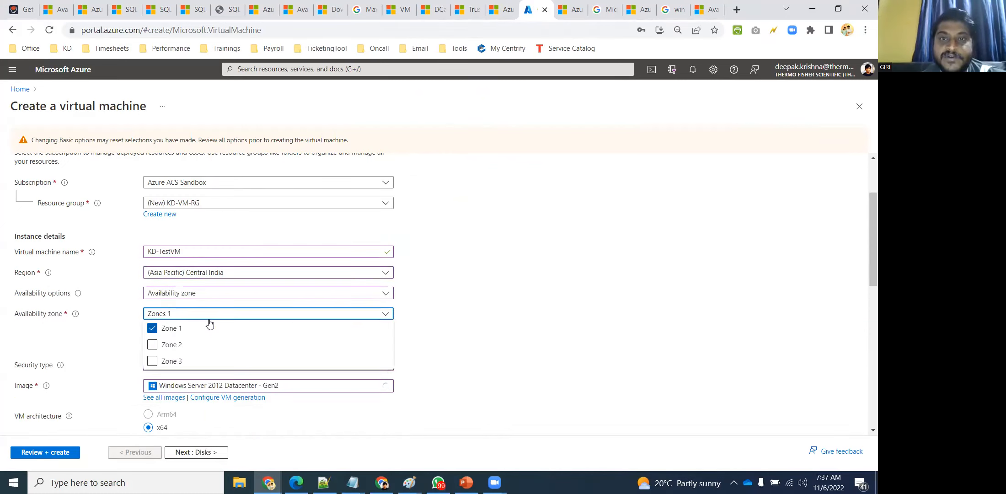
click(430, 316)
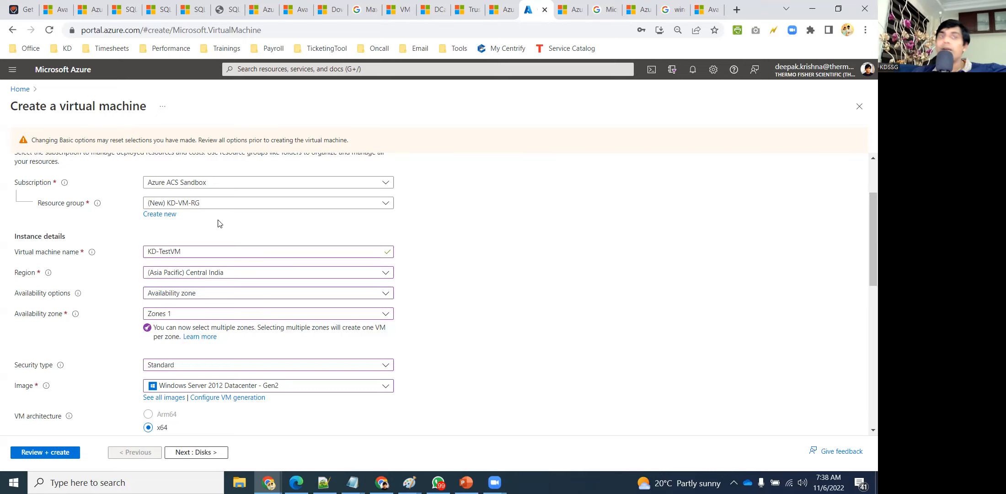
click(214, 298)
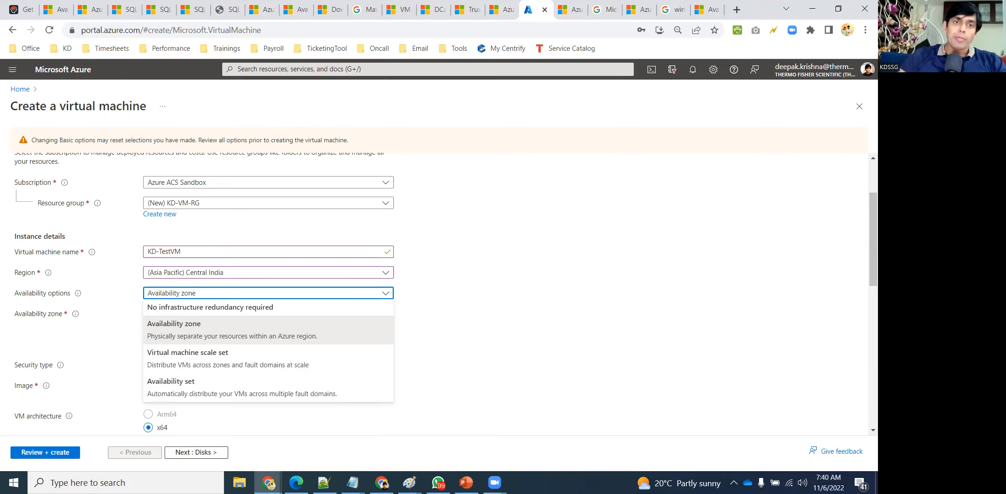
click(203, 388)
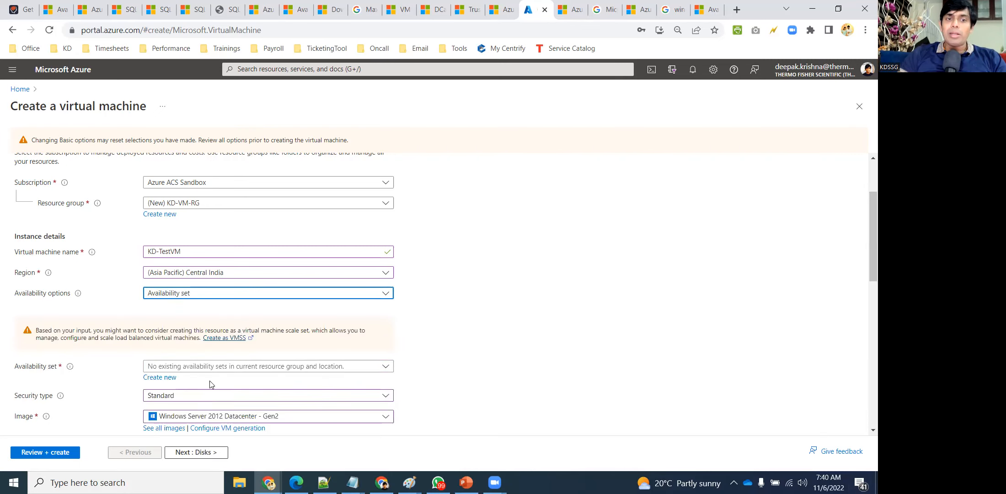
Start a new availability set for the VM and name it KD-AvailabilitySet1
scroll(500, 320, down, 1)
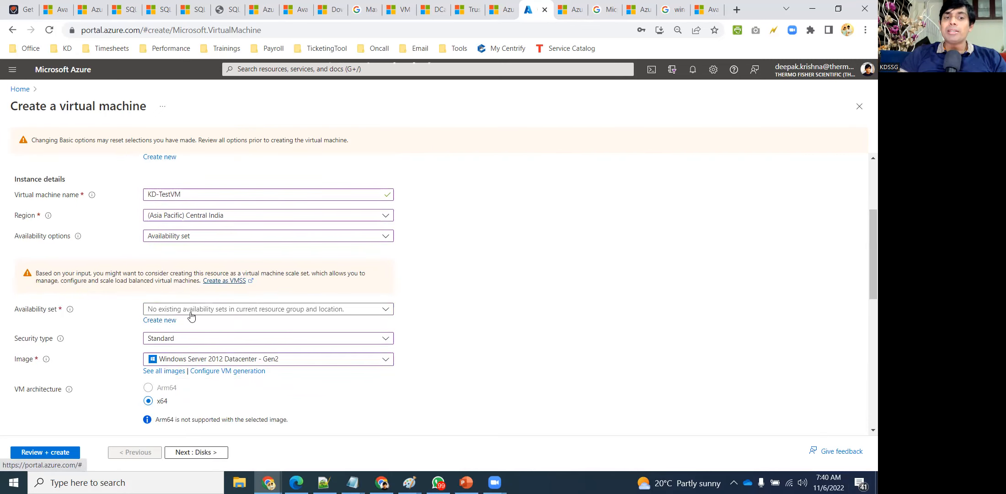
click(160, 320)
click(618, 159)
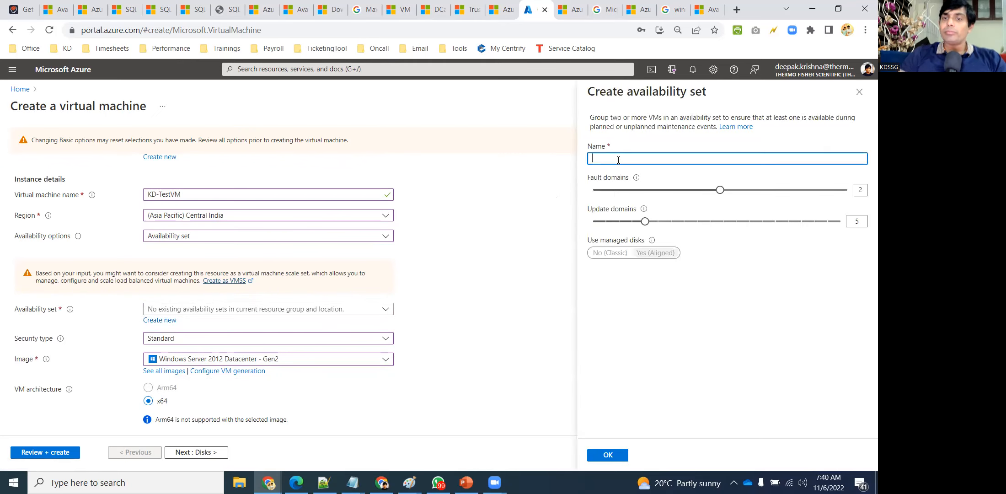
text(KD-AVai)
key(BackSpace)
key(BackSpace)
key(BackSpace)
text(vai)
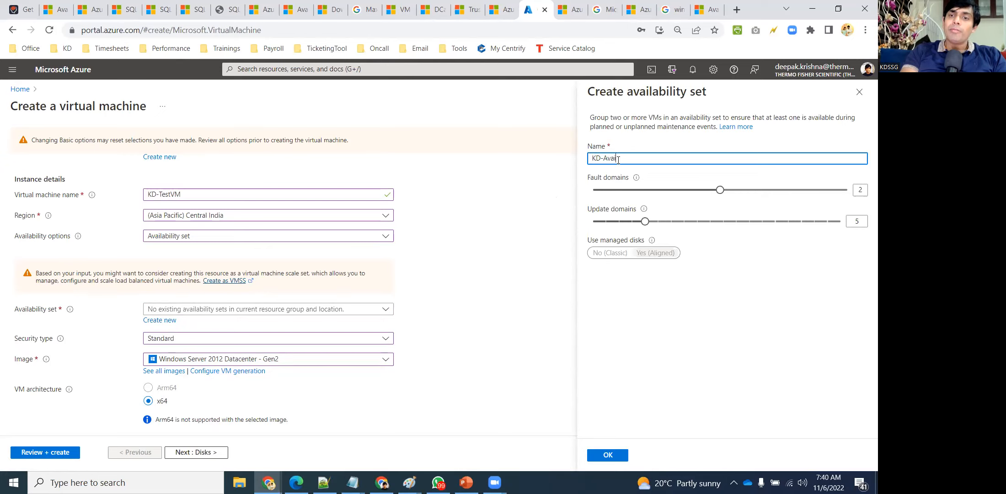
text(lability)
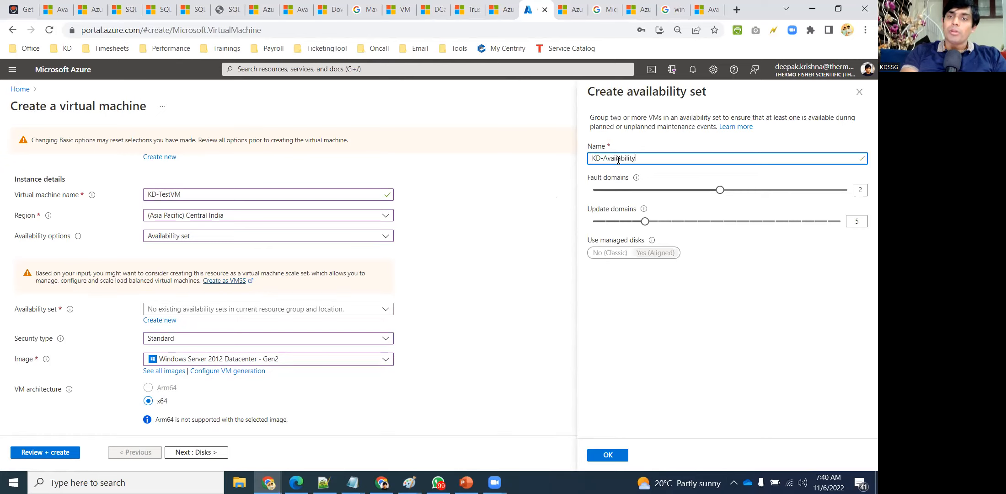
text(Set1)
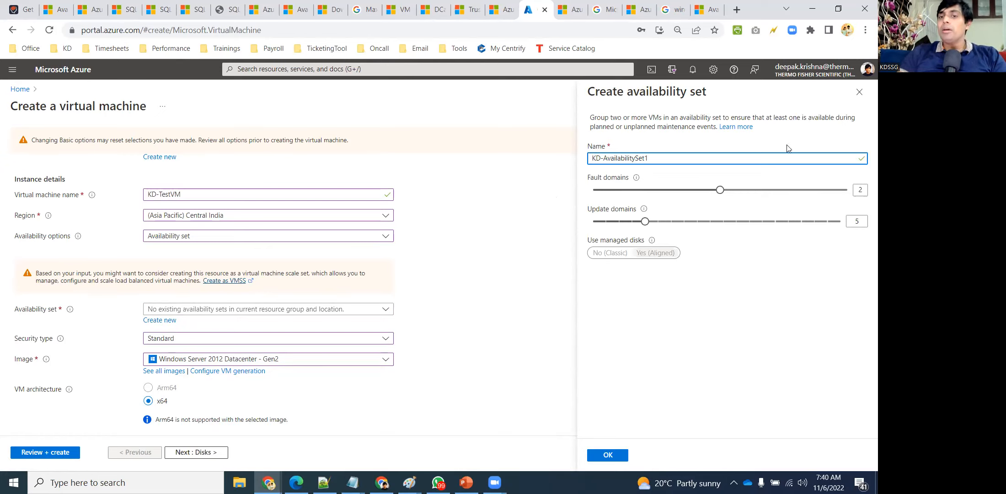
Set the availability set's fault domains to 3 and confirm its creation
mouse_move(720, 196)
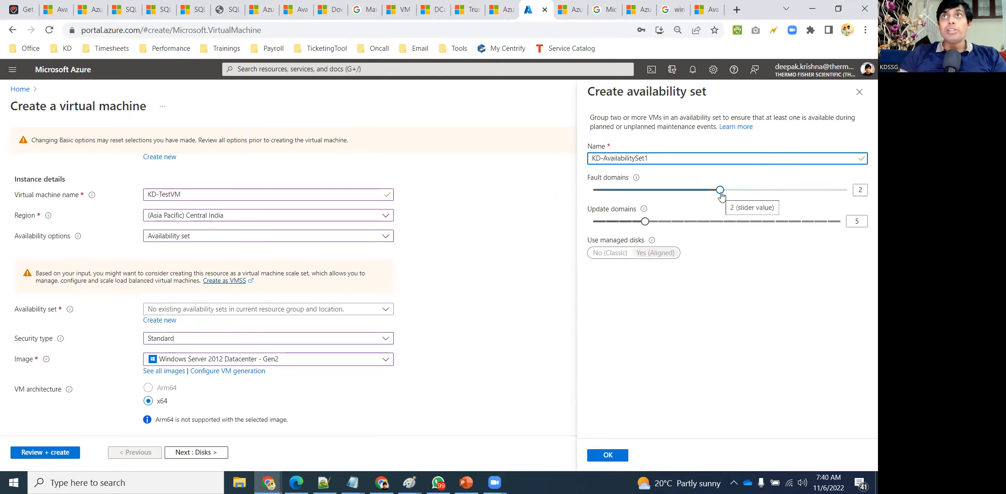
mouse_move(721, 192)
mouse_down()
mouse_move(844, 187)
mouse_move(722, 189)
mouse_up()
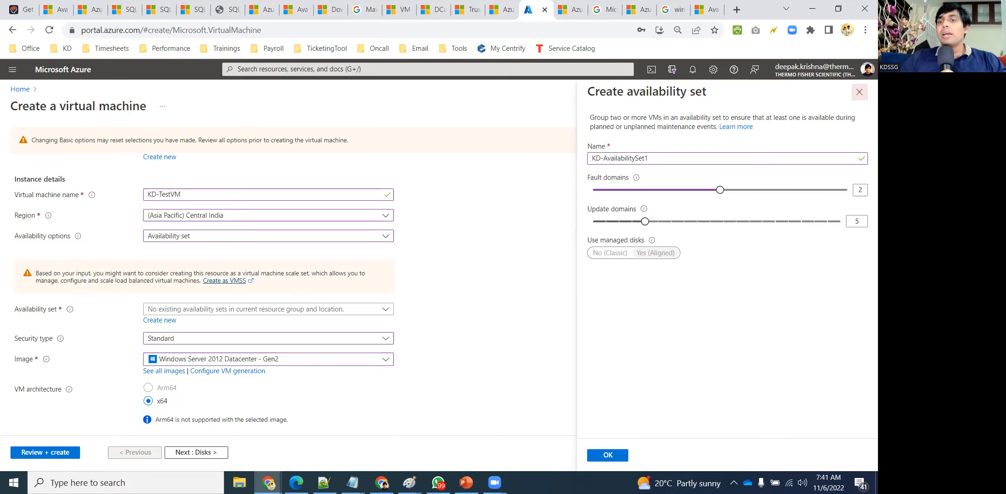
drag(728, 180, 816, 180)
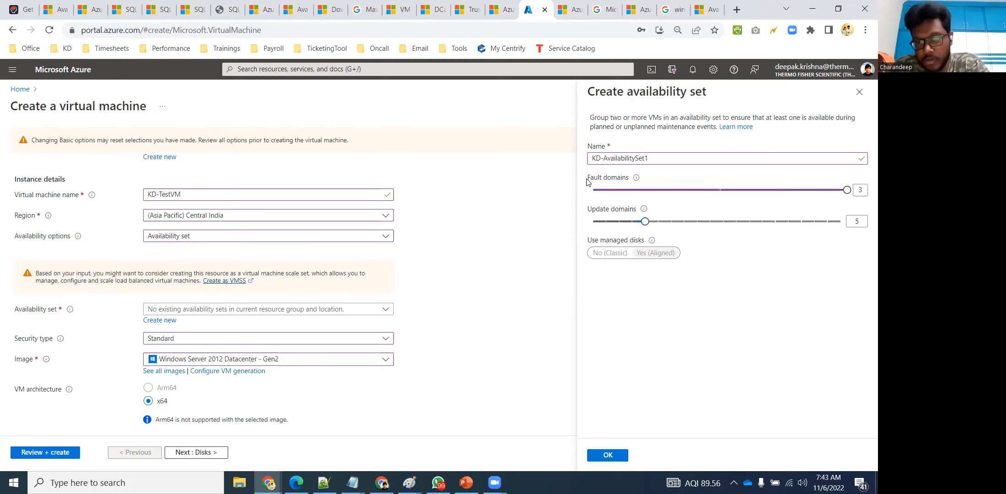
mouse_move(844, 195)
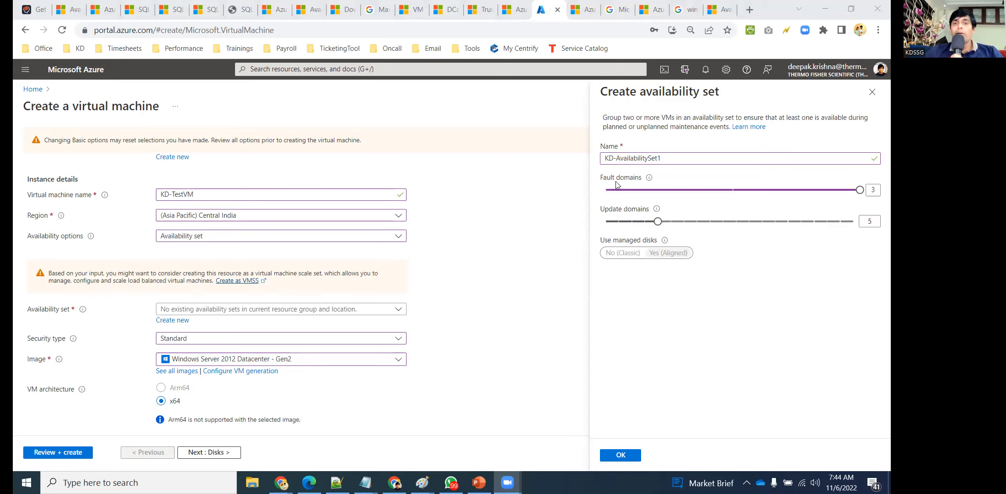
click(872, 91)
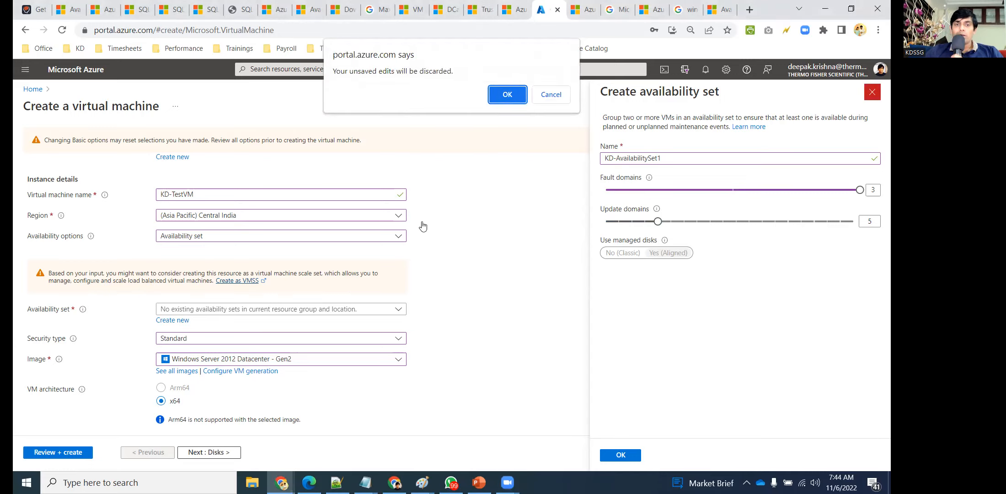
click(565, 89)
click(620, 454)
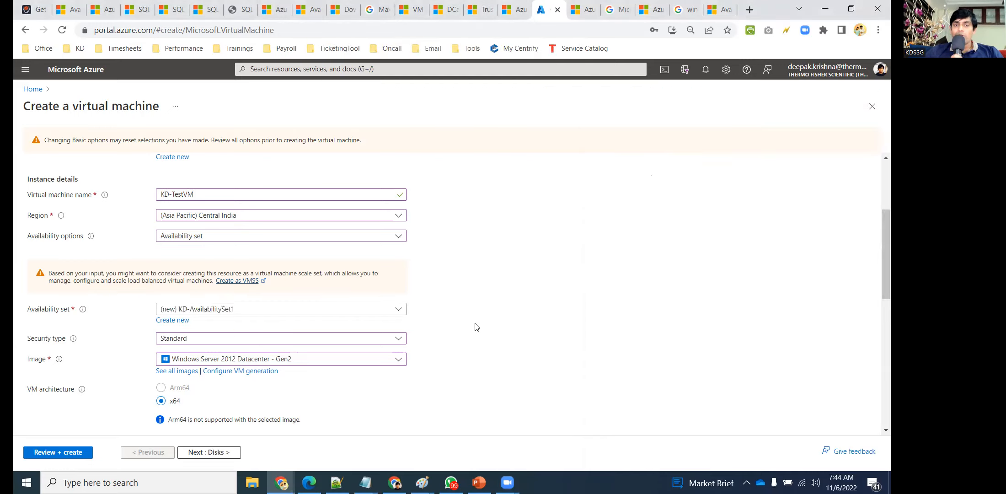
Open the virtual machine's Management settings
scroll(98, 184, up, 4)
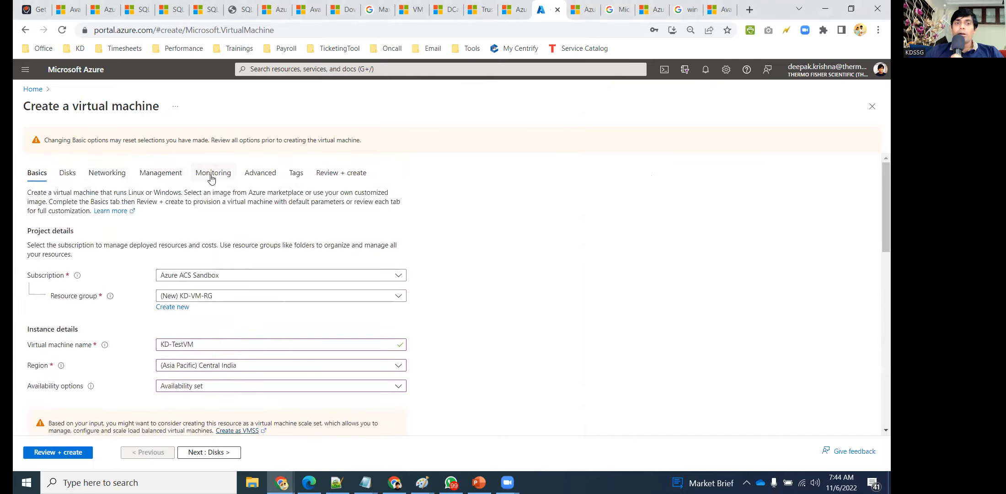
click(185, 173)
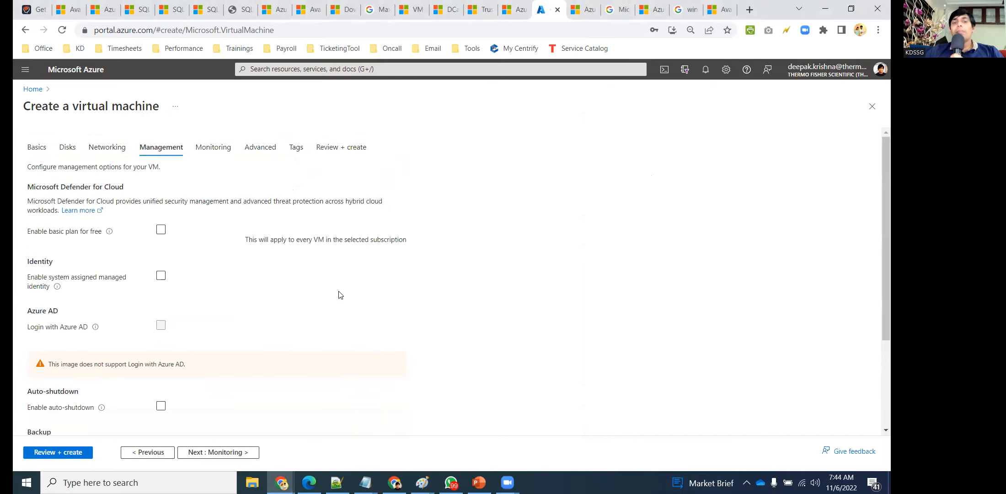
Switch the VM's patch orchestration option to Manual updates and back to Automatic by OS (Windows Automatic Updates)
scroll(337, 297, down, 3)
click(207, 397)
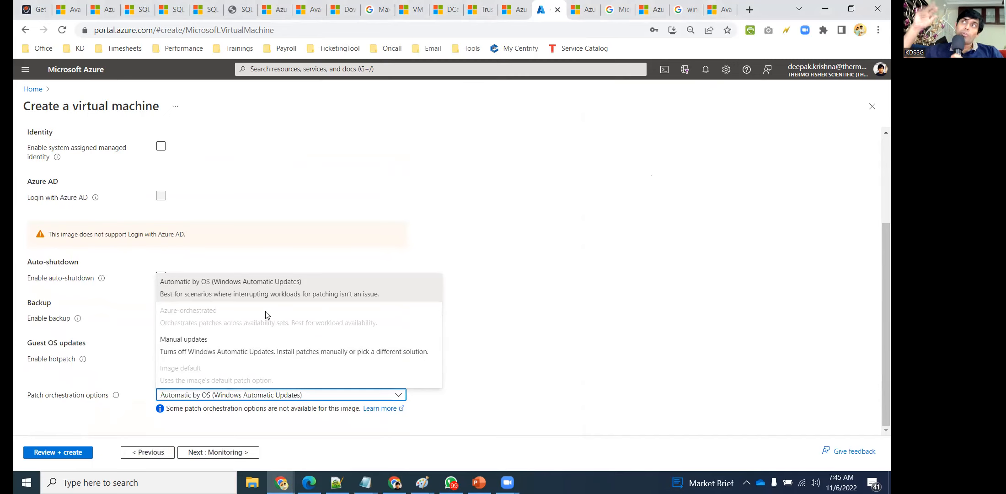
click(201, 352)
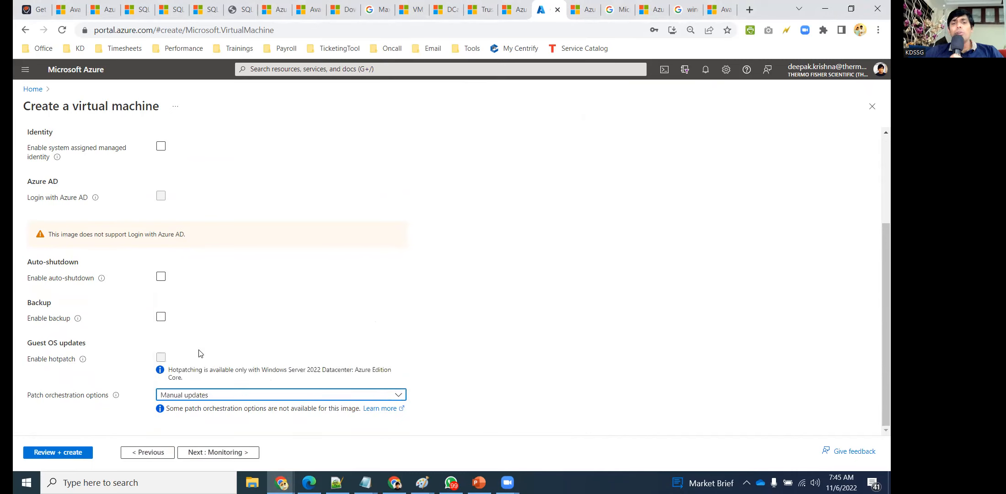
click(276, 395)
click(301, 297)
click(533, 338)
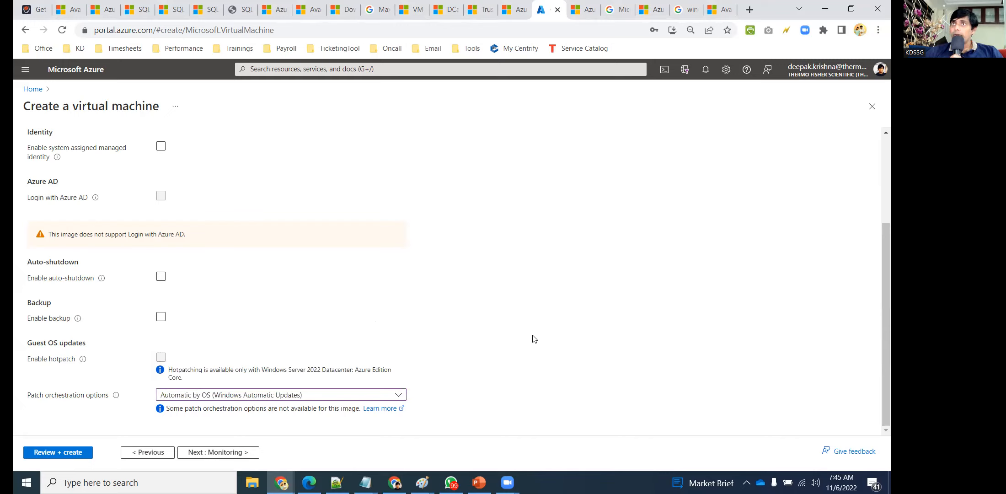
scroll(173, 319, up, 1)
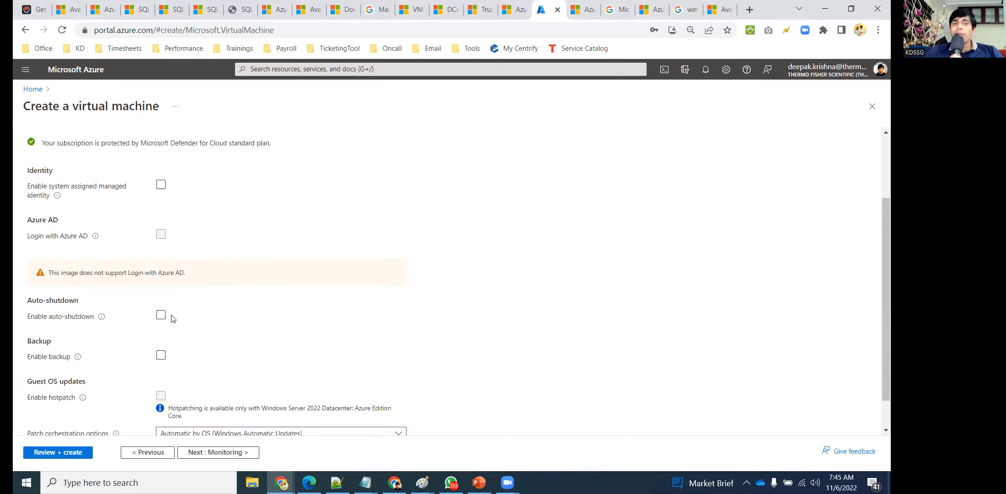
scroll(173, 319, up, 2)
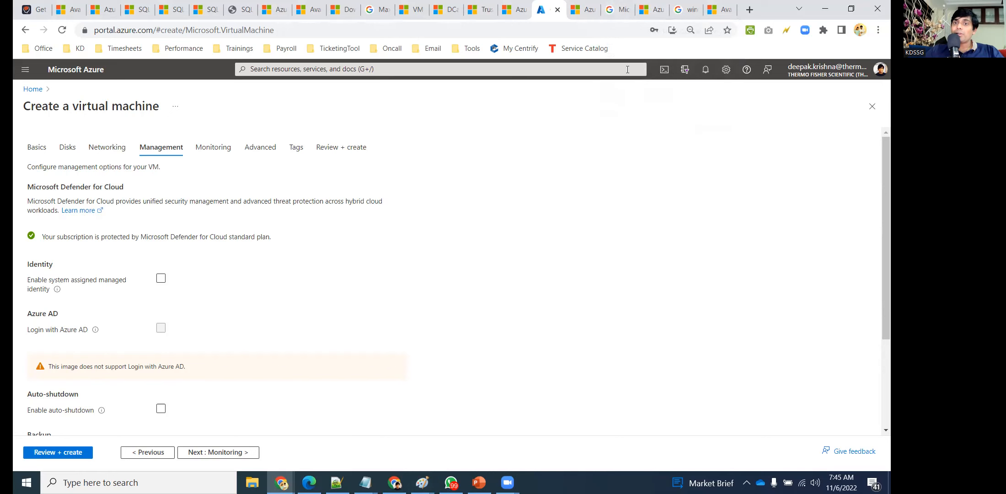
Examine the fault domain, update domain and managed disk diagrams in the availability set documentation
click(719, 9)
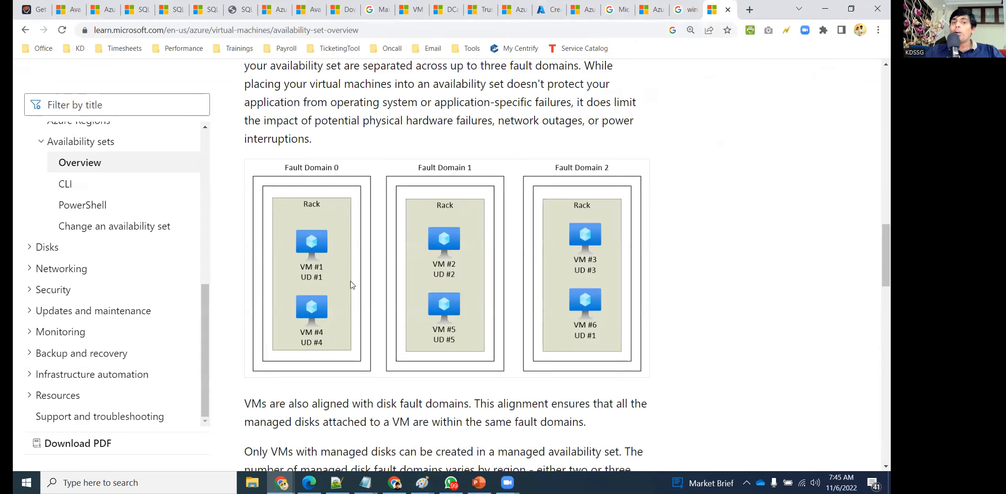
scroll(361, 279, up, 3)
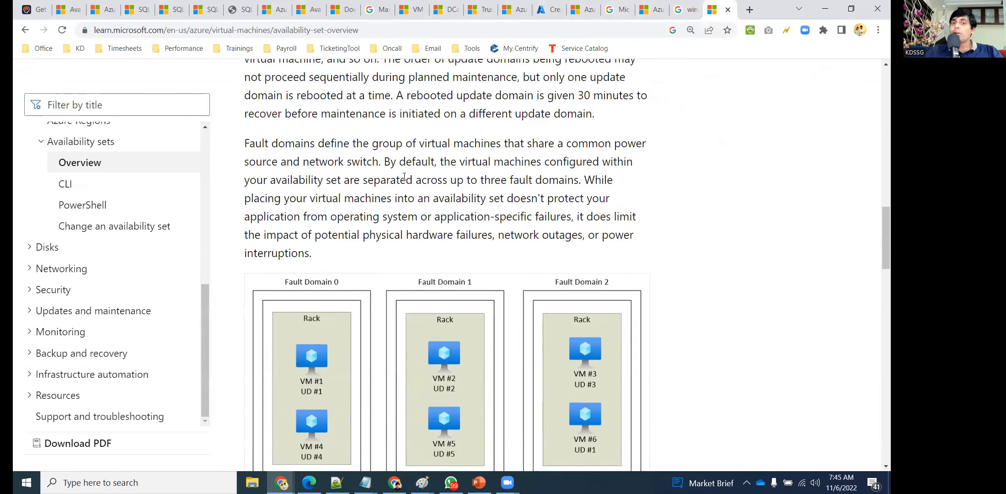
scroll(431, 217, down, 3)
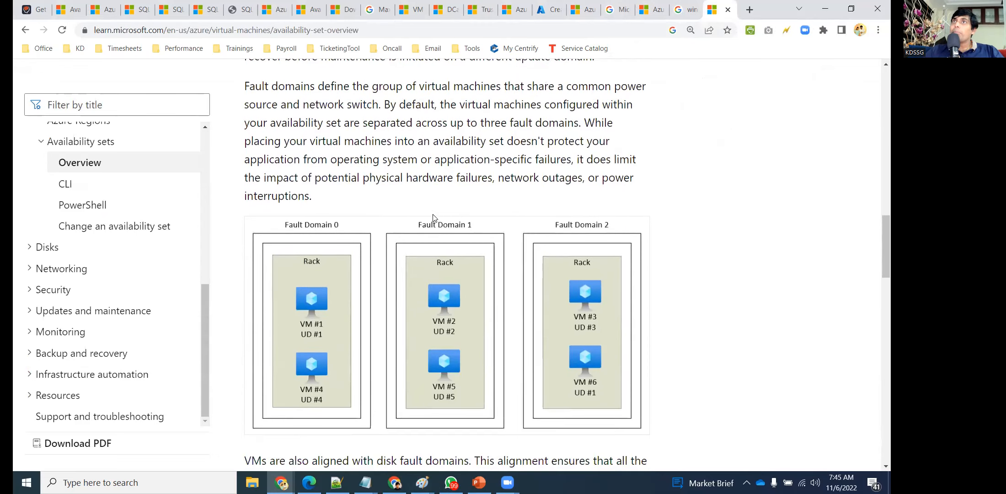
scroll(431, 226, down, 6)
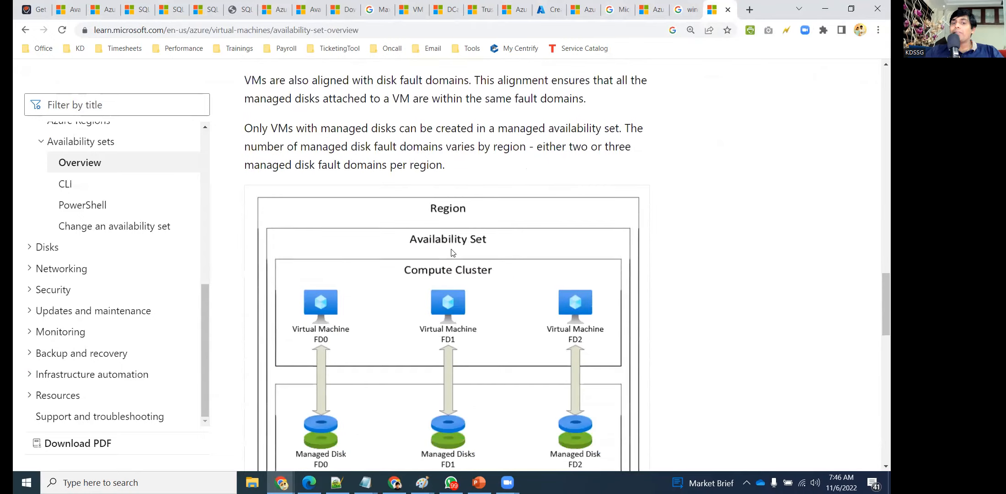
scroll(451, 244, up, 5)
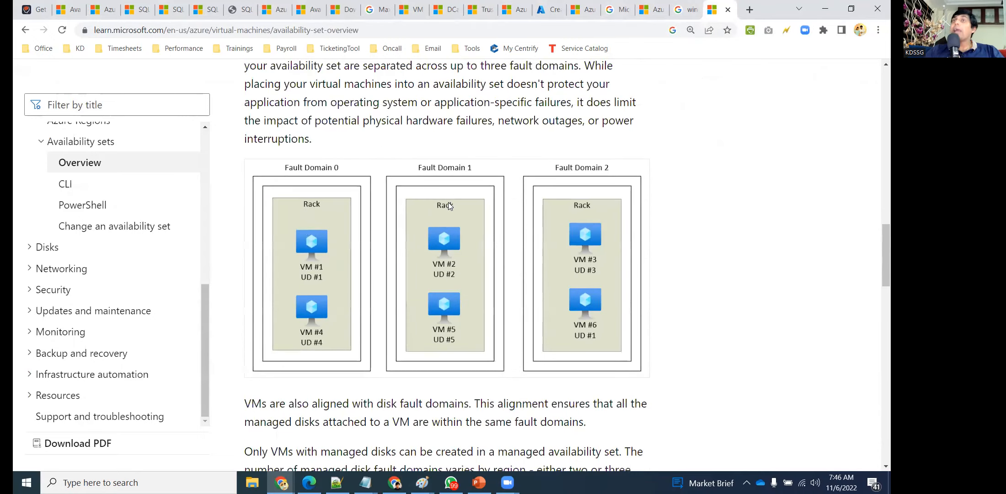
scroll(447, 203, down, 11)
scroll(451, 196, up, 6)
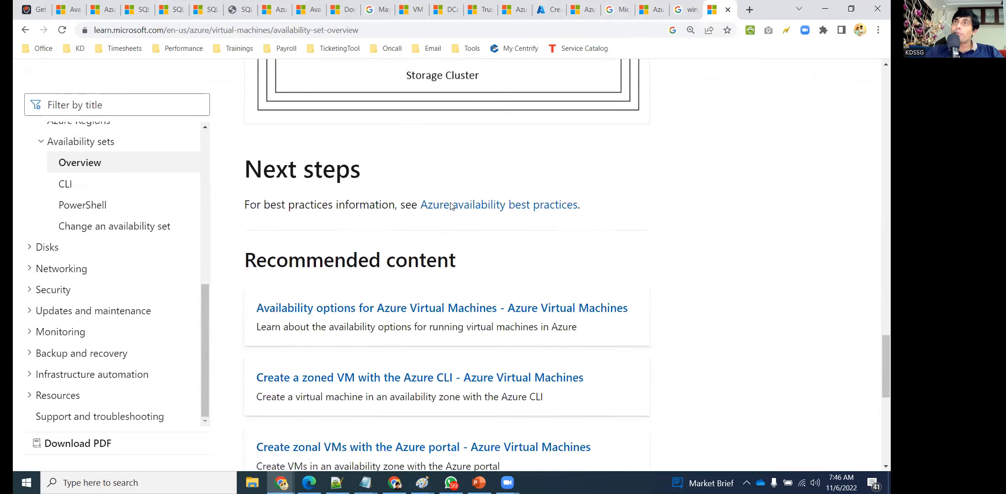
scroll(451, 198, up, 6)
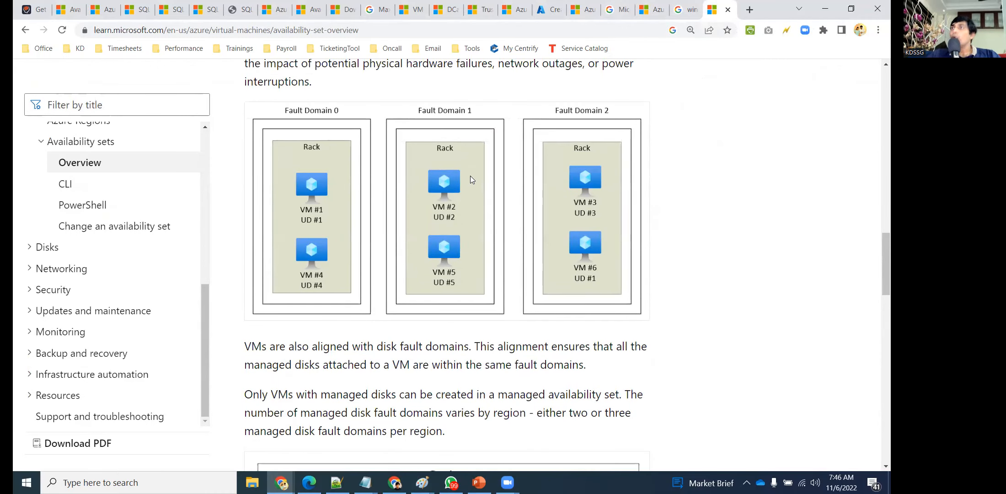
Show the Paint illustration of racks and availability sets, and return to the fault domain diagram in the documentation
click(825, 8)
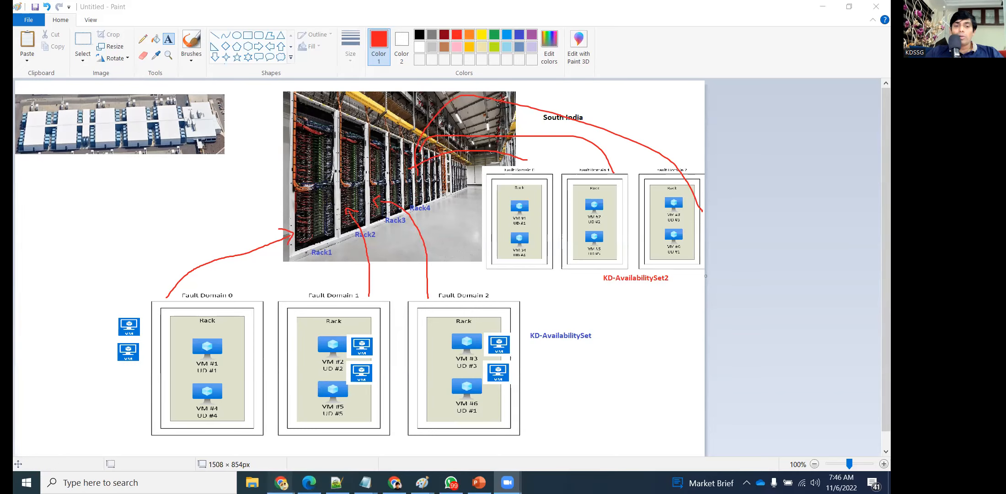
mouse_move(281, 482)
click(251, 444)
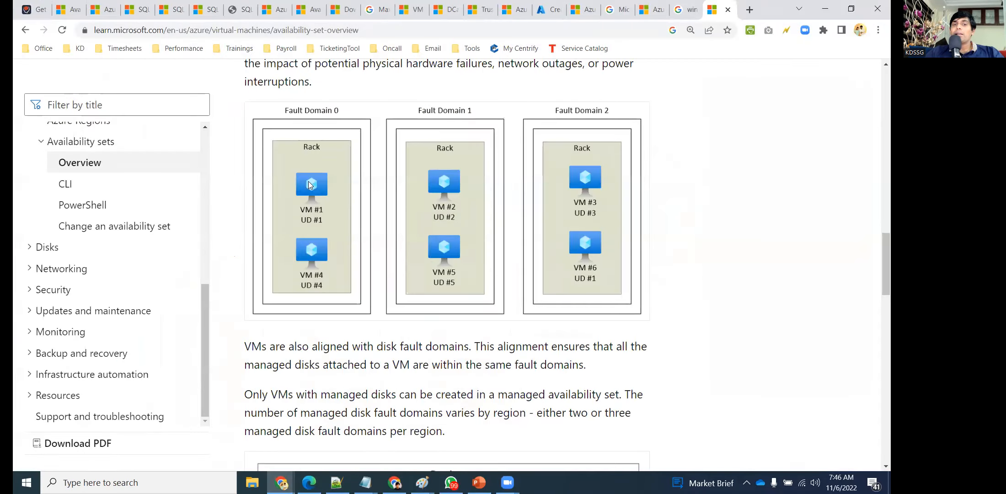
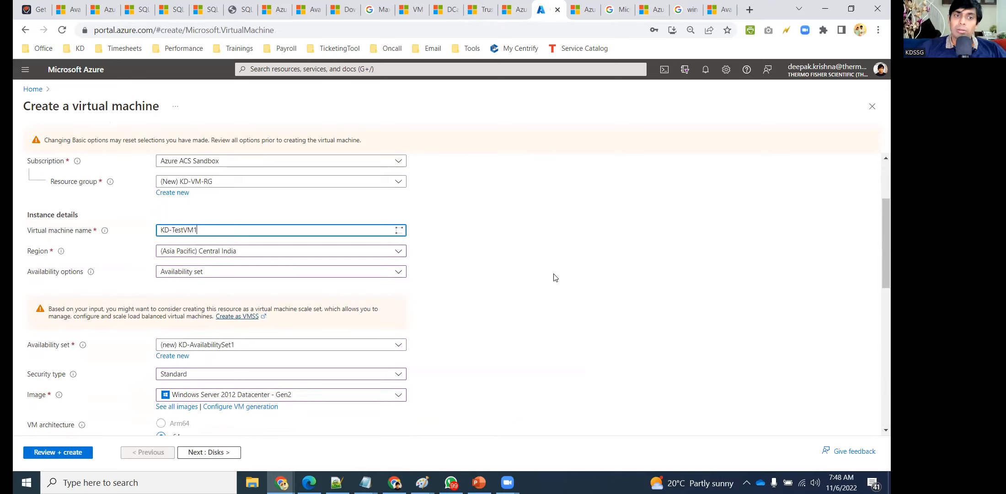
Review the VM's basic settings from the availability set and image down to the inbound port rules and licensing
scroll(526, 287, down, 1)
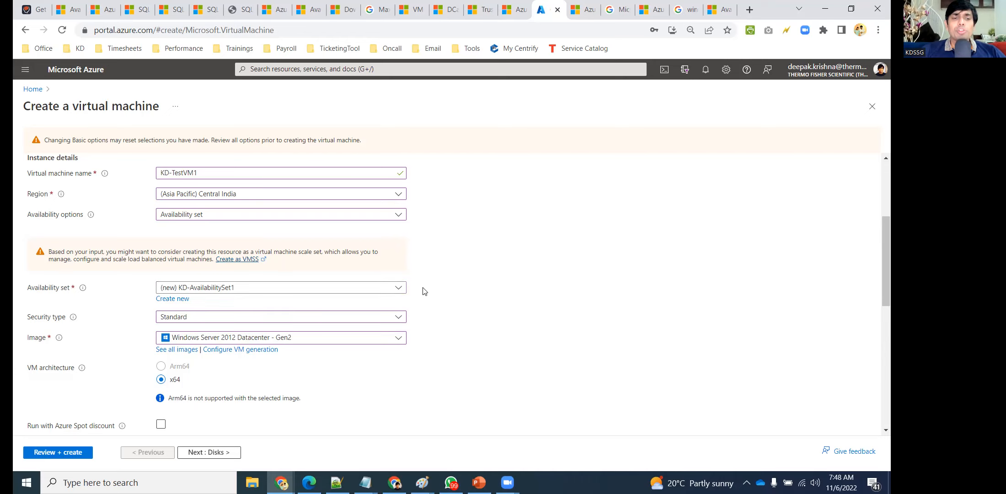
scroll(328, 298, down, 5)
scroll(222, 349, down, 4)
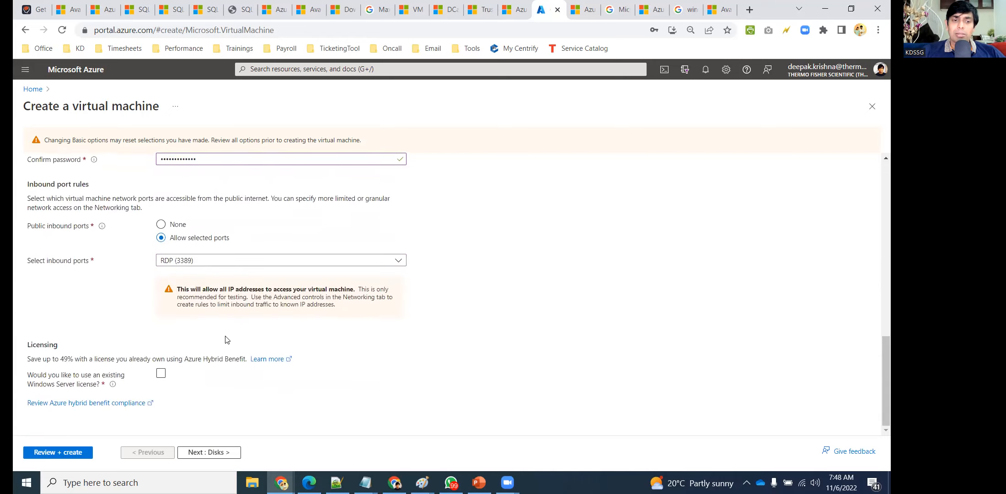
scroll(225, 336, up, 2)
scroll(228, 337, down, 2)
scroll(228, 335, up, 4)
click(230, 238)
click(230, 235)
Open the full list of VM sizes and collapse the group most used by Azure users to show the series
scroll(230, 233, up, 3)
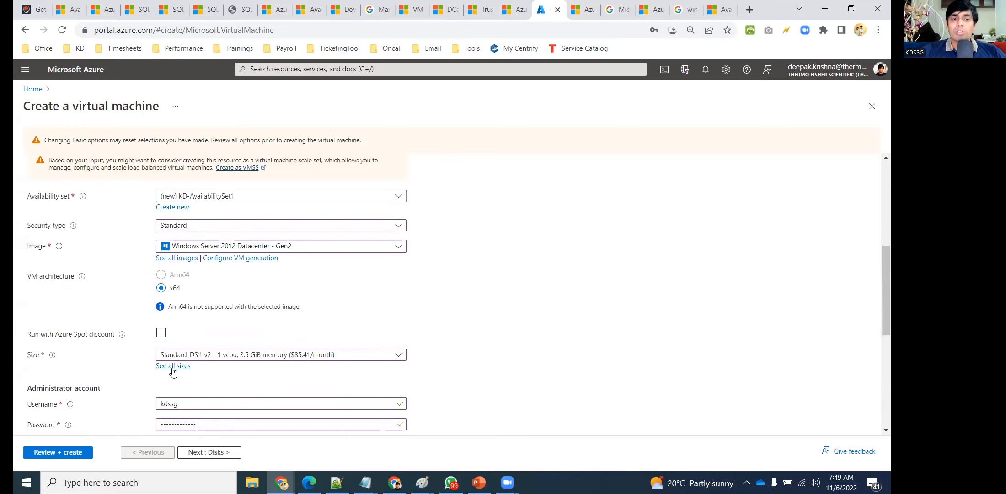
click(173, 370)
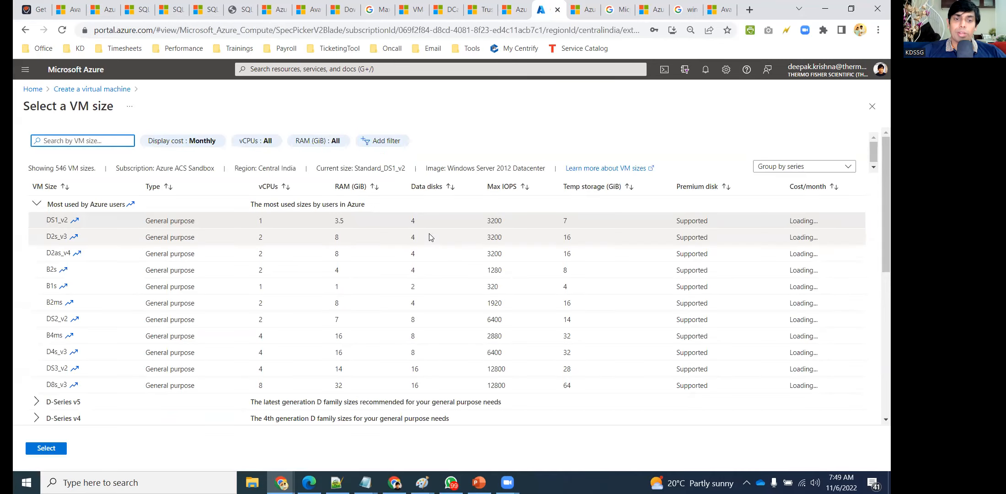
click(36, 204)
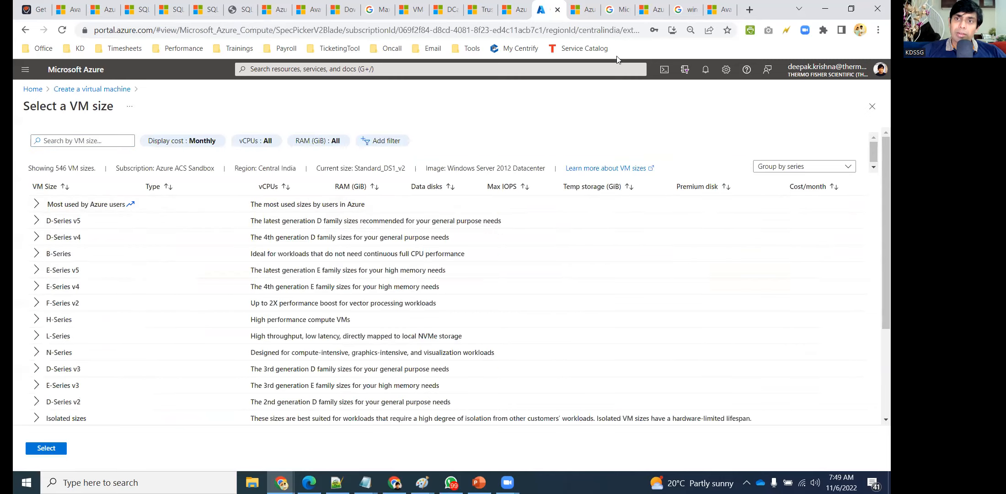
Search the web for "Azure Sizes" in a new tab and open the Microsoft Learn article on VM sizes
click(749, 10)
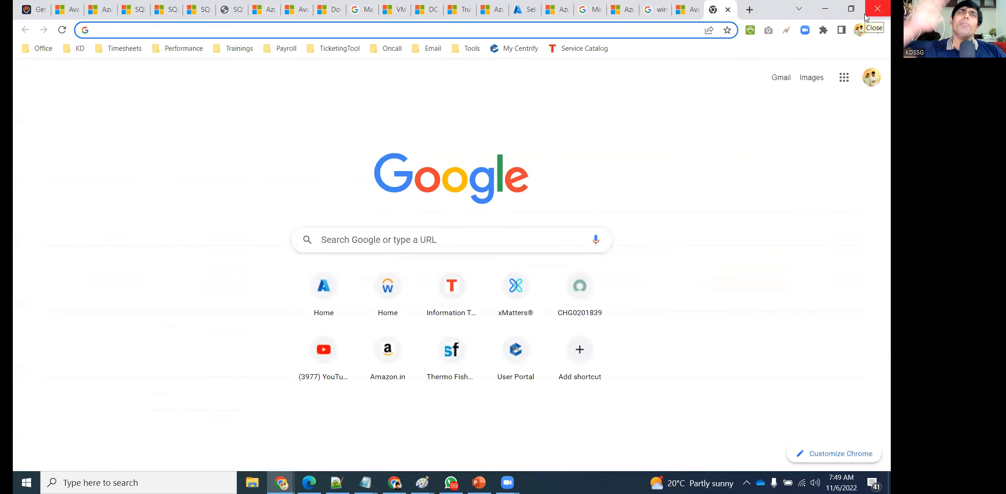
text(Azure Si)
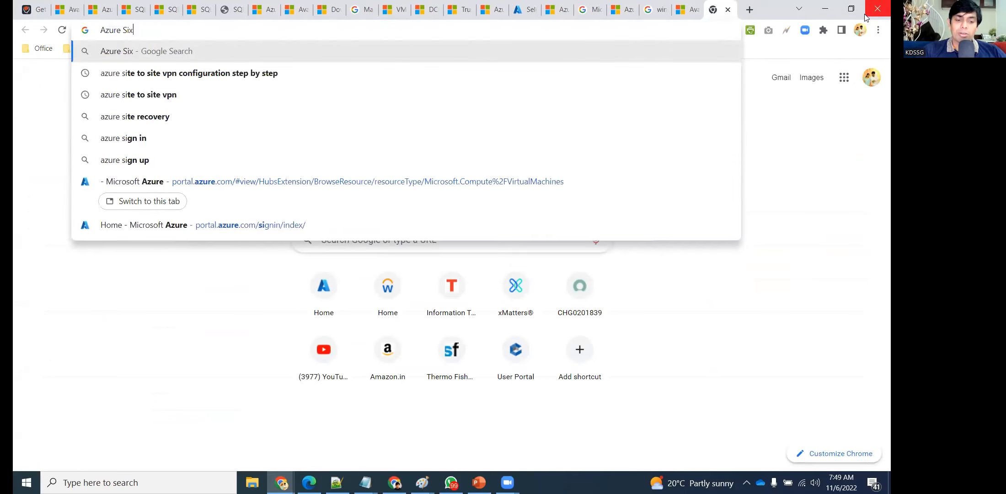
text(zes')
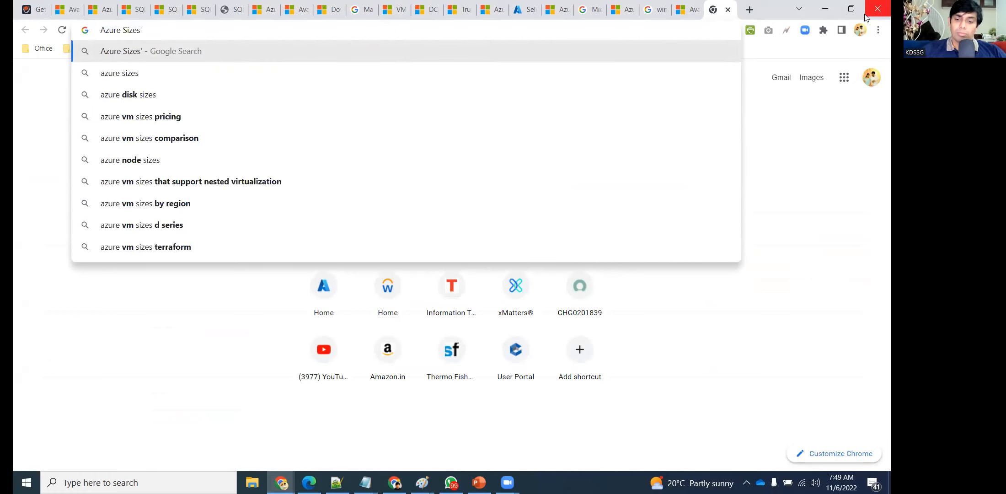
key(Return)
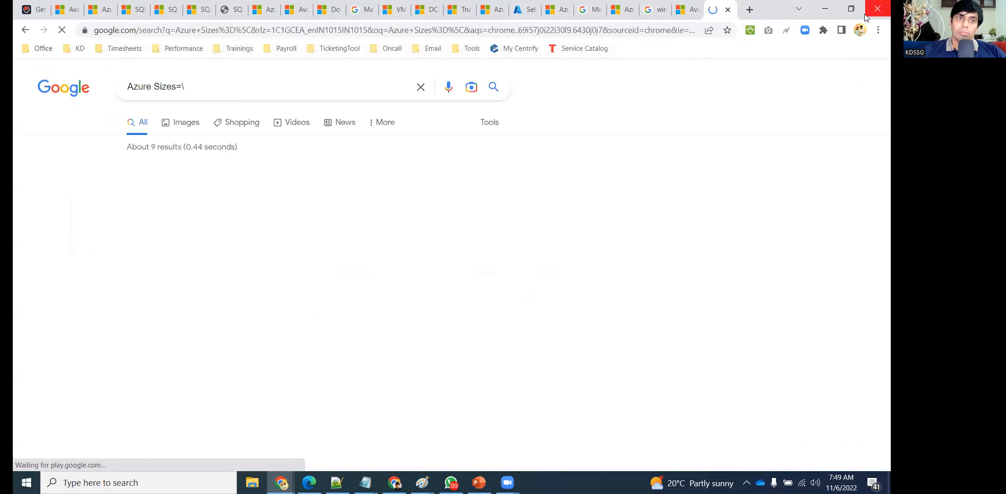
click(203, 88)
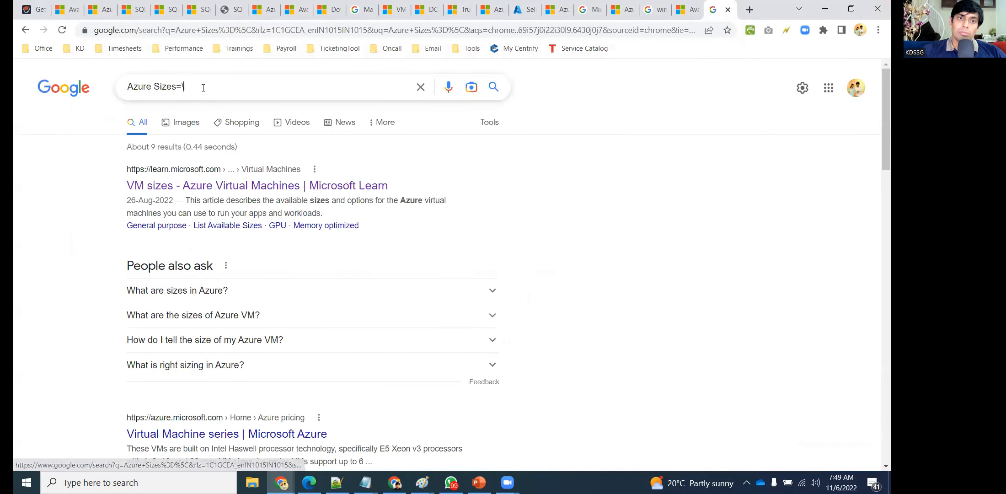
key(BackSpace)
key(BackSpace)
key(Return)
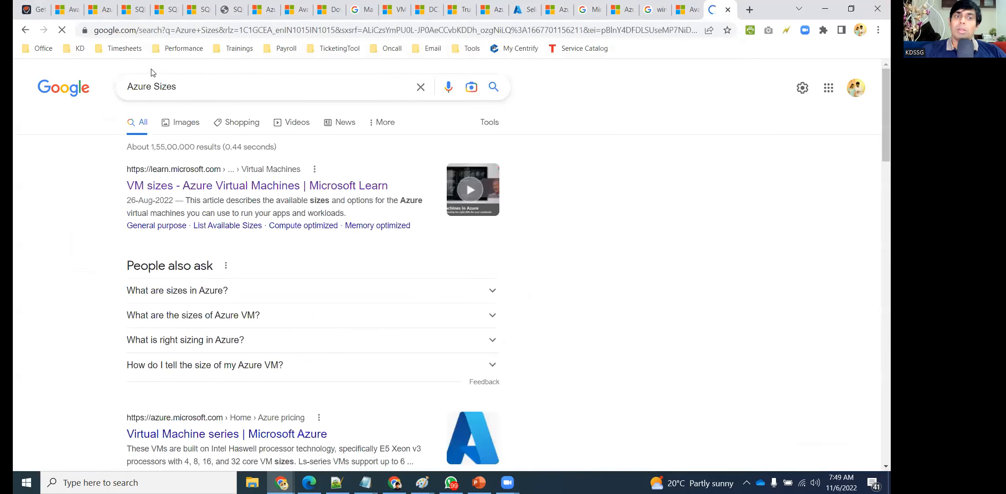
click(240, 187)
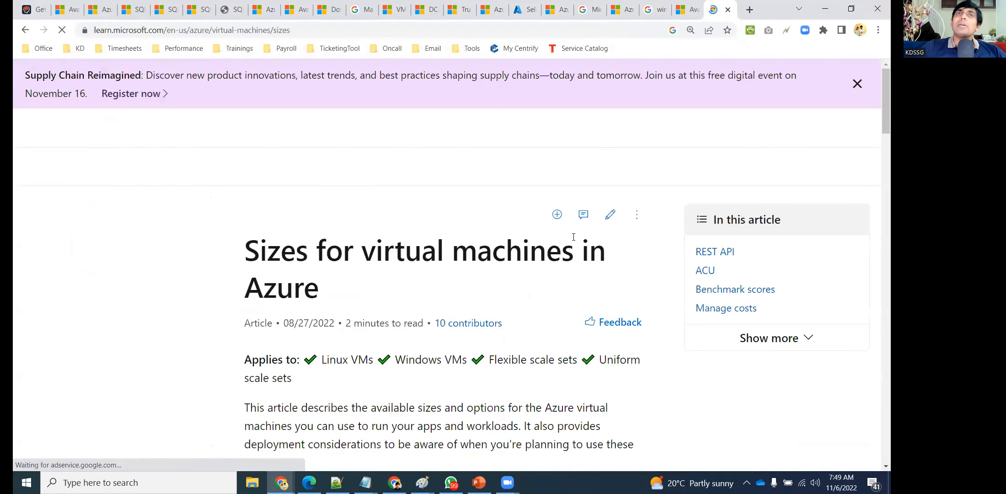
Examine the table of Azure VM size types, comparing the sizes and descriptions from General purpose to High performance compute
scroll(402, 274, down, 8)
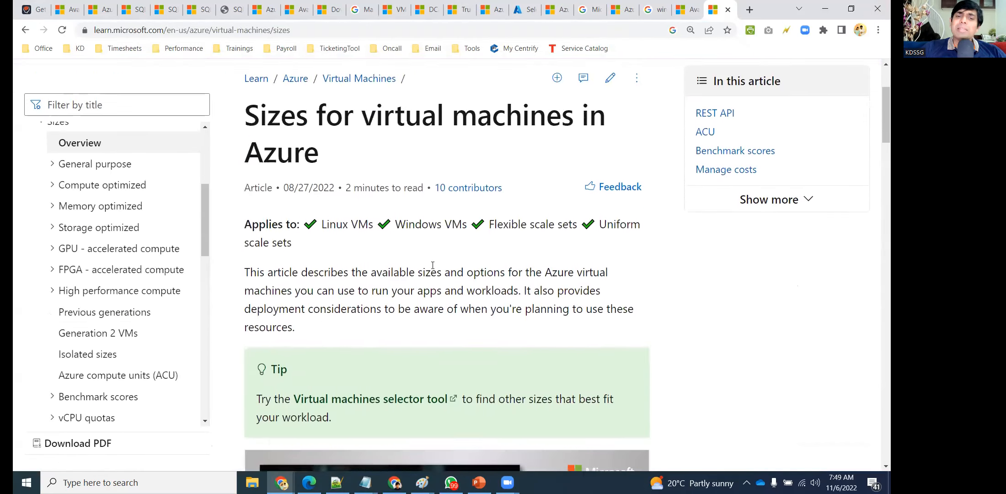
scroll(403, 278, down, 4)
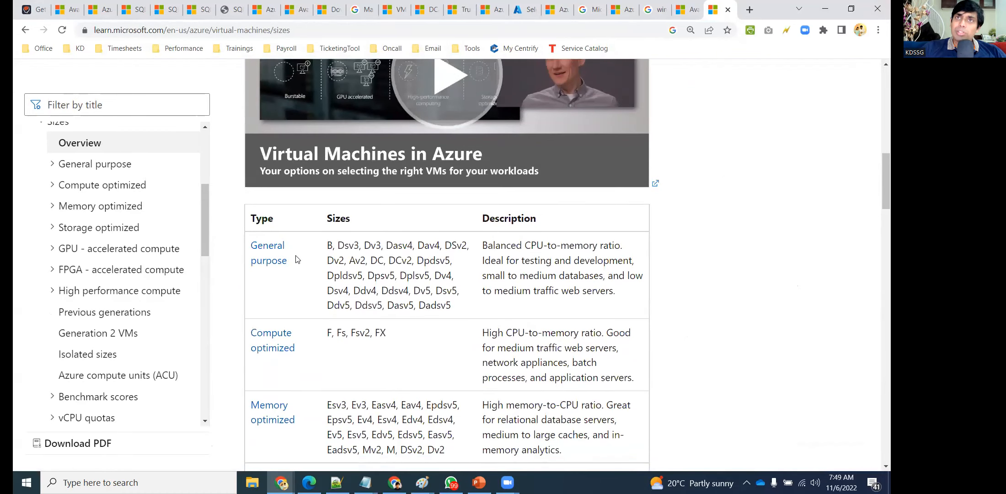
scroll(297, 256, down, 3)
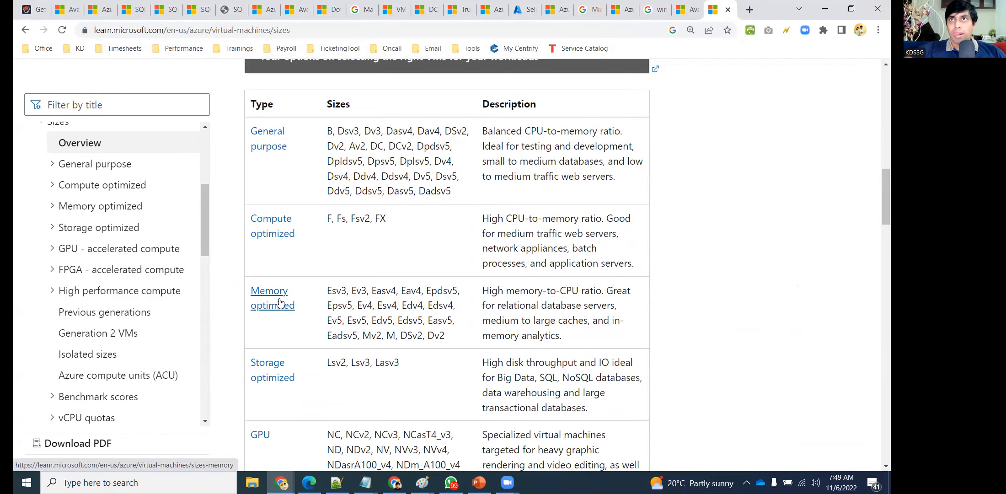
scroll(283, 320, down, 1)
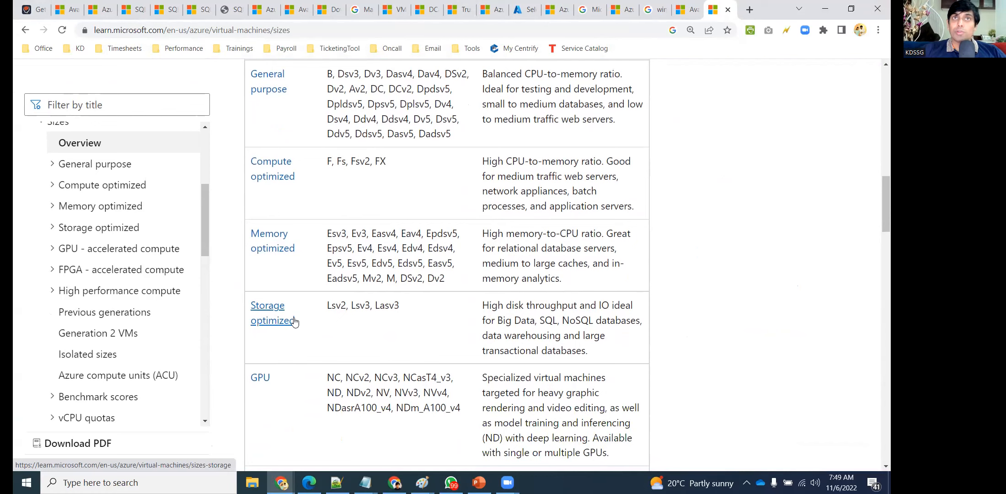
scroll(278, 301, down, 2)
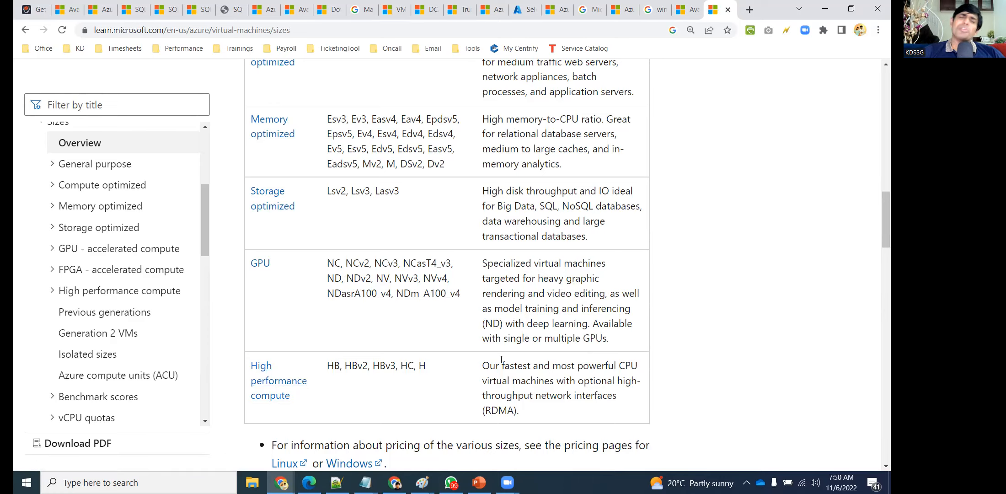
drag(502, 366, 569, 385)
click(569, 386)
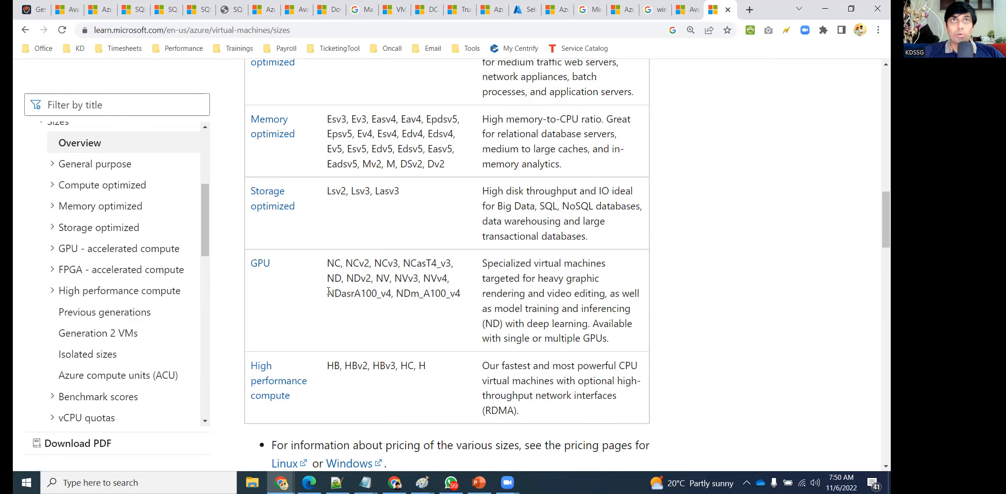
scroll(427, 339, up, 1)
scroll(425, 339, up, 5)
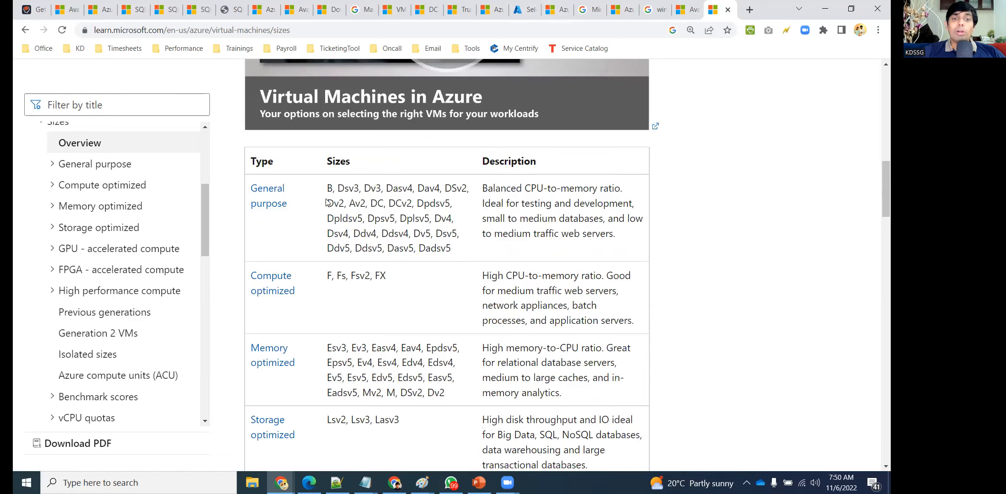
drag(327, 188, 414, 234)
click(415, 235)
scroll(414, 235, down, 3)
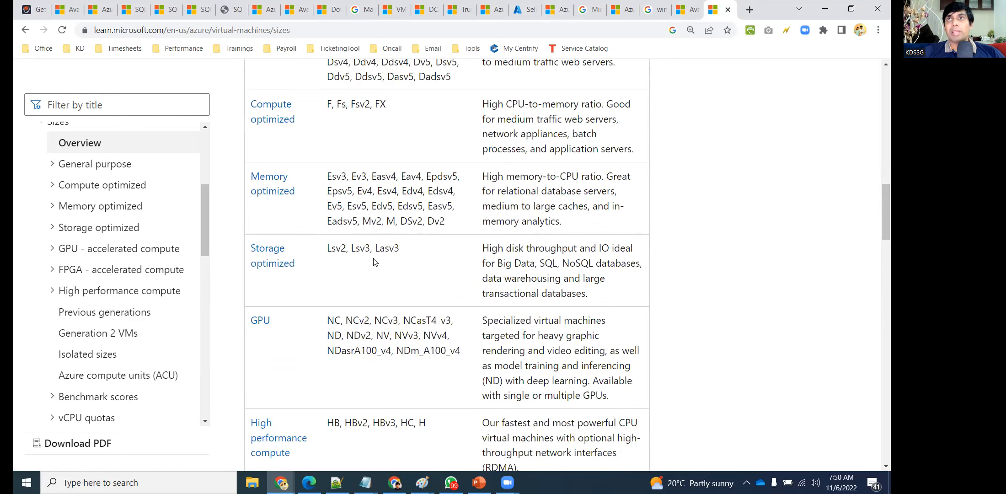
Examine the VM size types table and highlight the General purpose description, including its CPU-to-memory ratio and intended workloads
scroll(375, 261, down, 2)
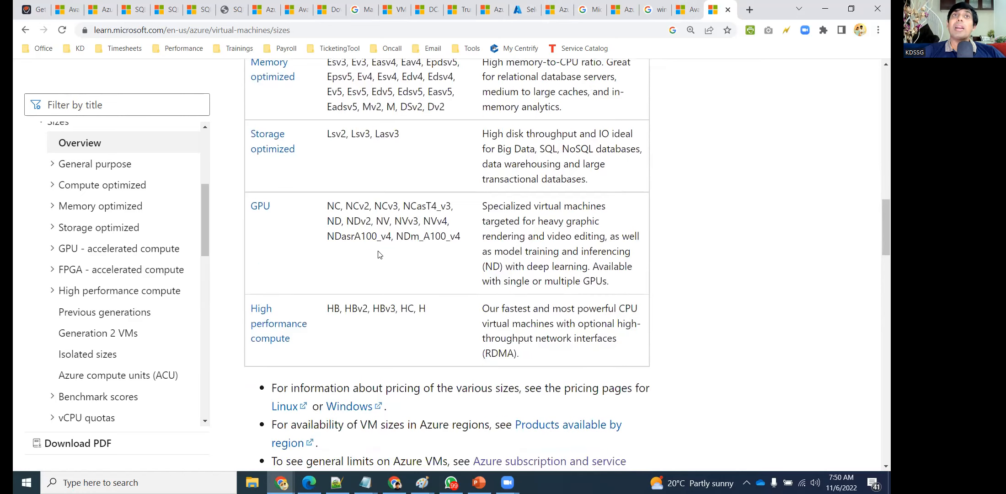
scroll(382, 279, up, 1)
scroll(378, 281, up, 2)
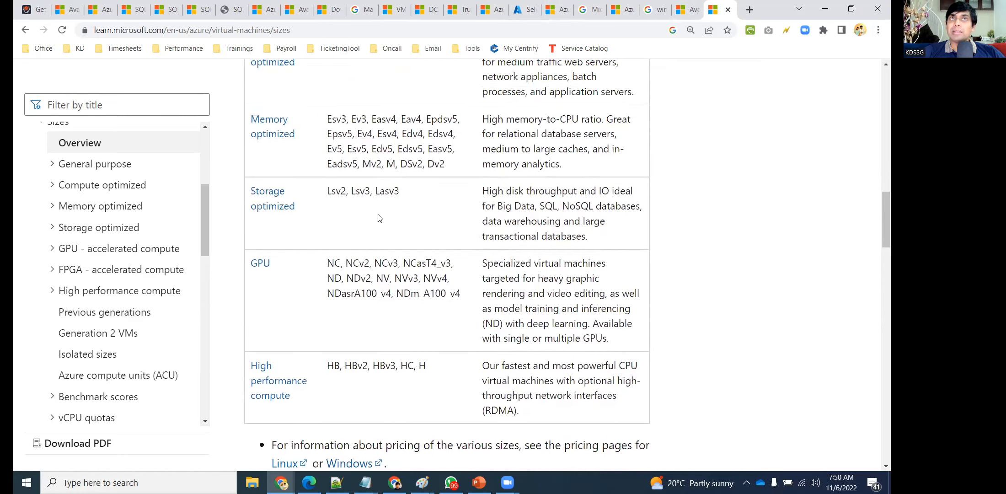
scroll(378, 215, up, 1)
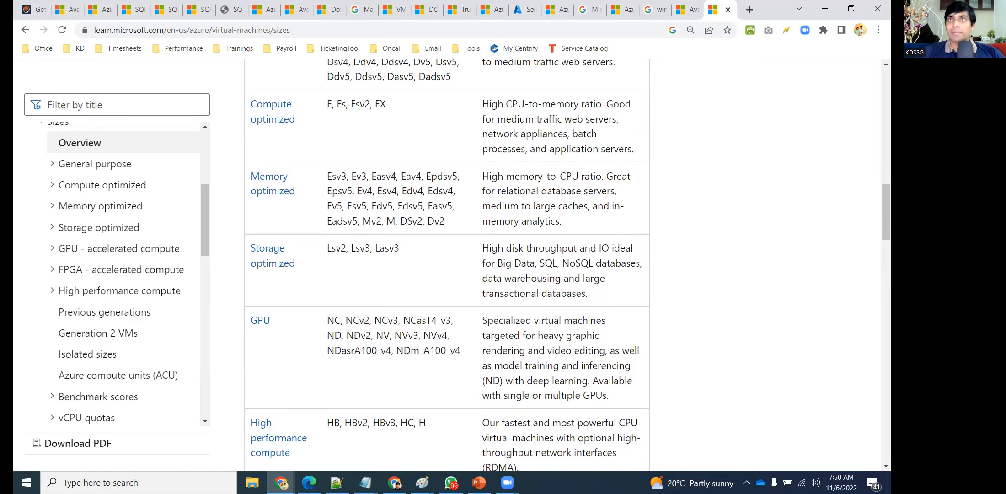
scroll(396, 210, up, 5)
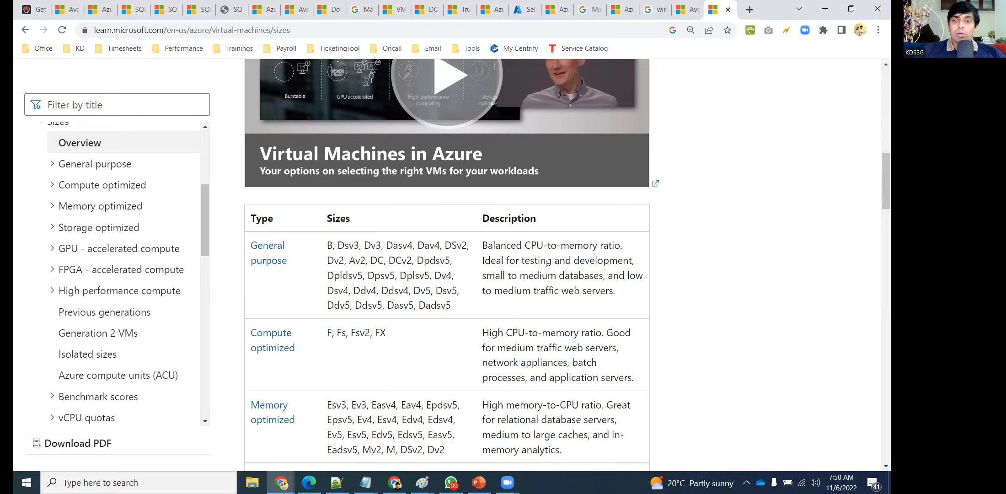
drag(503, 247, 598, 246)
click(582, 260)
drag(502, 261, 622, 262)
click(599, 275)
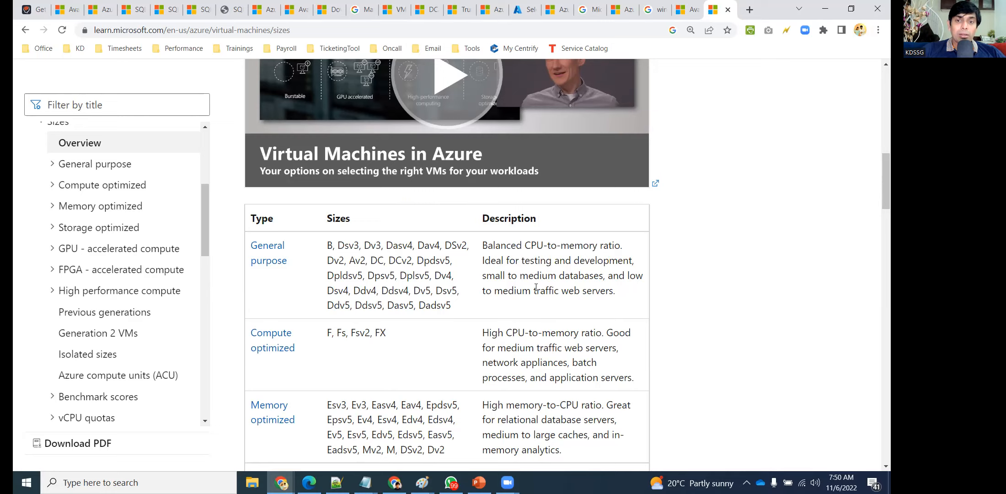
drag(510, 275, 482, 242)
click(613, 271)
click(637, 295)
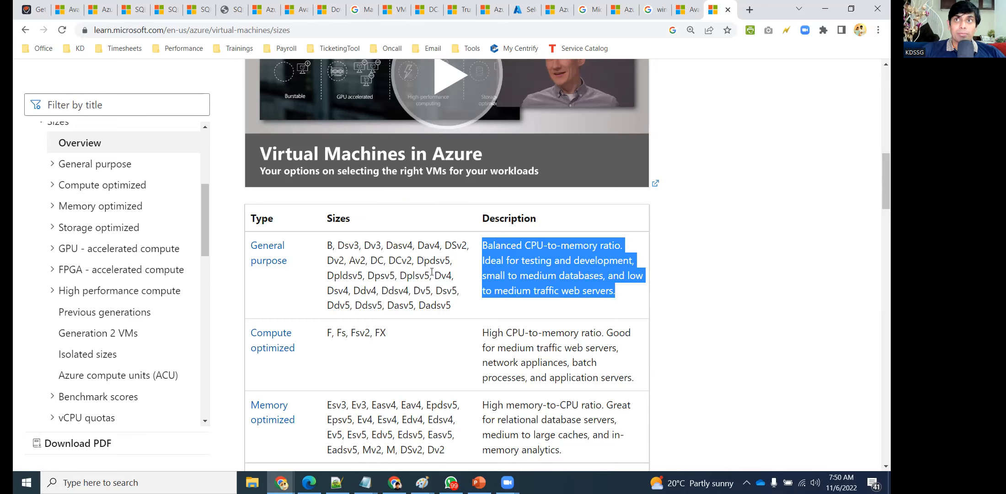
Read the descriptions of the remaining VM size types, from Compute optimized to High performance compute
scroll(432, 272, down, 1)
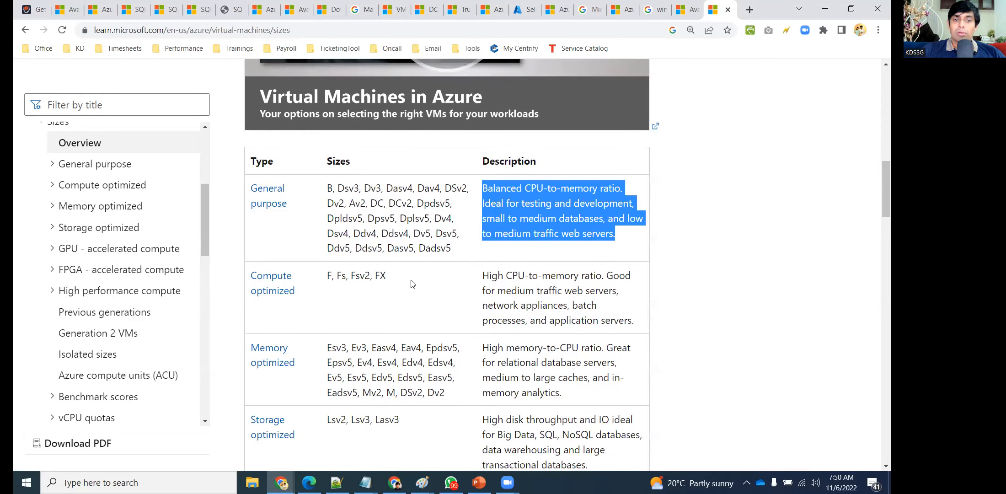
scroll(422, 287, down, 1)
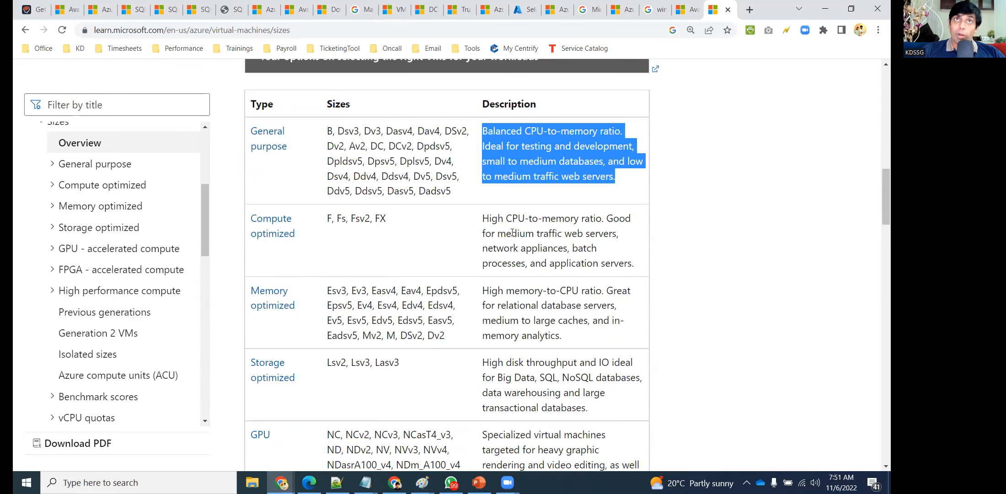
click(485, 215)
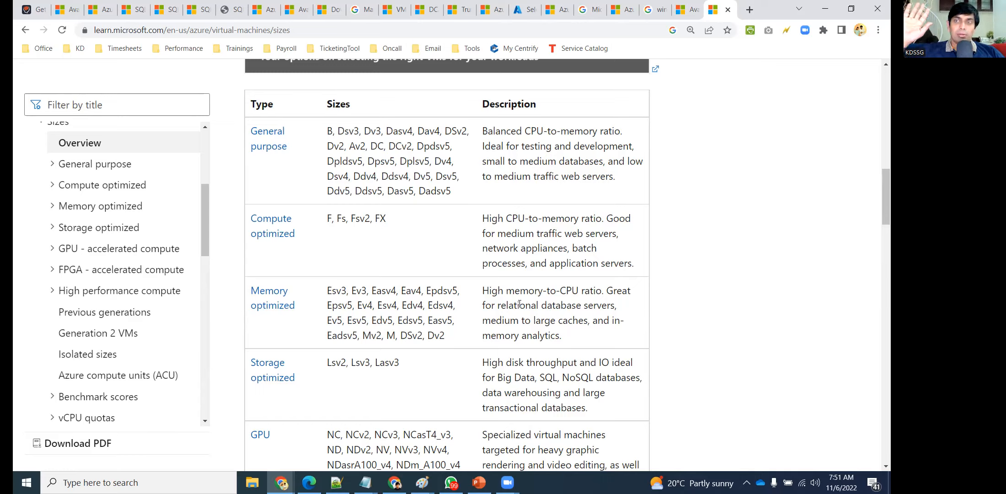
scroll(519, 304, down, 6)
Open the "Virtual Machines in Azure" video embedded above the VM sizes table and play it on YouTube
scroll(447, 257, up, 10)
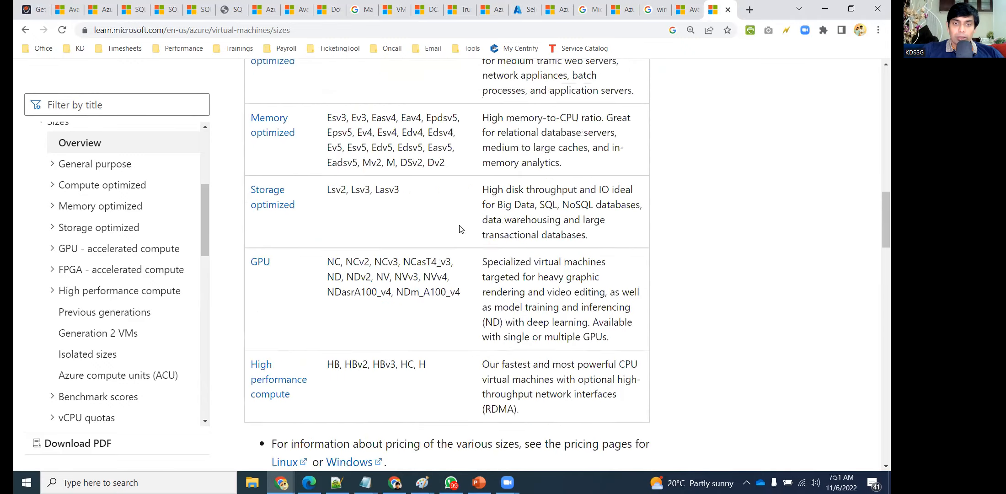
scroll(447, 257, up, 7)
scroll(453, 253, down, 6)
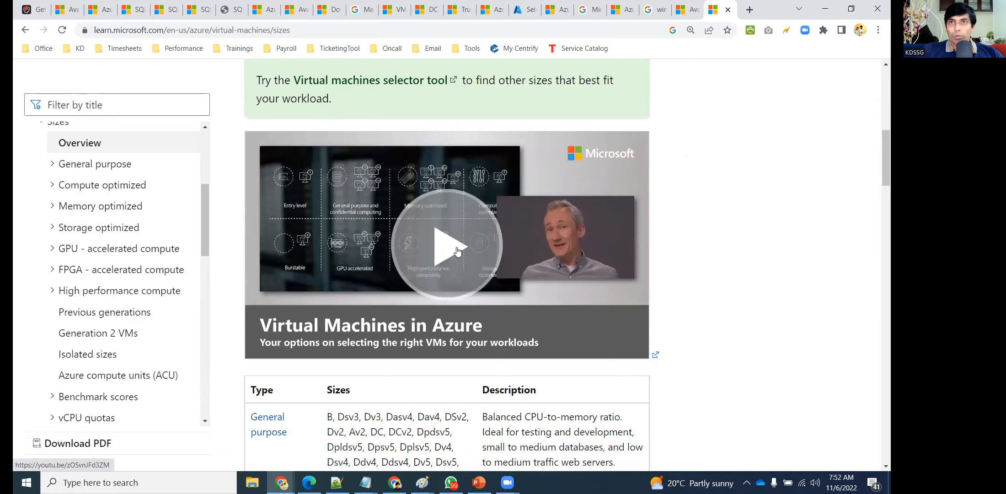
click(457, 251)
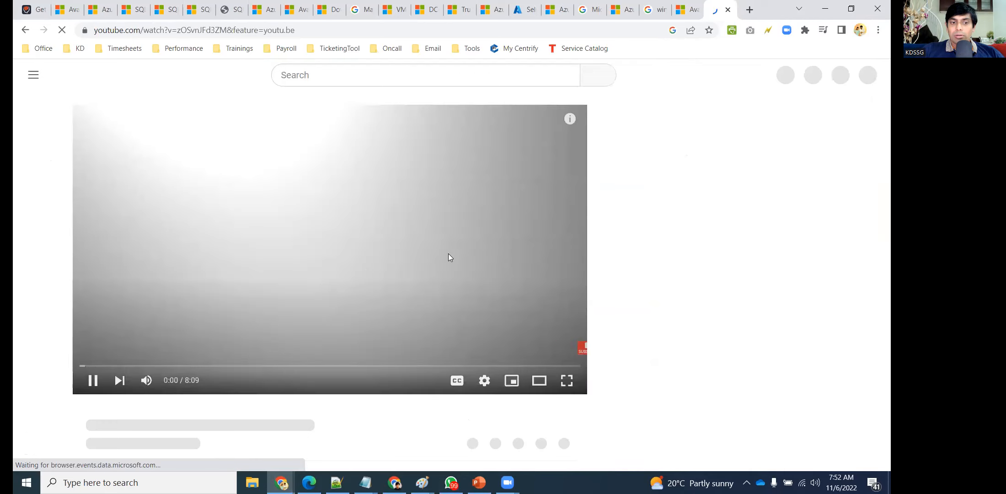
click(360, 264)
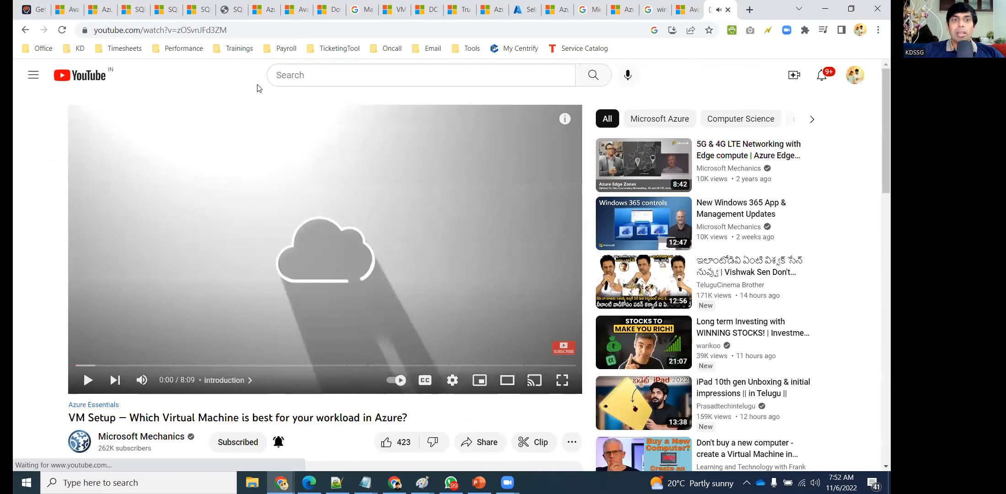
click(234, 30)
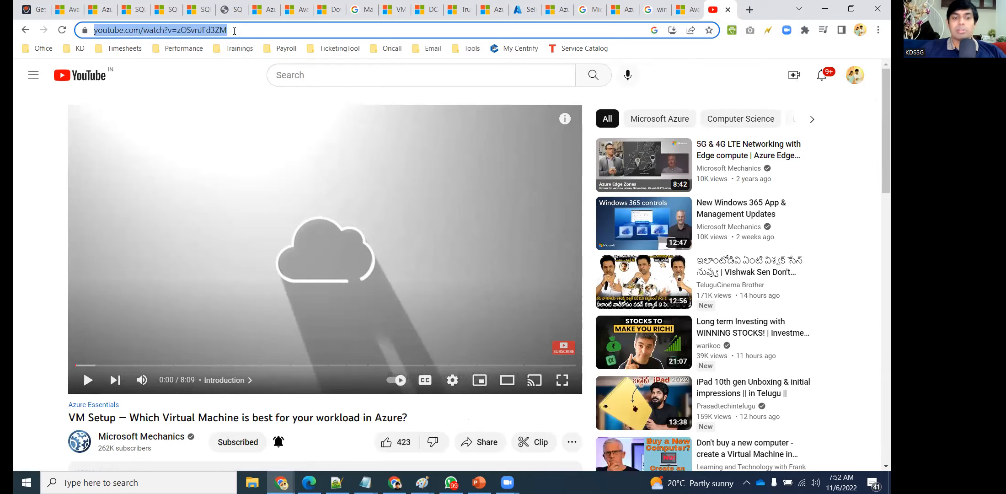
click(380, 236)
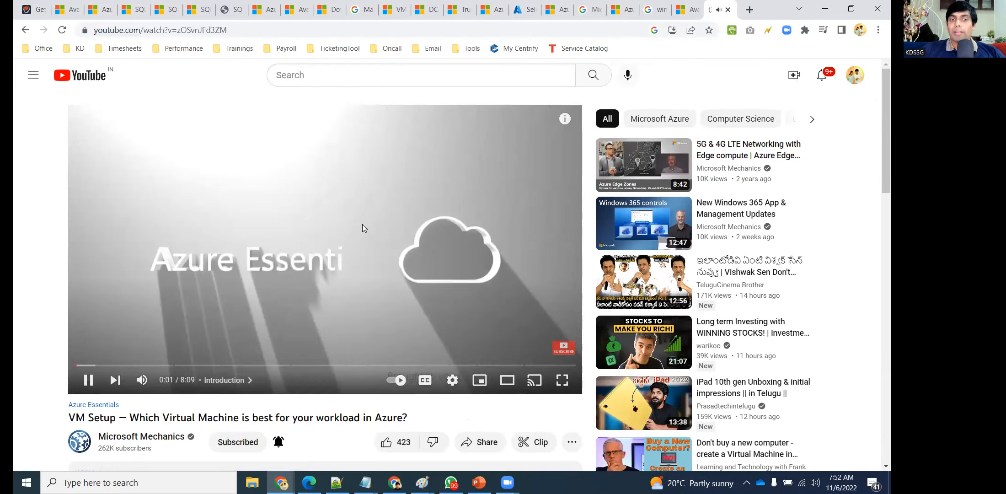
Skip ahead in the video to the overview of Azure VM families at about 1:16 and pause it there
key(Right)
key(Right)
key(Right)
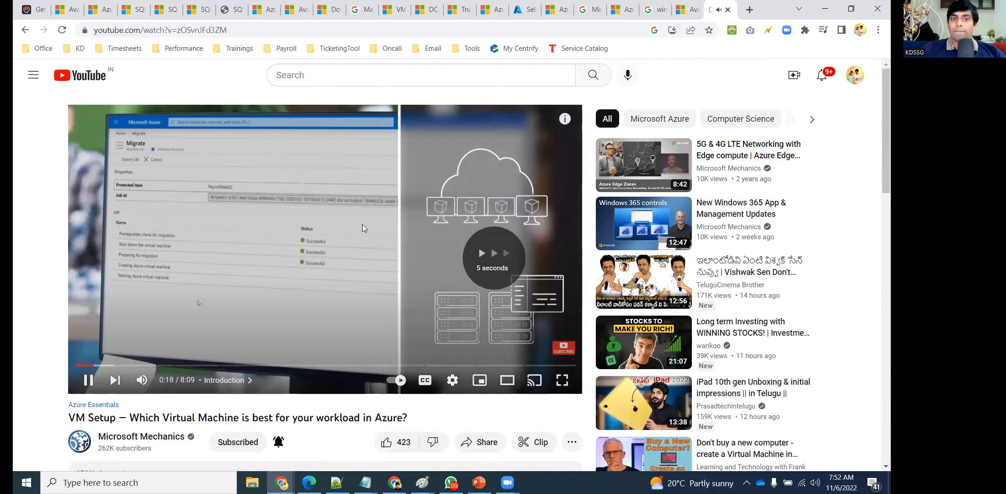
key(Right)
key(Right)
key(Right)
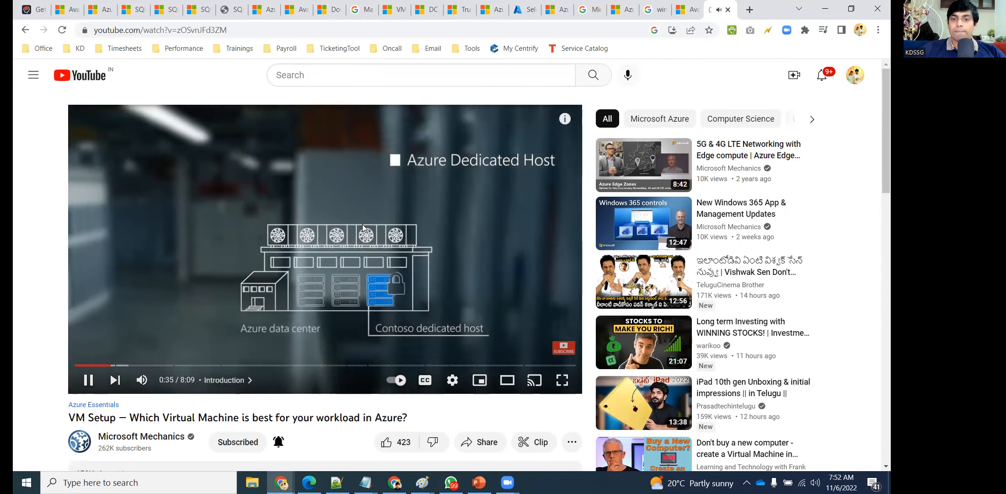
key(Right)
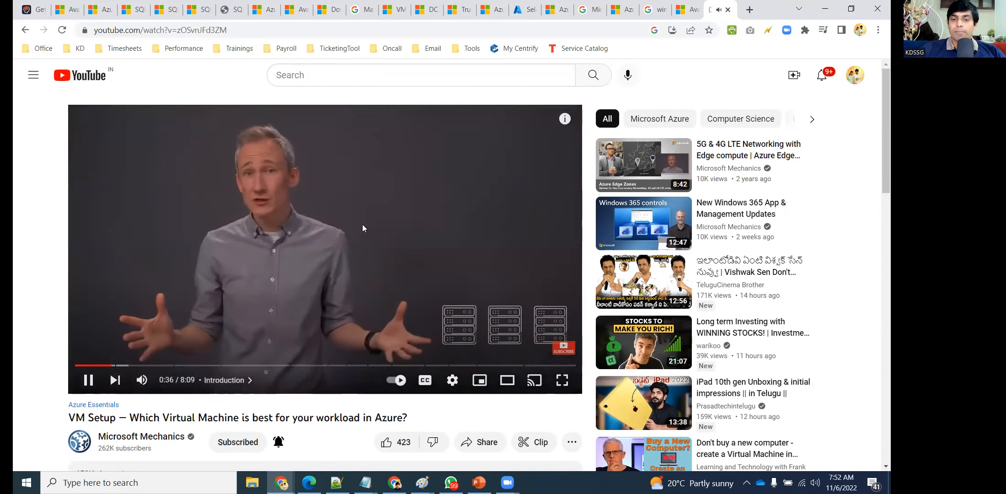
key(Right)
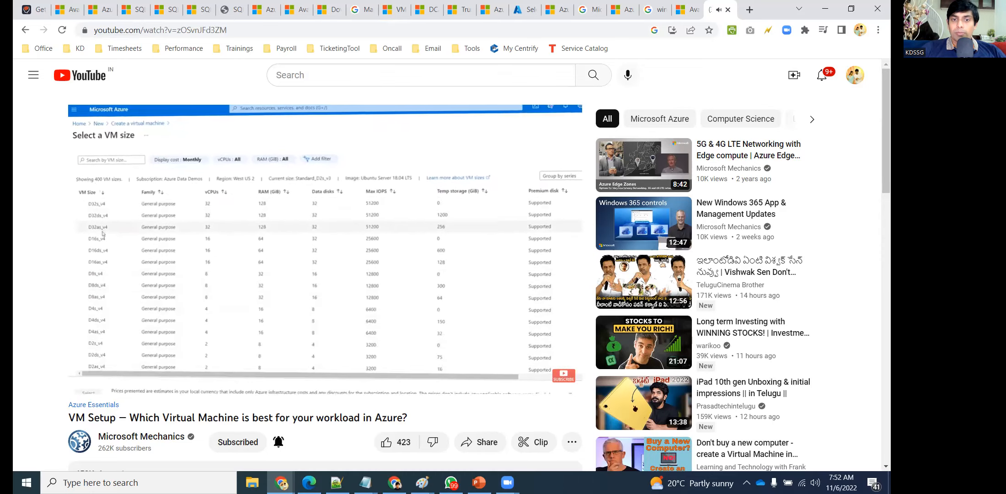
key(Right)
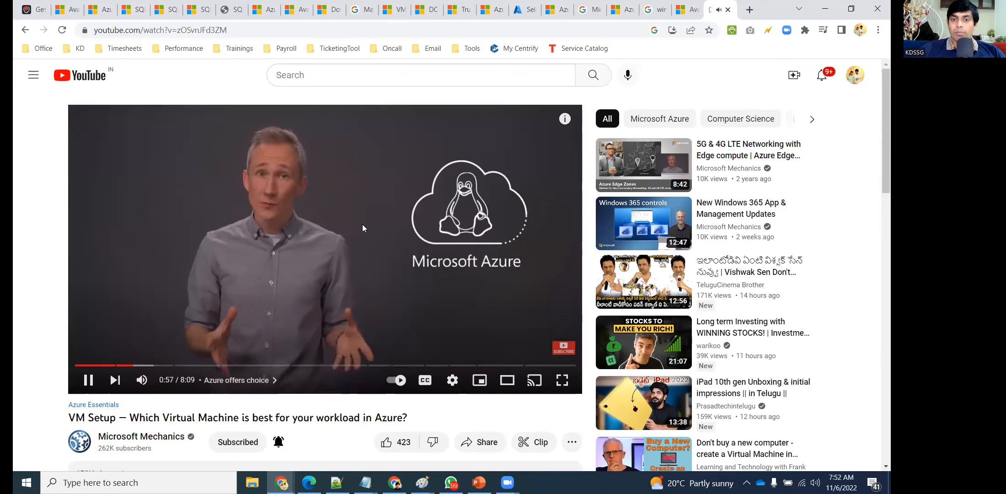
key(Right)
key(Right)
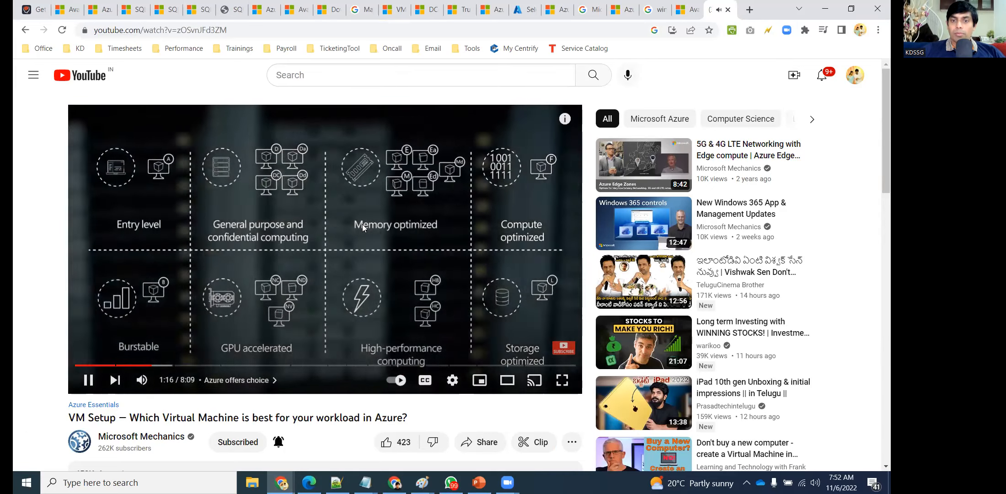
click(383, 233)
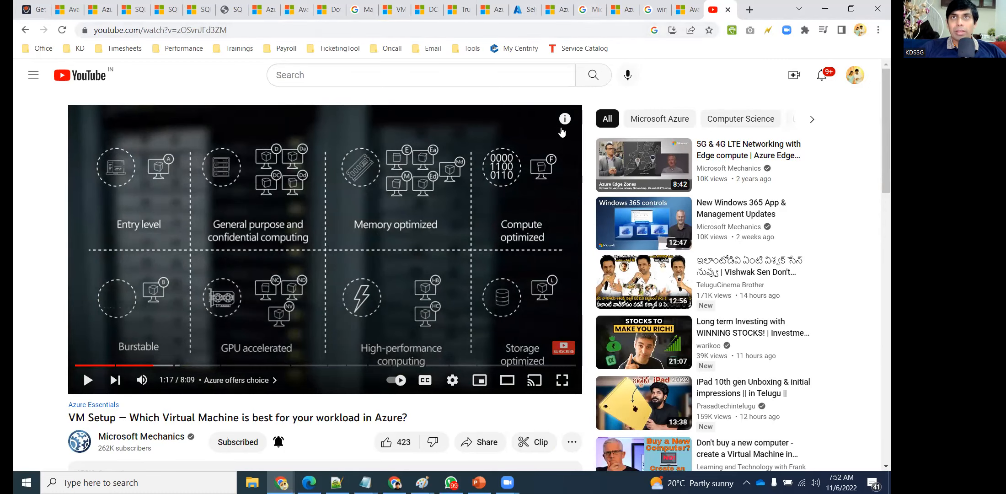
Close the video, return to the Azure VM size list and choose DS1_v2 from the sizes most used by Azure users
click(727, 10)
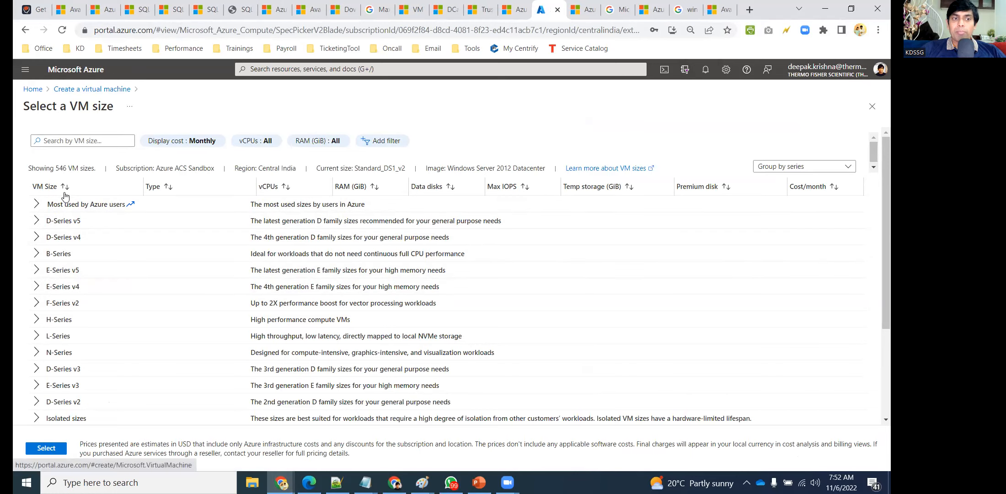
click(36, 204)
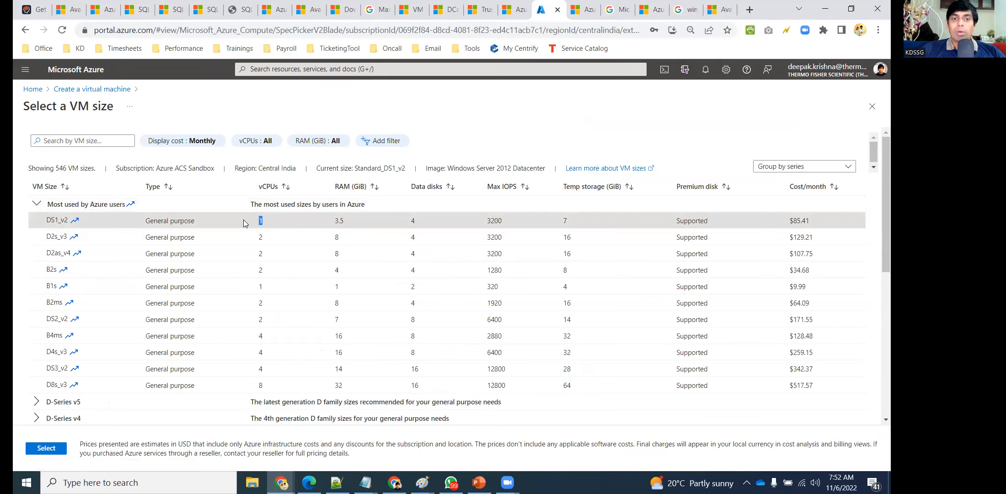
double_click(351, 224)
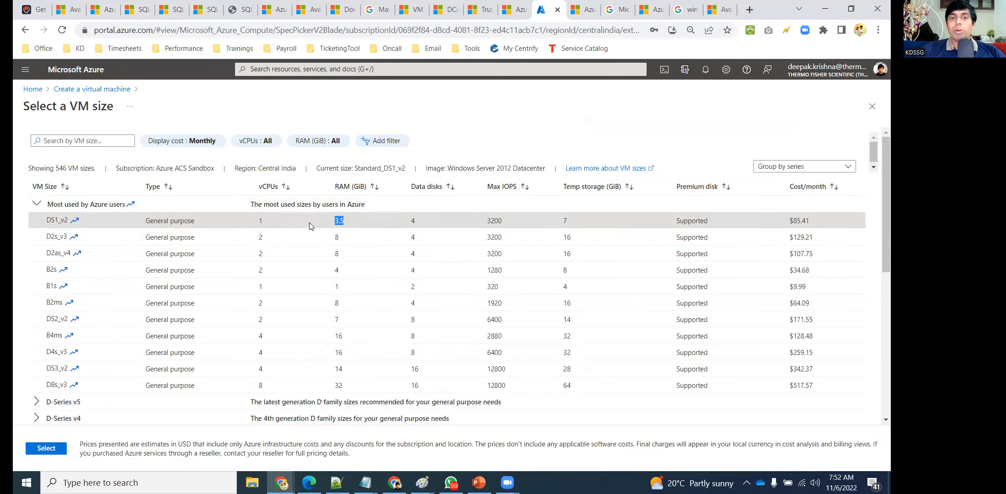
click(46, 448)
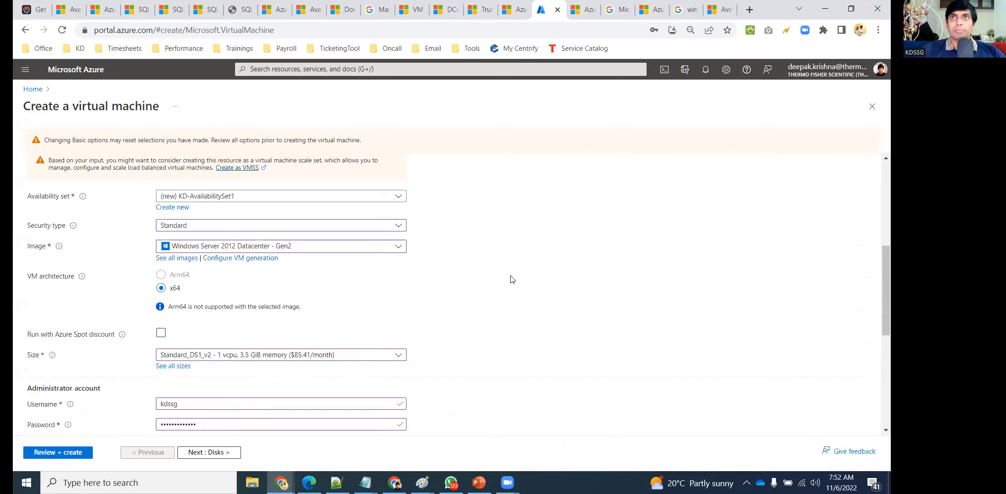
Enable the Azure Spot discount option for the VM briefly, and disable it again
click(161, 333)
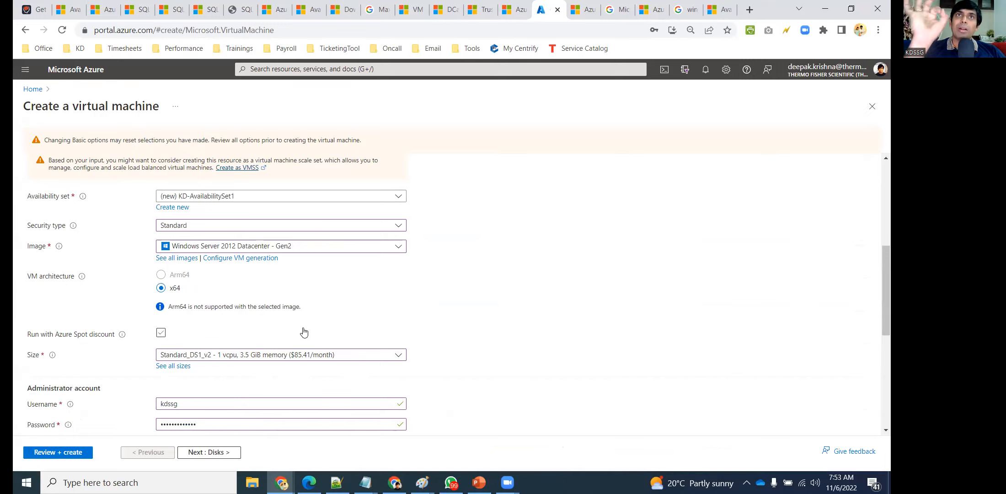
click(161, 332)
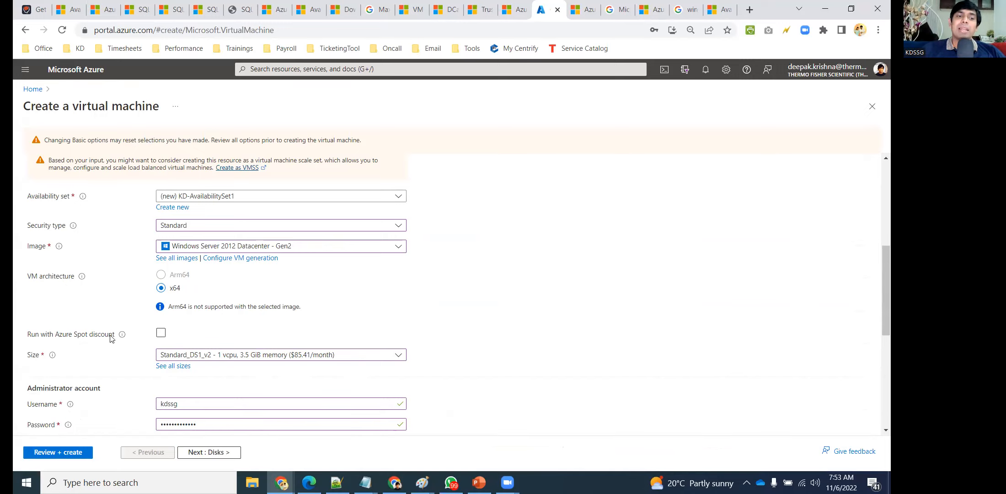
Try the Azure Spot discount with the Price or capacity eviction type, and turn the discount back off
drag(88, 336, 117, 336)
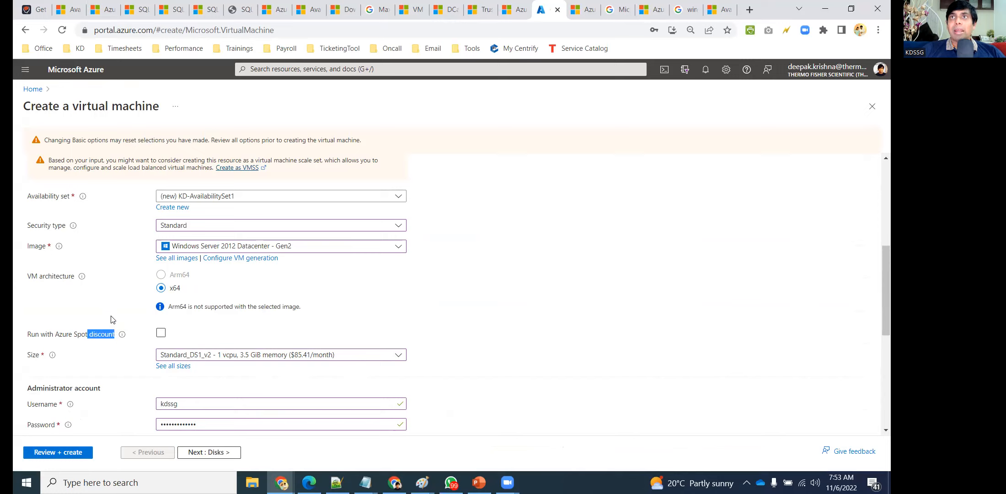
click(100, 306)
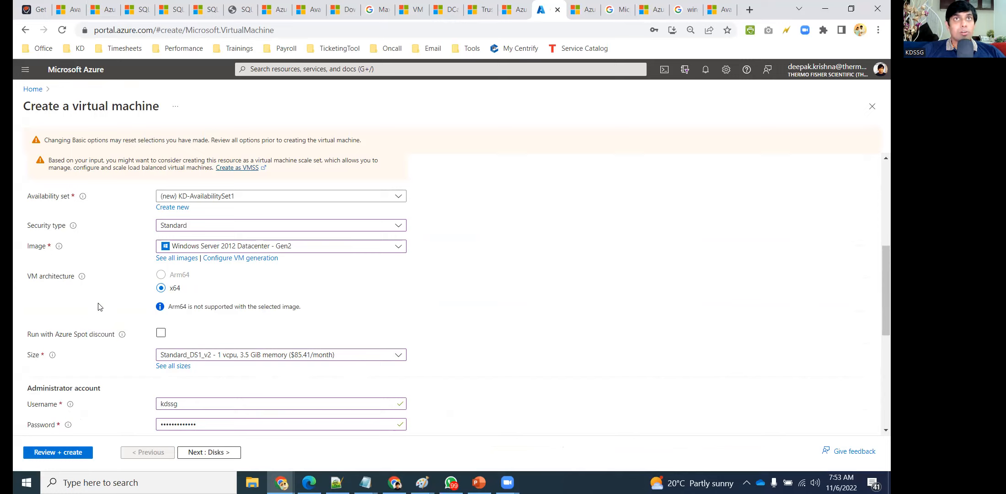
click(161, 334)
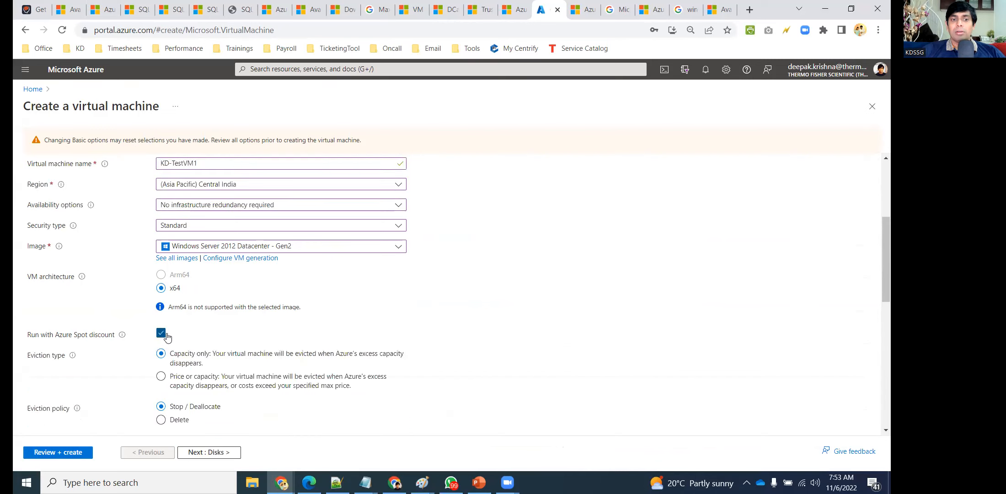
scroll(274, 311, down, 3)
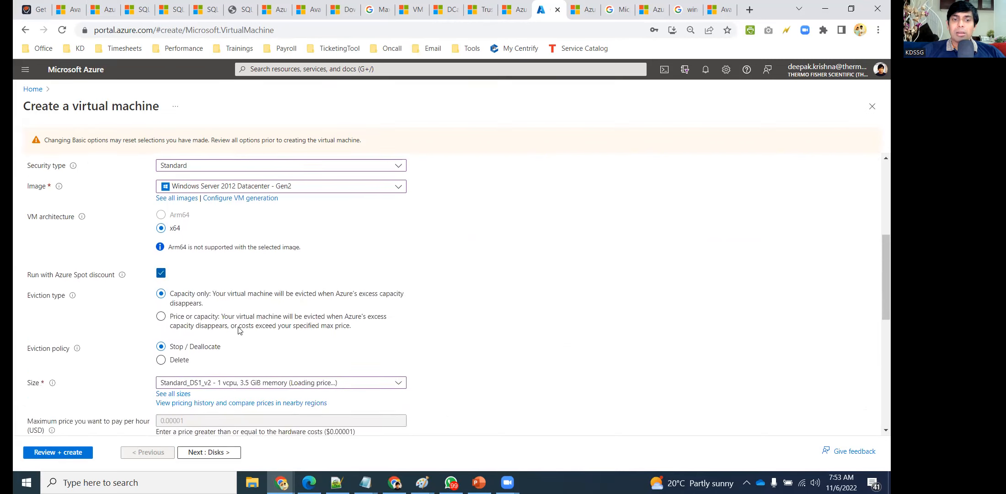
scroll(327, 289, up, 1)
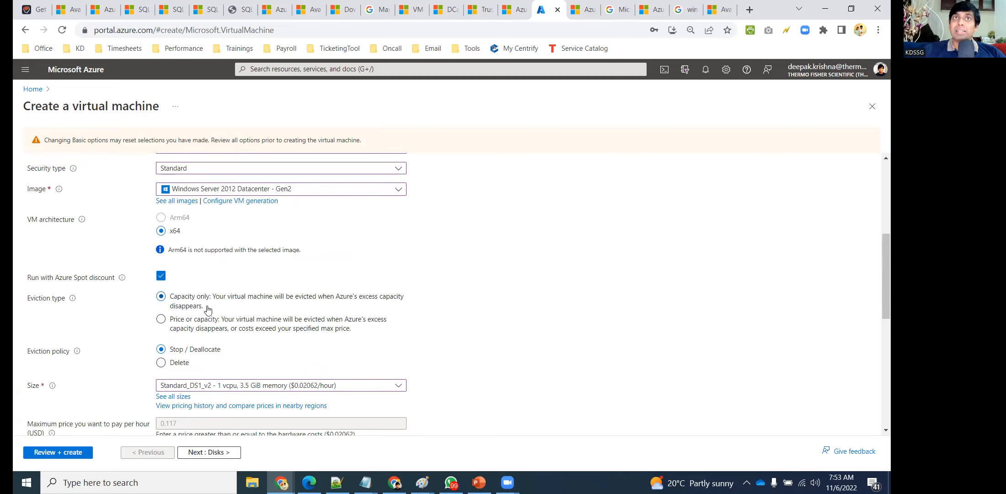
click(194, 329)
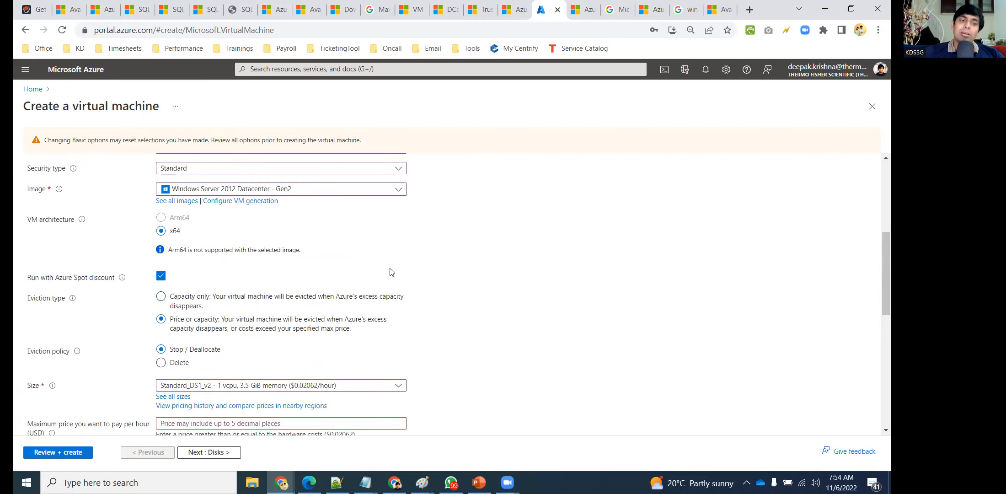
click(161, 275)
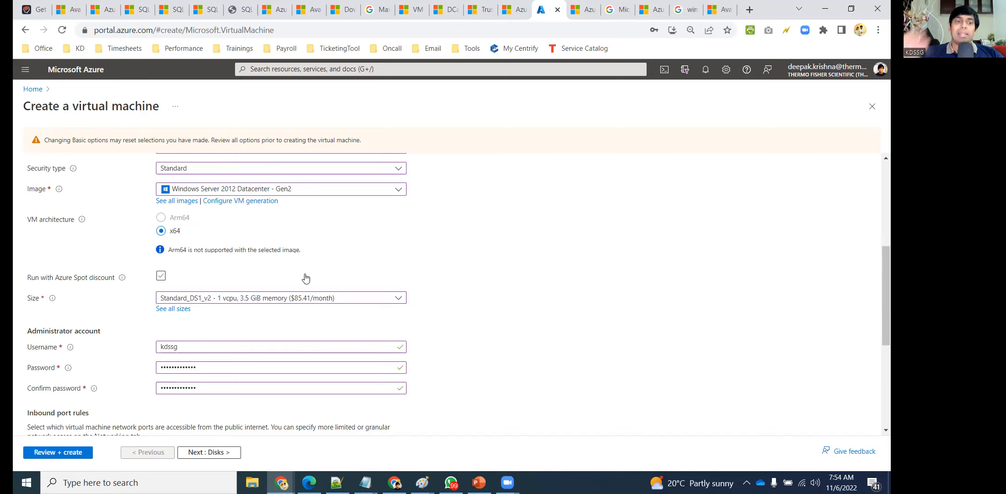
click(161, 275)
Open the documentation article on Azure Spot instances linked from the Spot discount's help
mouse_move(122, 277)
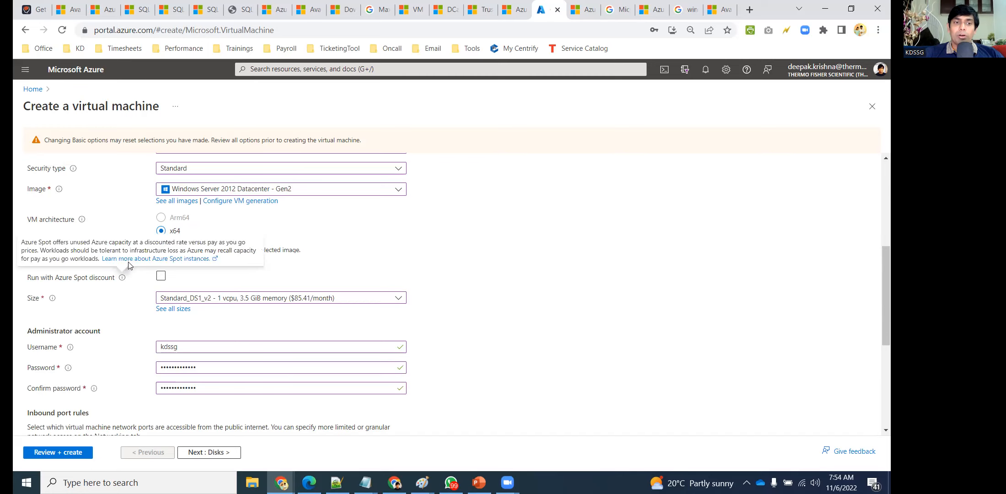
click(128, 259)
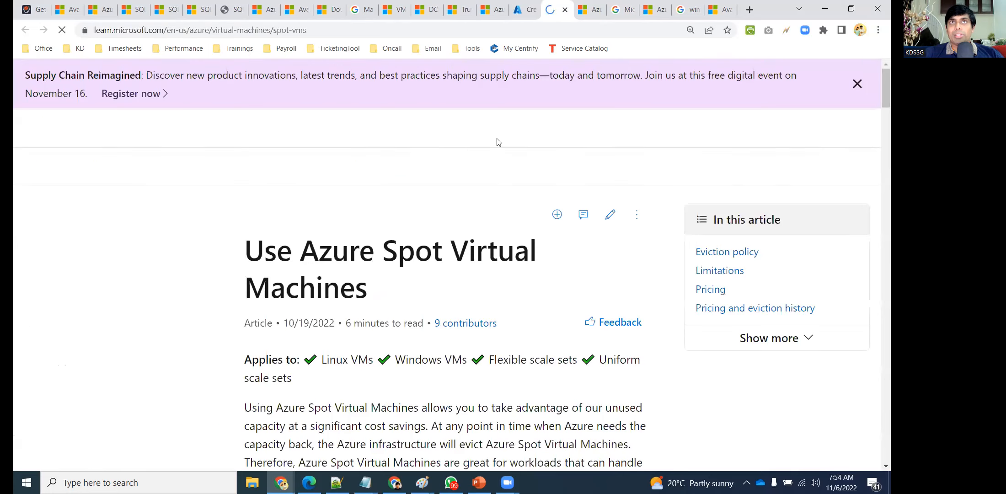
click(521, 9)
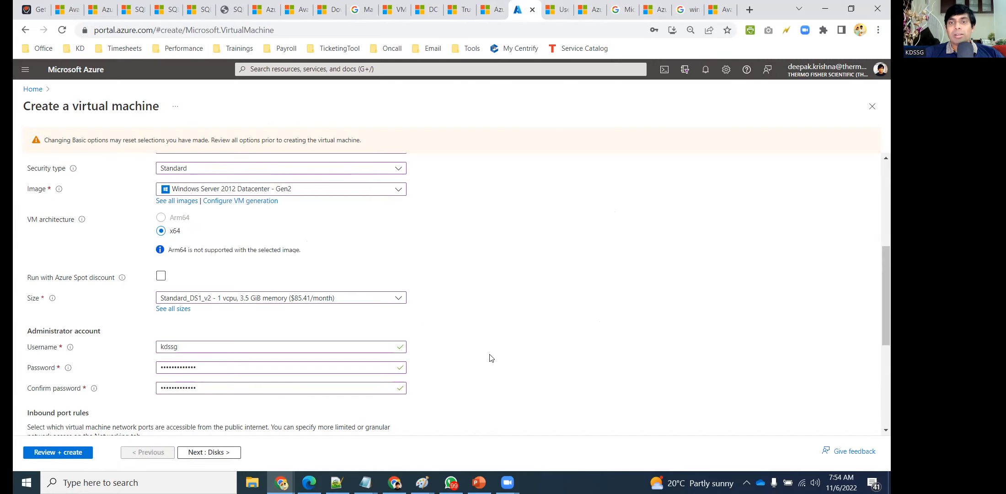
click(478, 482)
click(479, 482)
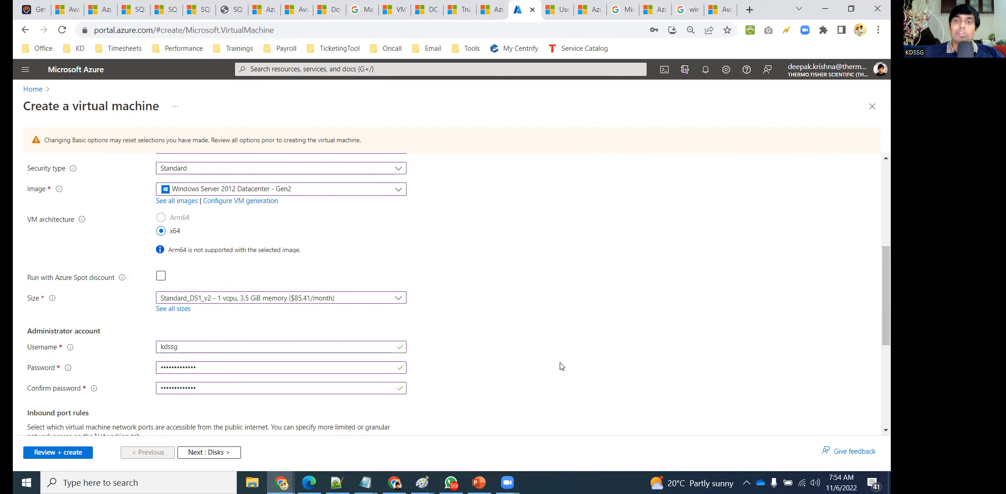
click(548, 14)
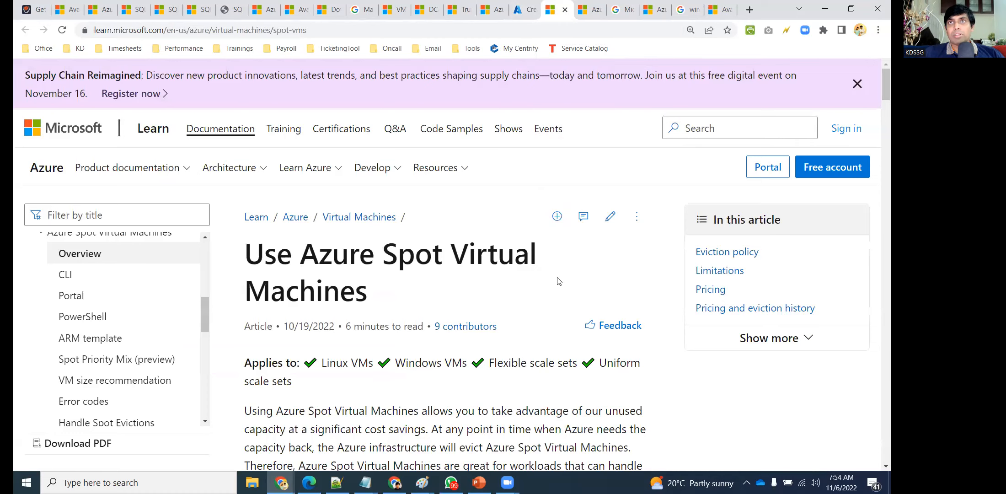
Read the article's introduction on Spot cost savings, unused capacity and how Azure evicts these virtual machines
scroll(558, 280, down, 3)
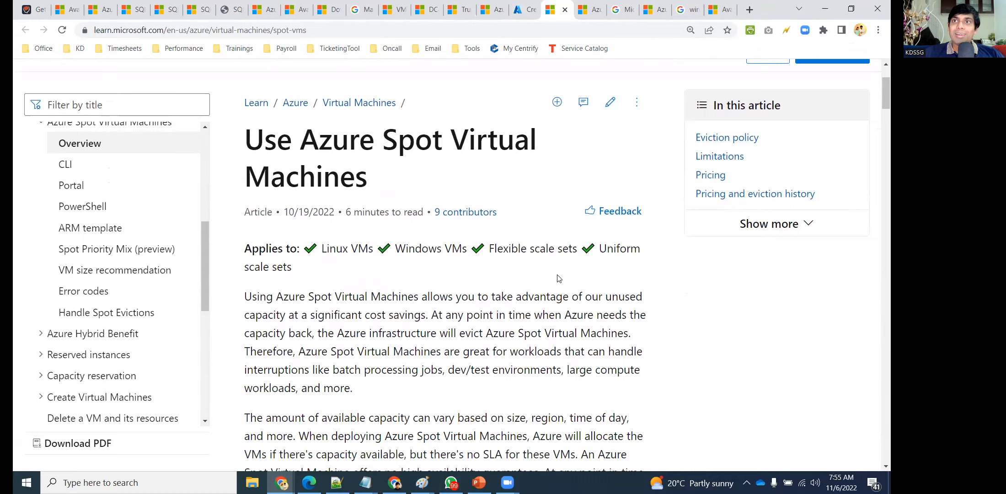
scroll(558, 278, down, 4)
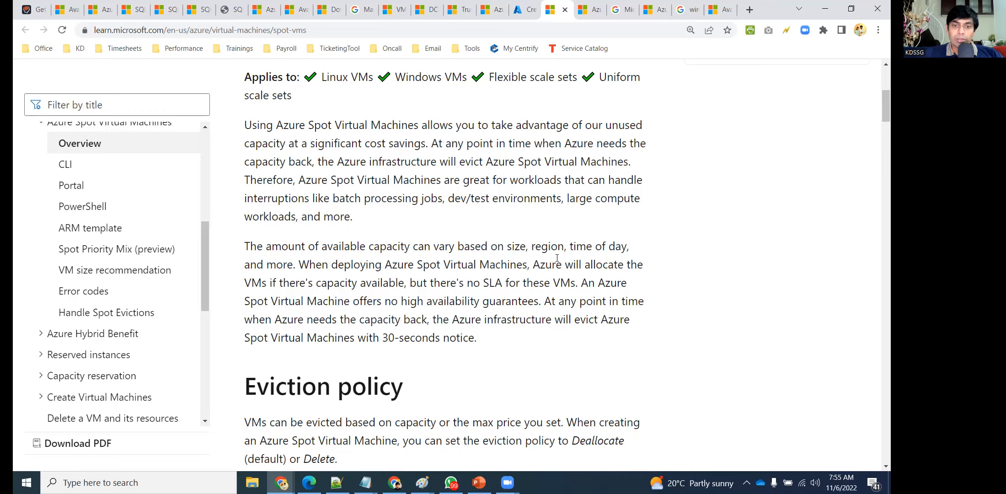
scroll(556, 258, down, 4)
scroll(437, 217, up, 3)
scroll(436, 218, up, 1)
drag(278, 249, 401, 249)
click(397, 223)
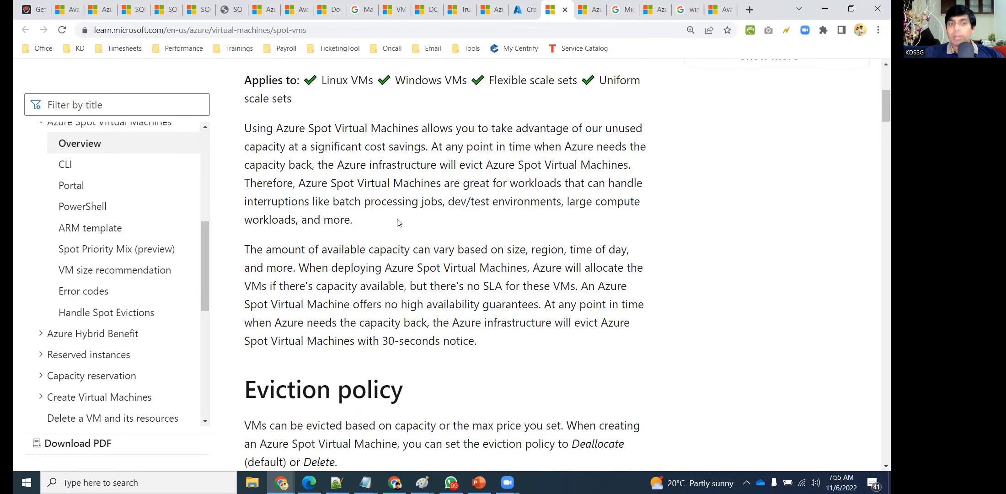
scroll(398, 222, up, 1)
drag(276, 182, 642, 183)
click(501, 219)
drag(255, 200, 373, 200)
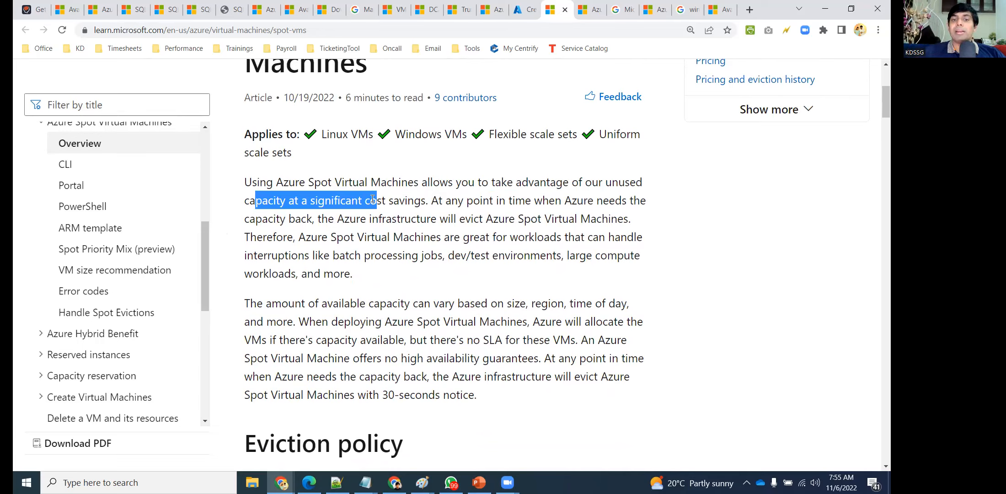
click(449, 231)
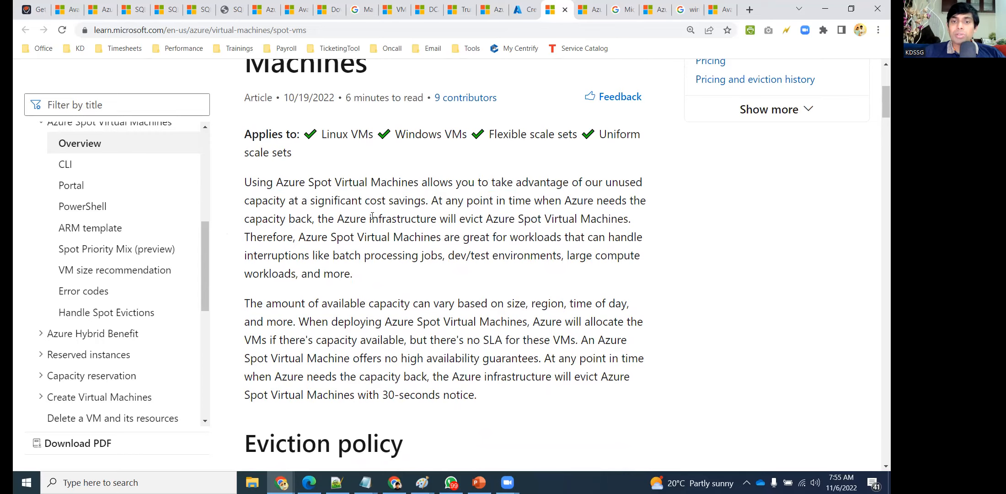
drag(494, 223, 604, 223)
click(605, 223)
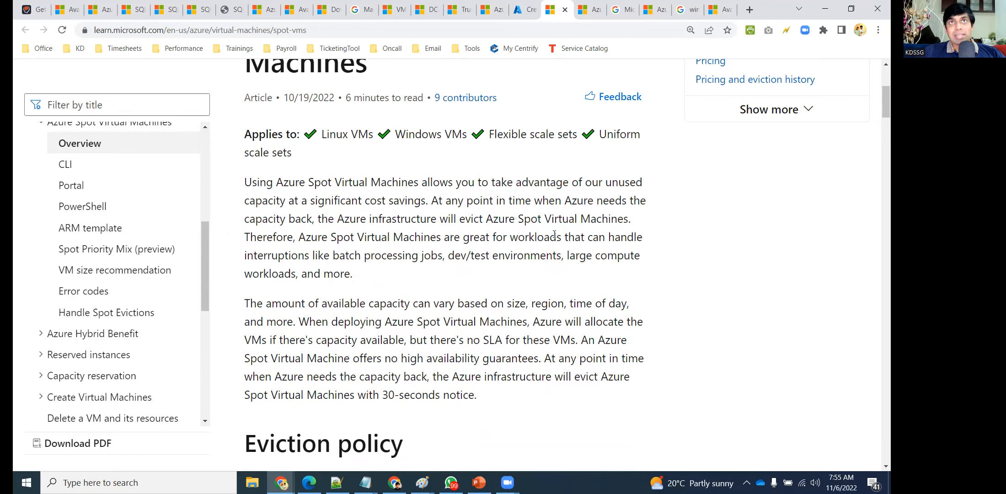
Review the eviction policy and limitations sections, including the table of maximum price options and their outcomes
scroll(461, 249, down, 5)
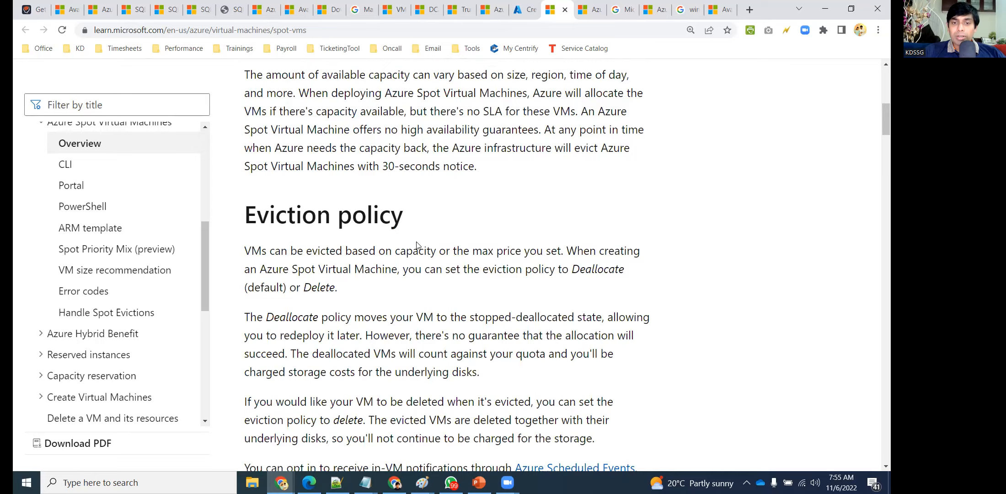
scroll(426, 252, down, 15)
scroll(432, 253, down, 10)
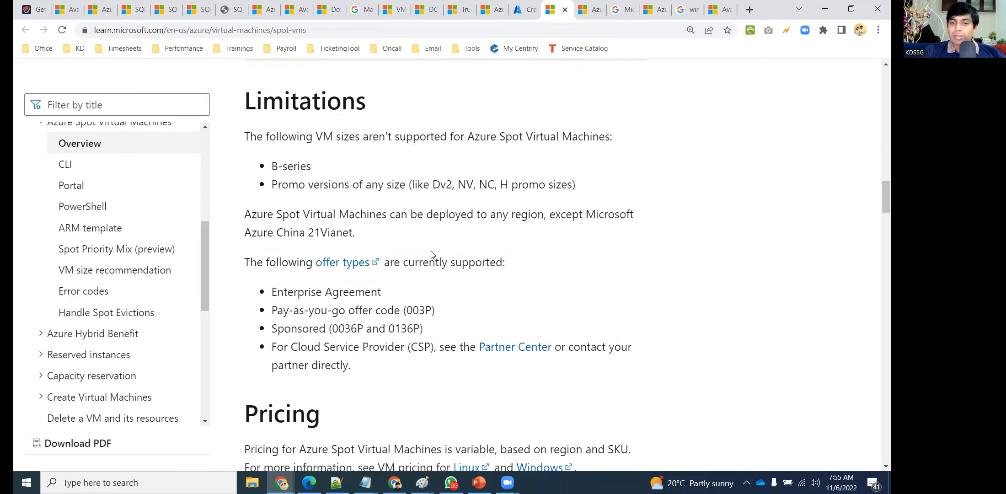
scroll(434, 242, up, 16)
scroll(434, 239, up, 5)
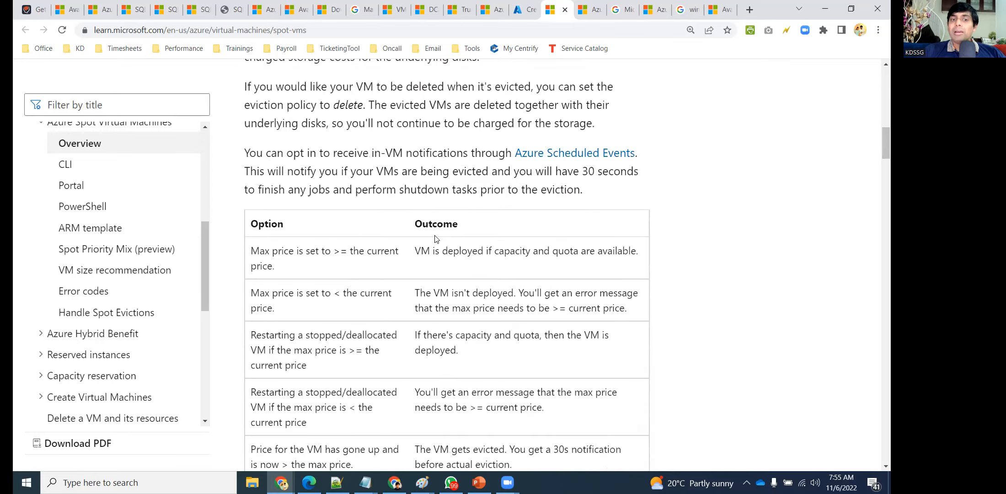
scroll(434, 236, down, 2)
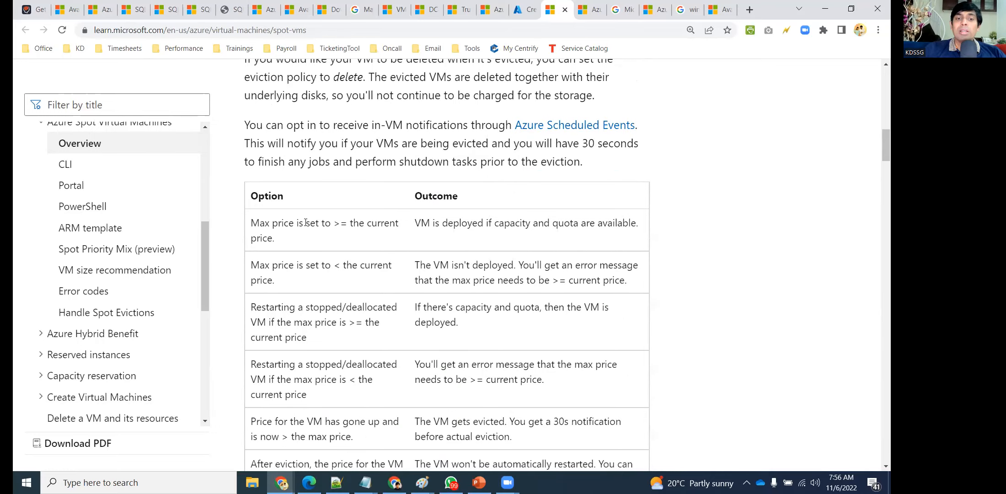
drag(259, 222, 304, 237)
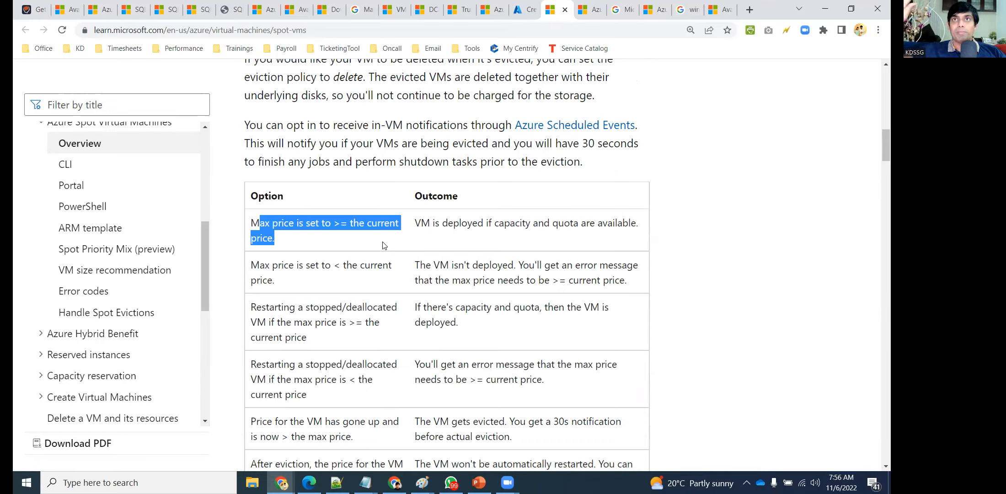
click(357, 317)
scroll(358, 320, down, 1)
scroll(358, 319, down, 3)
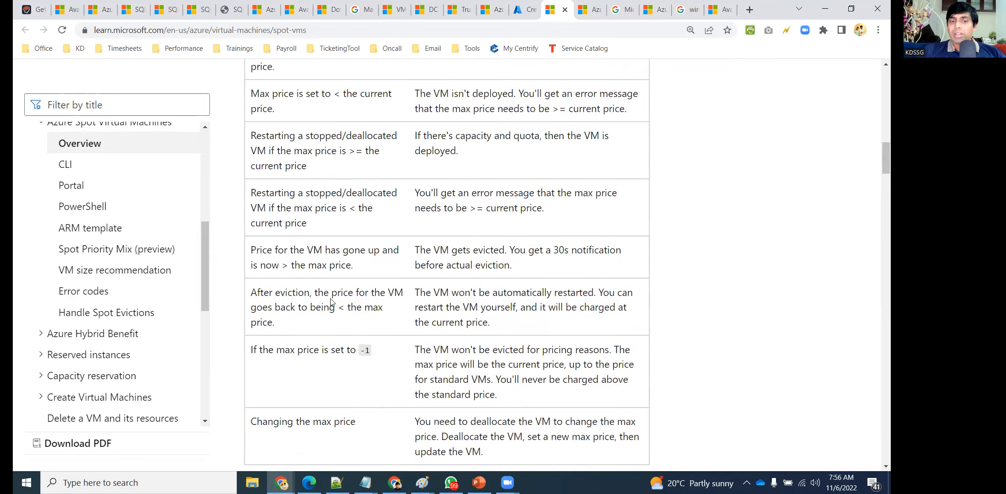
scroll(331, 286, down, 2)
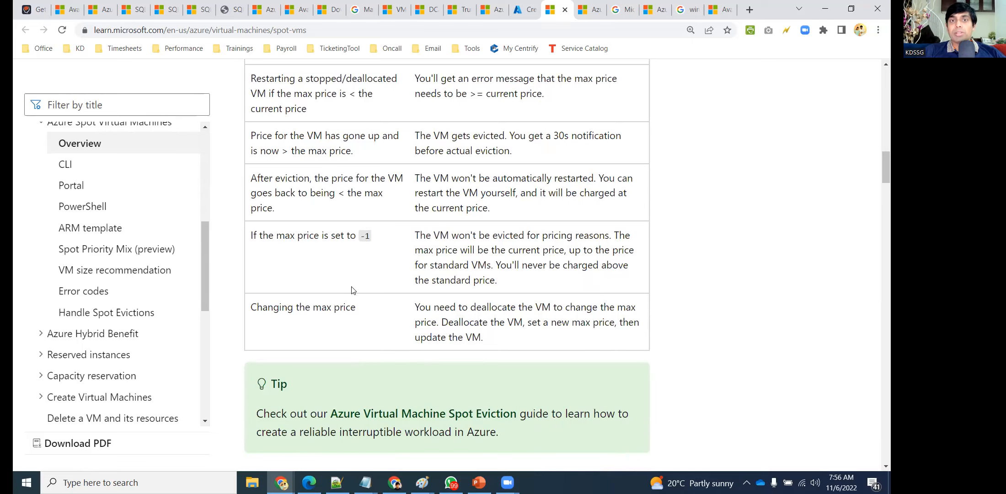
Return to the virtual machine form, enable the Azure Spot discount and set the eviction type to Capacity only
click(526, 10)
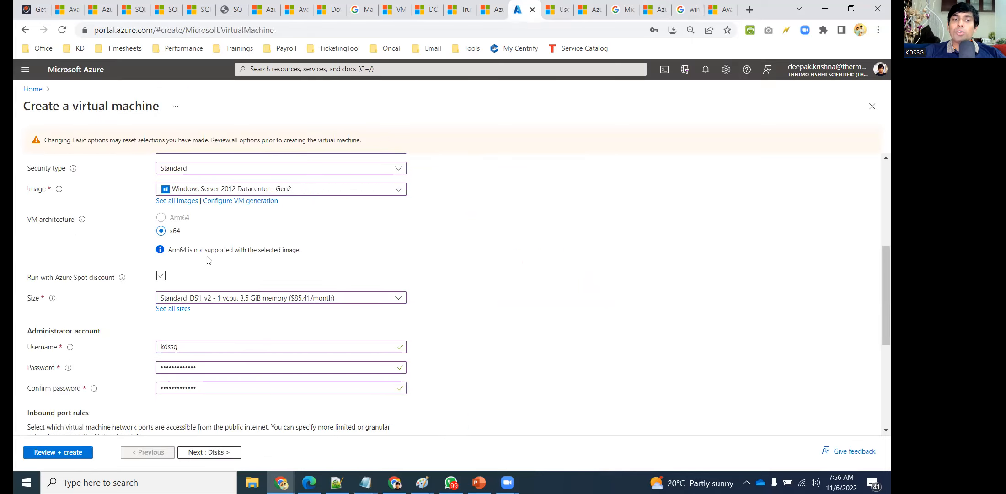
click(158, 277)
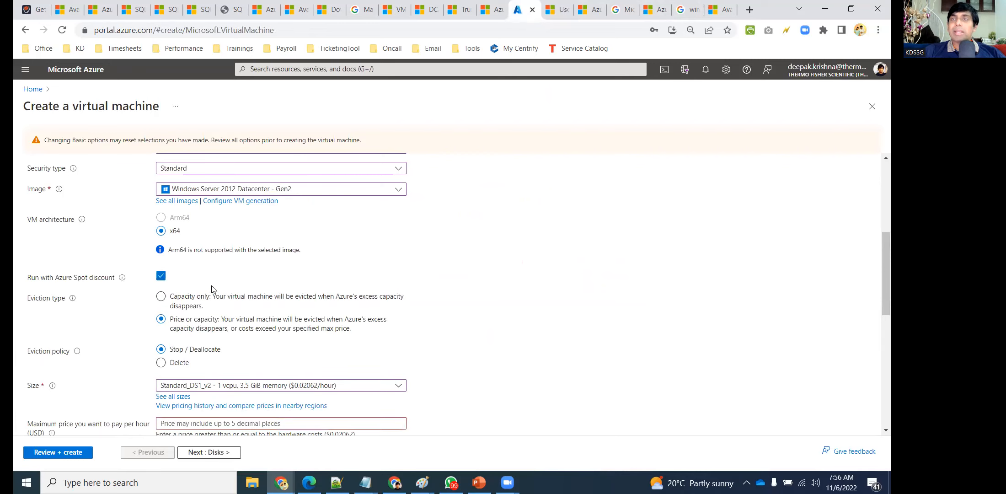
click(186, 302)
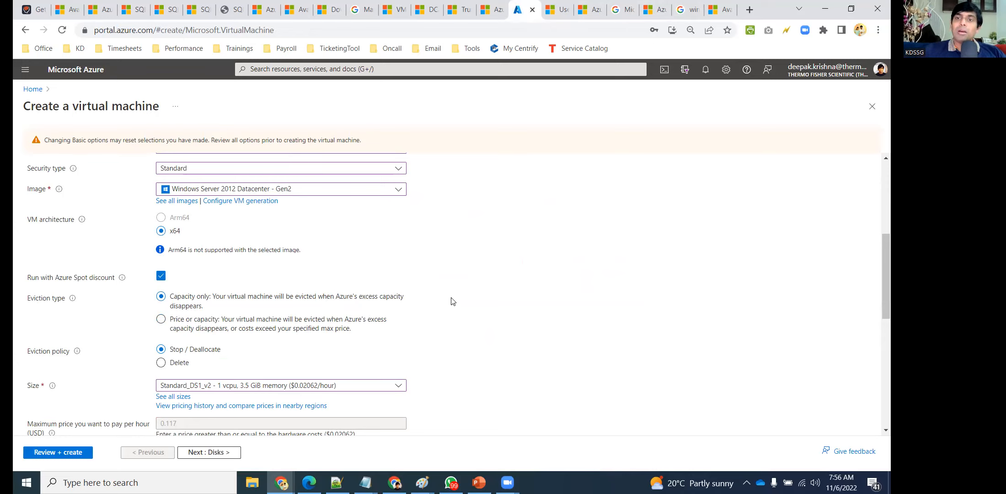
Search the Azure Spot article for "capacit" and read the passage about eviction when Azure needs capacity back
click(556, 9)
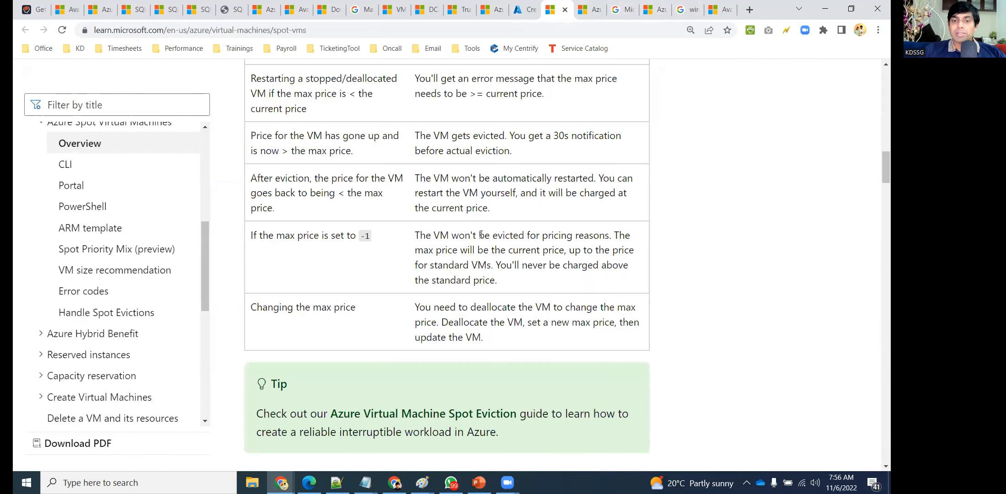
scroll(450, 301, down, 5)
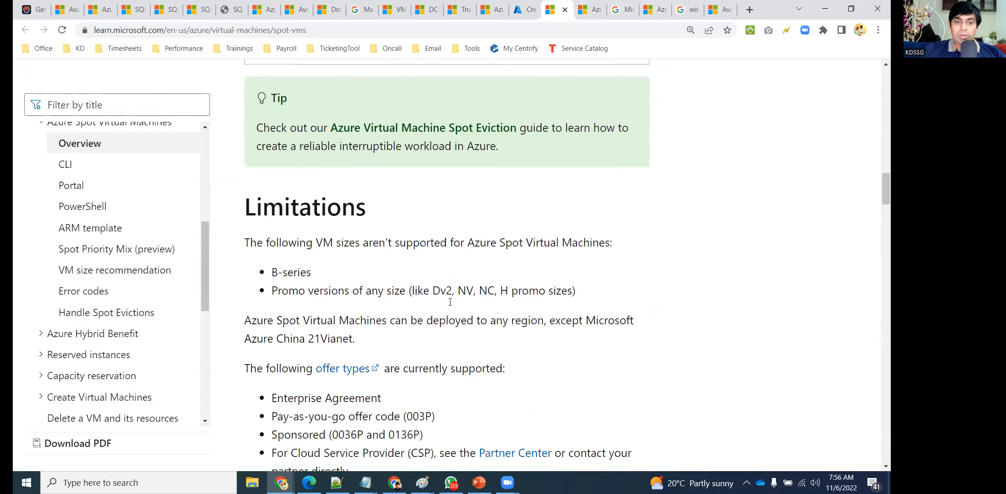
scroll(450, 302, down, 6)
scroll(450, 305, down, 7)
key(ctrl+f)
text(capacit)
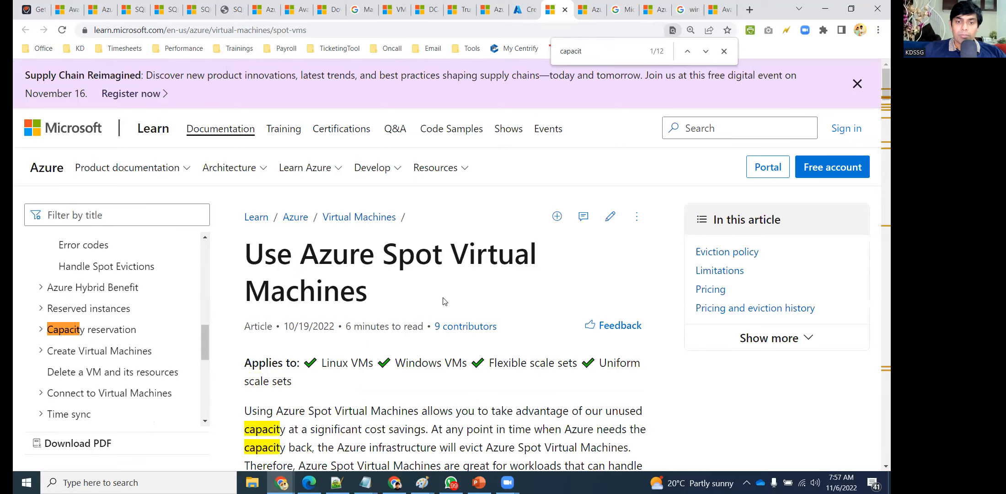
scroll(443, 301, down, 2)
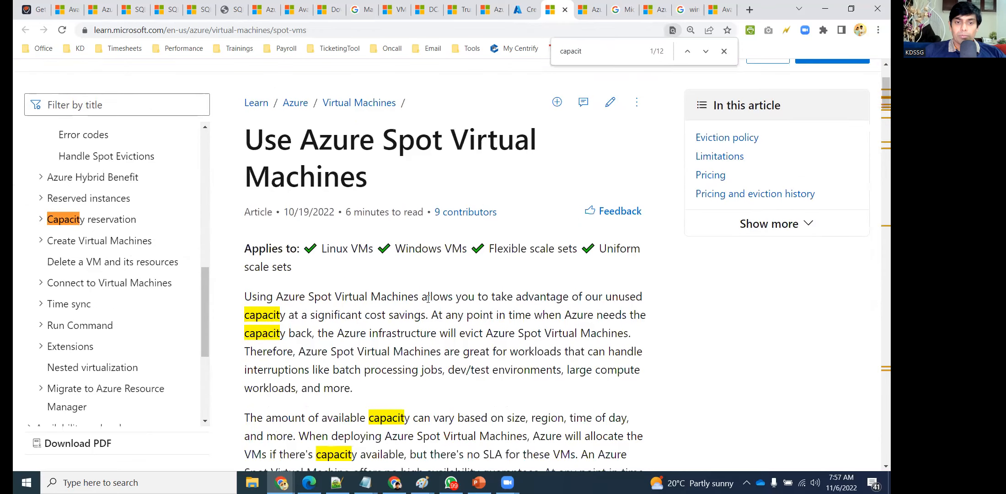
scroll(429, 302, down, 1)
drag(432, 258, 463, 279)
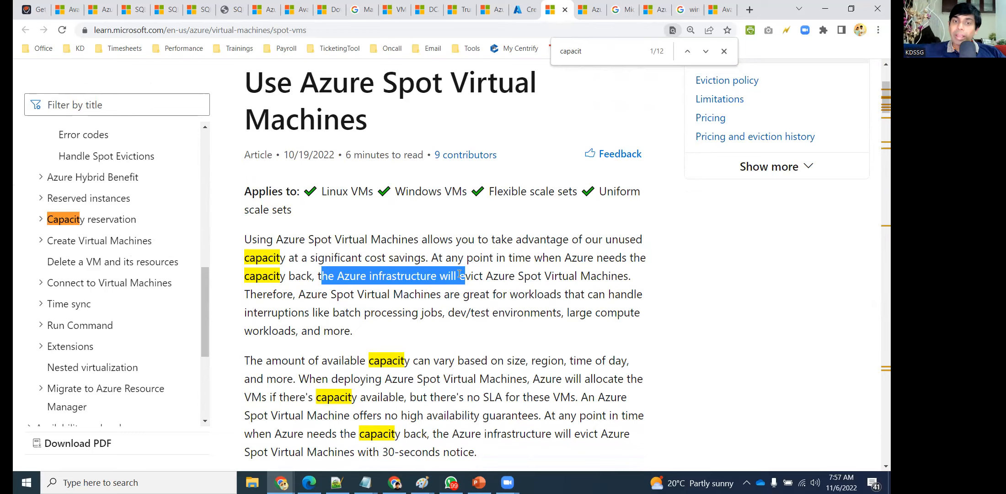
Return to the virtual machine form and set the eviction type to Price or capacity
click(526, 10)
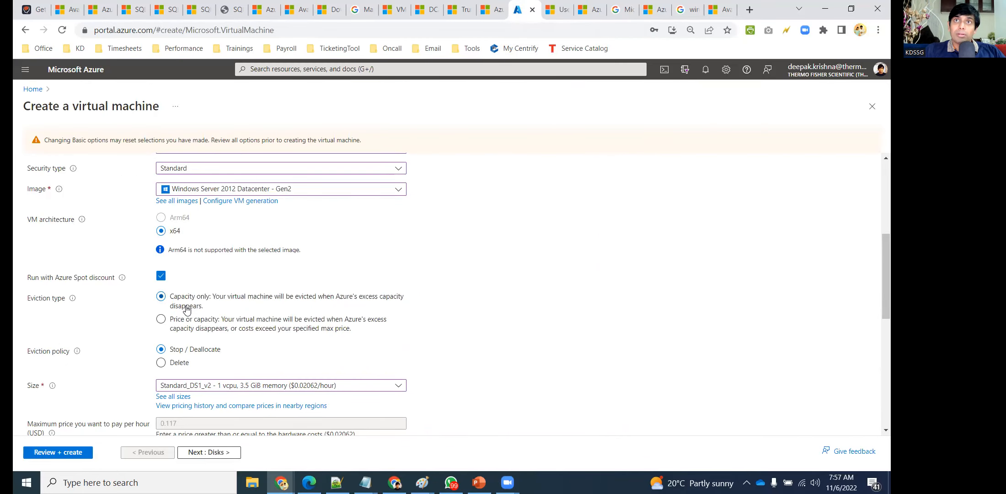
click(180, 325)
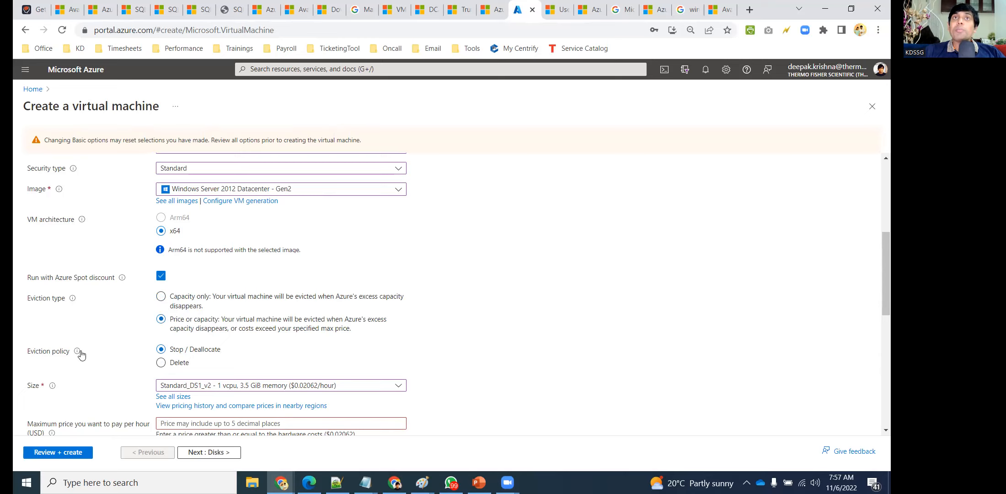
Try the Delete eviction policy and the Capacity only eviction type, returning to Price or capacity with Stop / Deallocate
click(178, 361)
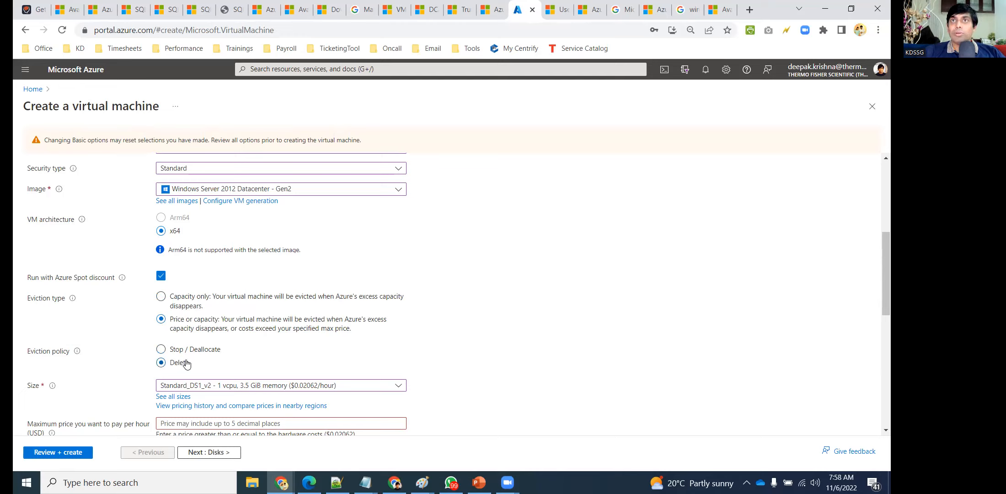
click(175, 351)
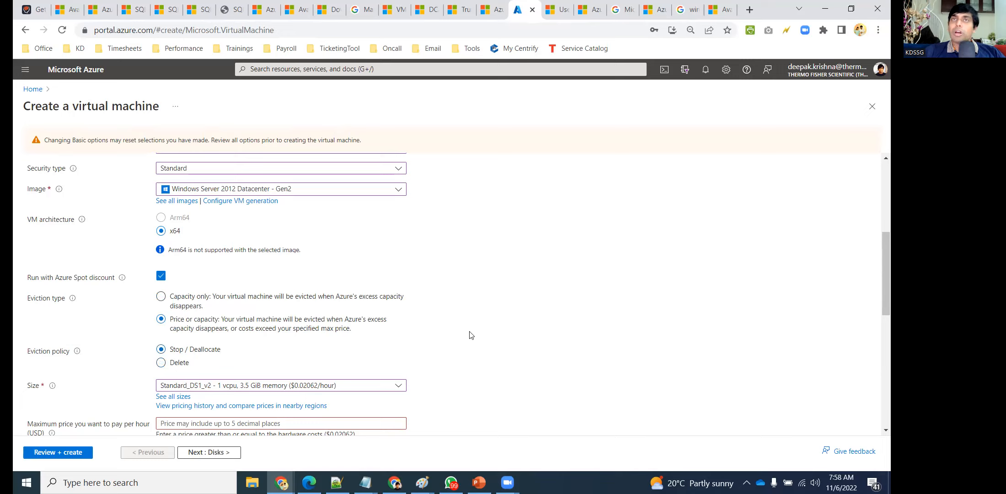
click(188, 296)
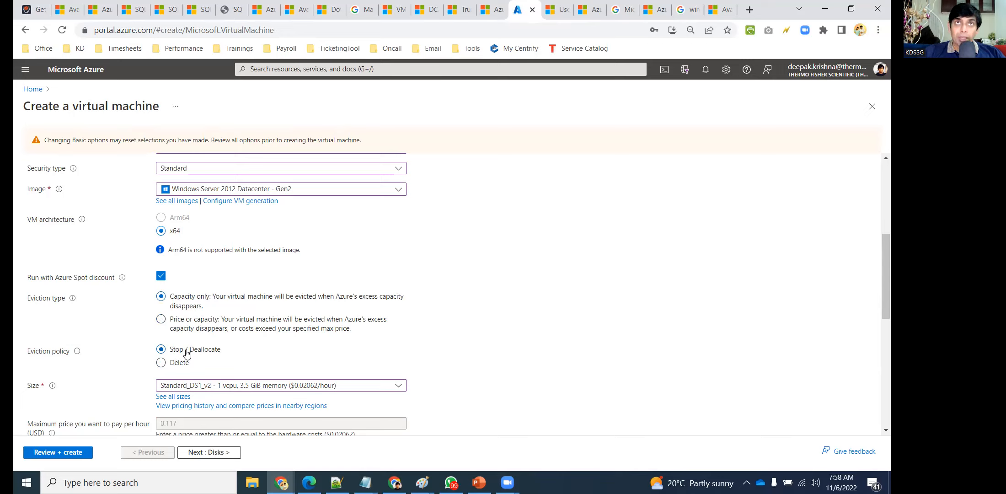
click(179, 326)
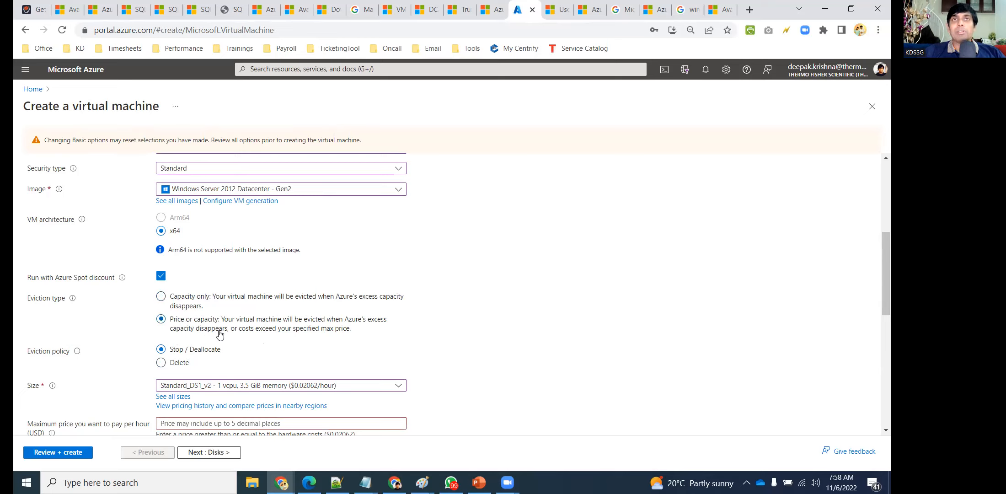
click(175, 352)
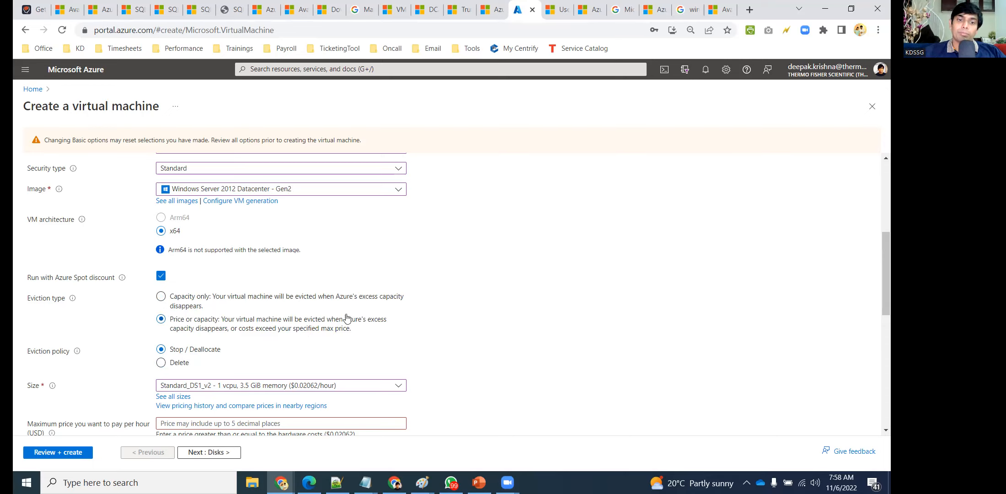
click(171, 364)
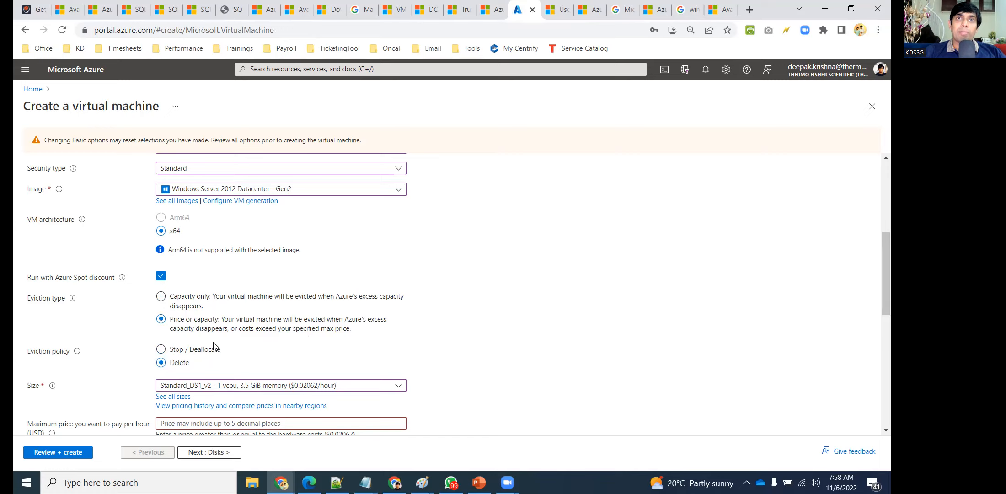
click(164, 350)
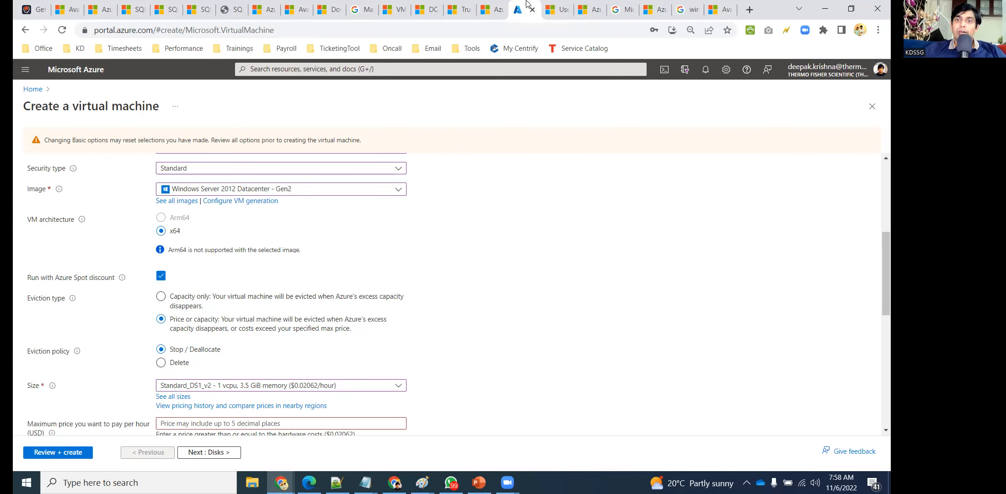
Return to the Azure Spot article and read the passage on how much notice is given before eviction
key(ctrl+shift+Tab)
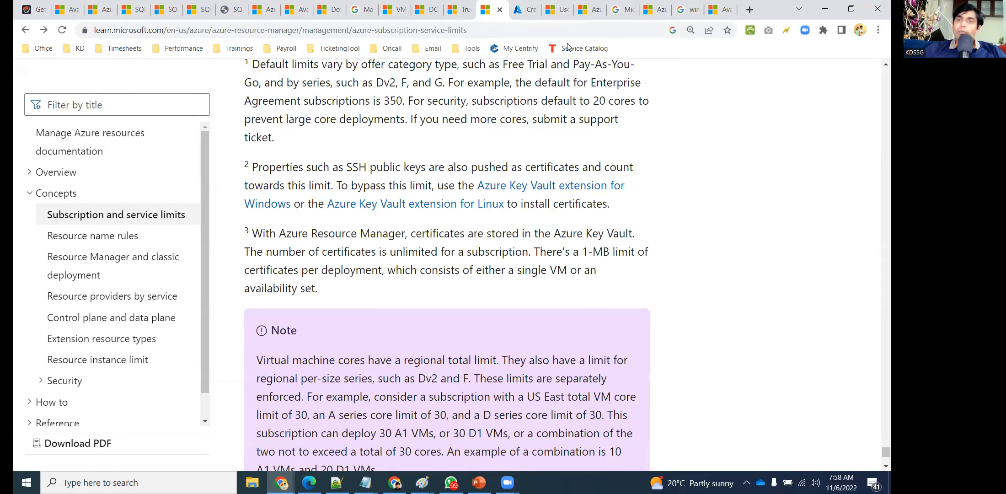
click(561, 10)
click(528, 265)
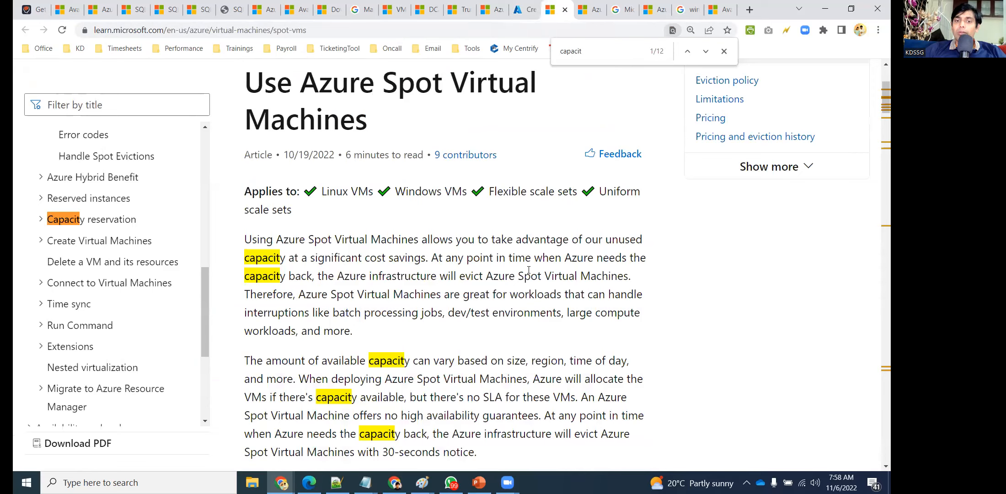
scroll(528, 264, down, 2)
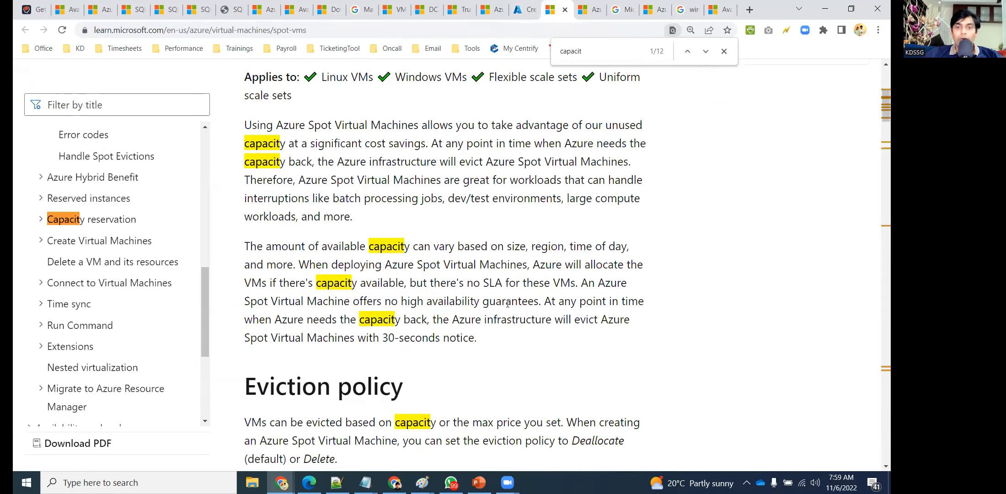
drag(436, 319, 484, 339)
click(545, 339)
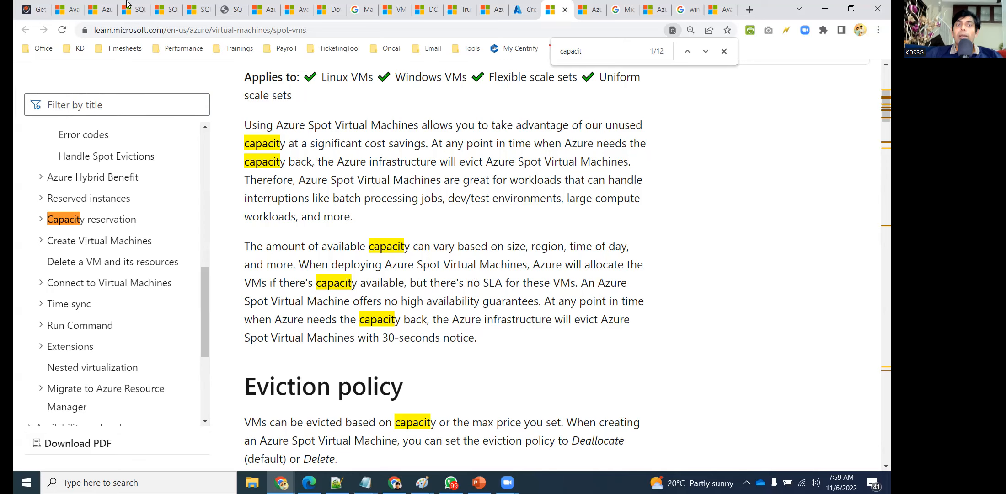
Go back to the virtual machine form, check the maximum hourly price requirement and turn off the Azure Spot discount
click(525, 9)
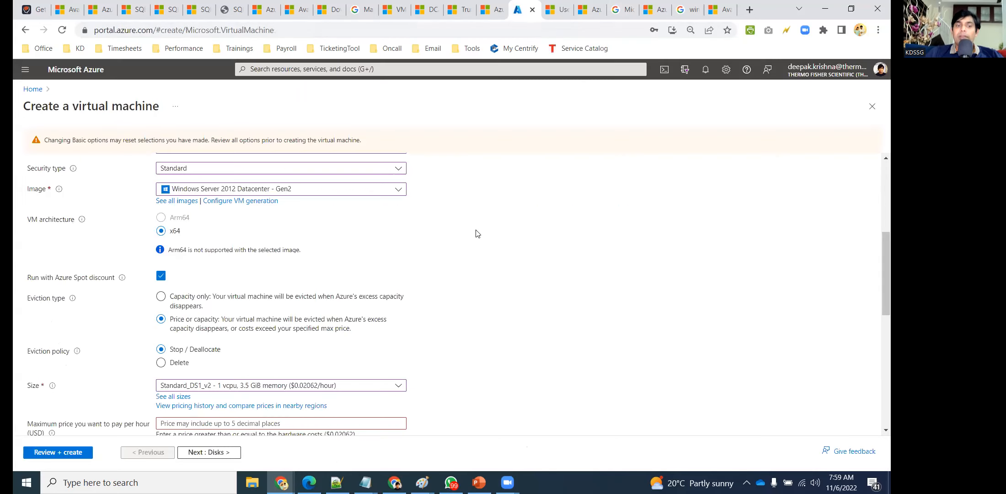
scroll(294, 309, down, 3)
scroll(293, 309, down, 1)
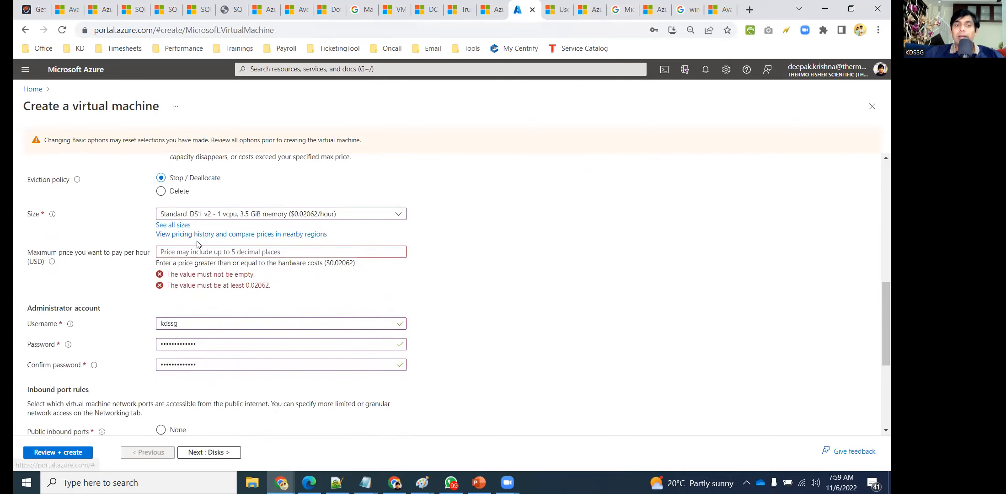
scroll(223, 208, up, 2)
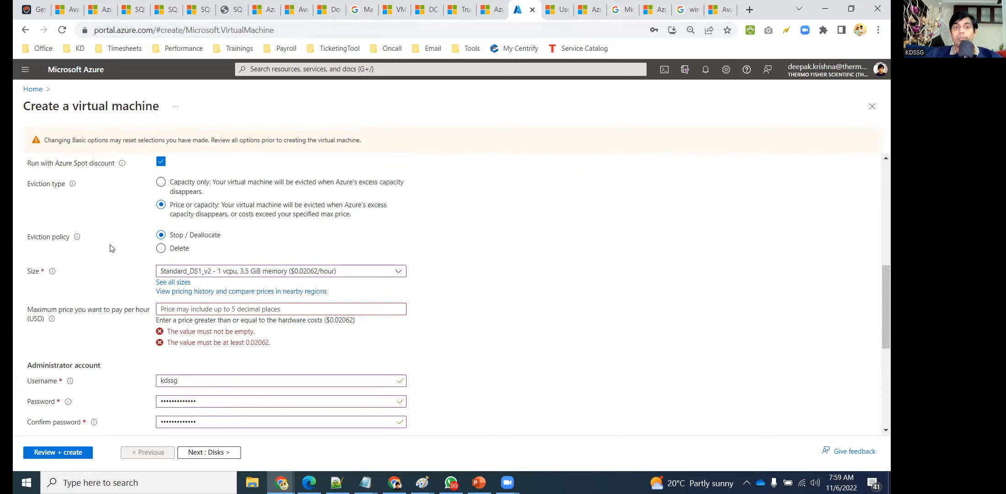
scroll(189, 245, up, 3)
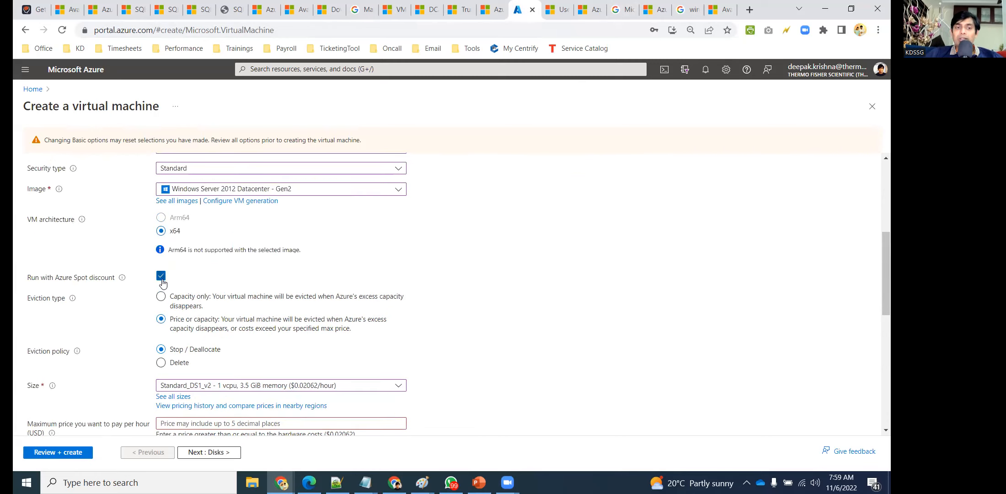
click(161, 276)
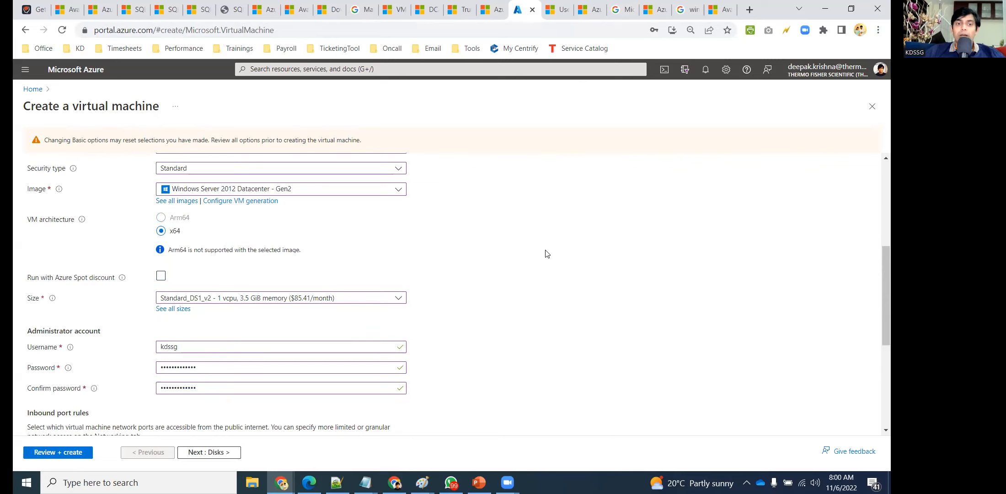
Opt to use an existing Windows Server license and confirm its eligibility for the Azure Hybrid Benefit
scroll(400, 282, down, 3)
scroll(400, 282, down, 2)
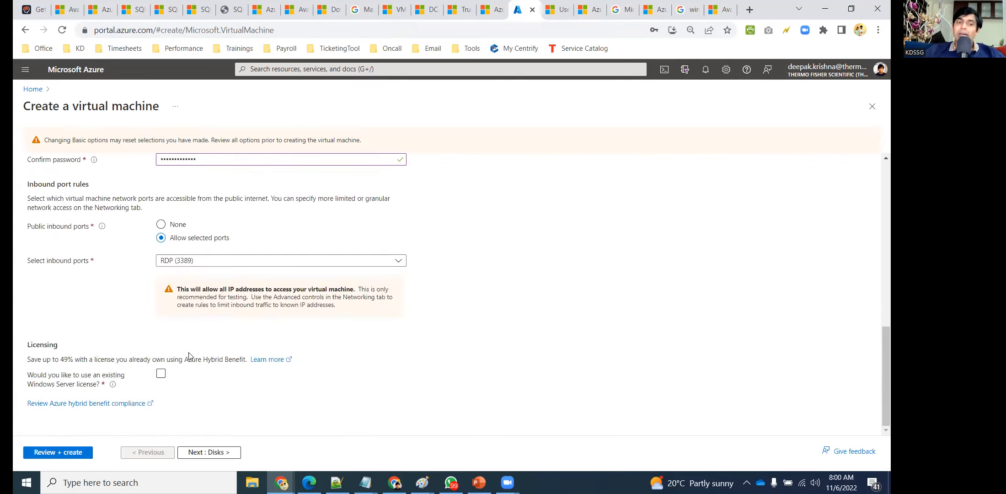
click(161, 374)
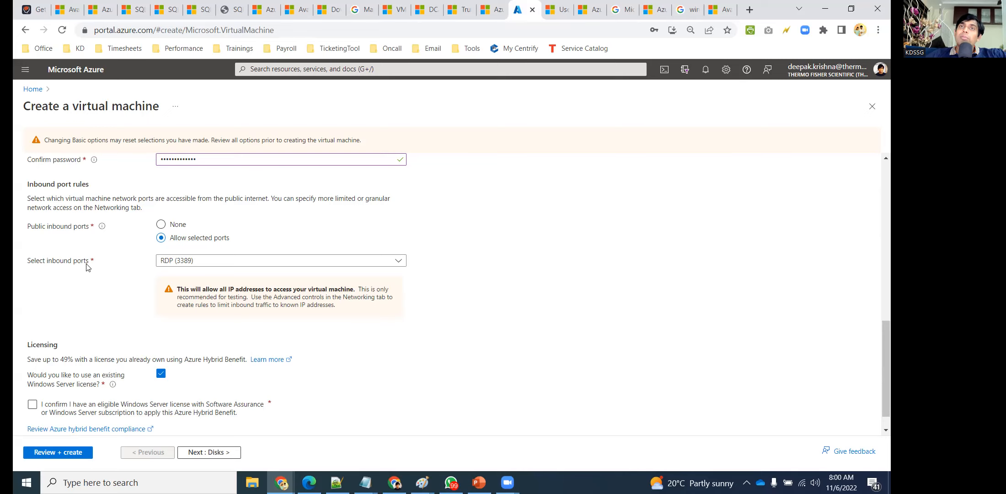
scroll(222, 259, up, 8)
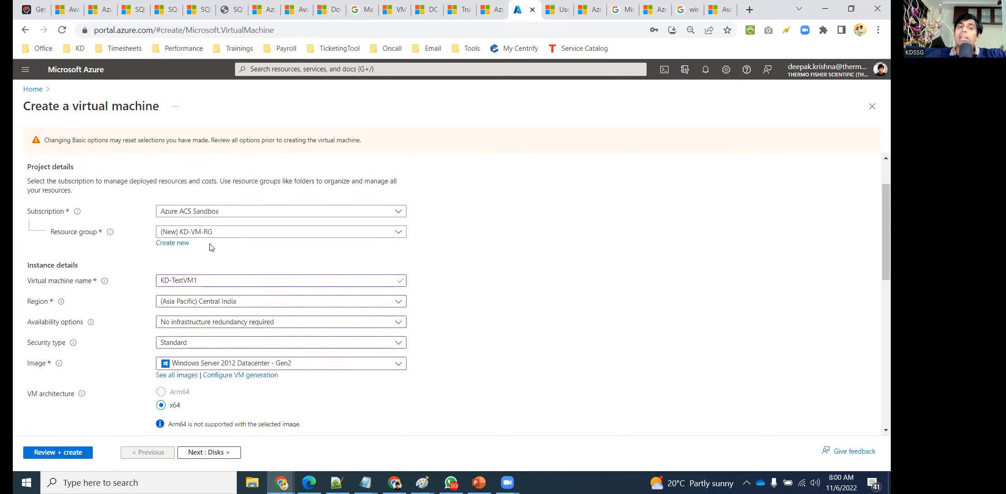
scroll(158, 311, down, 8)
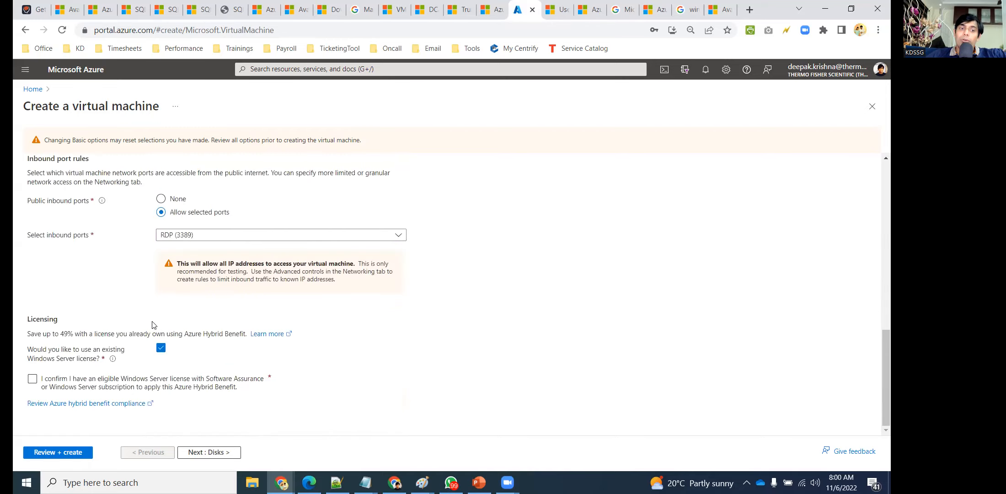
click(32, 379)
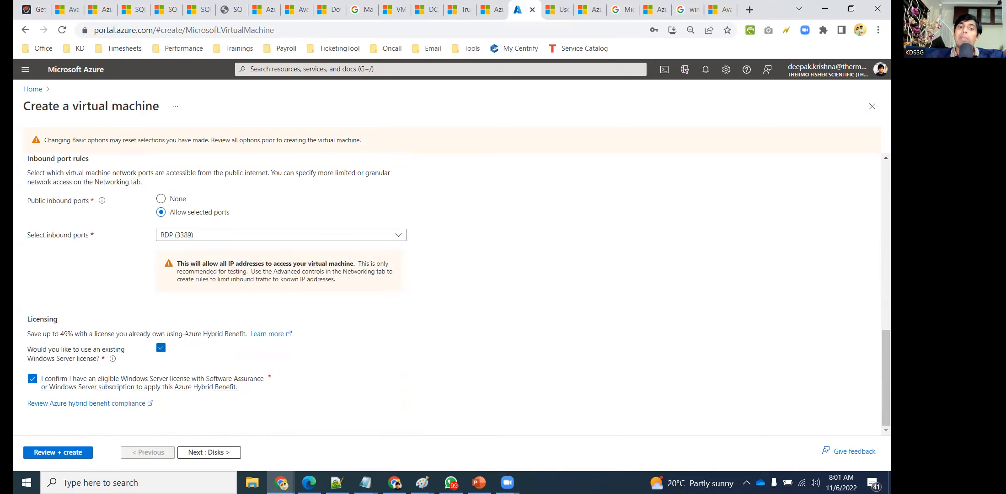
Read the Azure Hybrid Benefit eligibility wording and opt out of using an existing Windows Server license
drag(184, 333, 245, 333)
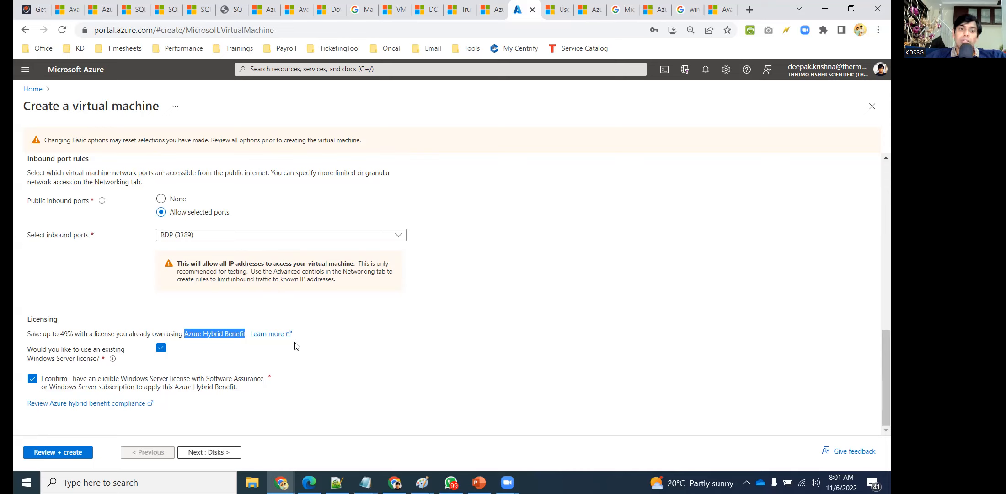
drag(91, 378, 213, 392)
click(240, 391)
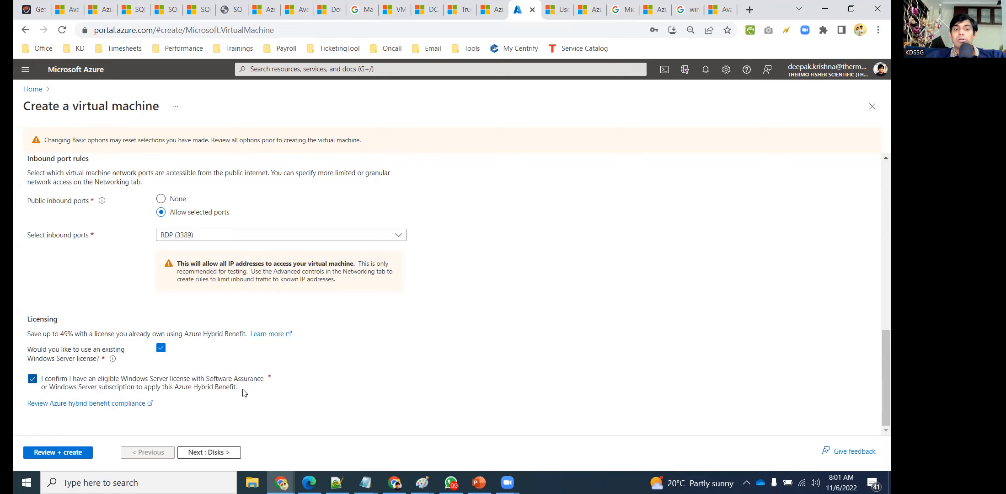
click(143, 382)
click(161, 349)
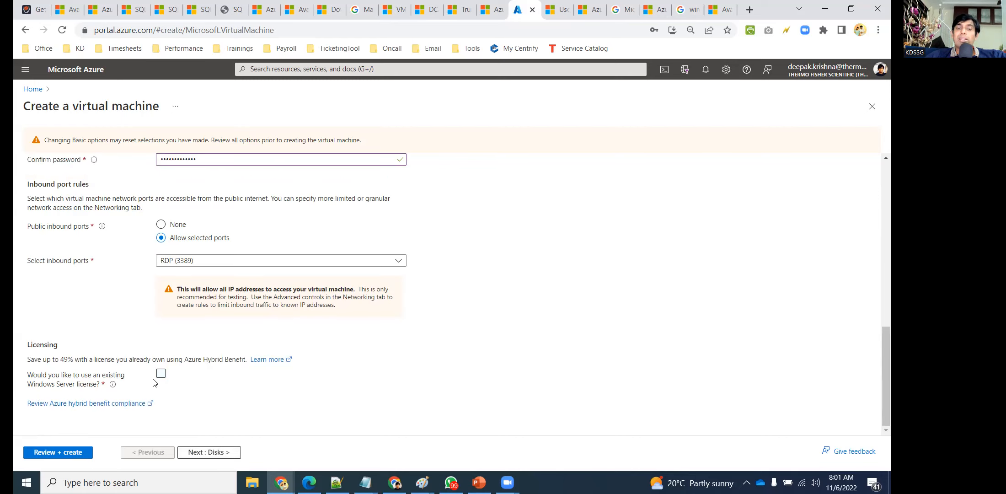
Review the basic settings, go to the disk settings and set the OS disk type to Standard HDD (locally-redundant storage)
scroll(200, 338, up, 15)
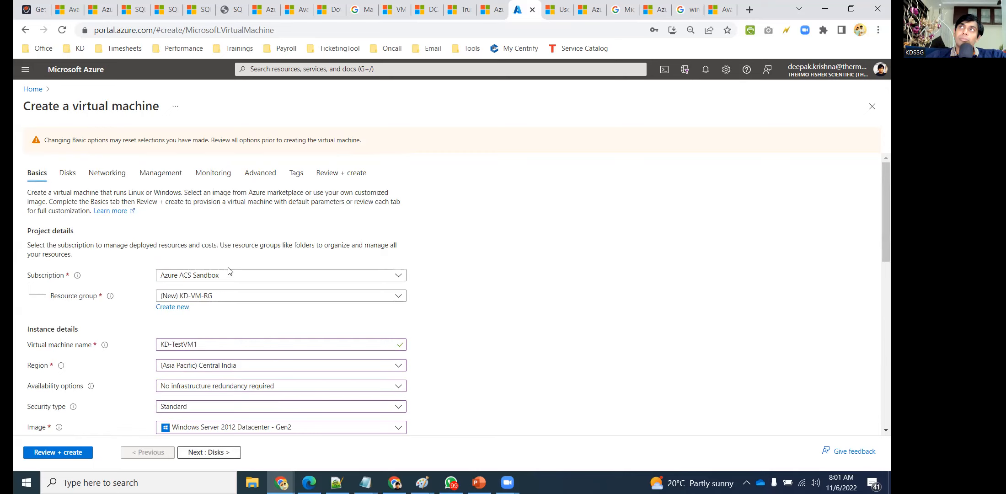
scroll(318, 274, down, 10)
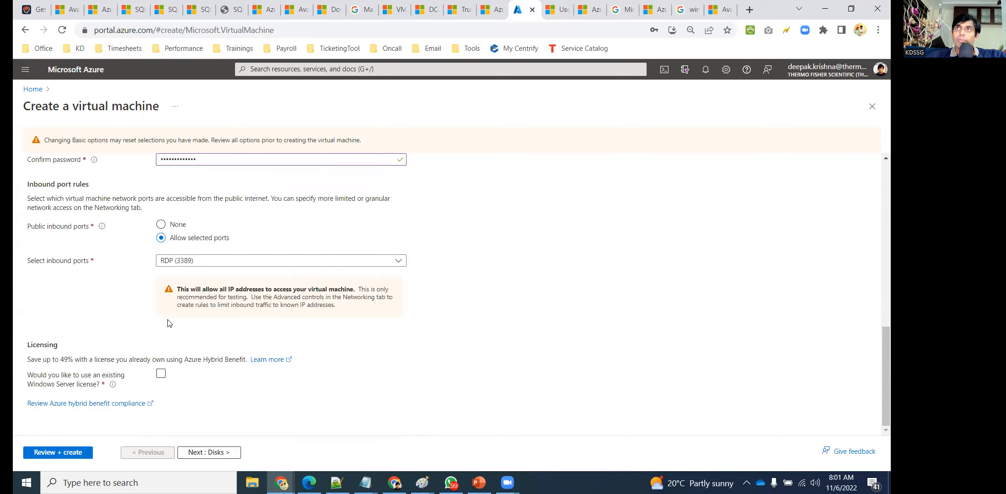
scroll(169, 324, up, 10)
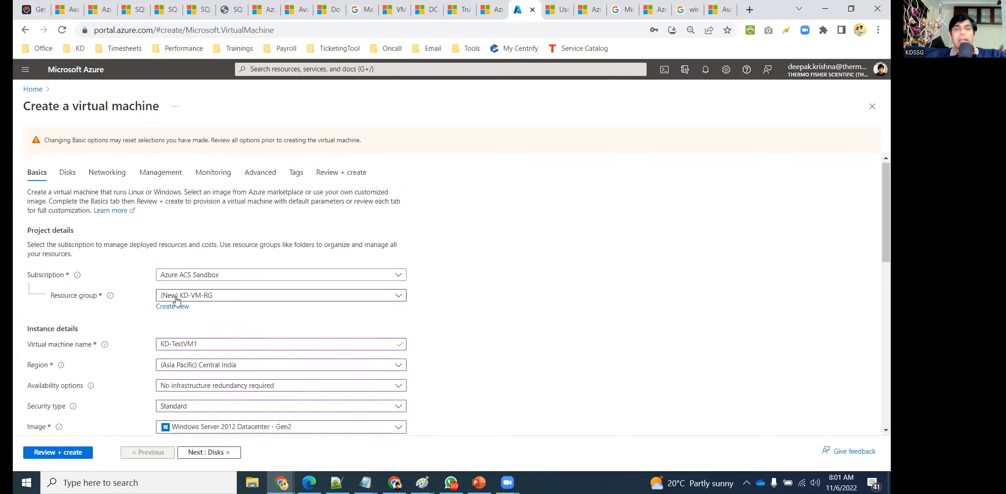
click(67, 172)
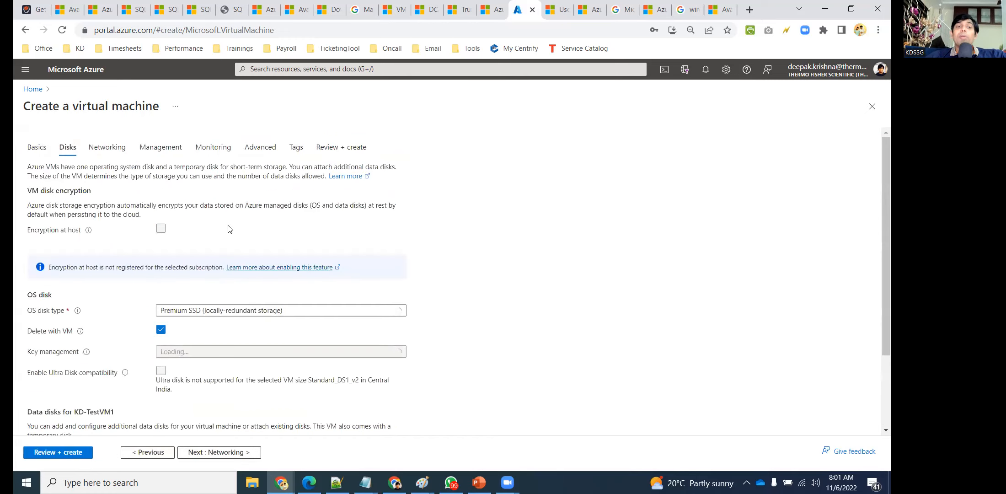
click(228, 314)
click(477, 301)
click(281, 315)
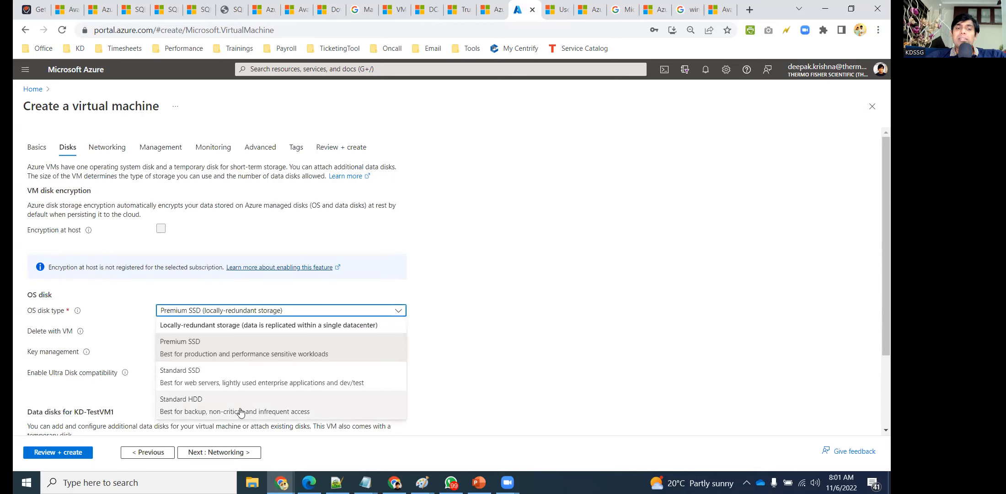
click(240, 405)
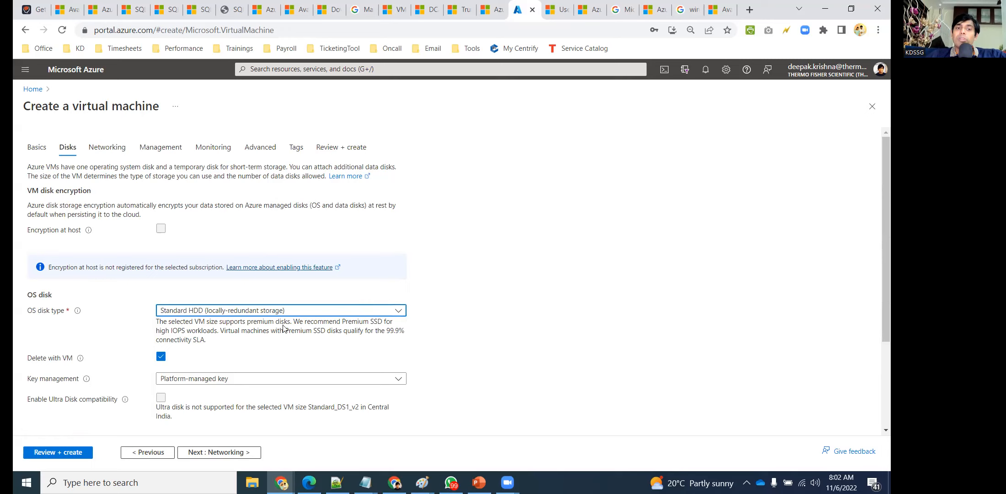
Switch the OS disk type to Premium SSD to compare the options and set it back to Standard HDD
click(264, 314)
click(251, 408)
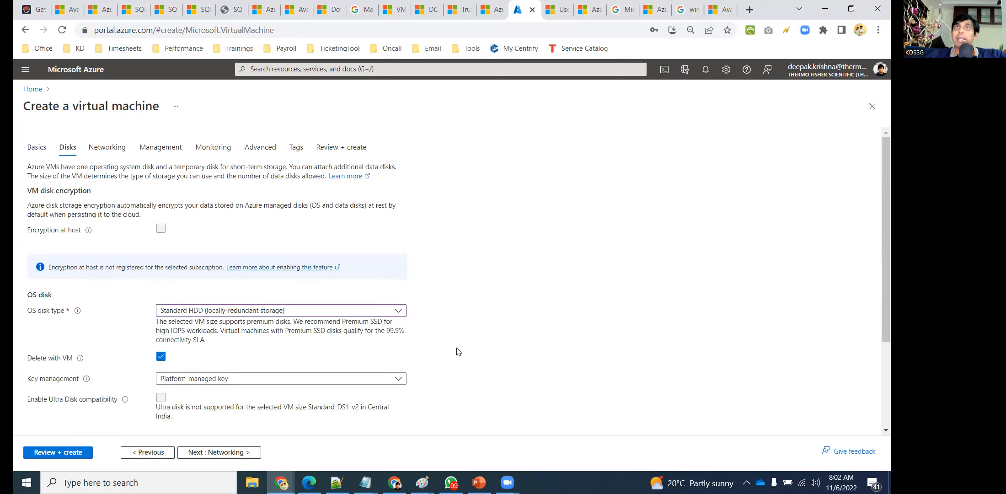
click(234, 312)
click(265, 339)
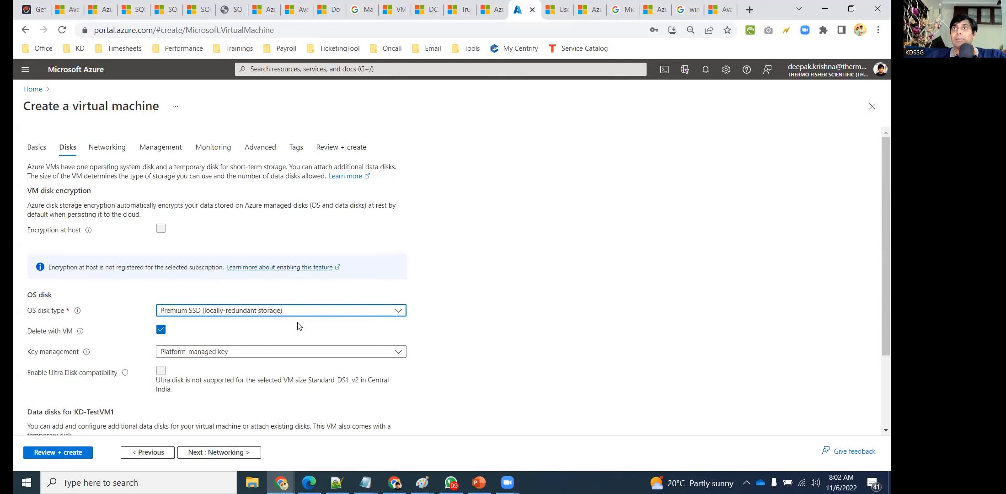
click(250, 313)
click(249, 405)
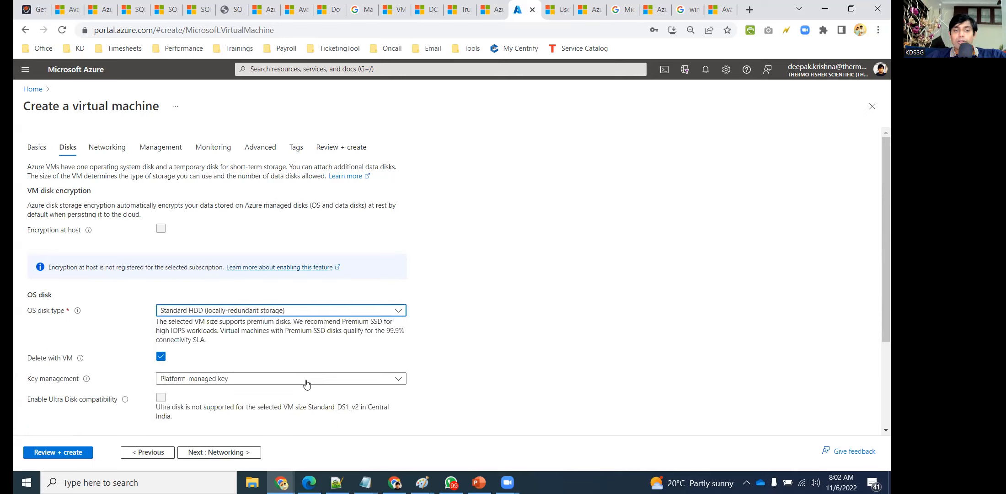
scroll(227, 338, down, 3)
scroll(226, 338, up, 3)
scroll(64, 398, down, 3)
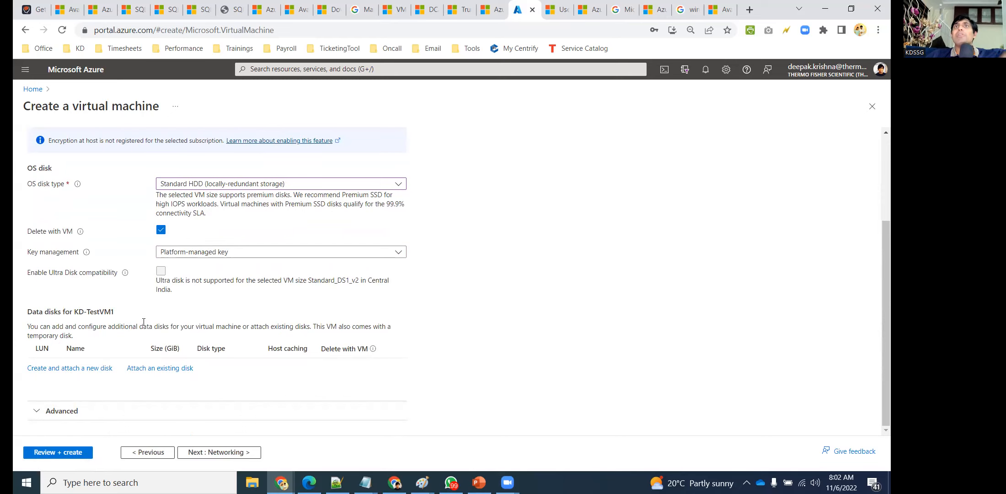
scroll(275, 320, up, 3)
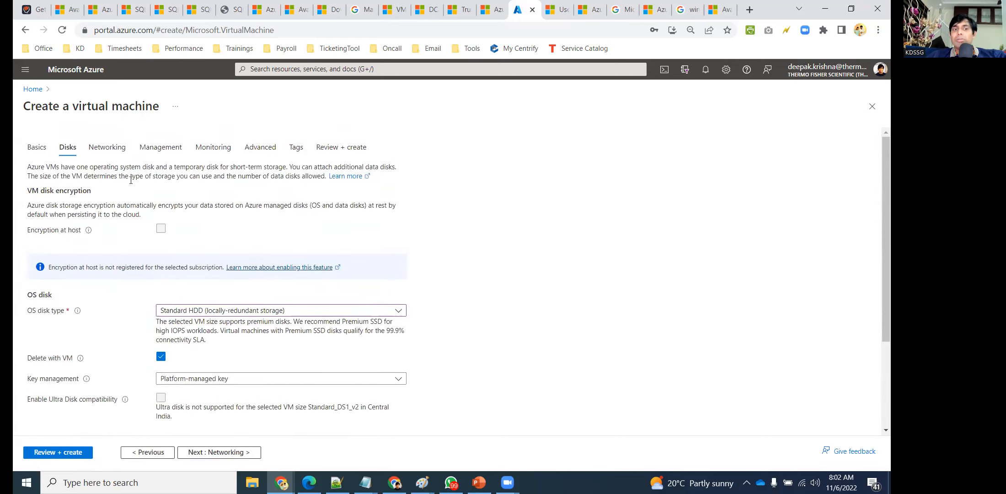
Compare the disk and networking settings and examine the virtual network, public IP and inbound port options
click(105, 148)
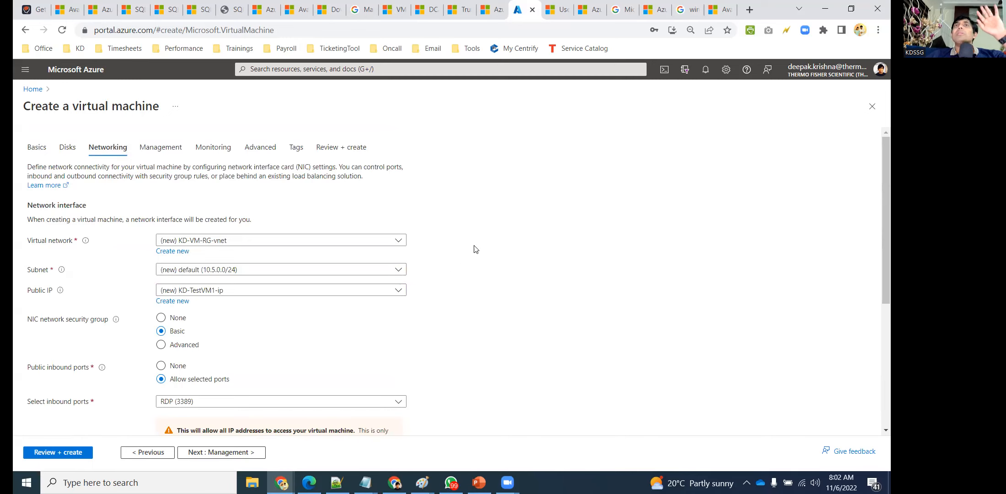
click(68, 149)
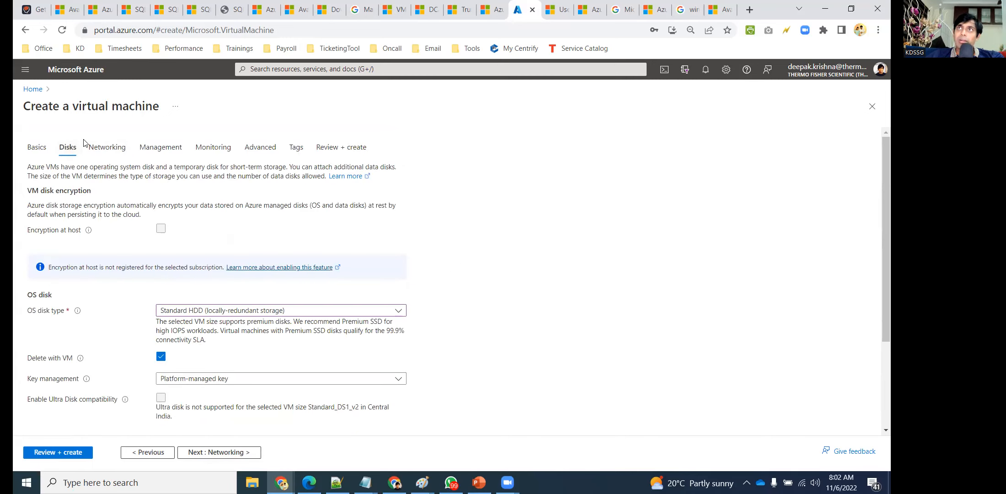
click(107, 147)
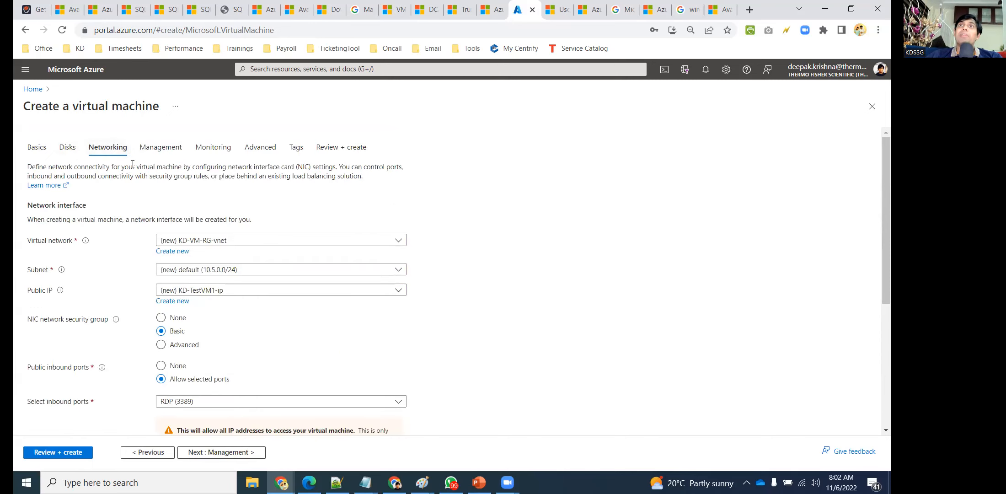
click(64, 147)
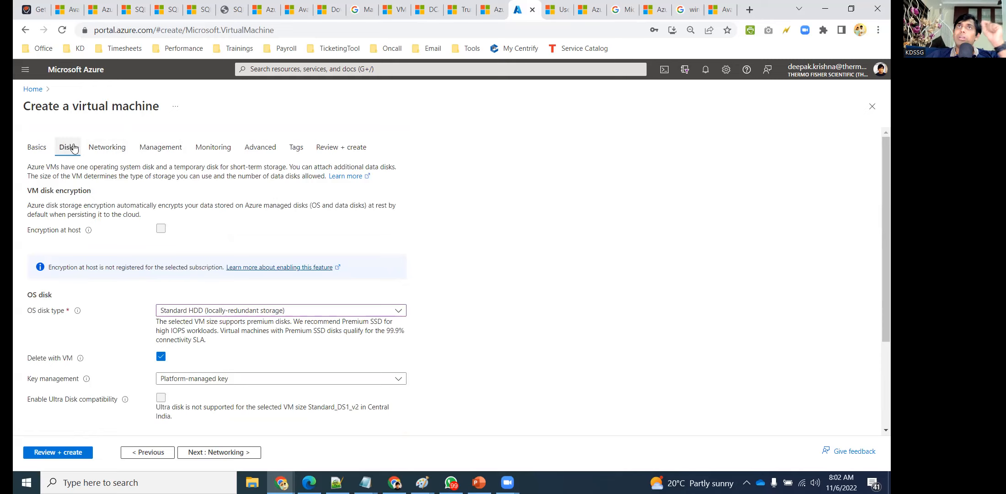
click(114, 154)
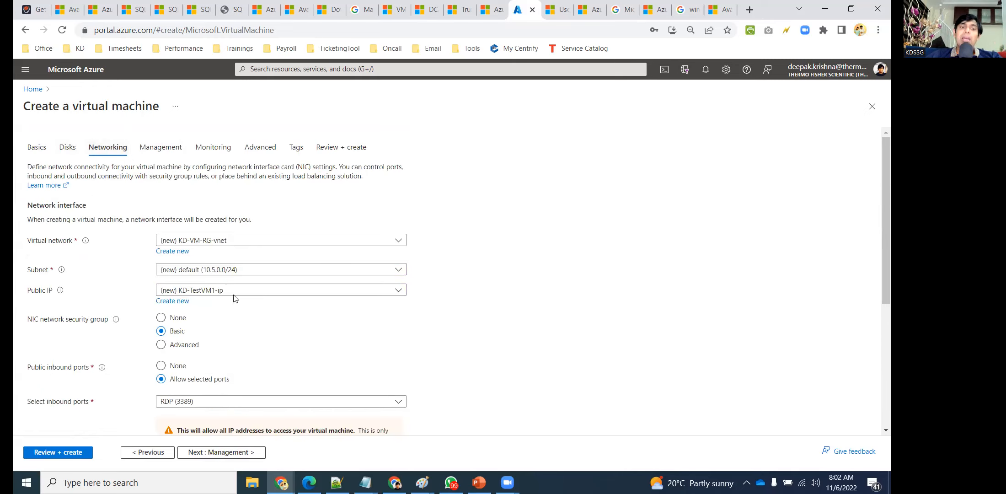
scroll(191, 309, down, 5)
scroll(192, 304, up, 3)
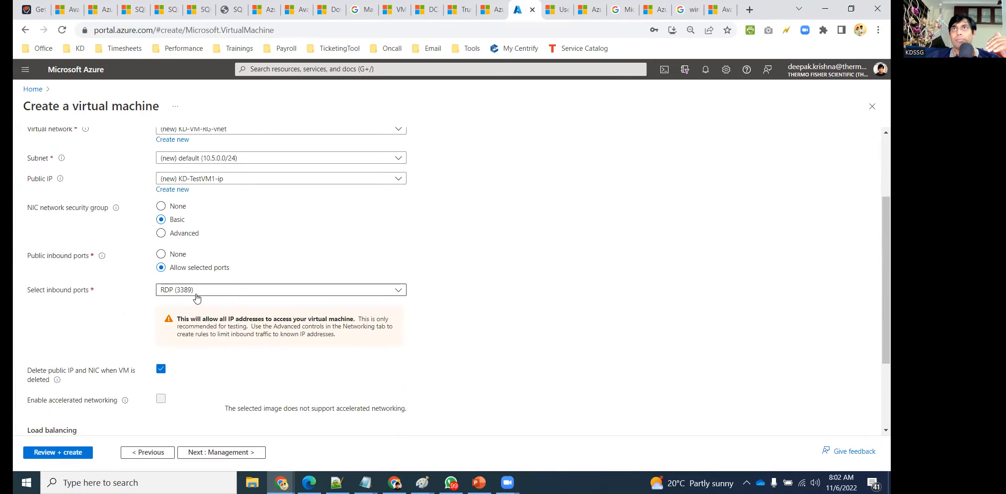
scroll(197, 297, up, 2)
Go to the management settings and examine the managed identity, Azure AD login, backup and guest OS update options
click(161, 147)
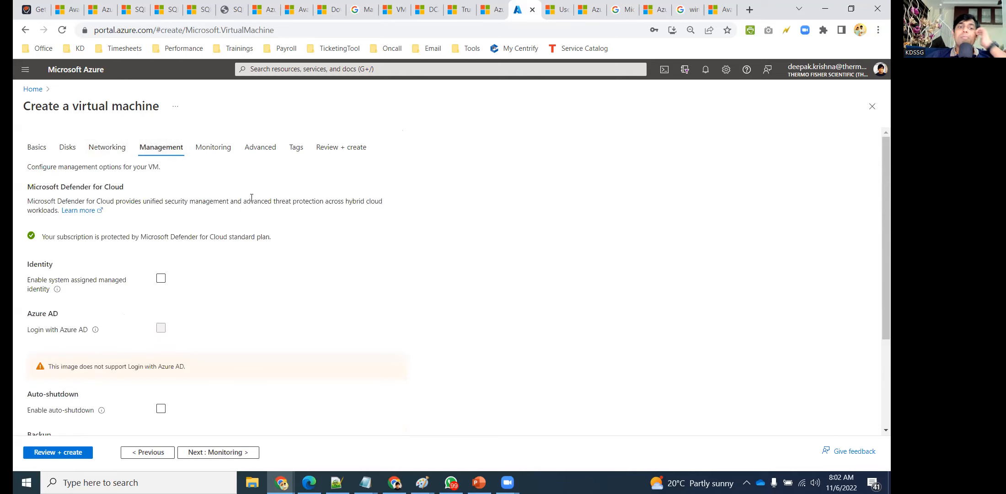
scroll(224, 305, down, 2)
click(160, 294)
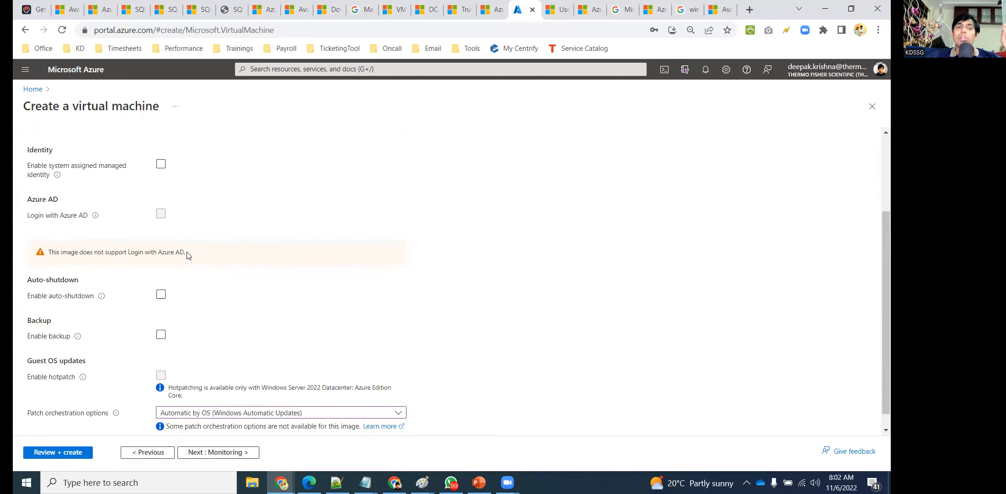
scroll(178, 281, up, 2)
click(161, 278)
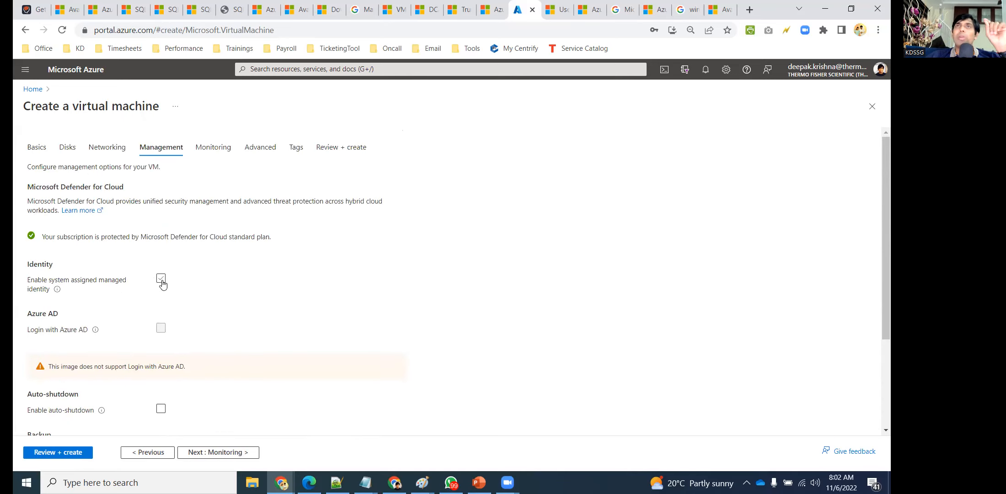
click(160, 278)
scroll(208, 311, down, 2)
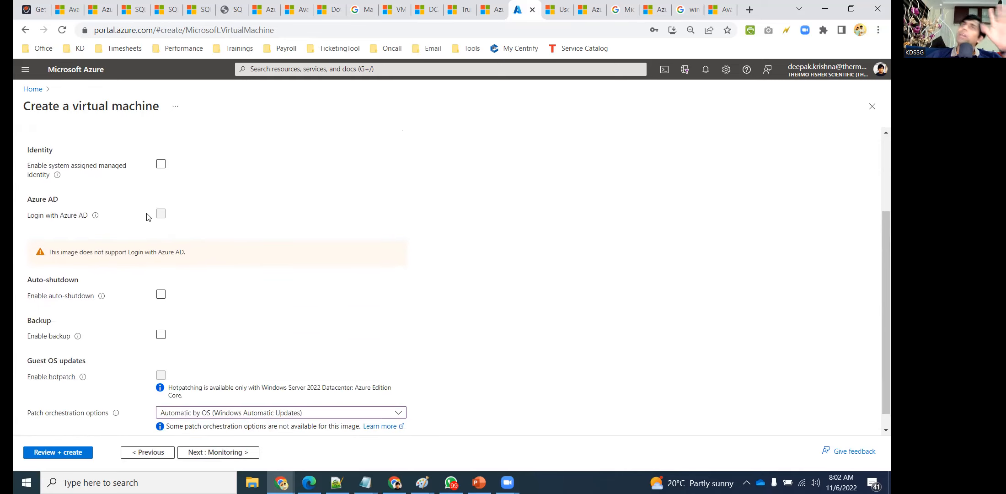
Enable auto-shutdown to view its schedule and notification options, and disable it again
scroll(157, 213, down, 1)
click(160, 277)
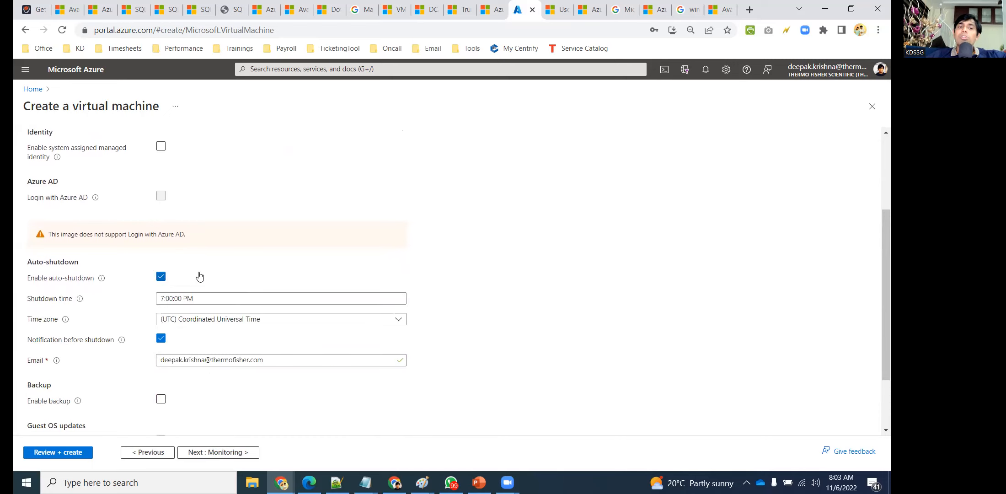
click(159, 279)
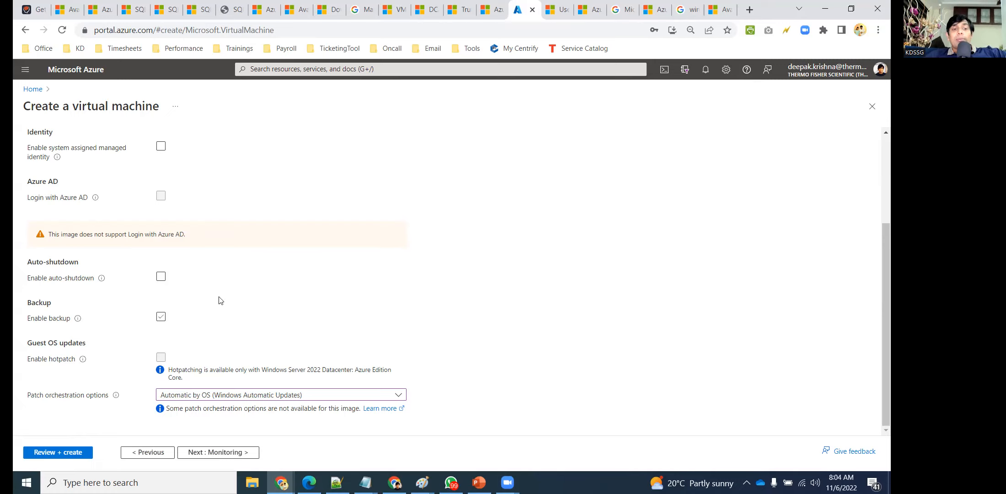
click(161, 283)
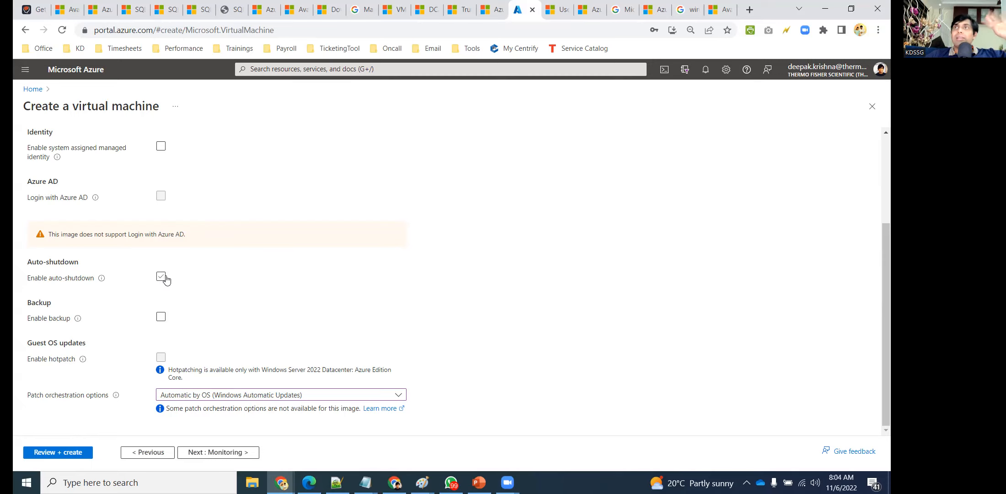
click(164, 276)
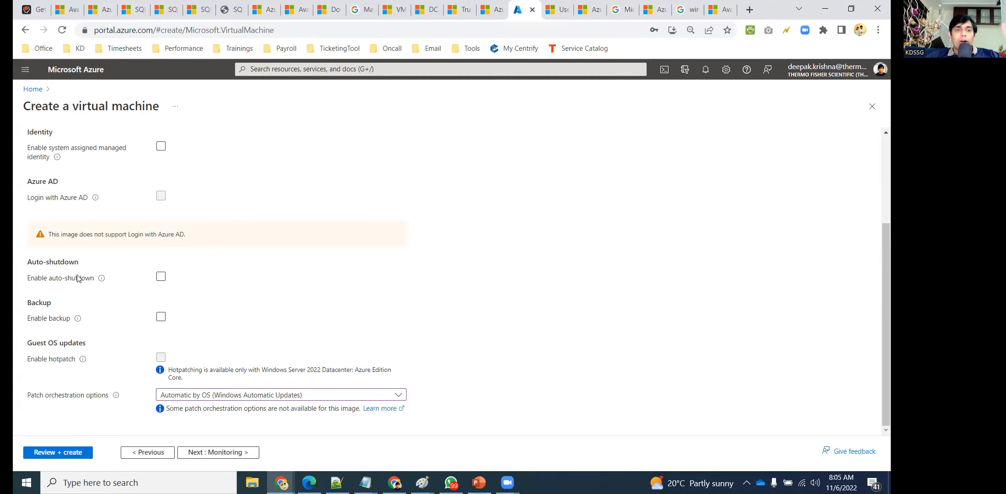
Search the portal for "automation" to find the Automation Accounts service, and close the search
click(312, 68)
text(automation)
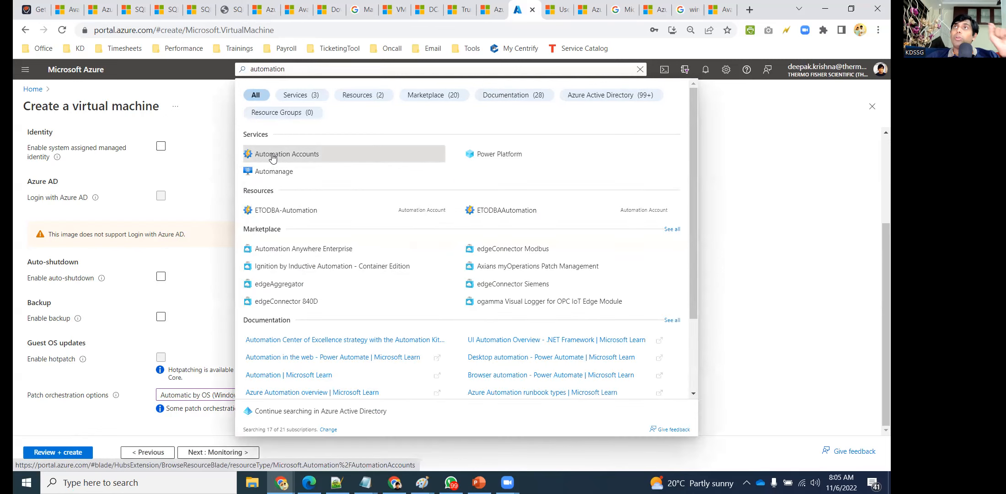
click(728, 226)
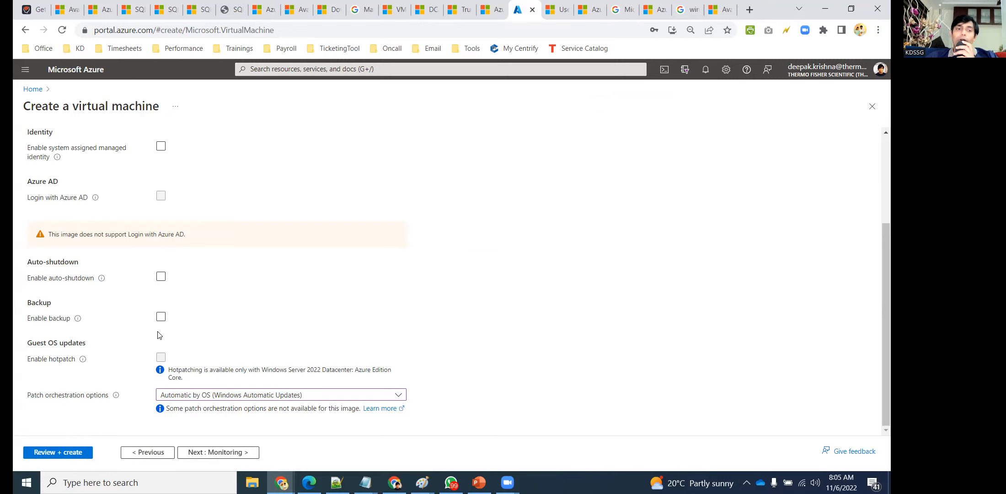
Search the portal for "azure vaults", broaden it to "azure vault" and clear the search text
click(162, 317)
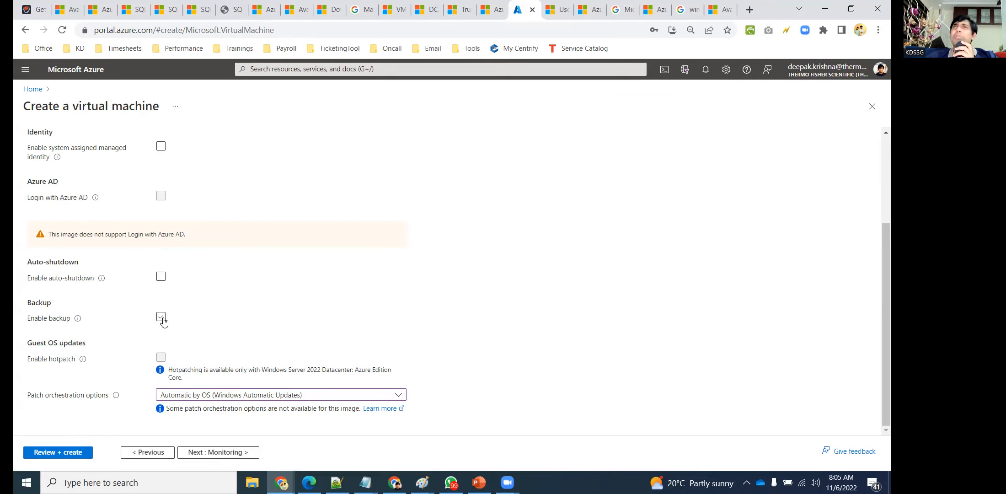
click(291, 70)
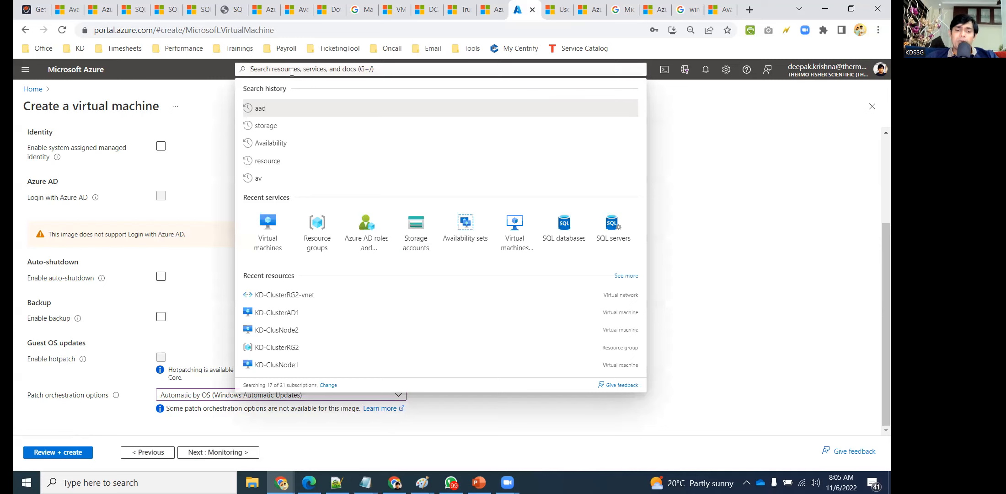
text(azure vaults)
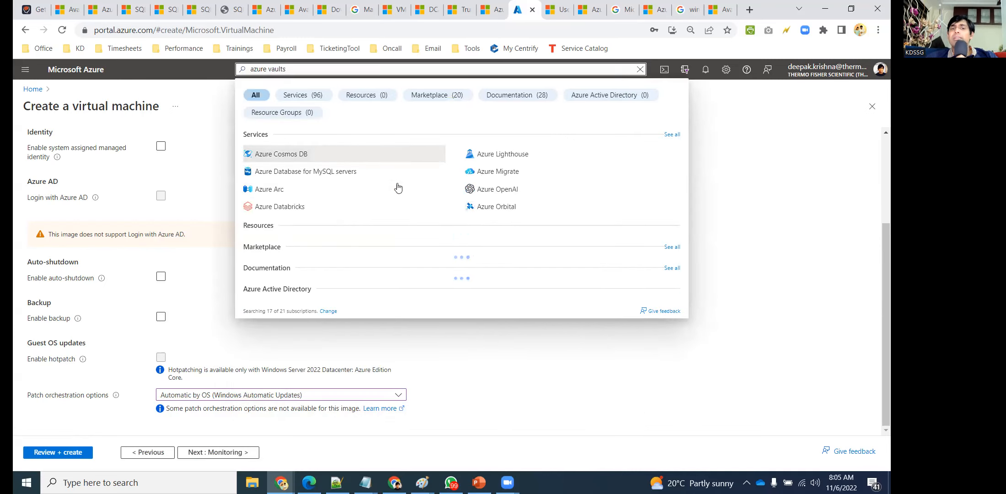
key(BackSpace)
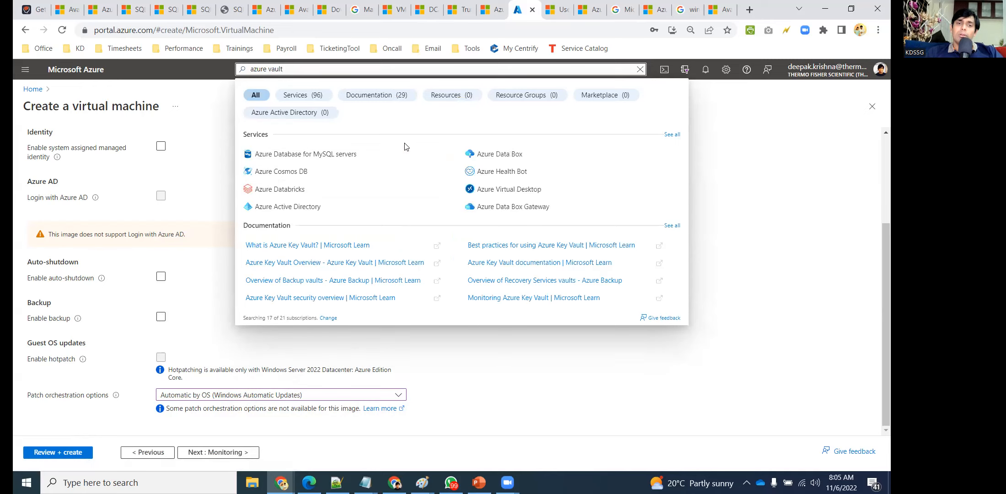
key(BackSpace)
key(BackSpace)
key(BackSpace)
key(BackSpace)
key(BackSpace)
key(BackSpace)
key(BackSpace)
key(BackSpace)
key(BackSpace)
key(BackSpace)
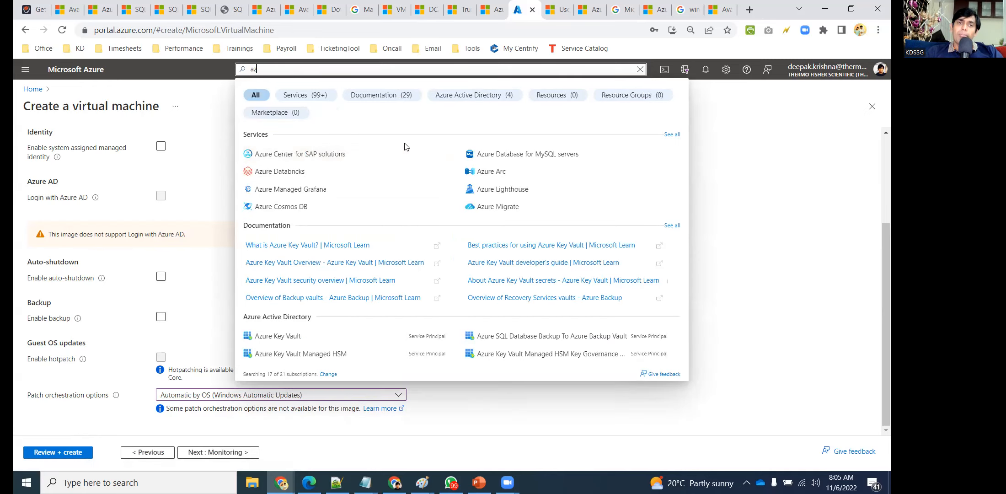
Search the portal for "site recovery" to find the Recovery Services vaults, and close the search
text(a)
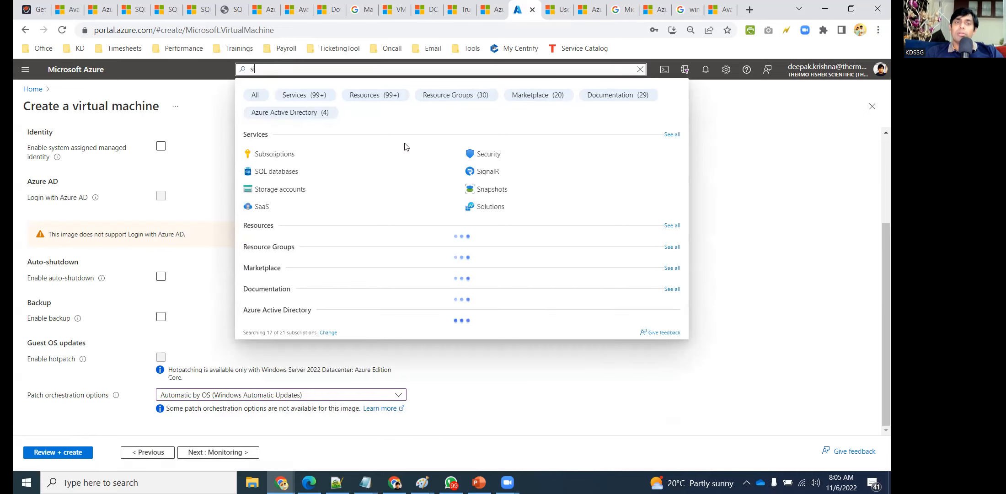
text(ite recovery)
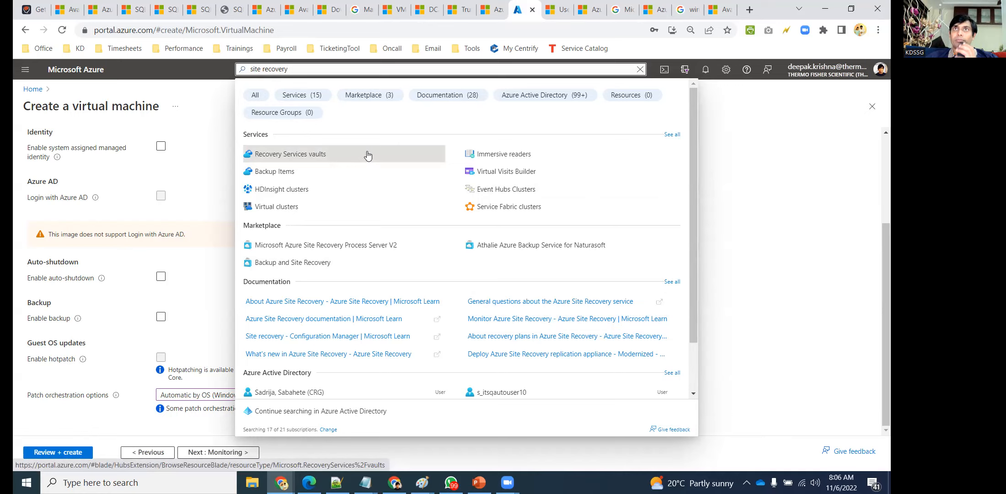
click(760, 234)
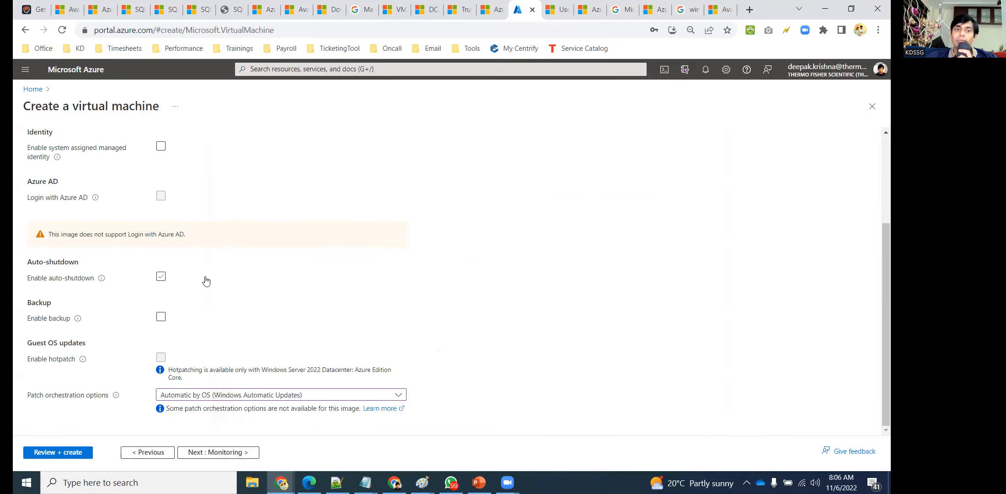
click(161, 317)
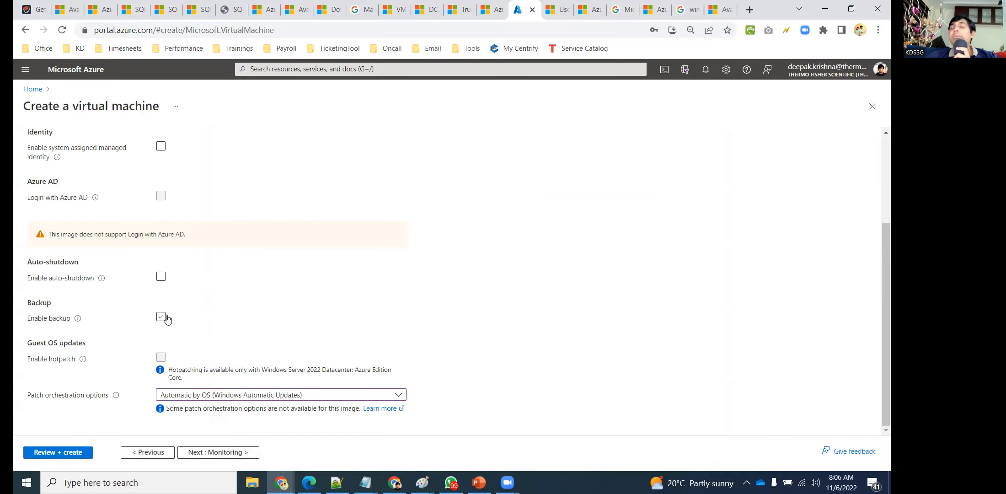
click(164, 319)
click(162, 277)
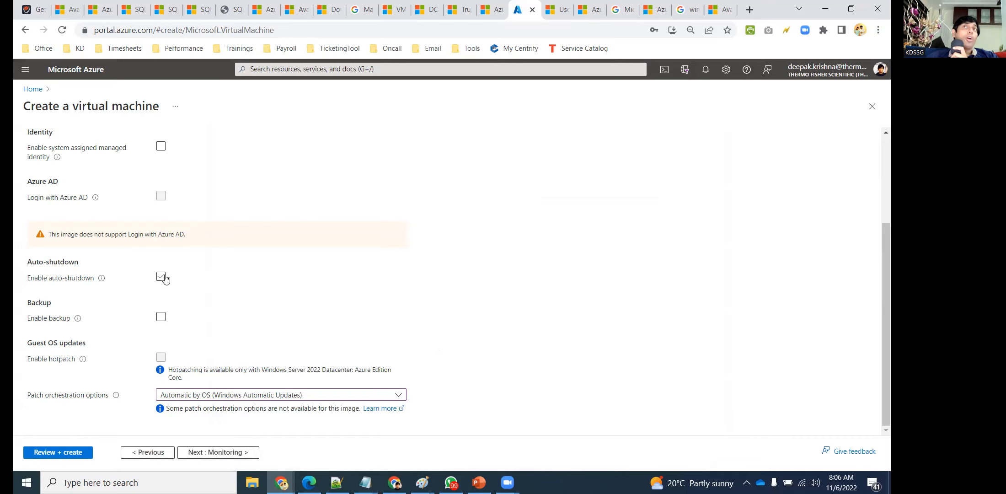
click(163, 278)
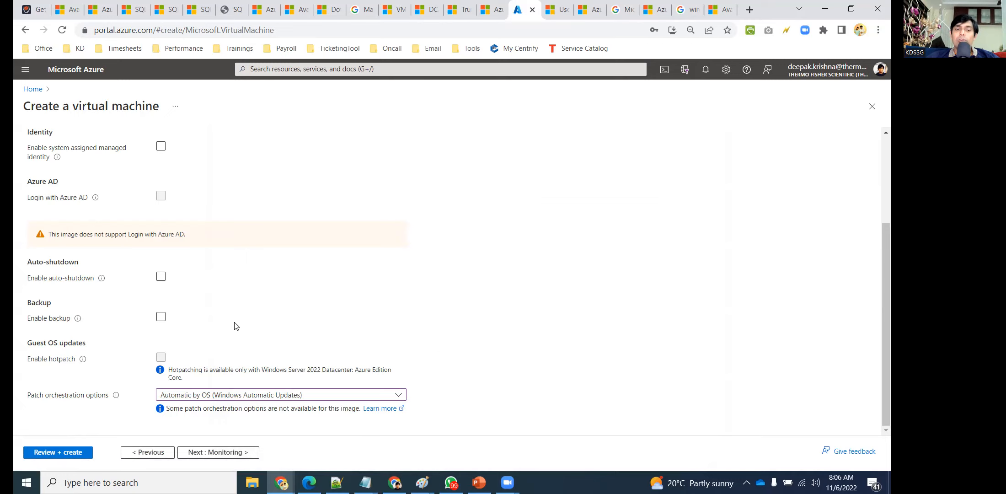
Set the patch orchestration option to Manual updates
click(218, 397)
click(218, 361)
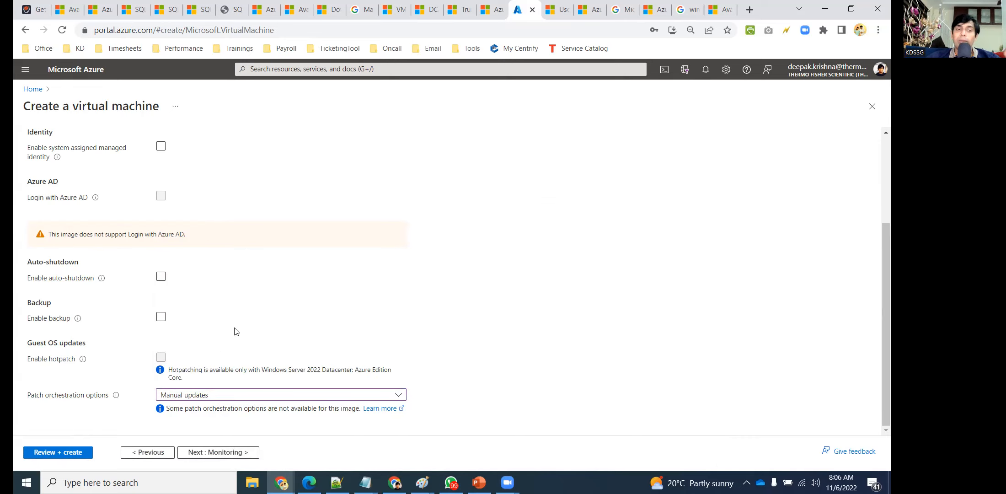
Go to the monitoring settings and disable boot diagnostics
scroll(173, 290, up, 3)
click(213, 147)
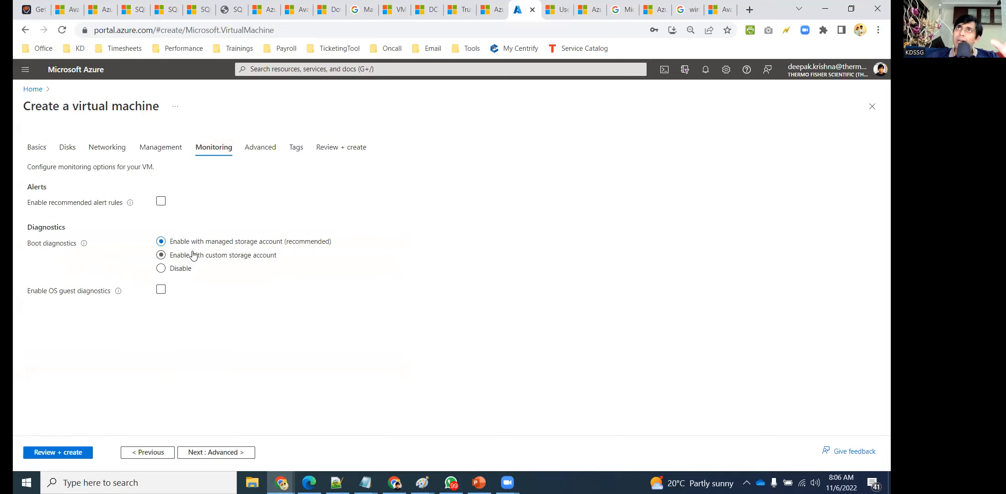
click(181, 269)
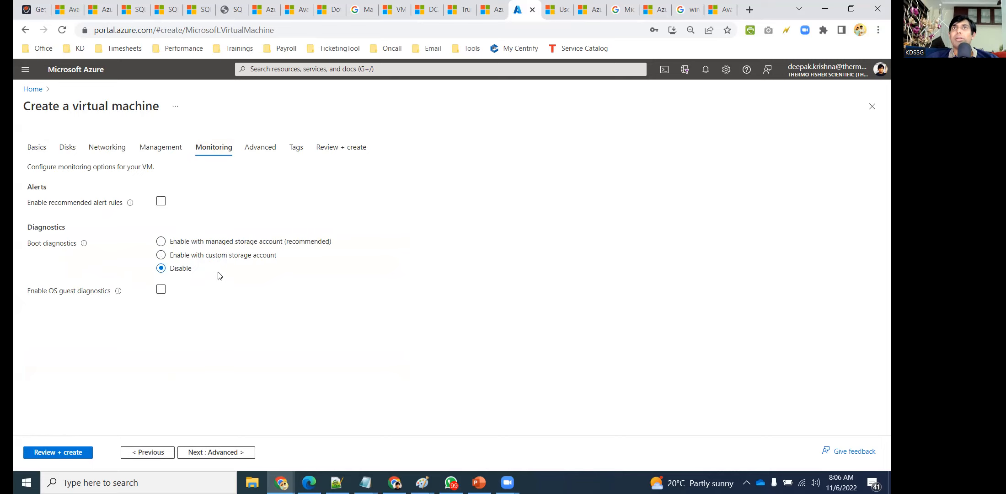
click(223, 204)
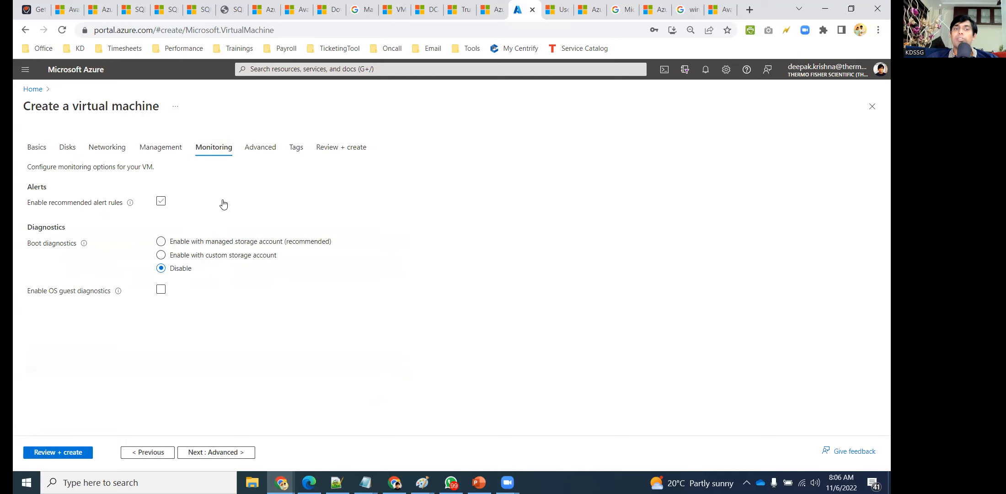
Go to the advanced settings, open the extension gallery and browse the extensions available for installation
click(257, 147)
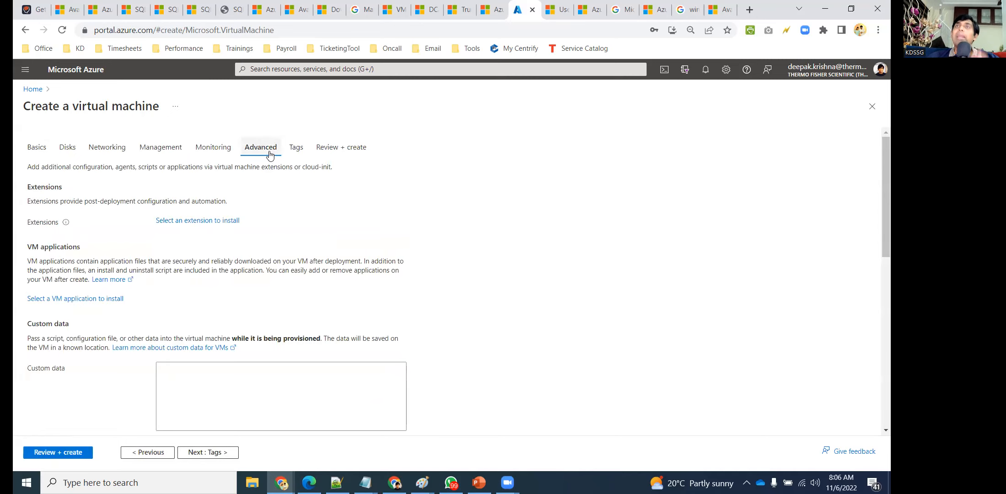
click(206, 222)
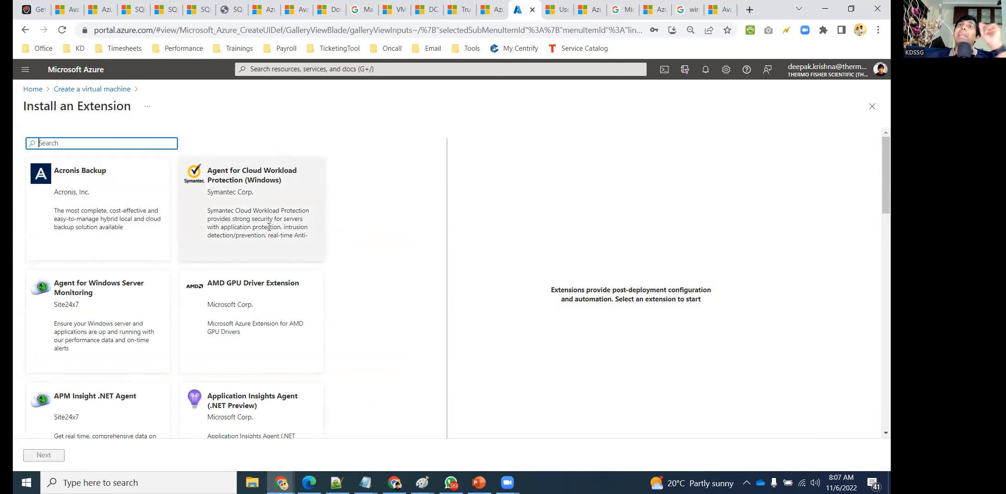
scroll(247, 319, down, 14)
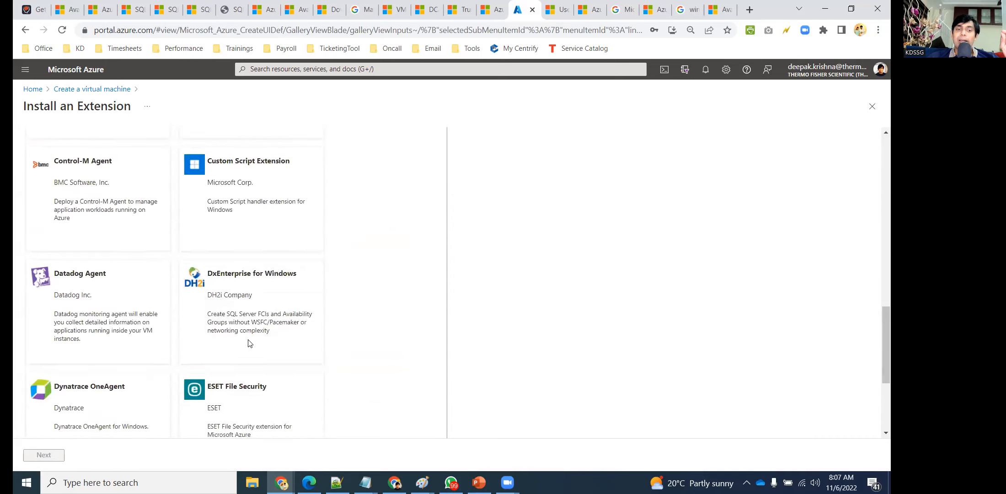
scroll(249, 343, down, 5)
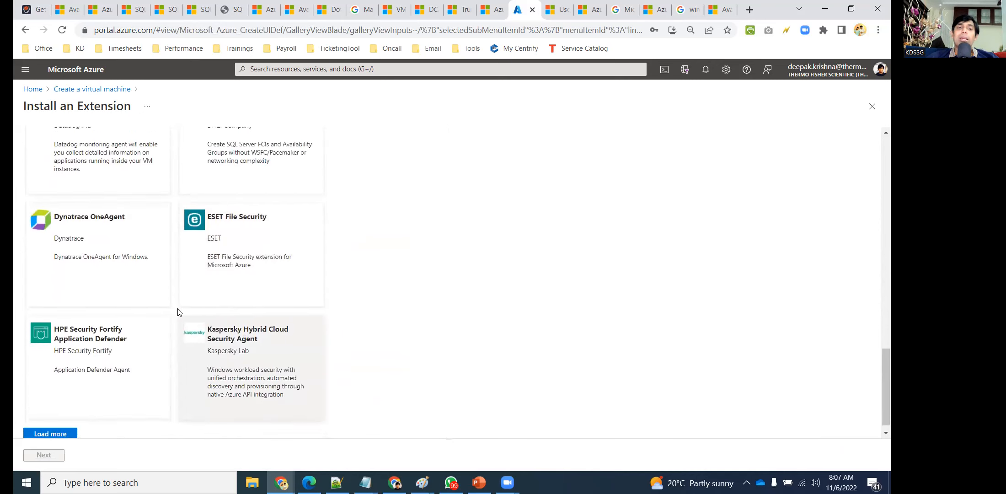
Leave the extension gallery without choosing an extension and go to the virtual machine's tag settings
scroll(180, 315, up, 3)
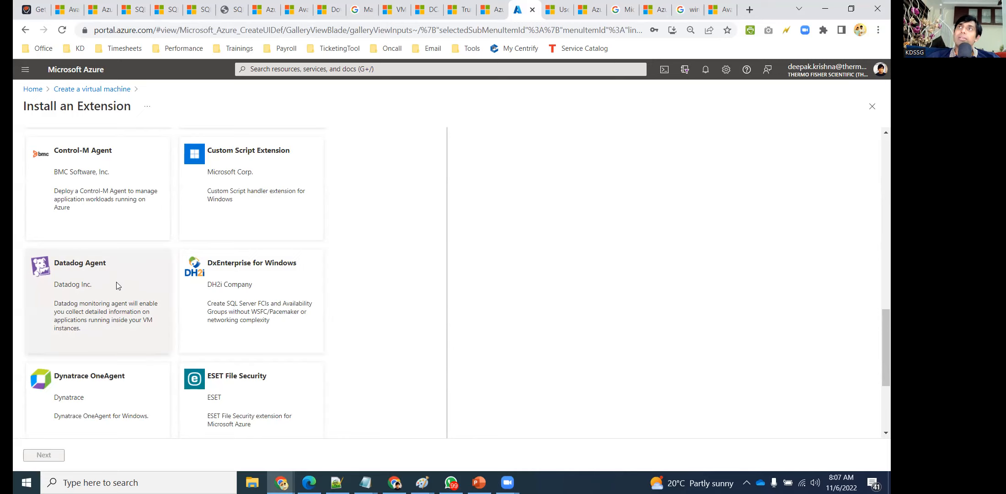
scroll(175, 235, up, 5)
scroll(174, 235, up, 8)
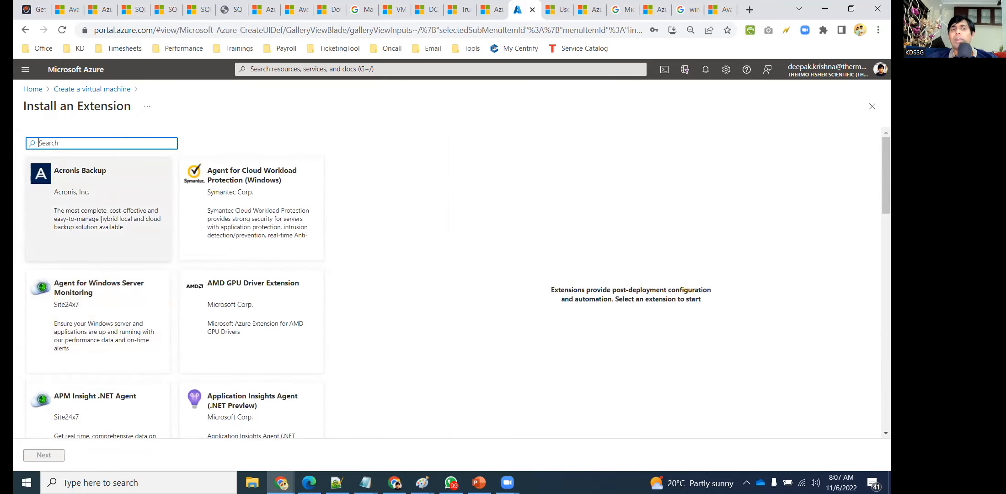
click(872, 106)
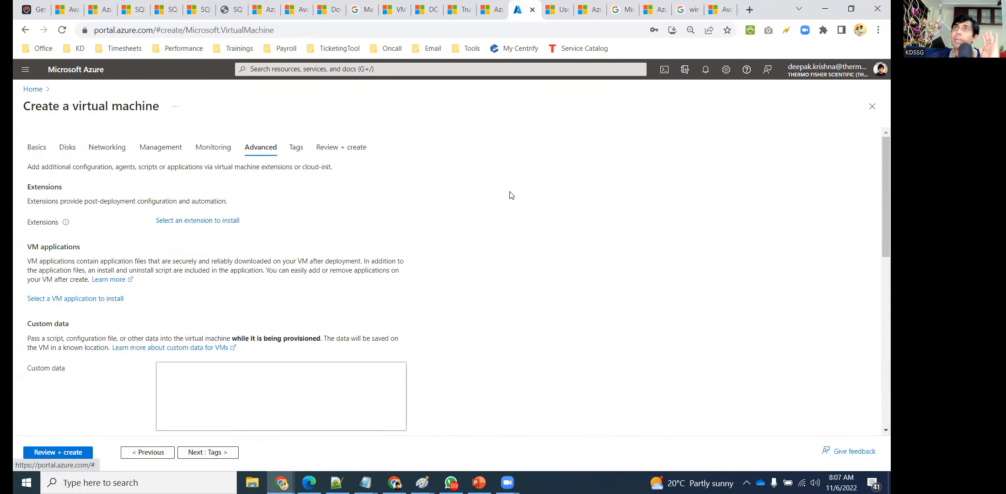
click(297, 148)
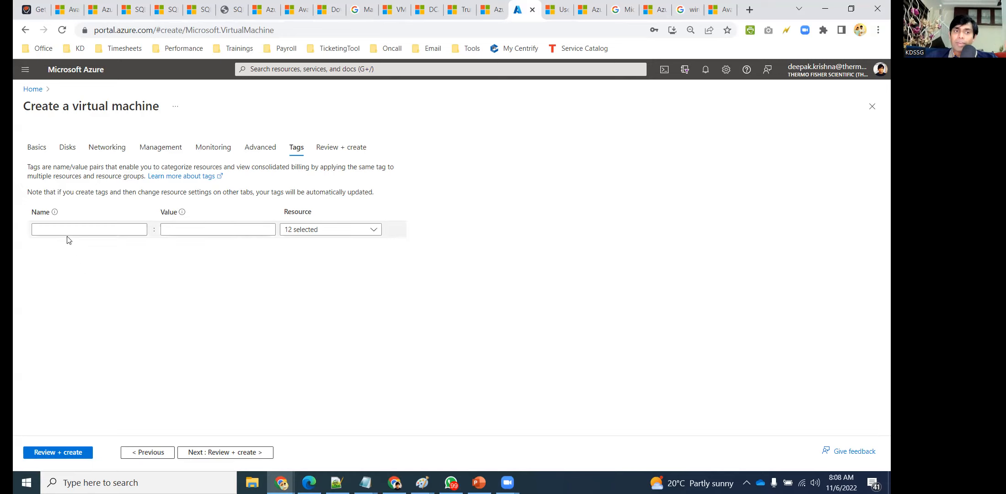
click(58, 226)
click(372, 339)
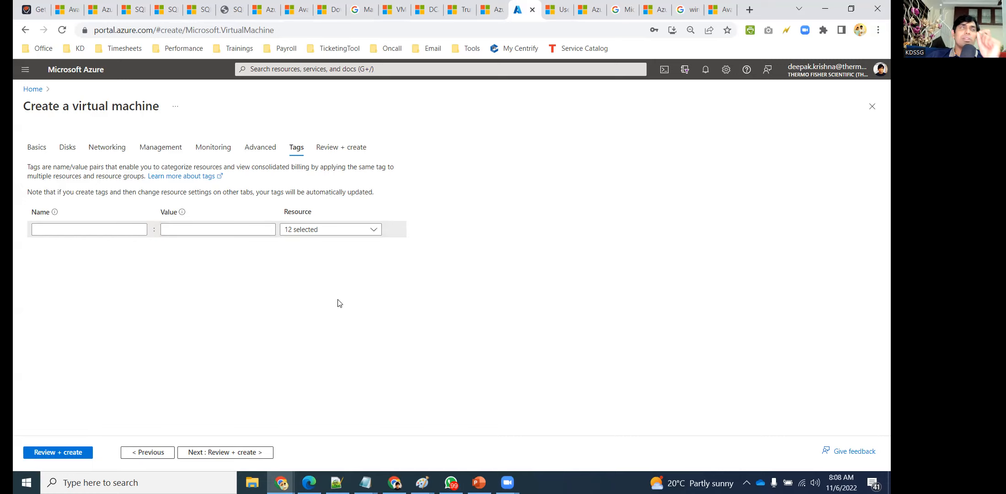
click(60, 228)
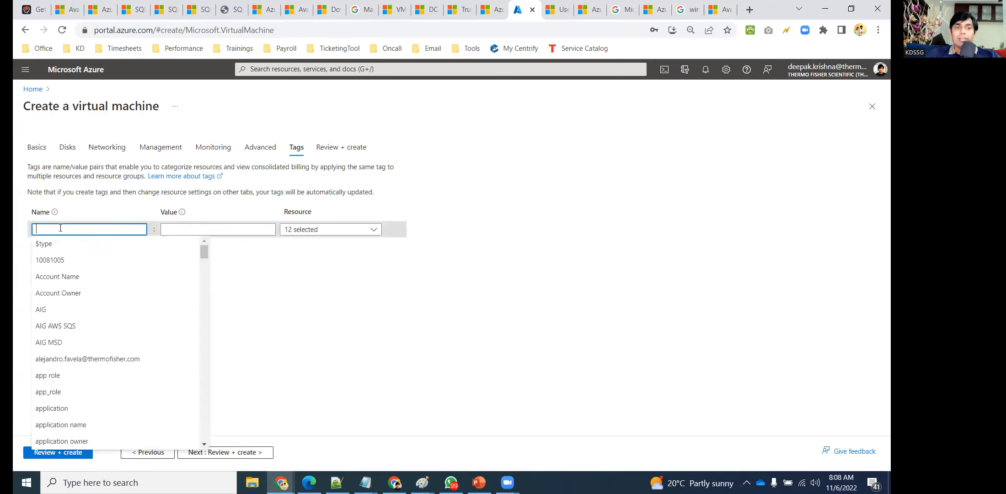
text(Application)
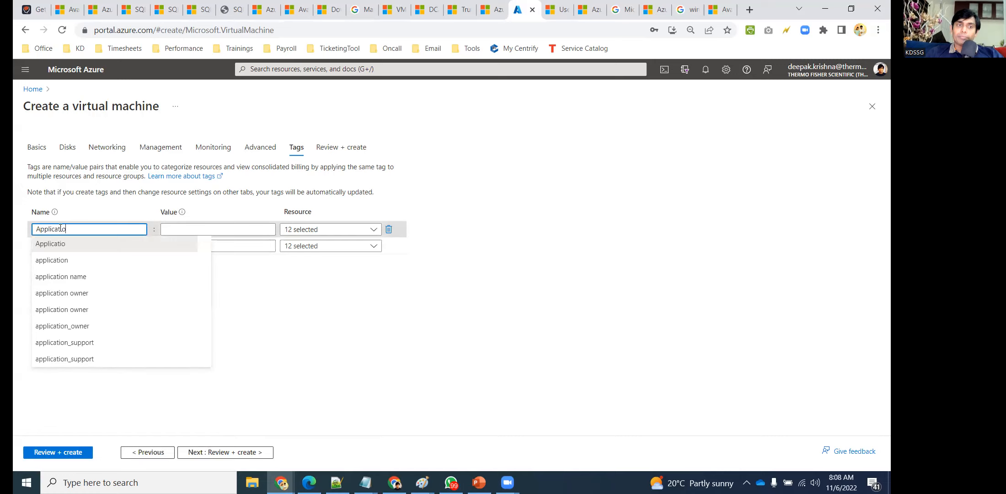
key(BackSpace)
key(BackSpace)
key(BackSpace)
key(BackSpace)
key(BackSpace)
key(BackSpace)
key(BackSpace)
key(BackSpace)
key(BackSpace)
key(BackSpace)
key(BackSpace)
Name the first tag Environment and give it the value Prod
text(Environment)
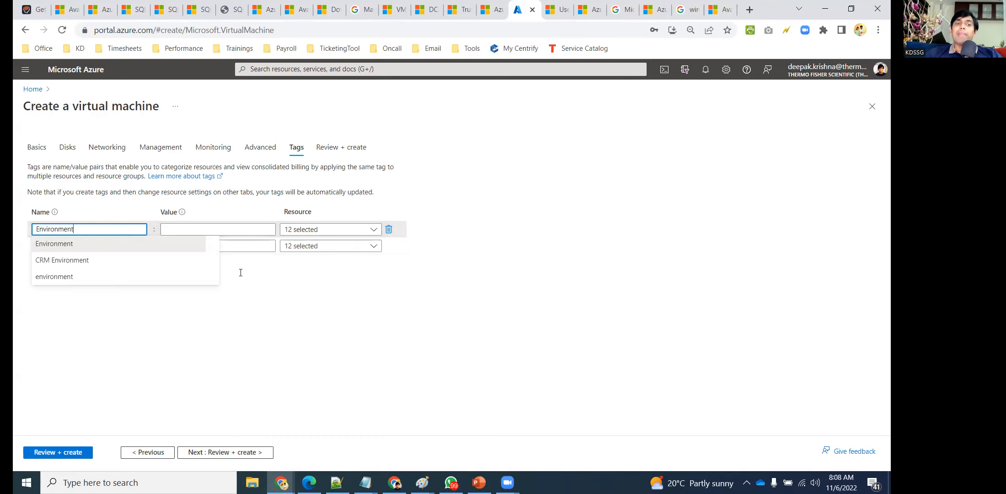
click(301, 380)
click(208, 227)
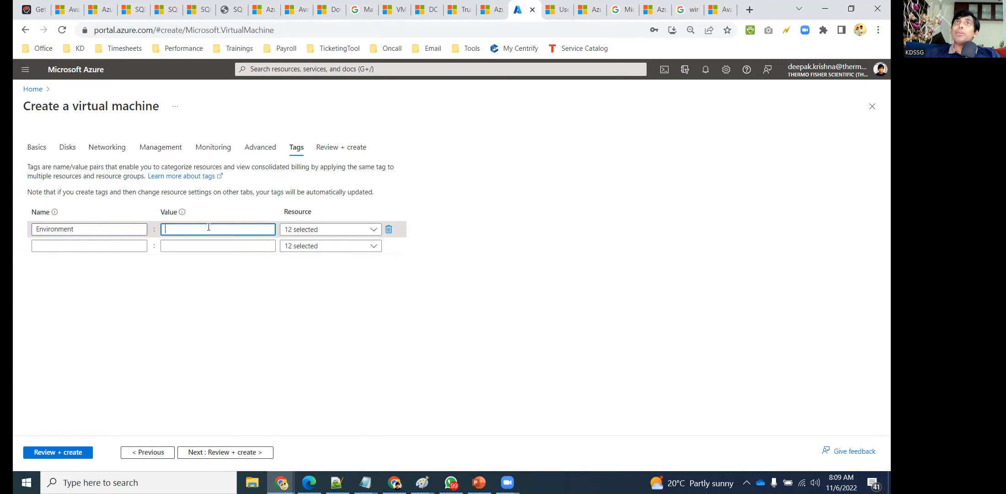
text(Prod)
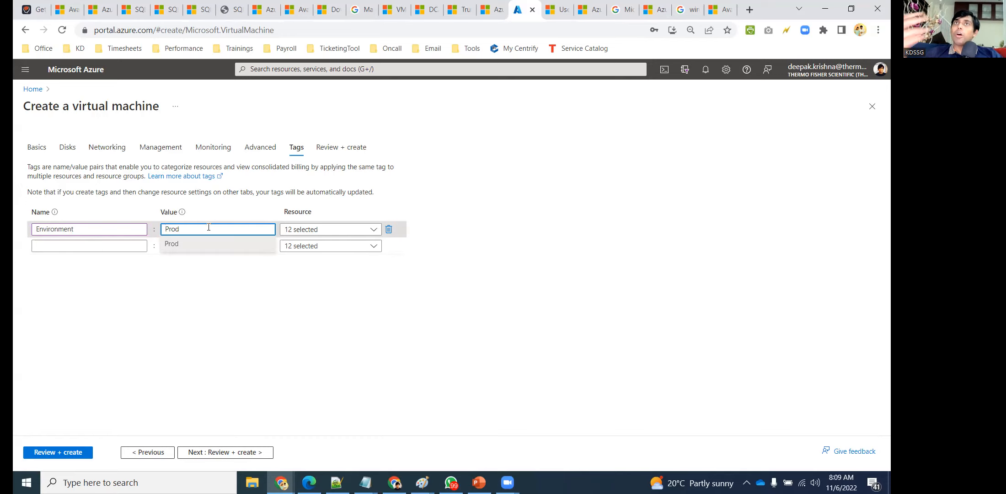
click(407, 277)
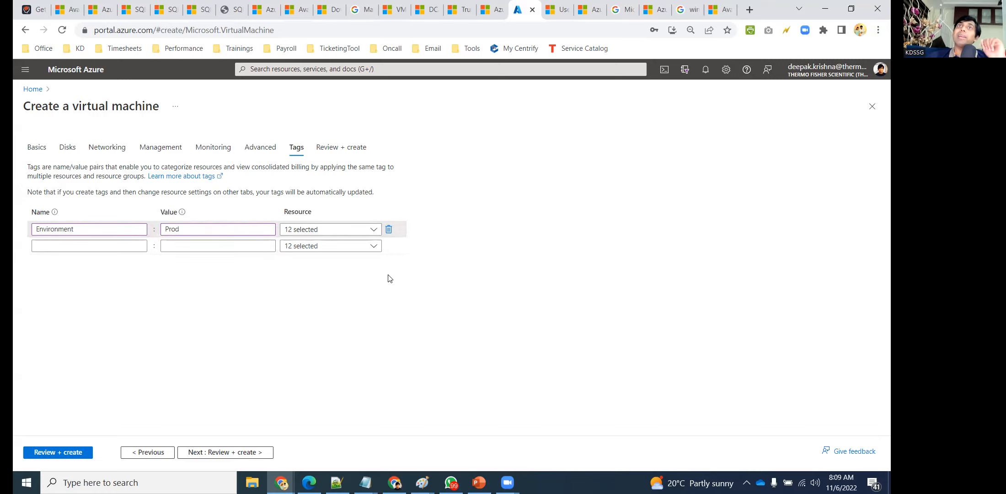
Add a second tag named Application Name with the value Marketing
click(84, 246)
text(Applicati)
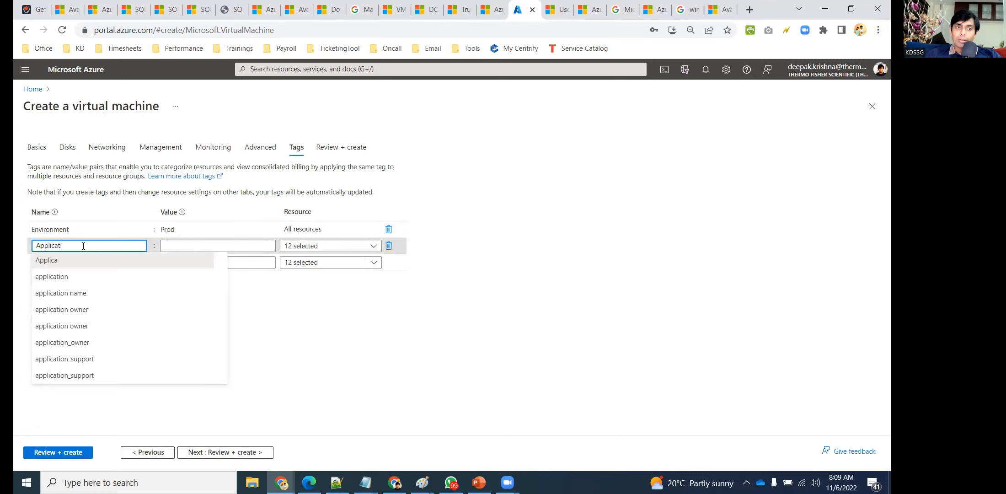
text(on Name)
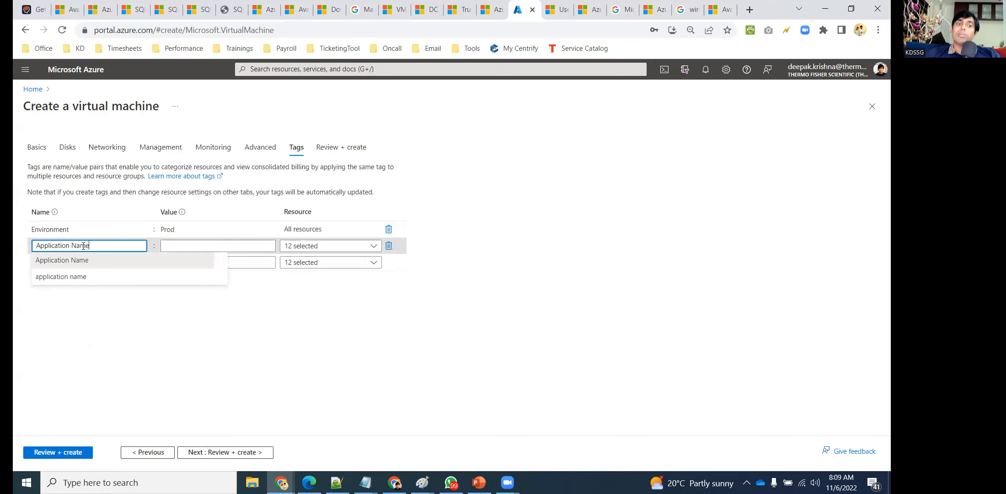
click(401, 277)
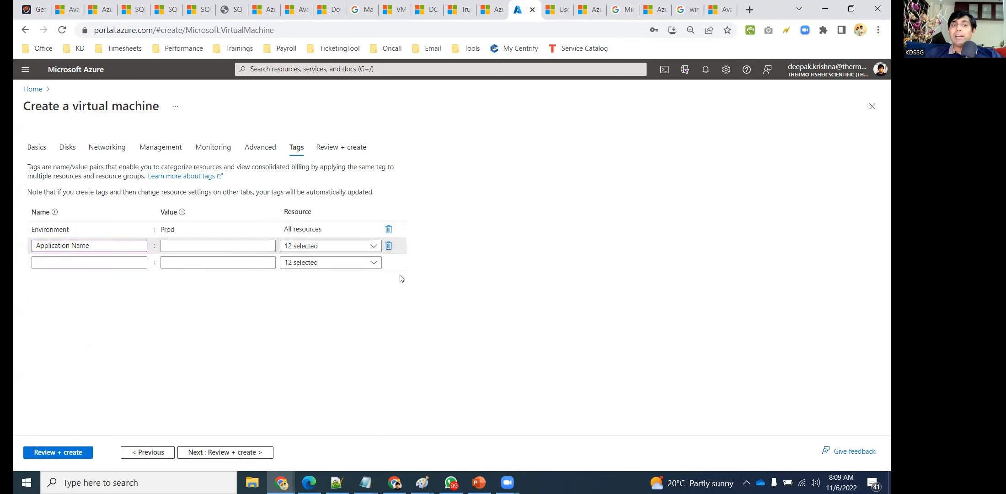
click(221, 246)
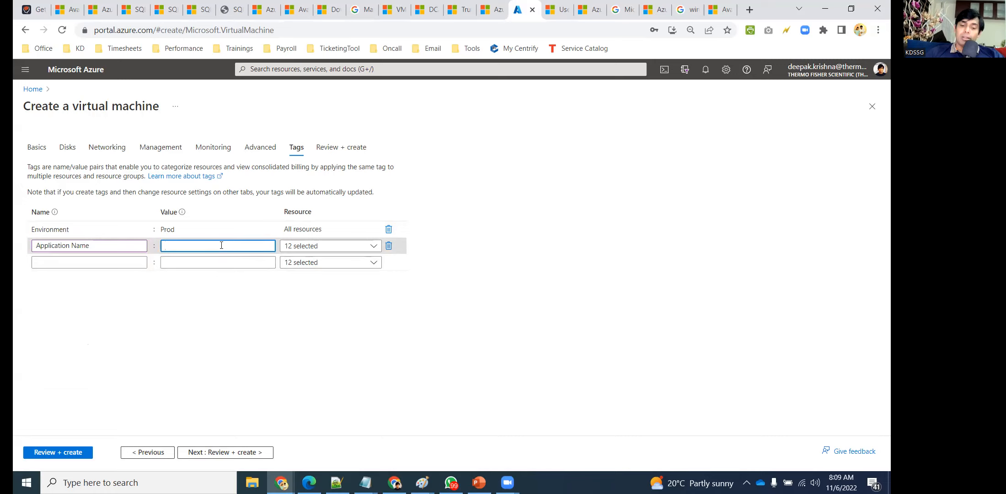
text(Marketing)
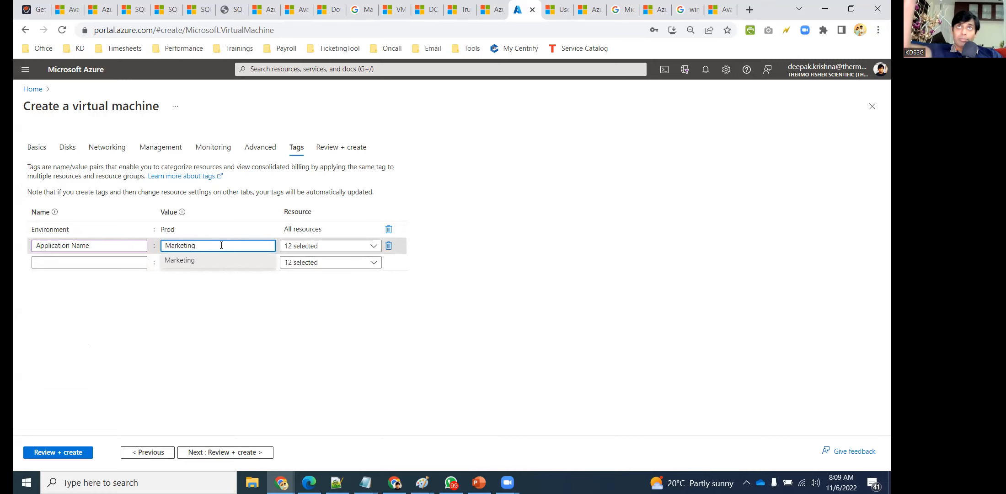
click(567, 287)
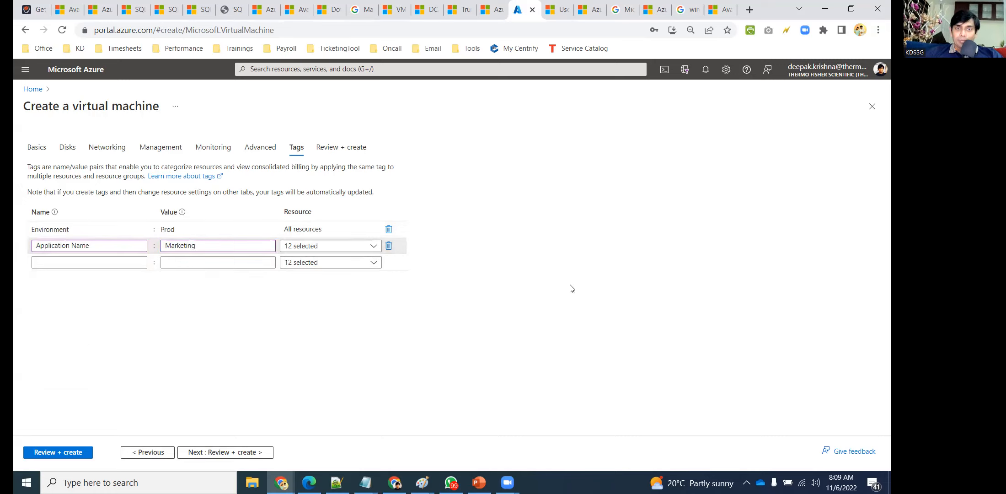
Add a third tag named Application Owner, leaving its value empty
click(76, 259)
text(Ap)
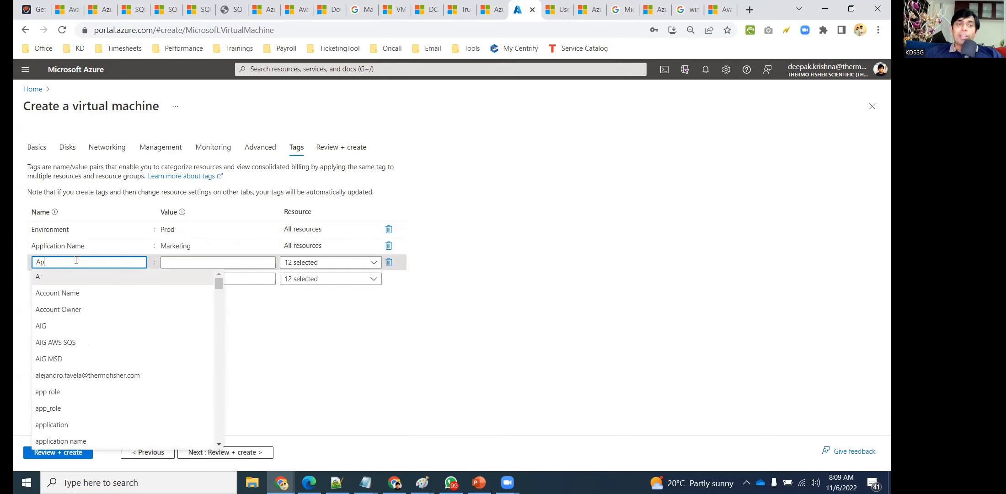
text(plication Owner)
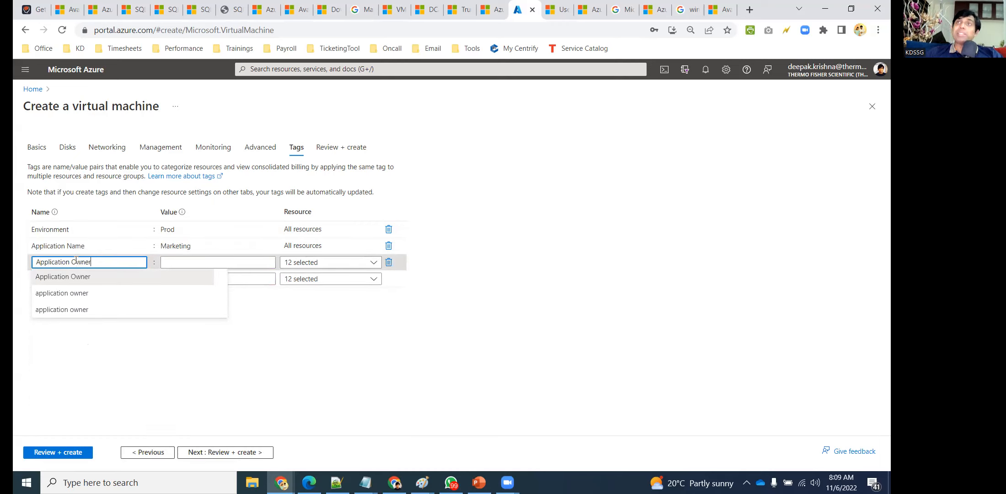
click(223, 268)
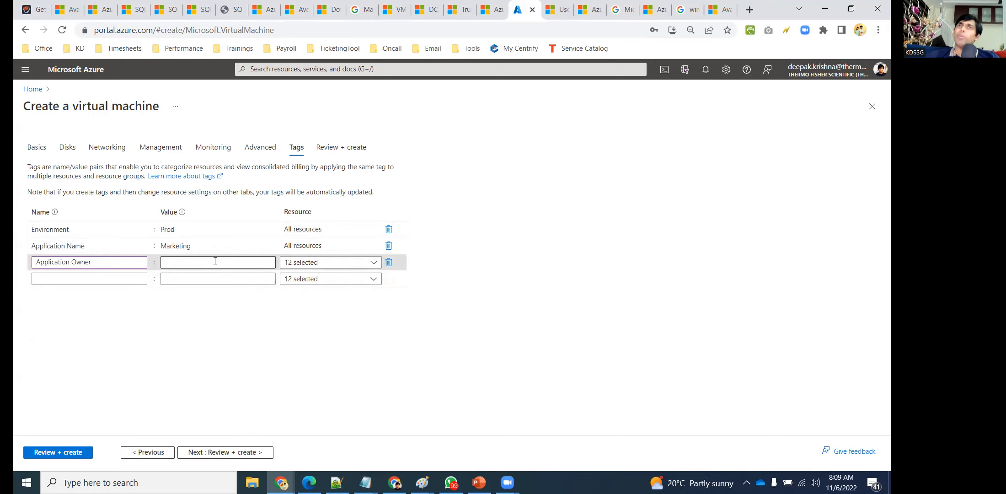
Add a fourth tag named ServerLocation with the value SouthIndia, and browse the suggested tag names for another row
click(52, 279)
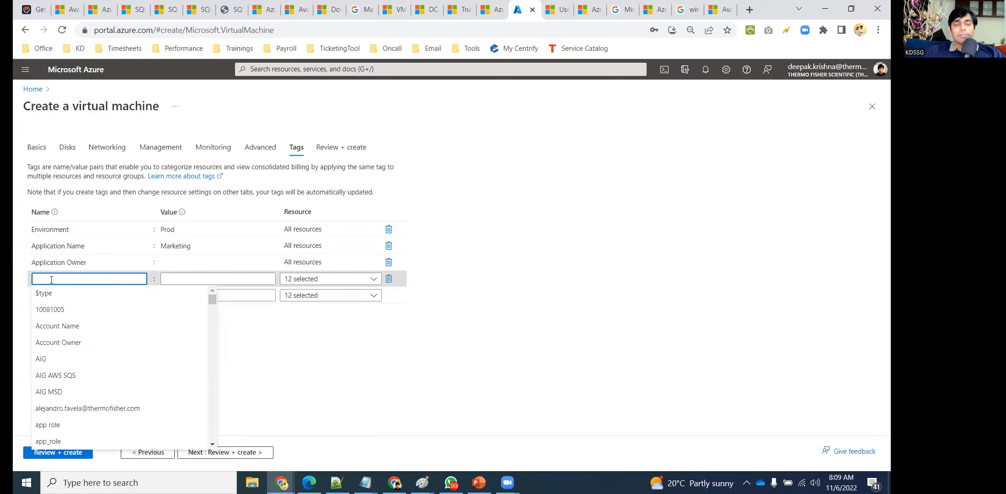
text(ServerLo)
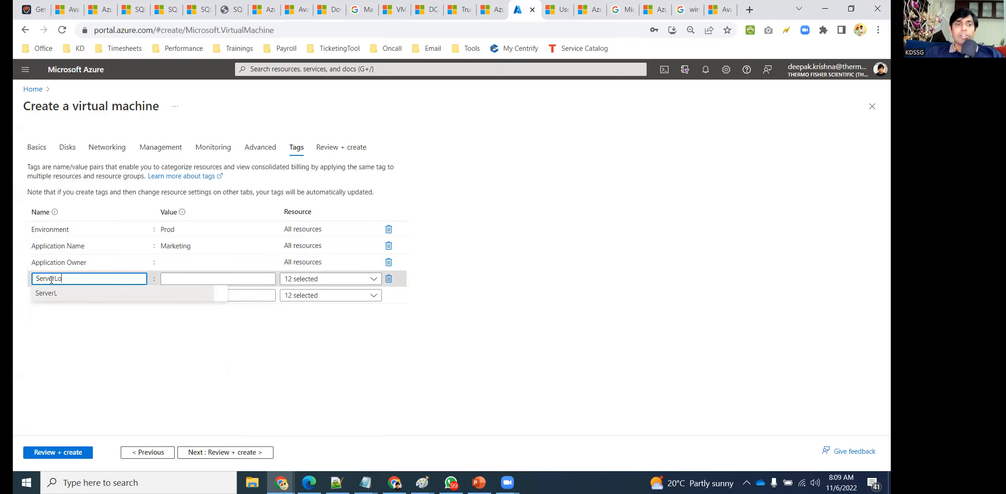
text(cation)
click(219, 277)
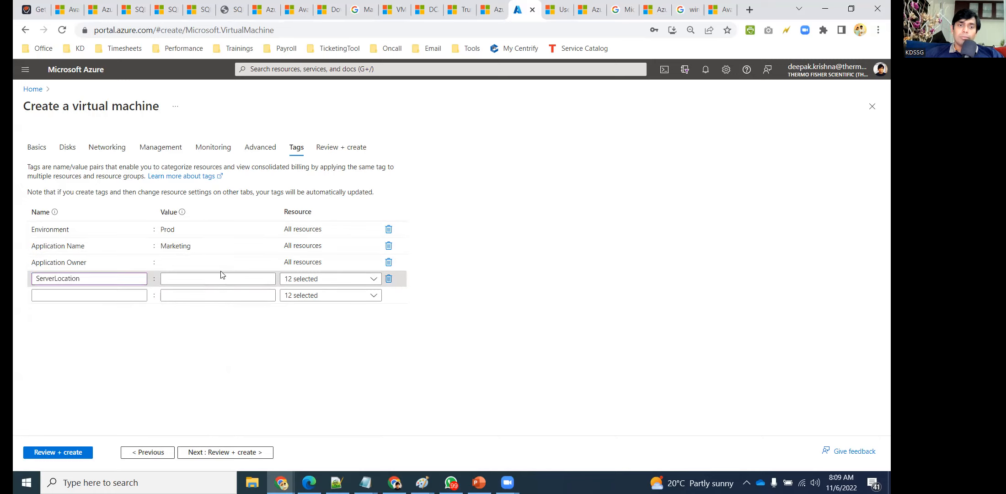
text(South)
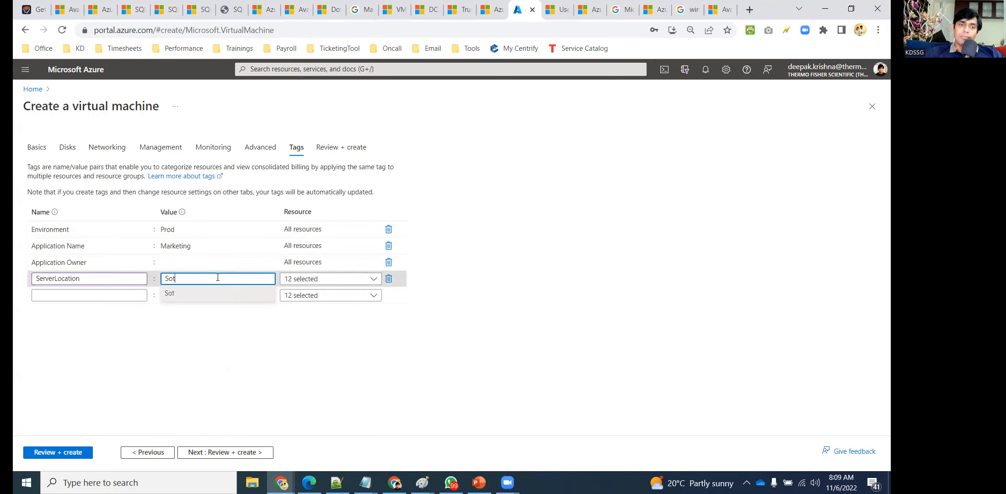
text(India)
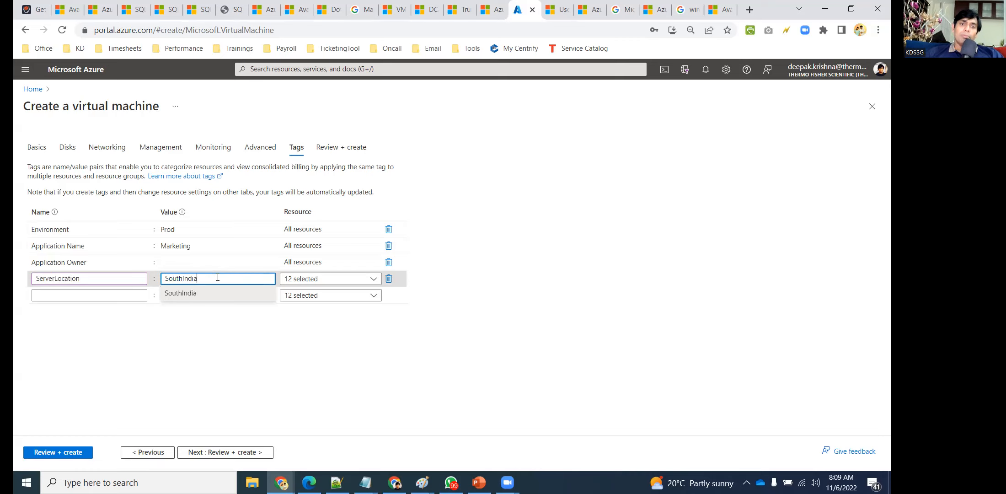
click(71, 295)
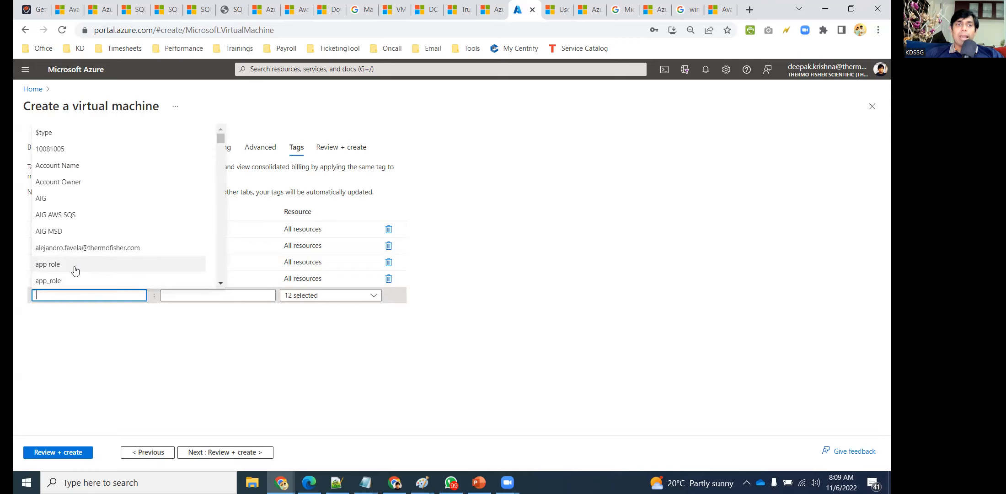
scroll(95, 165, down, 10)
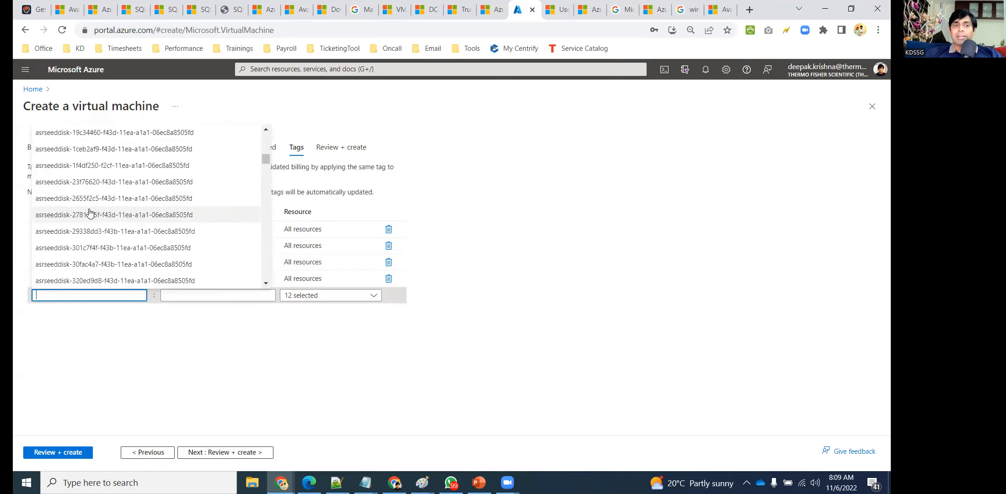
scroll(111, 215, up, 10)
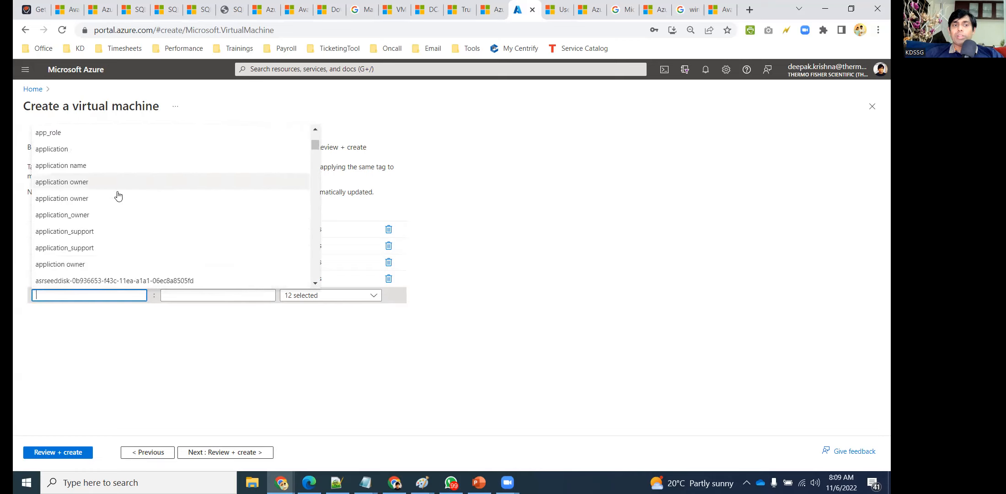
click(577, 207)
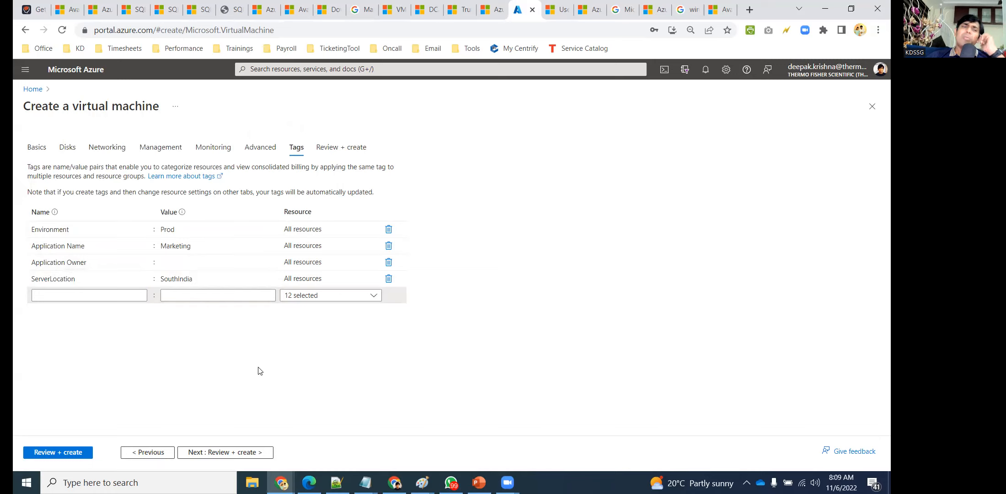
Fill in the Application Owner tag's value with the owner's initials
click(186, 260)
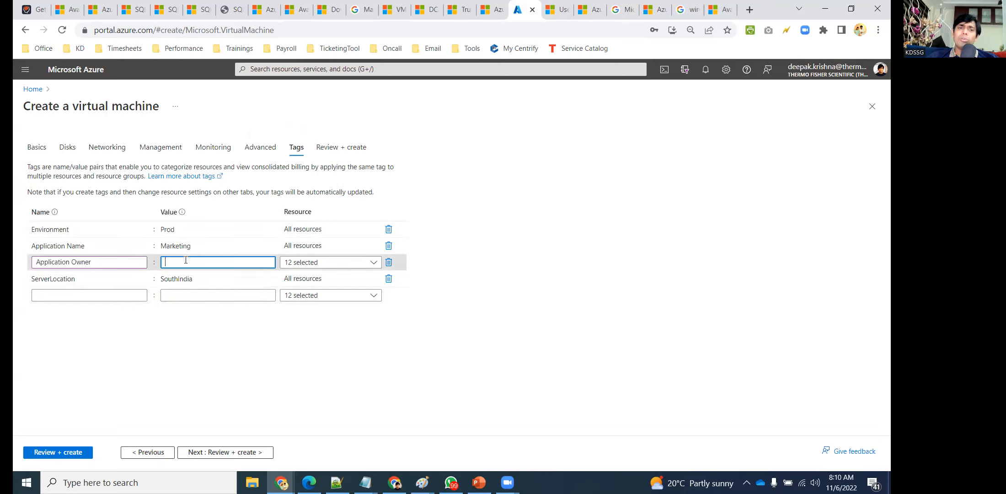
text(KD)
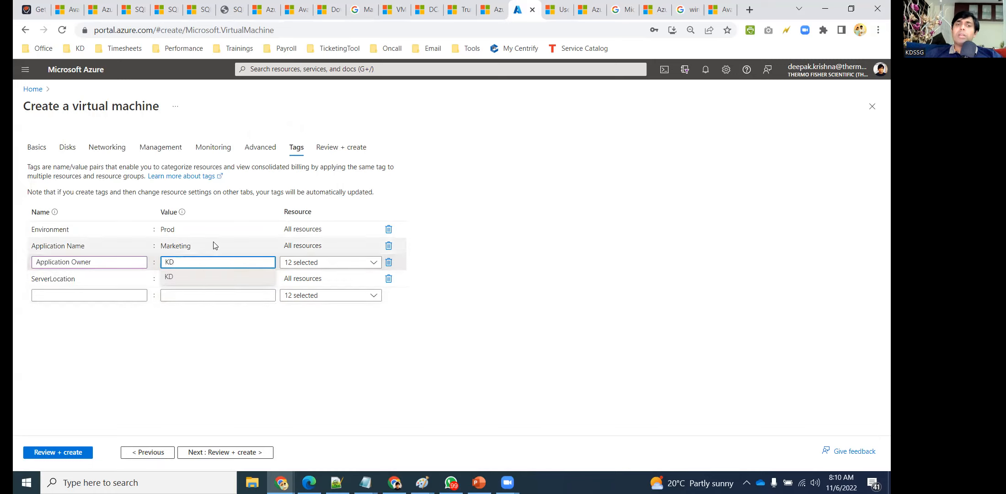
click(503, 289)
triple_click(528, 228)
click(559, 280)
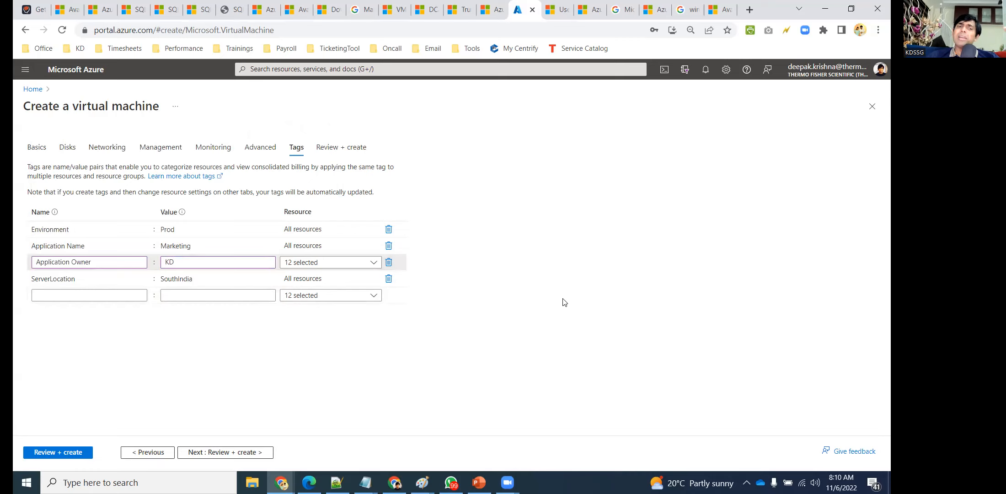
click(103, 279)
click(303, 335)
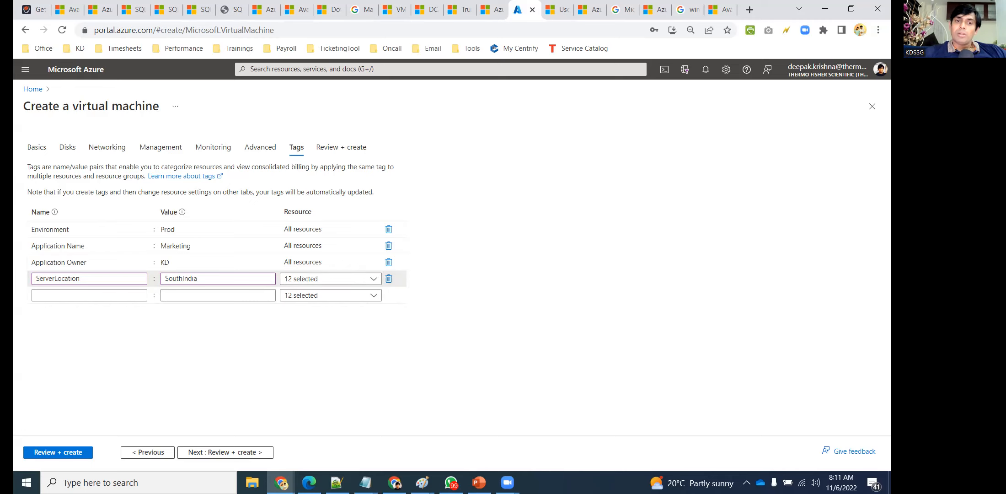
Go back through the basics, disks and networking settings to review the virtual machine's configuration
click(36, 147)
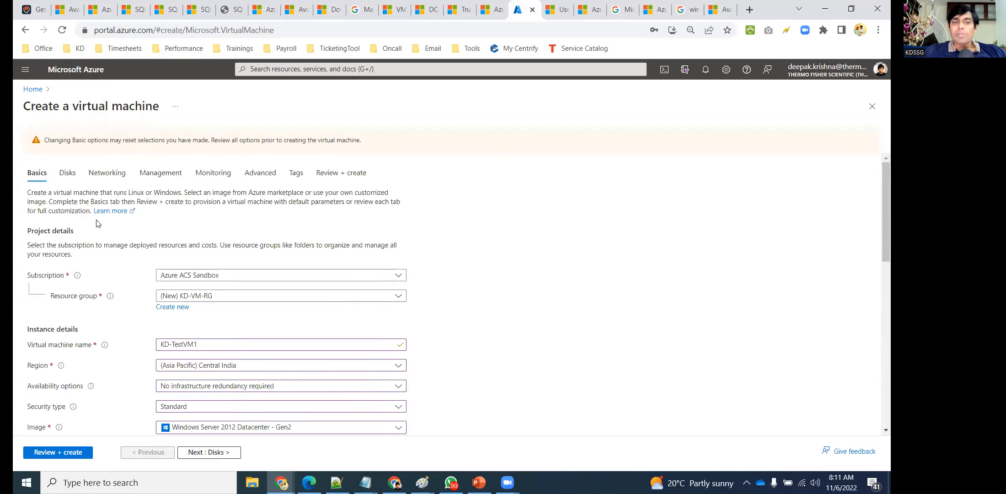
click(69, 174)
click(108, 149)
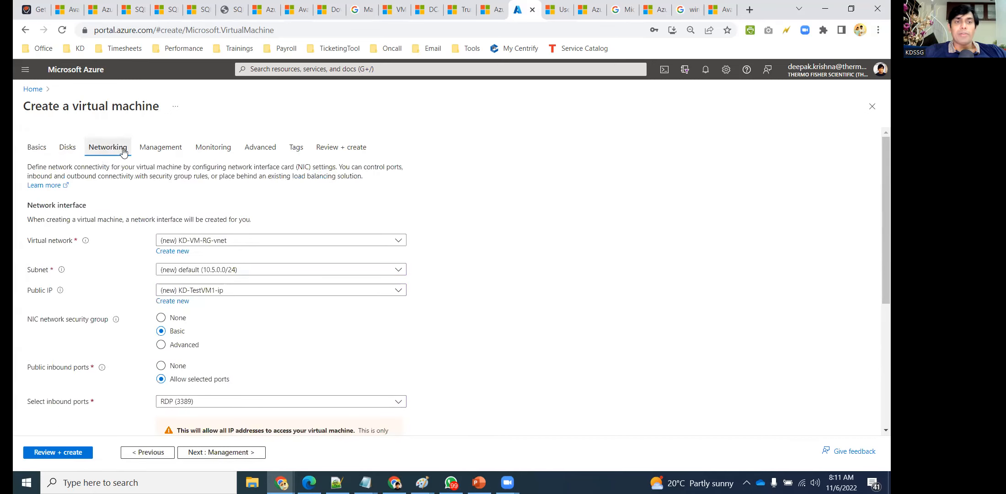
Check the management settings, and read through the project details, instance details, inbound ports and licensing in the basics settings
click(161, 149)
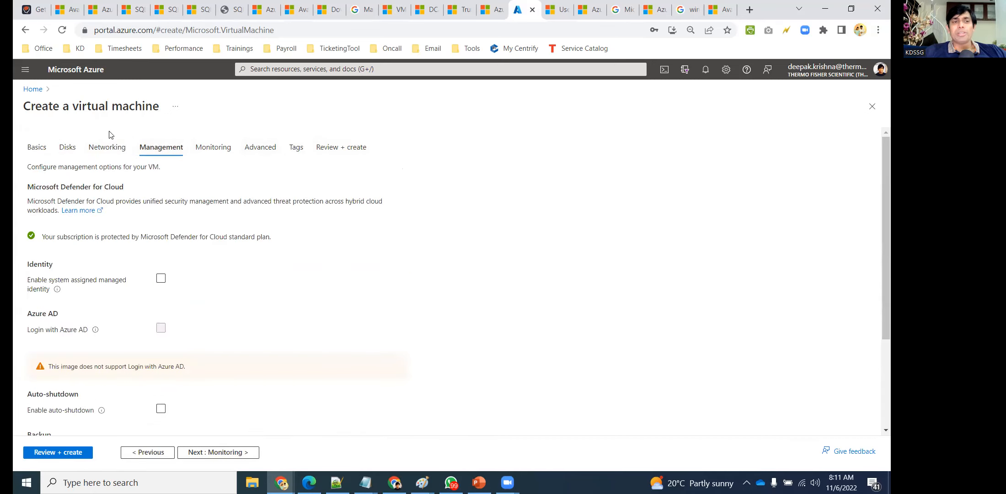
click(37, 147)
scroll(474, 283, down, 10)
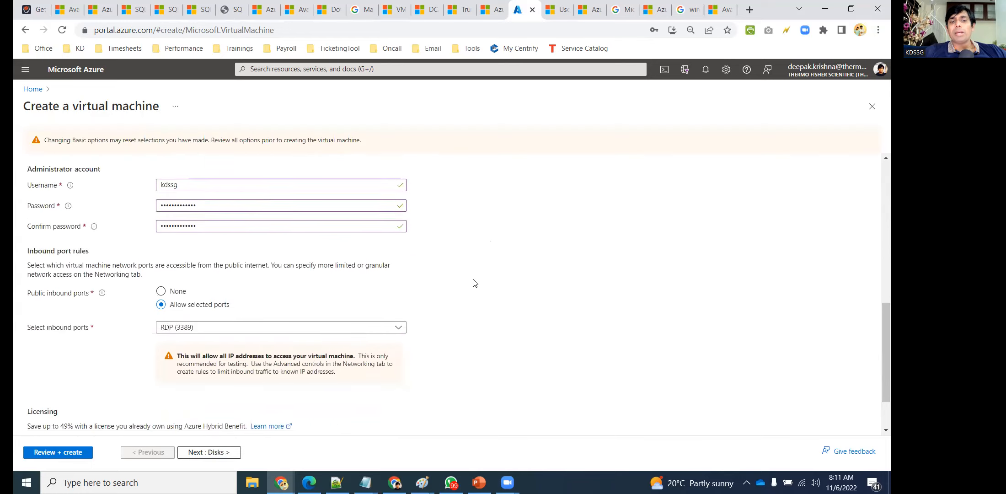
scroll(474, 283, down, 2)
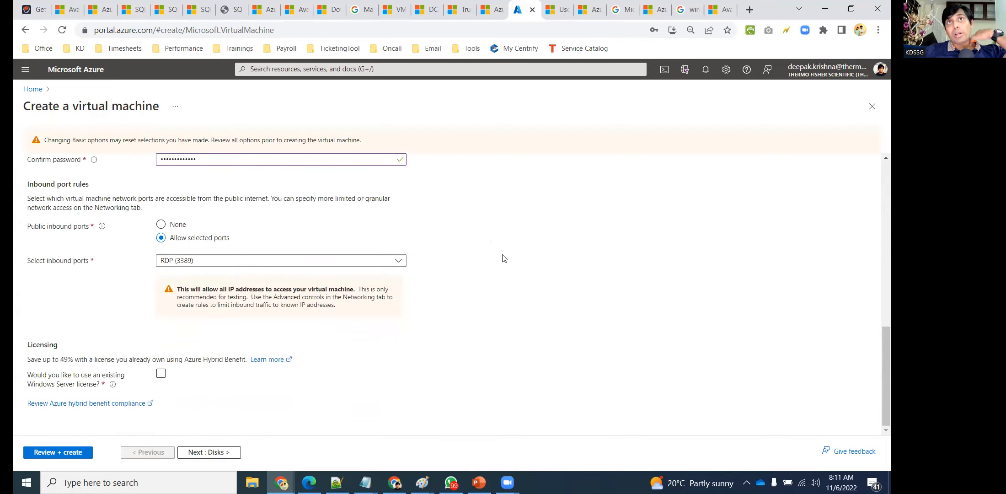
scroll(487, 264, up, 8)
scroll(488, 261, up, 3)
scroll(487, 261, up, 2)
scroll(212, 261, down, 1)
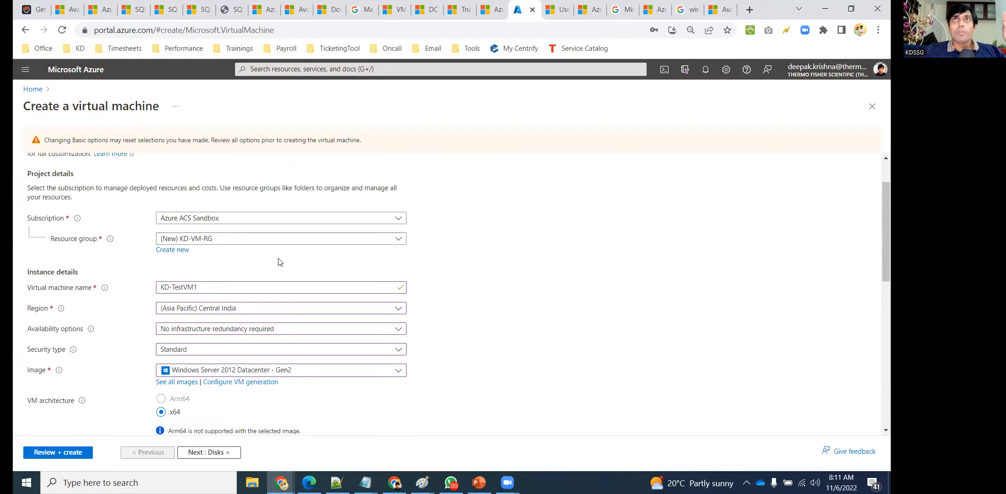
scroll(280, 260, down, 1)
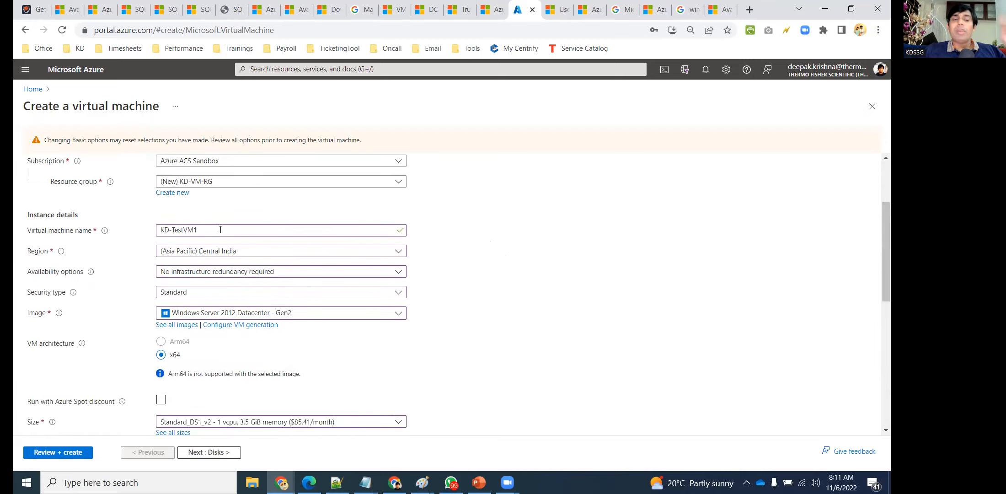
scroll(223, 229, down, 1)
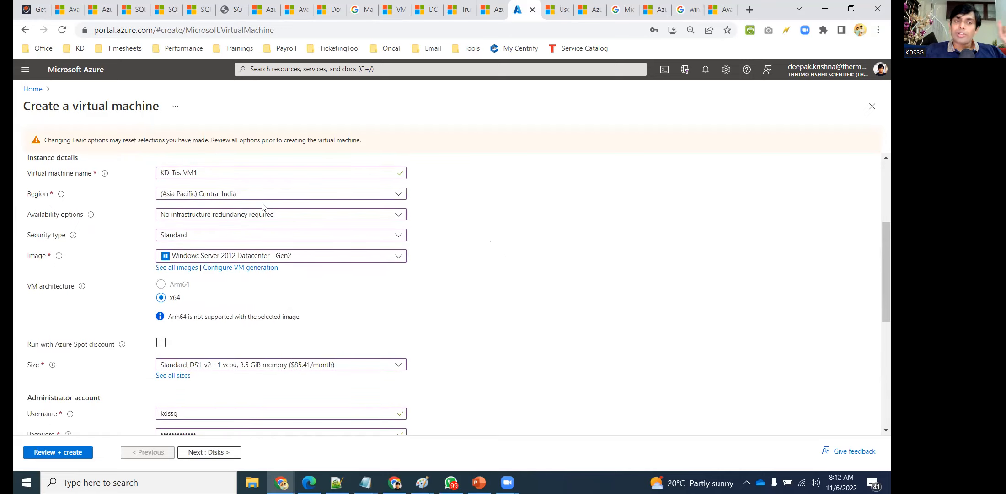
Examine the available choices for the virtual machine's availability options and security type
click(269, 215)
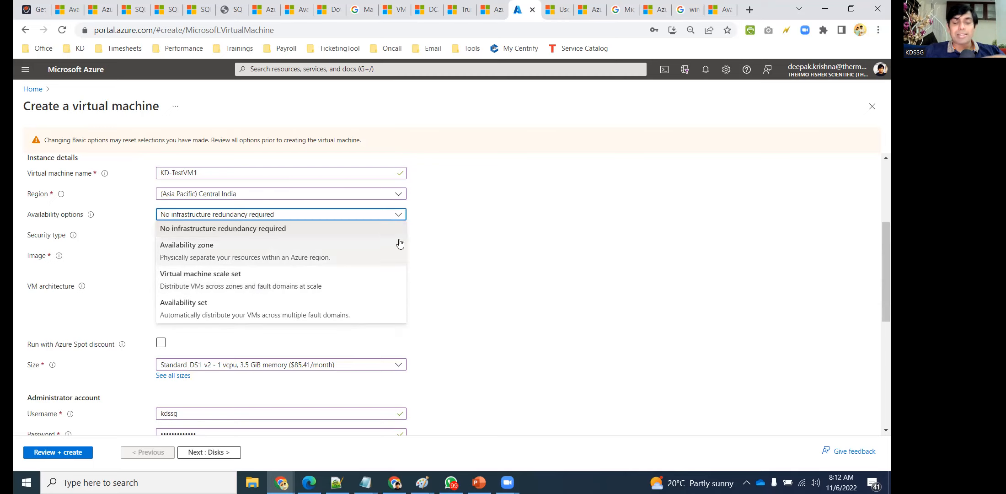
click(484, 239)
click(224, 236)
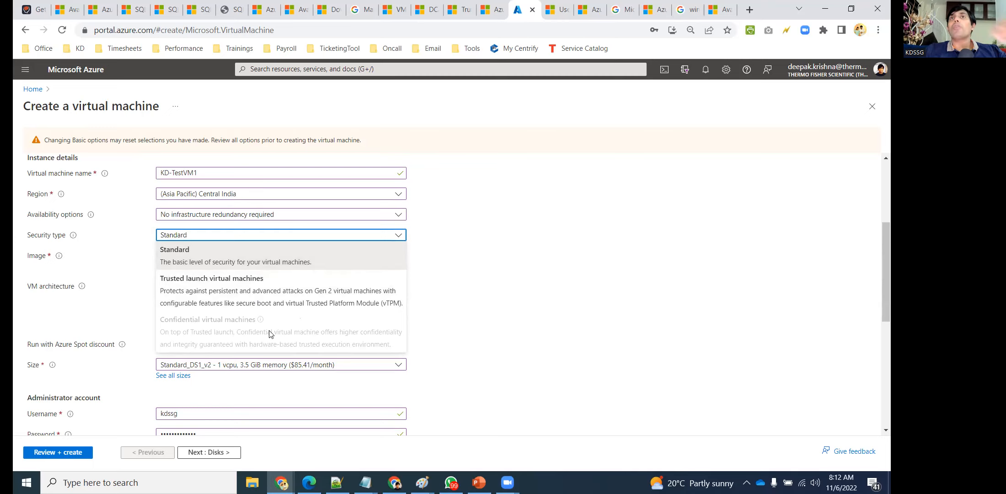
click(469, 271)
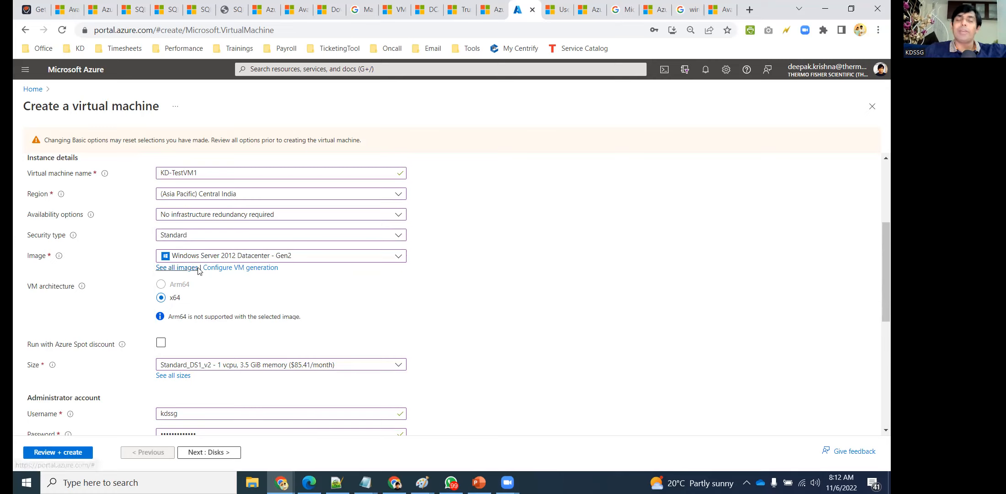
Examine the available virtual machine sizes and the selectable public inbound ports in the basics settings
scroll(198, 266, down, 1)
click(203, 309)
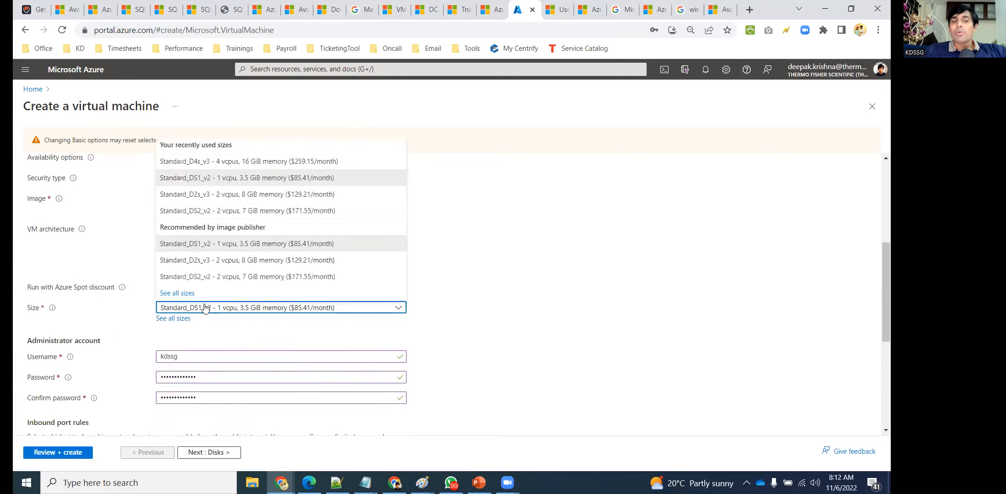
click(584, 304)
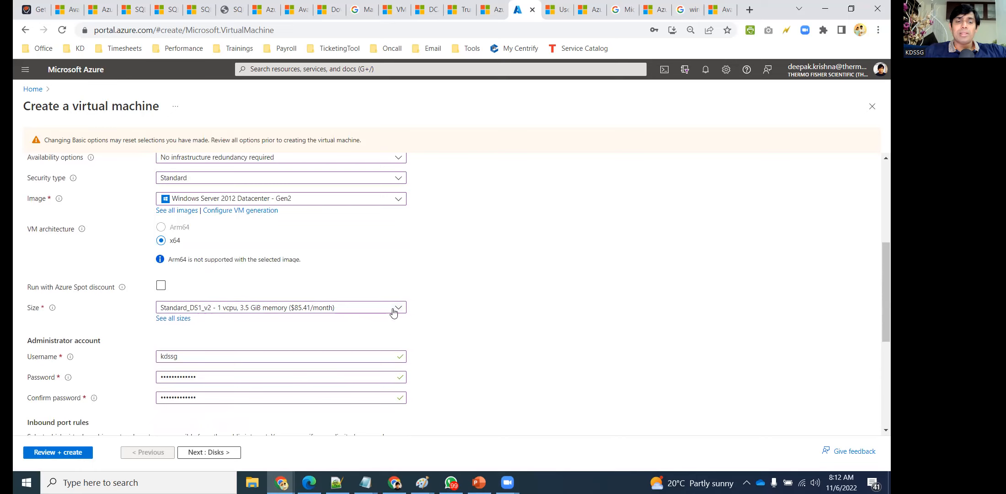
scroll(320, 316, down, 1)
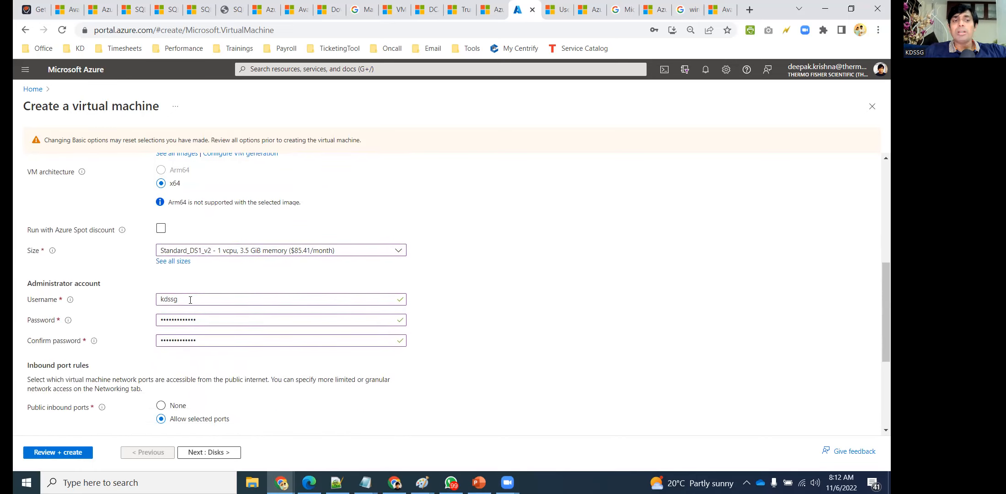
scroll(603, 275, down, 3)
click(226, 268)
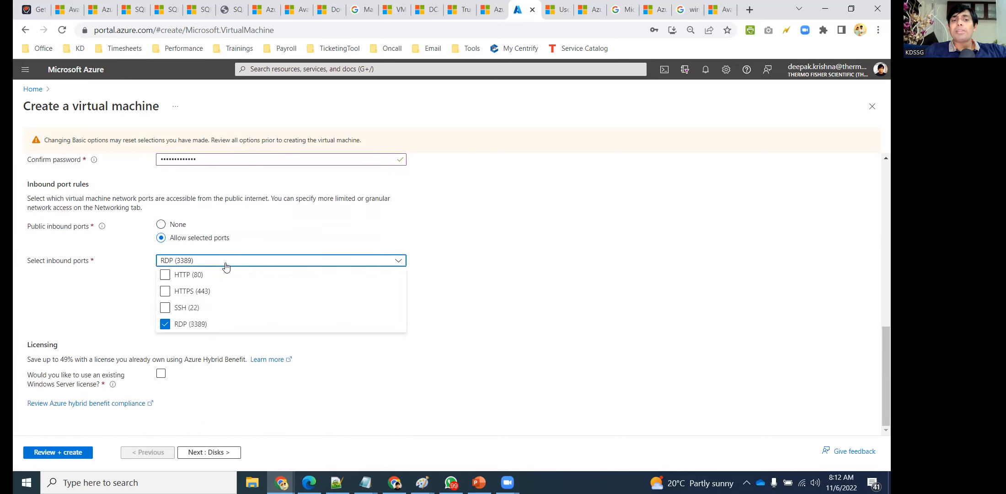
click(473, 282)
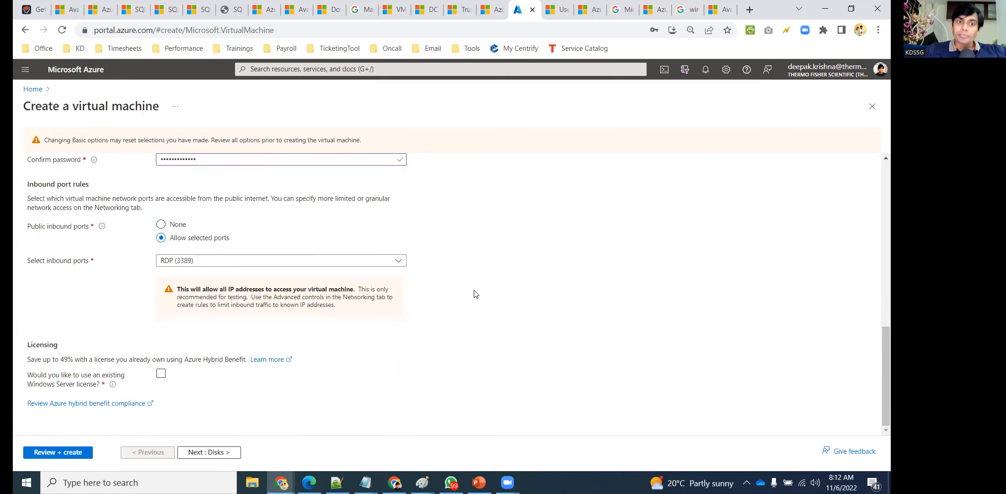
Review the licensing option and the disks, networking, management, monitoring and advanced settings of the virtual machine
scroll(393, 314, up, 3)
scroll(181, 327, down, 2)
scroll(181, 328, down, 1)
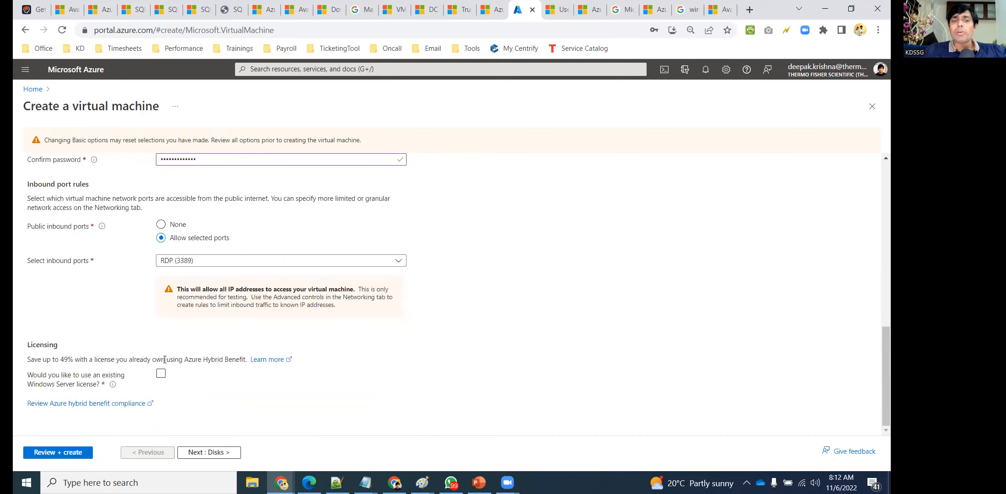
scroll(181, 328, up, 12)
click(69, 177)
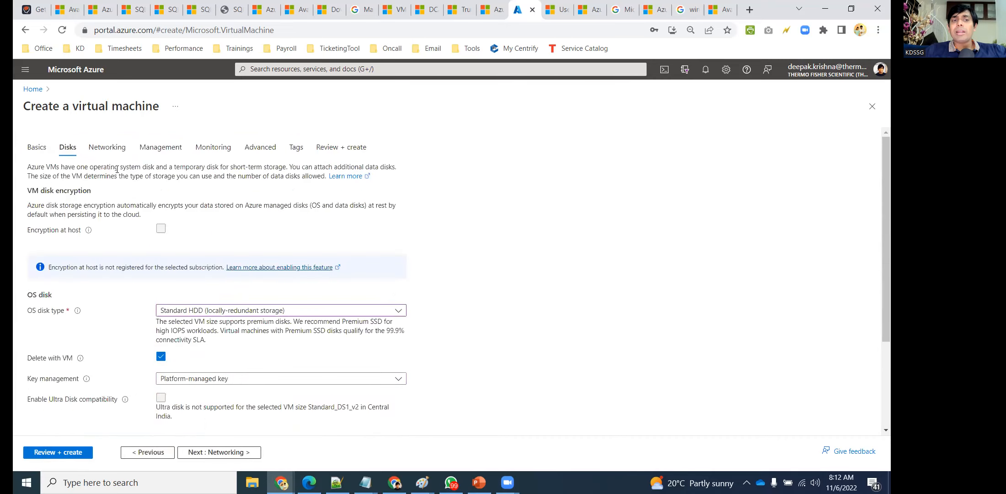
click(107, 147)
click(160, 147)
scroll(207, 286, down, 3)
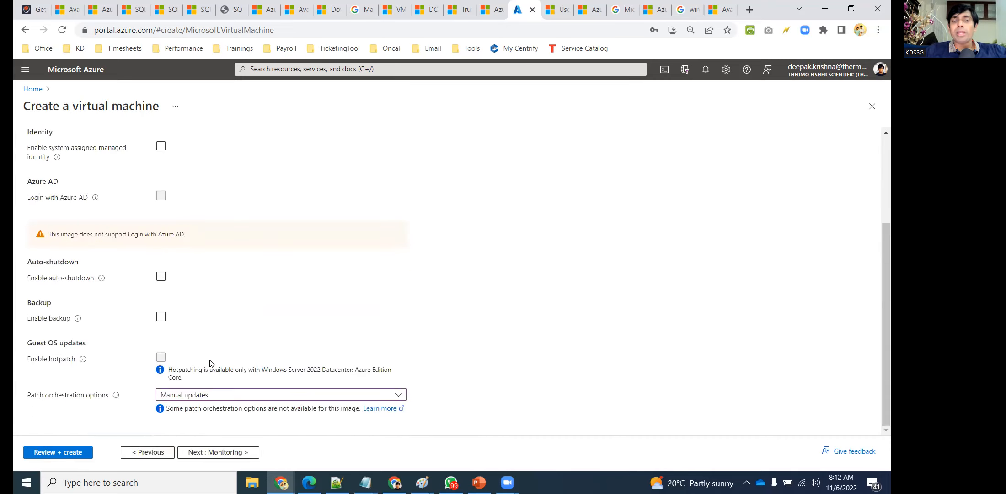
scroll(216, 382, up, 4)
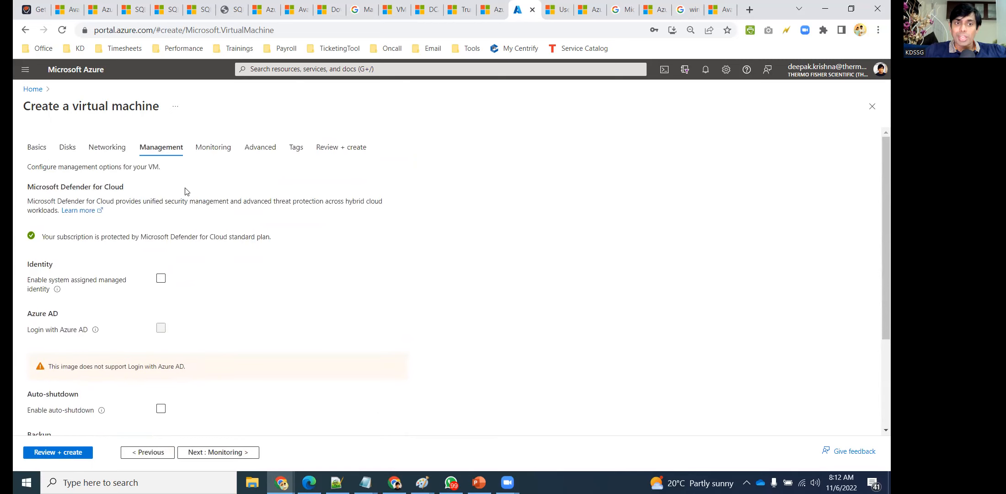
click(215, 147)
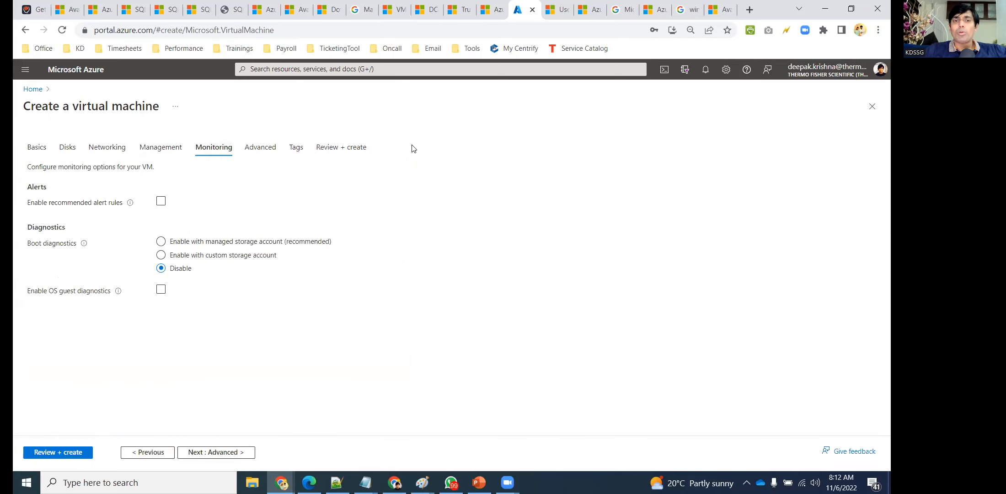
click(261, 148)
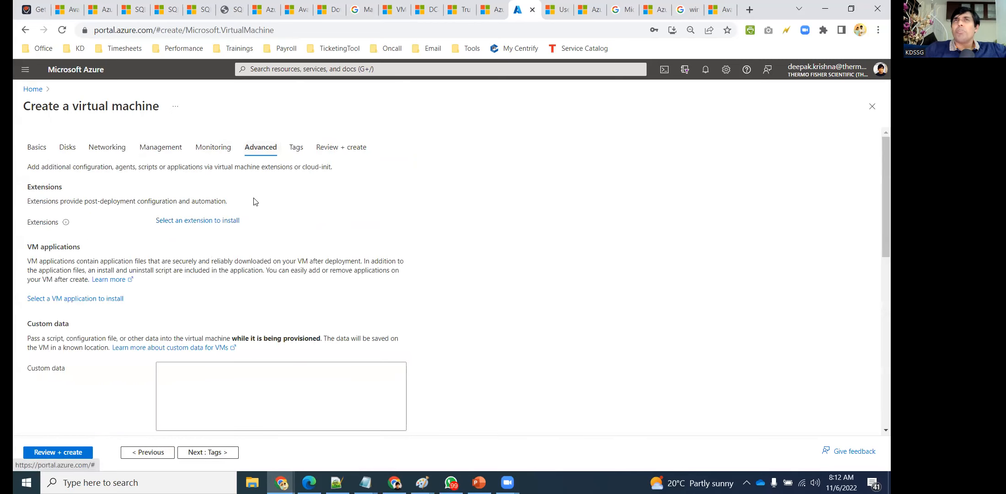
Delete all four tags: Environment, Application Name, Application Owner and ServerLocation
click(297, 147)
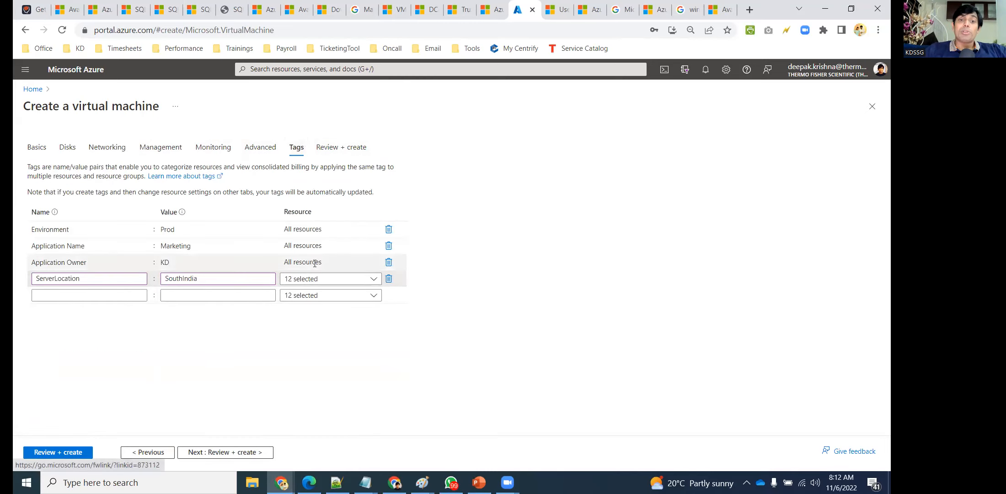
click(388, 229)
click(388, 229)
click(388, 229)
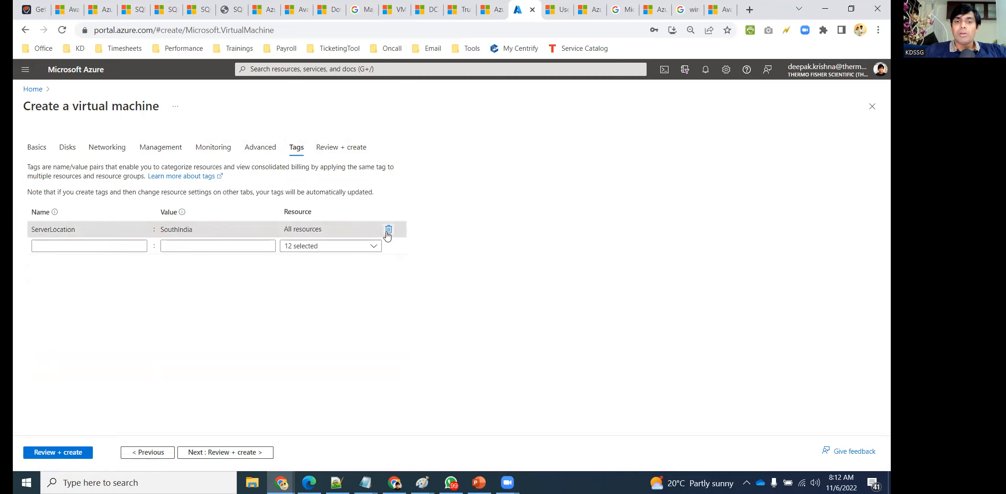
click(388, 229)
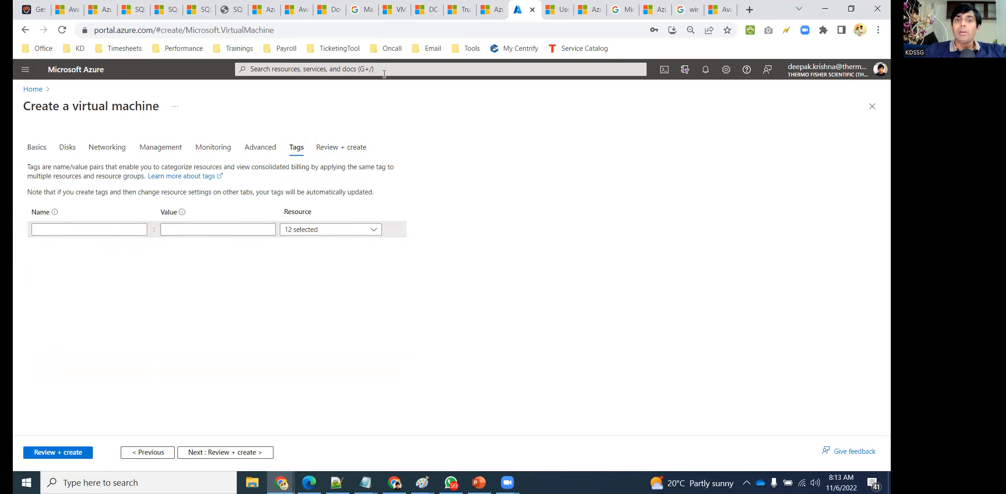
Validate the virtual machine's configuration and start creating it
click(354, 155)
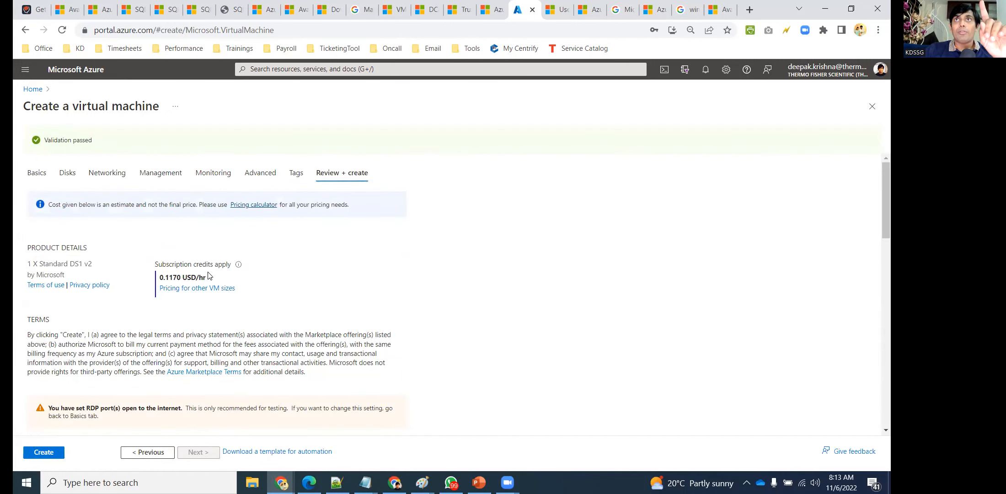
click(57, 452)
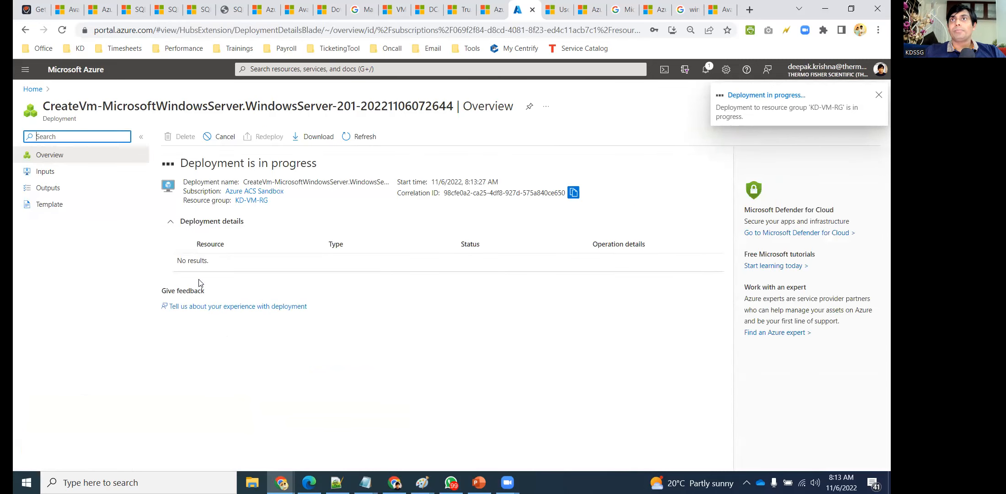
key(super+r)
text(mstsc)
key(Return)
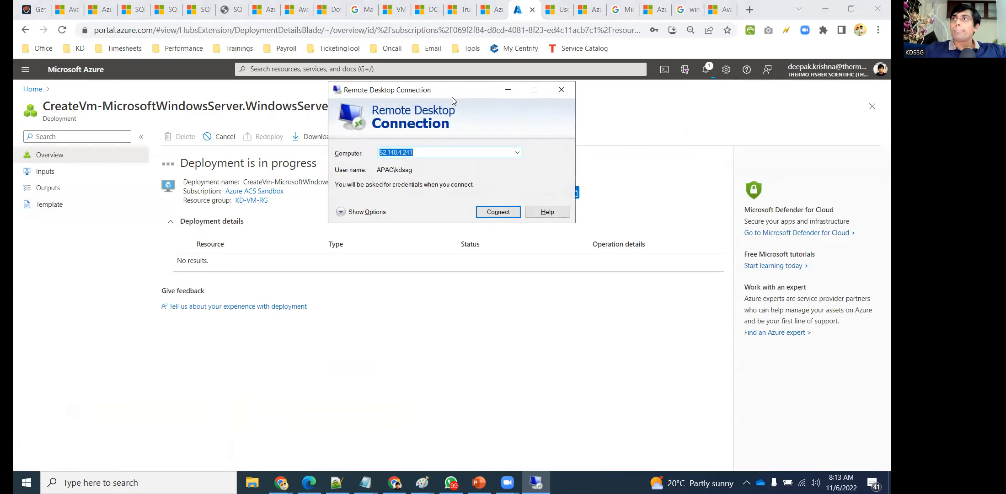
drag(452, 100, 631, 146)
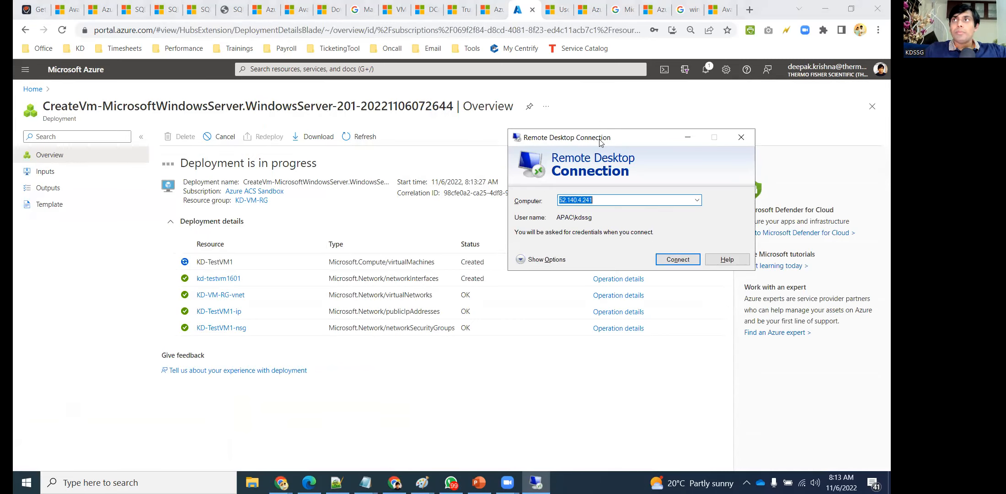
drag(600, 141, 599, 157)
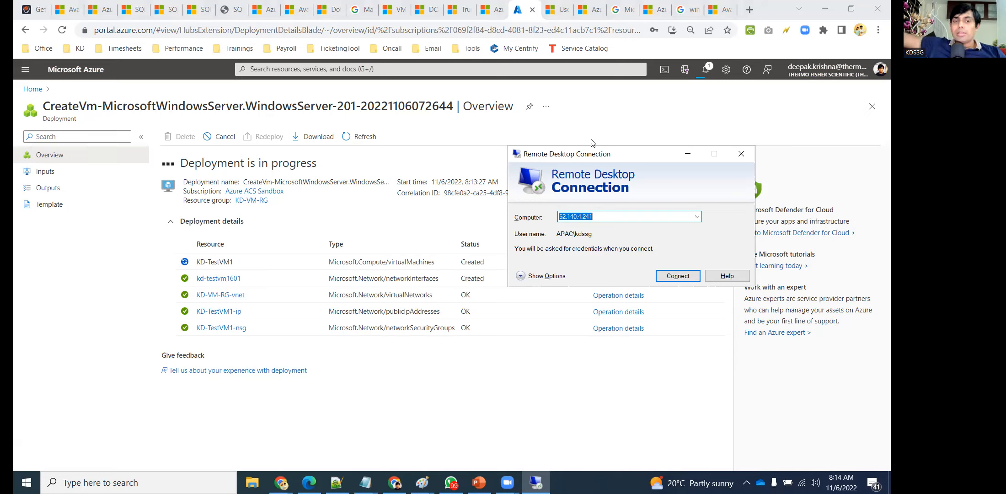
click(740, 153)
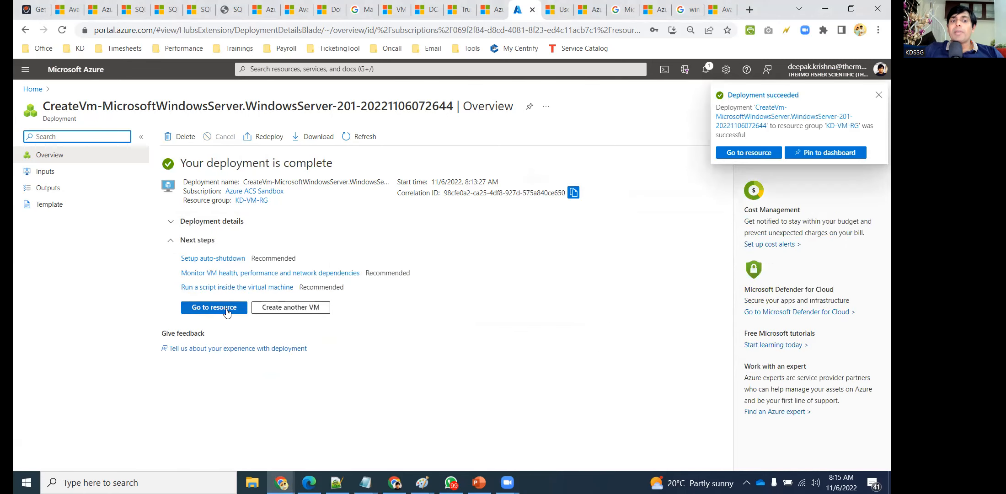
Open the deployed virtual machine's resource page and copy its public IP address
click(226, 313)
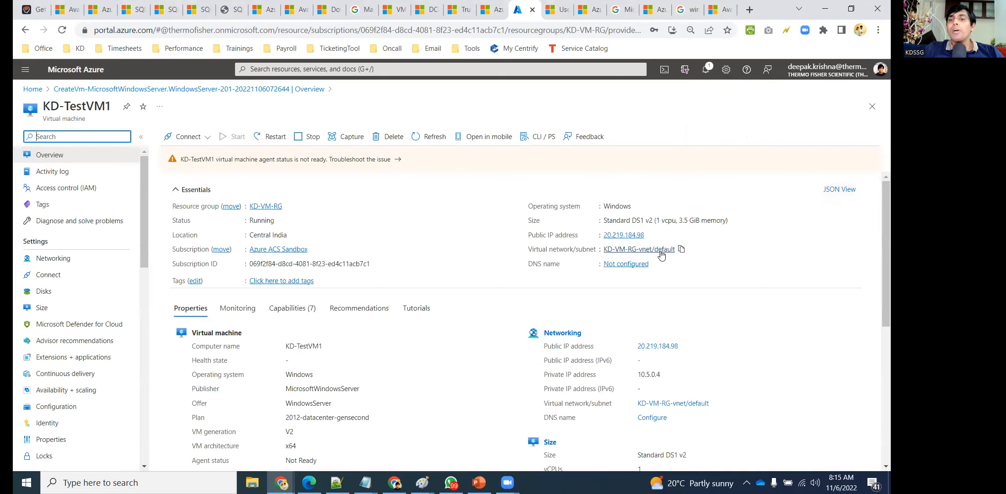
click(650, 235)
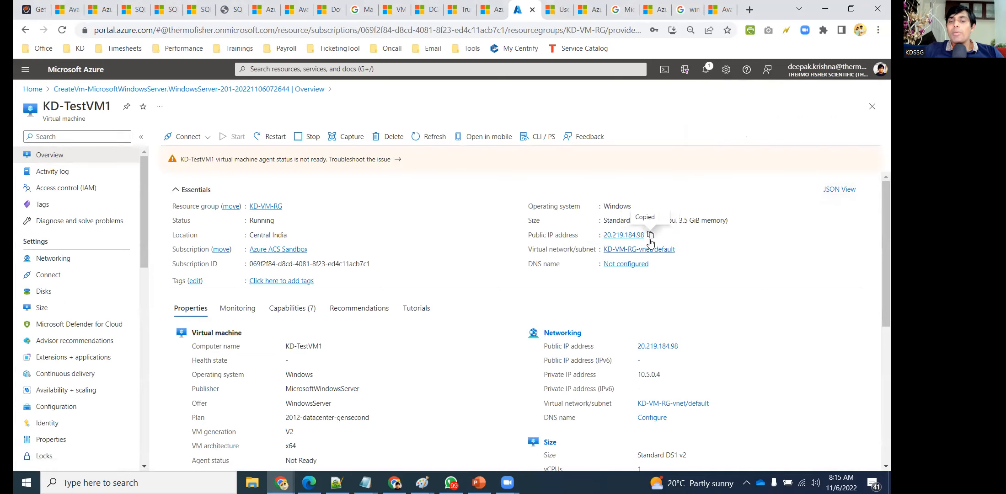
Switch to Remote Desktop Connection and start a connection to the copied public IP address
key(super)
text(mstsc)
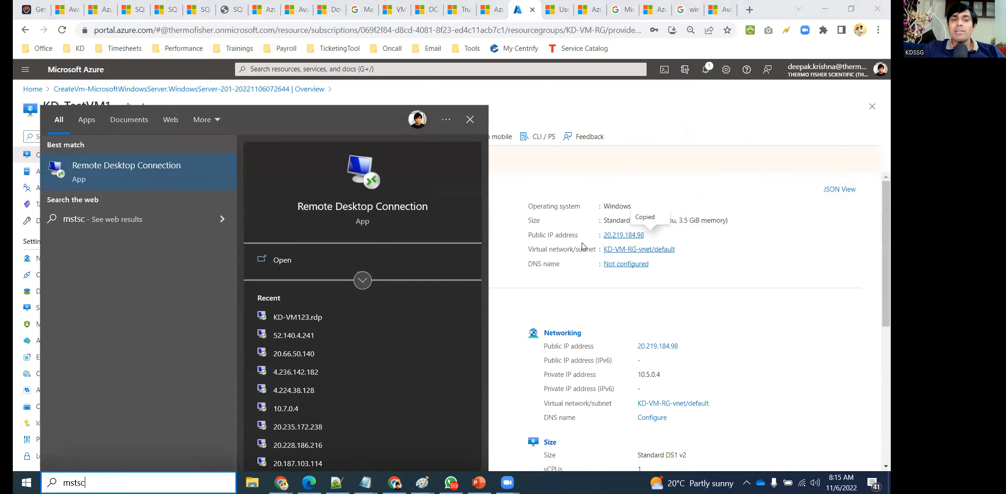
key(Return)
key(ctrl+v)
click(503, 211)
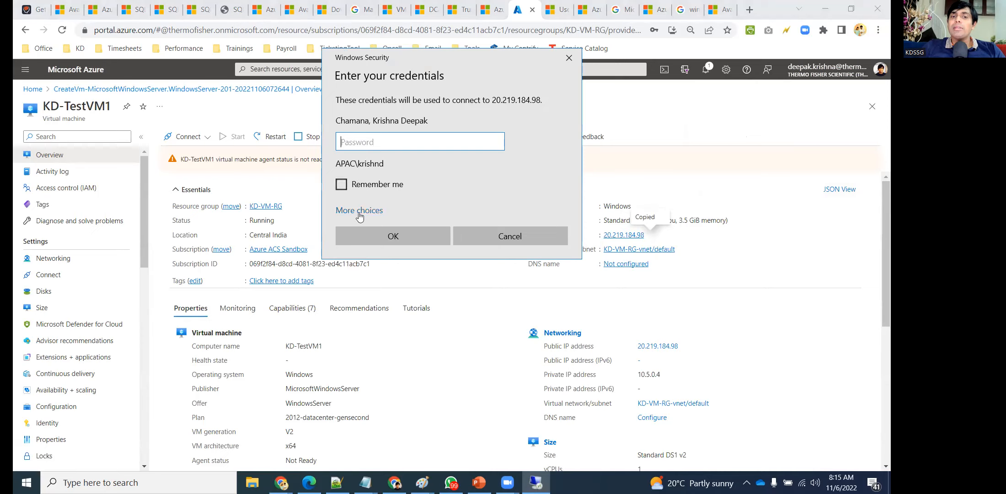
Sign in to the remote machine with a different account, kdssg, and its password, and accept its certificate without being asked again
click(360, 212)
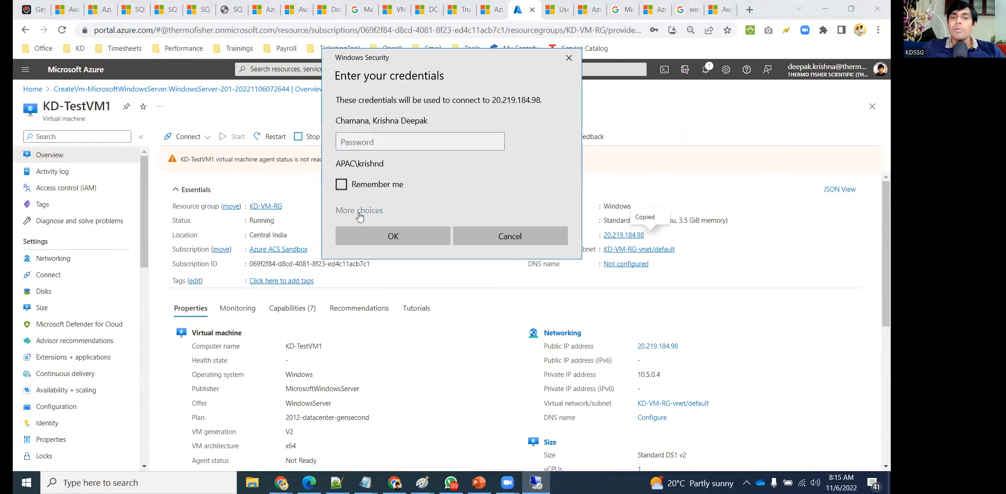
click(387, 303)
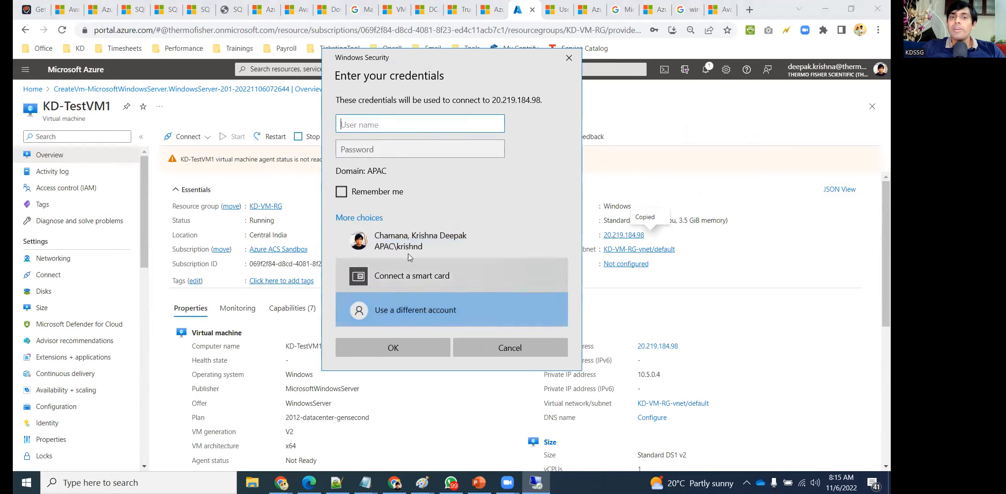
text(kdssg)
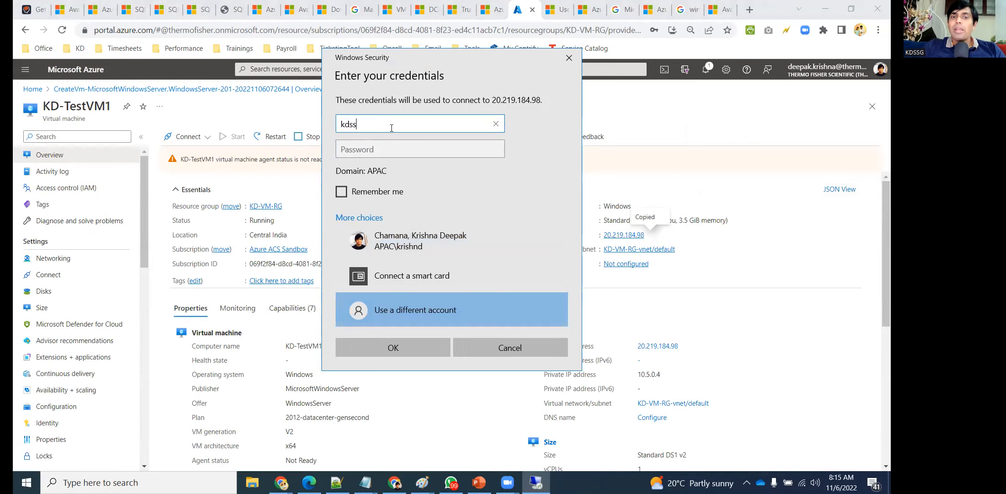
key(Tab)
text(*************)
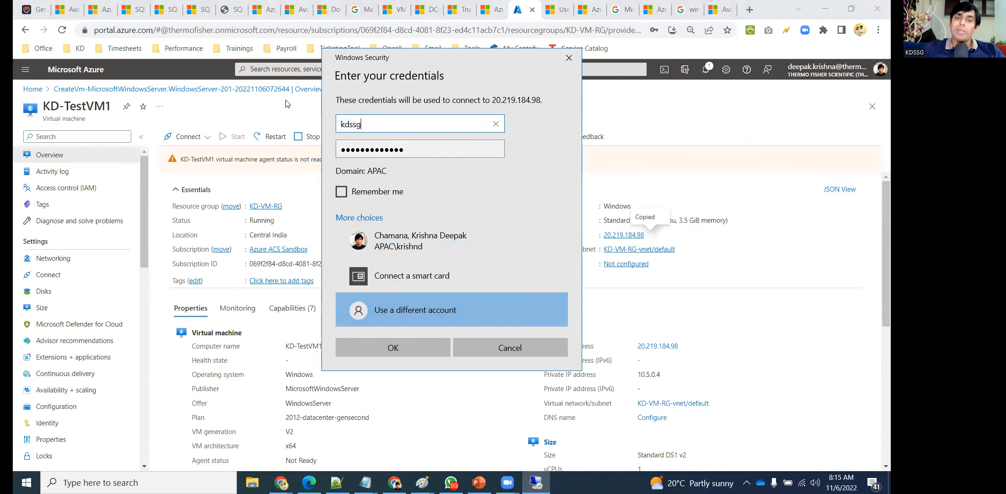
click(392, 347)
click(368, 230)
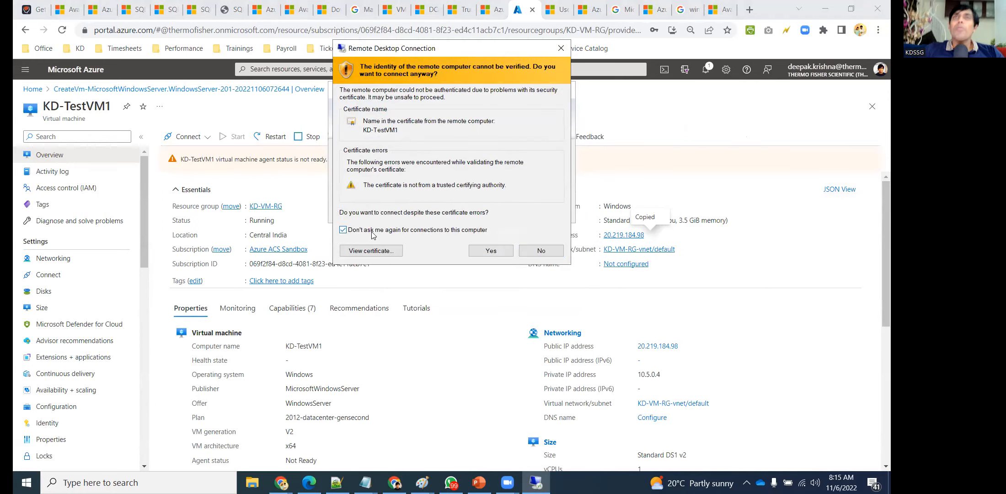
click(490, 251)
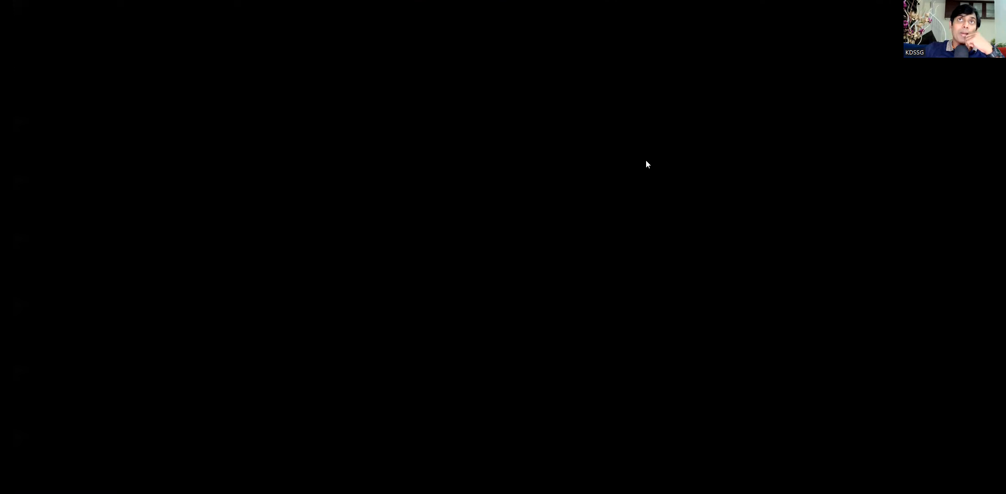
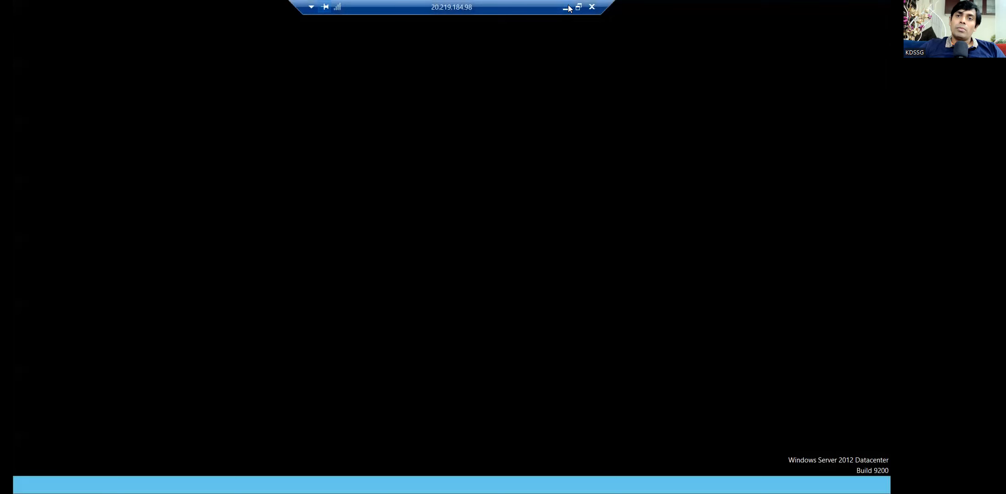
Close Server Manager in the remote session and return to the Azure portal
click(567, 8)
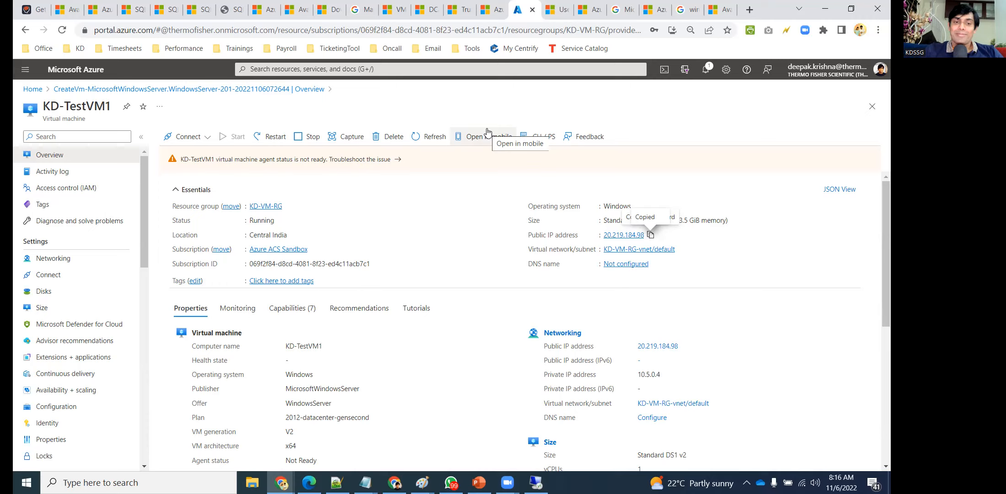
click(536, 482)
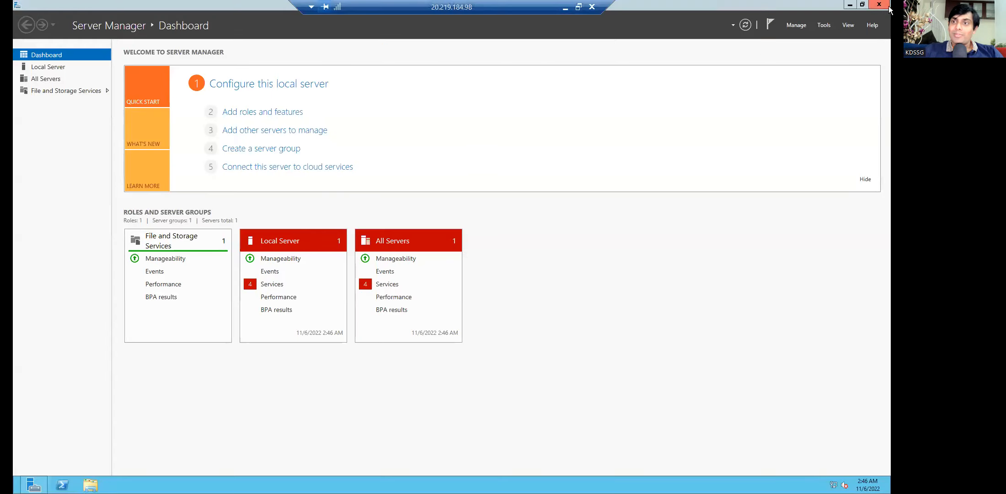
click(875, 7)
click(565, 8)
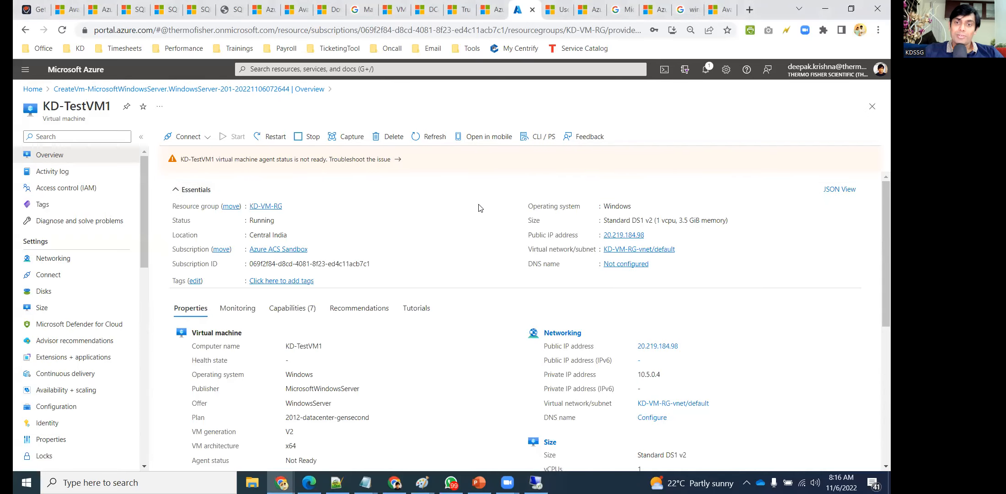
scroll(503, 220, down, 5)
scroll(571, 201, up, 5)
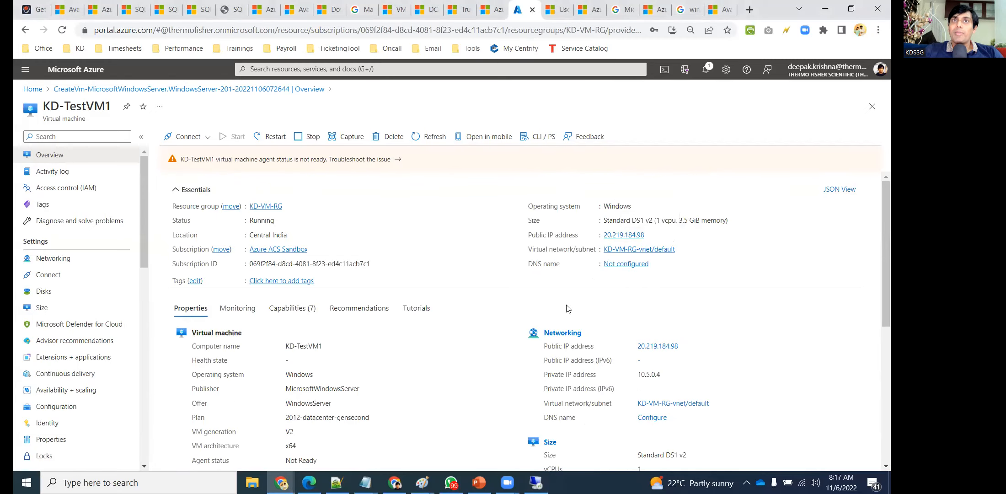
click(536, 482)
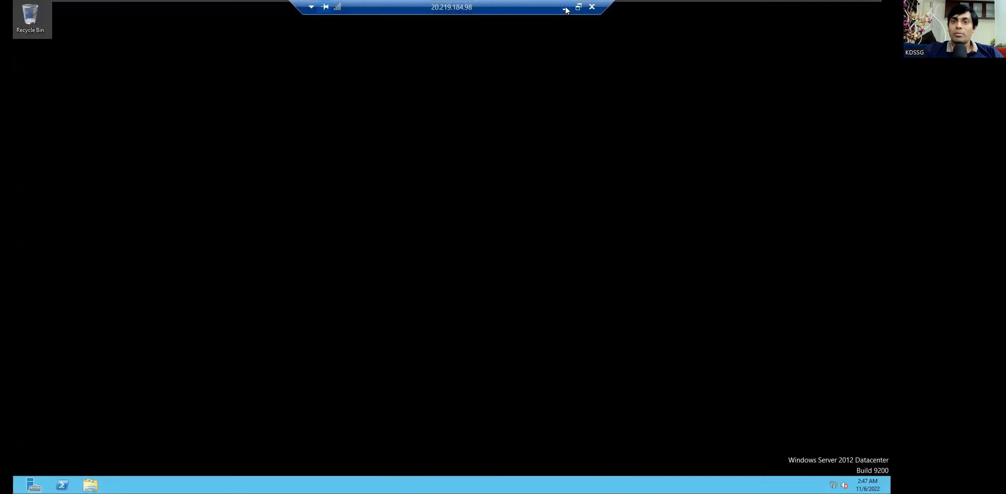
click(566, 5)
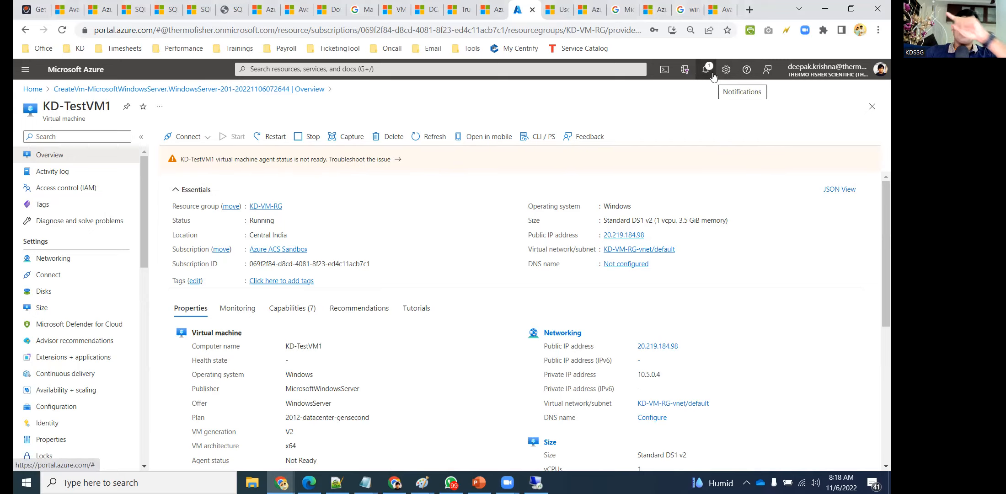
click(536, 482)
click(564, 9)
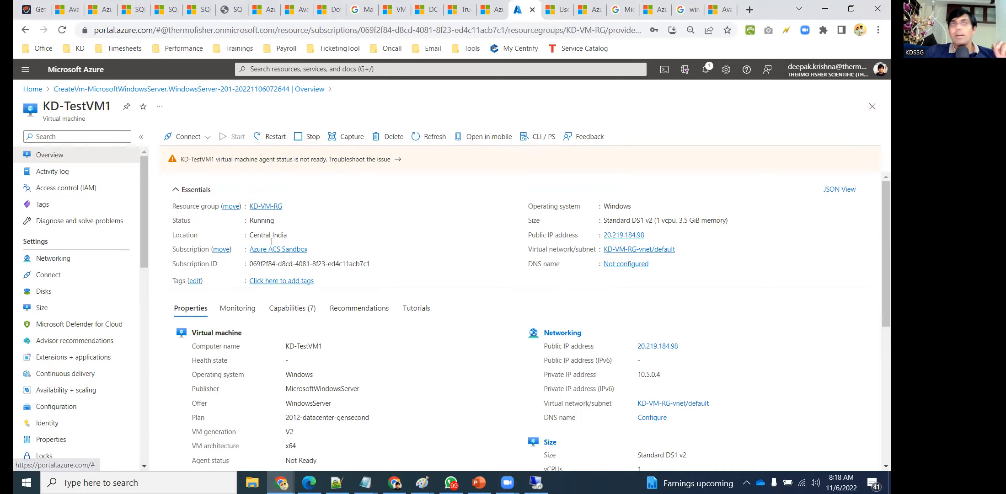
Open the list of all virtual machines from the portal home and filter it by KD
click(32, 89)
click(263, 142)
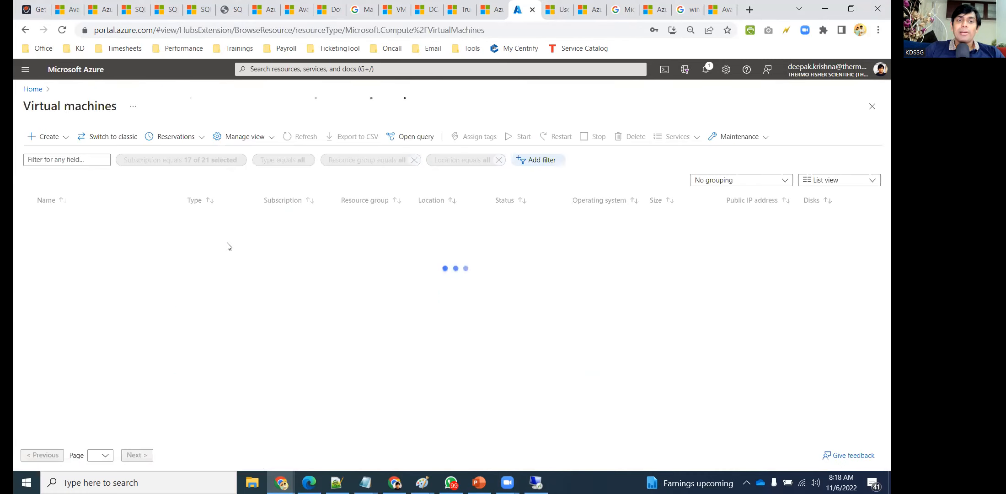
click(57, 161)
text(KD)
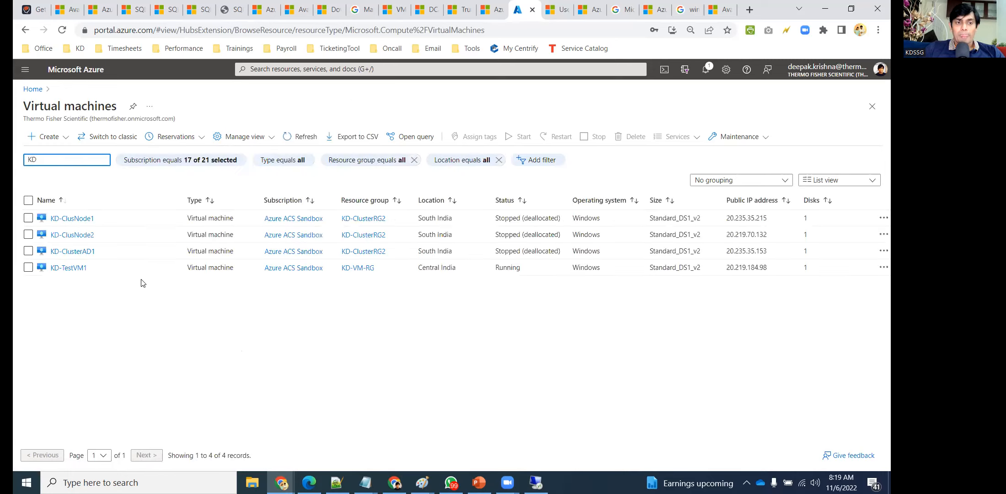
View the overview of KD-ClusNode1 and return to the virtual machines list
click(71, 218)
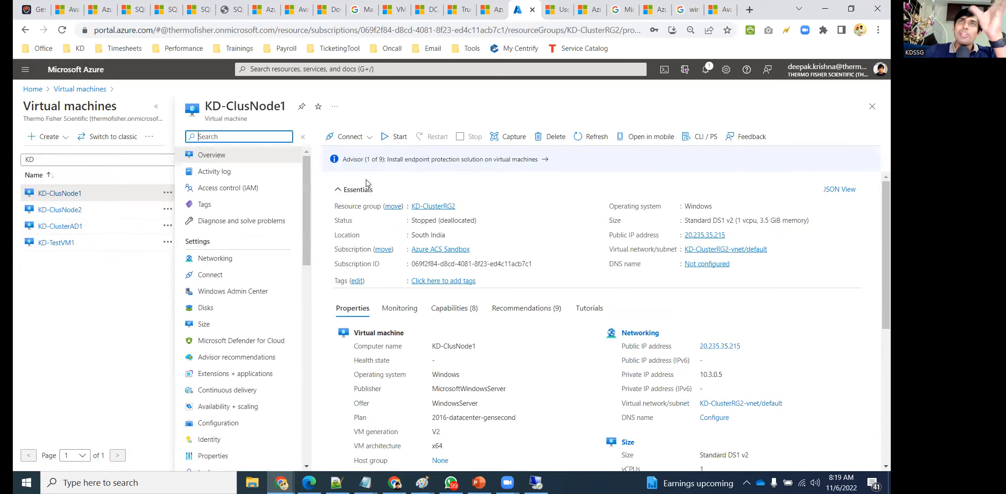
click(80, 89)
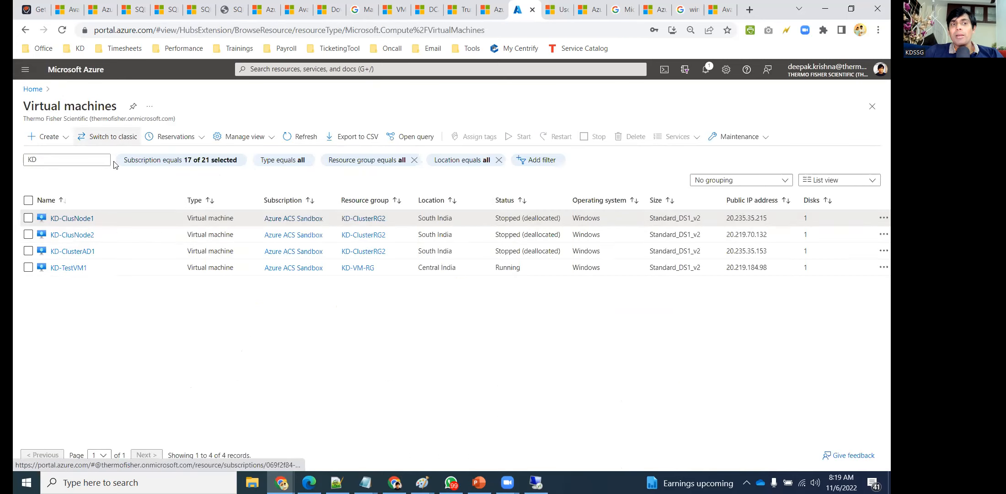
Open KD-TestVM1, look through its available settings and open its Reset password page
click(68, 268)
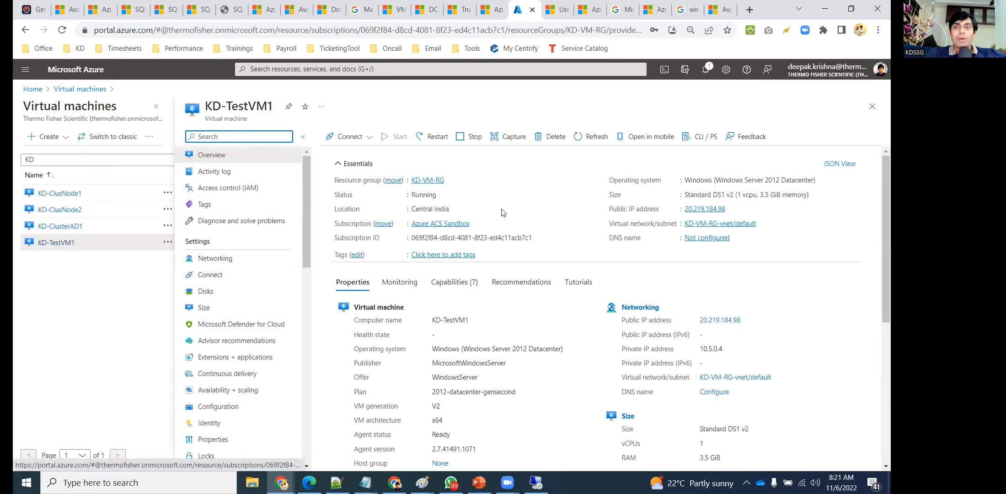
scroll(256, 275, down, 15)
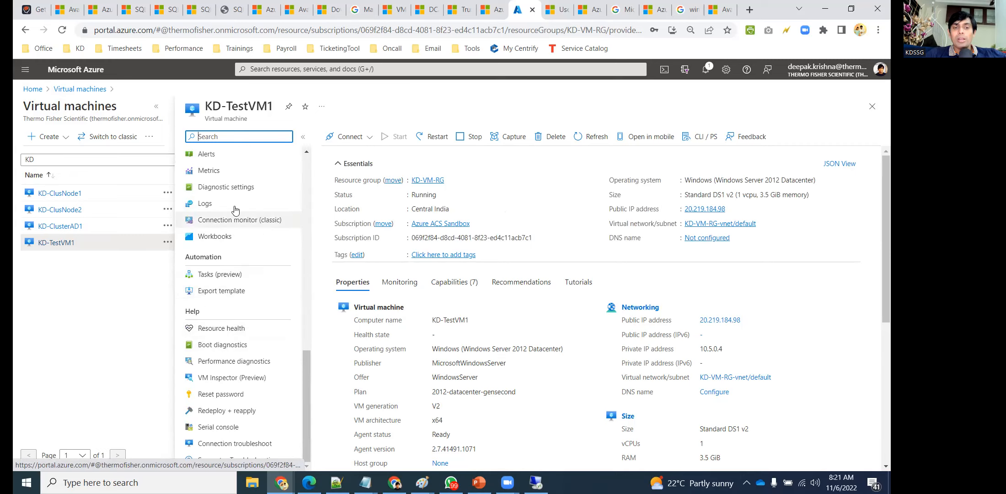
scroll(246, 387, up, 10)
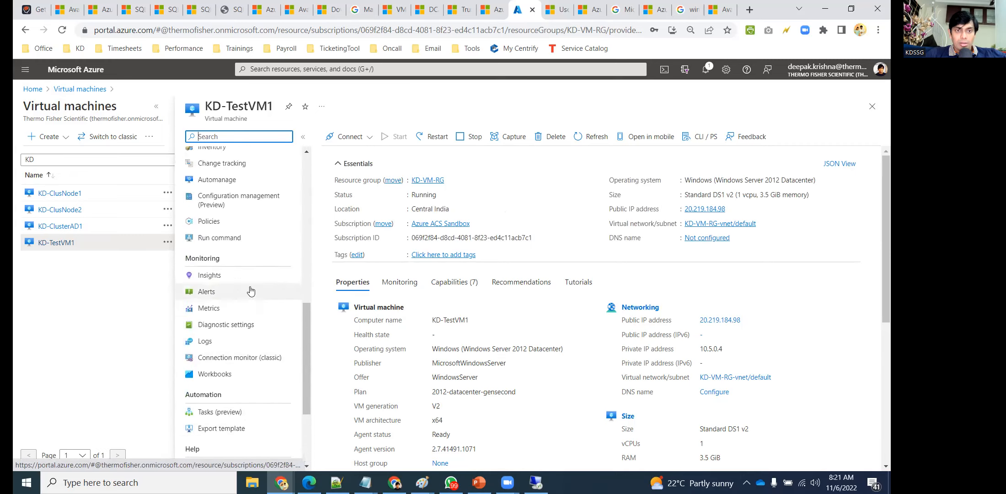
scroll(250, 246, up, 5)
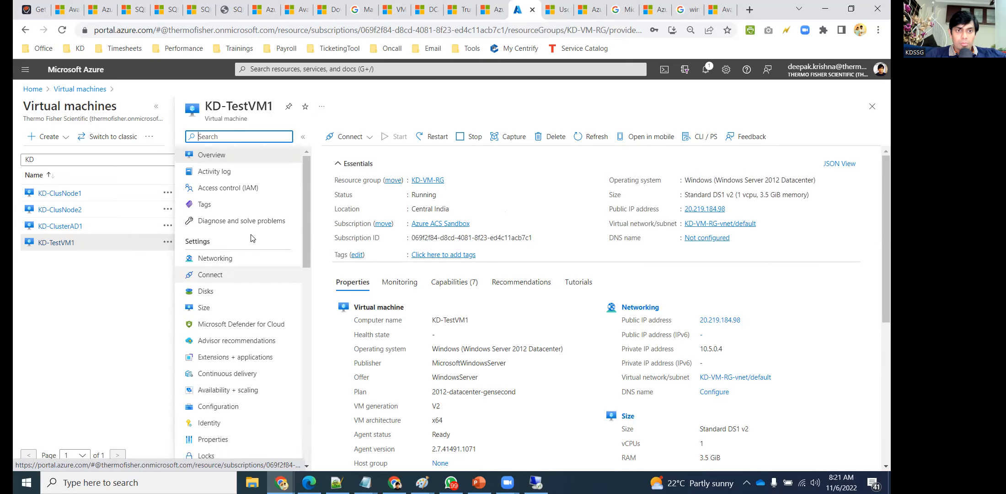
scroll(247, 238, down, 8)
scroll(241, 256, down, 12)
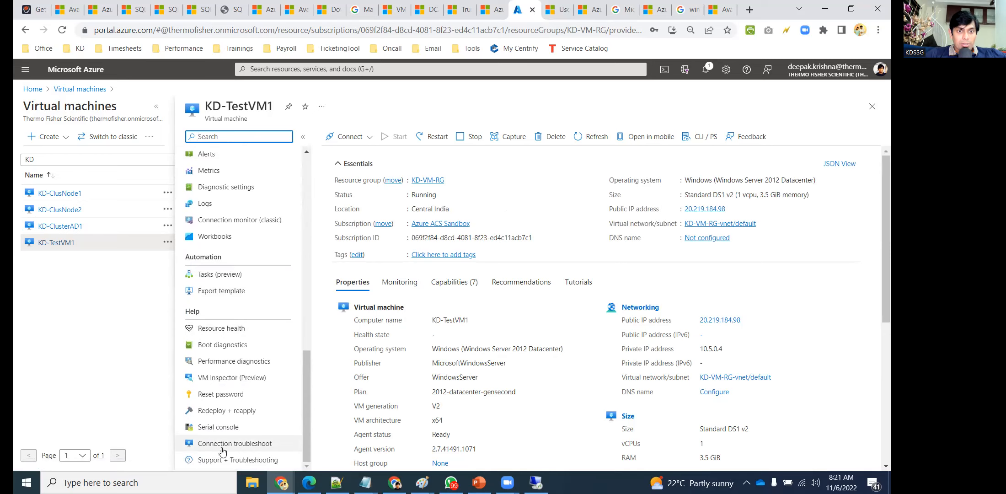
click(219, 394)
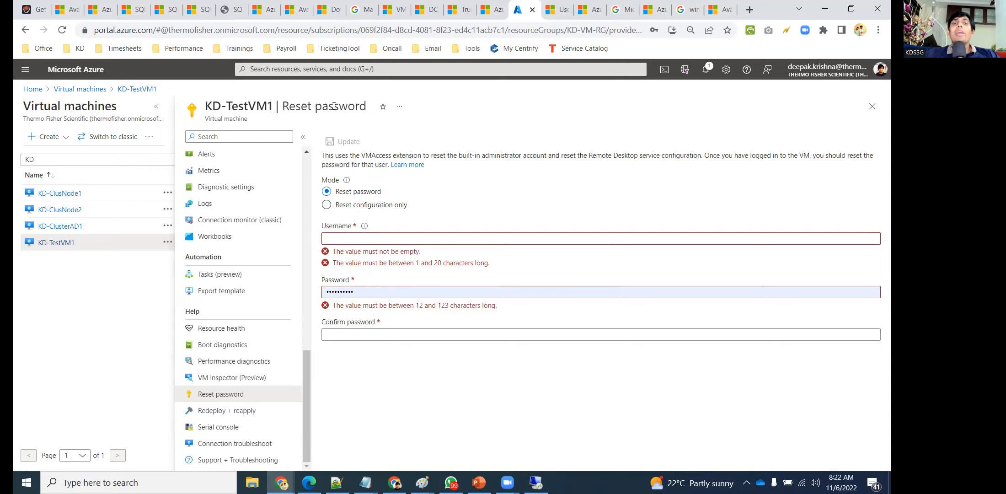
Return to KD-TestVM1's overview, discarding the unsaved edits on the Reset password page
scroll(285, 306, up, 12)
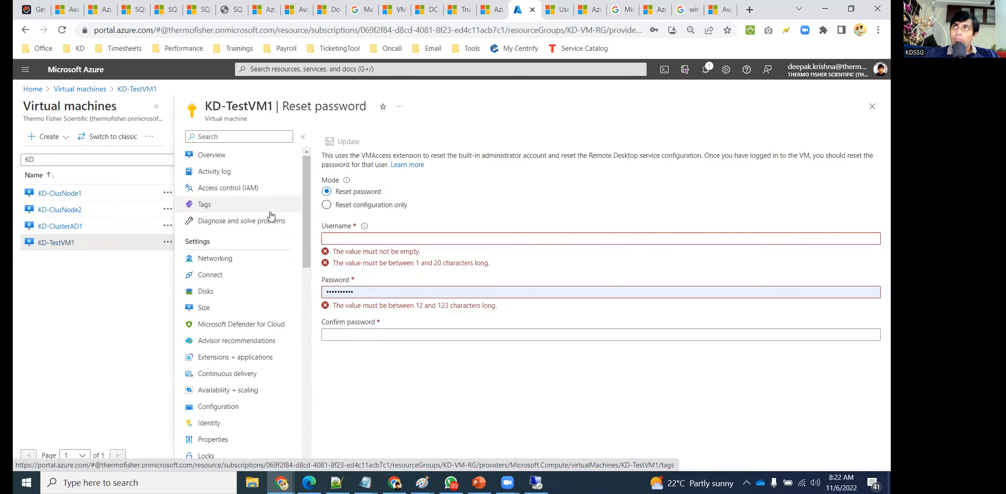
click(222, 159)
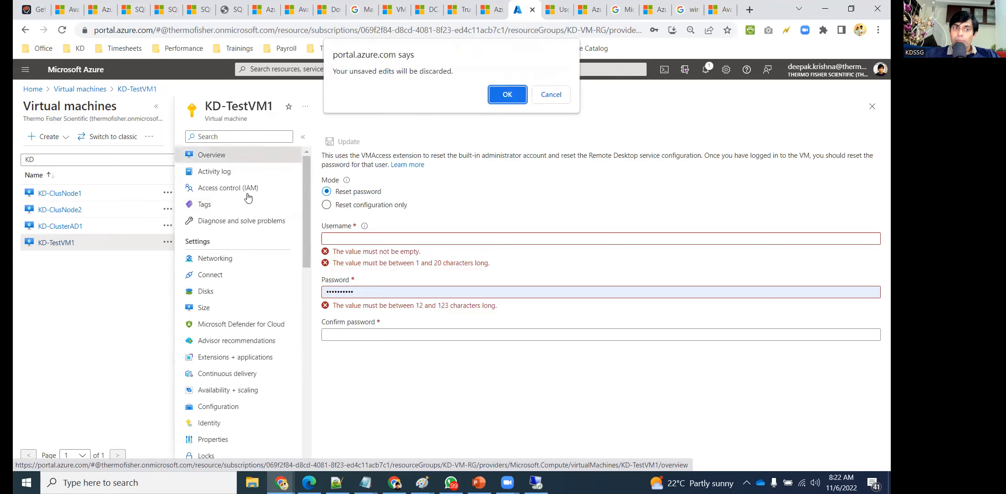
click(499, 95)
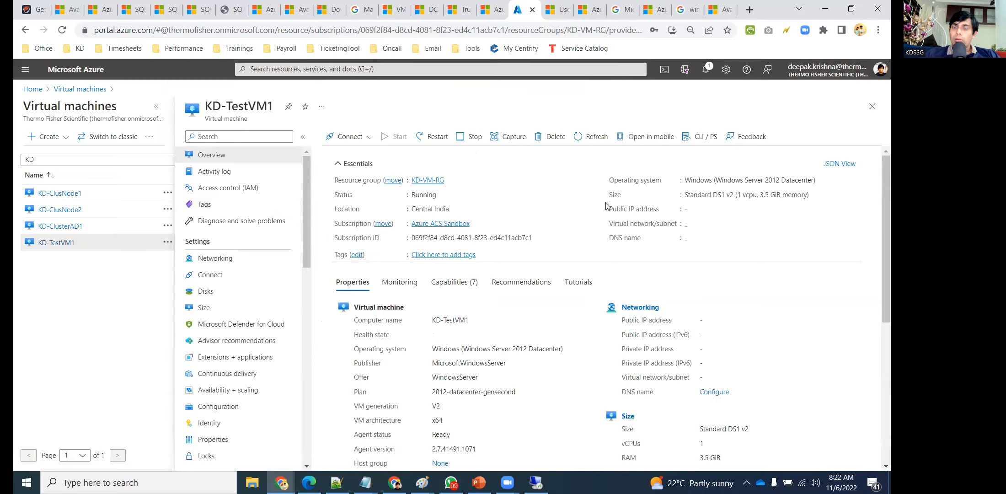
Examine KD-TestVM1's resource JSON for the admin username in the OS profile and close the JSON view
click(840, 164)
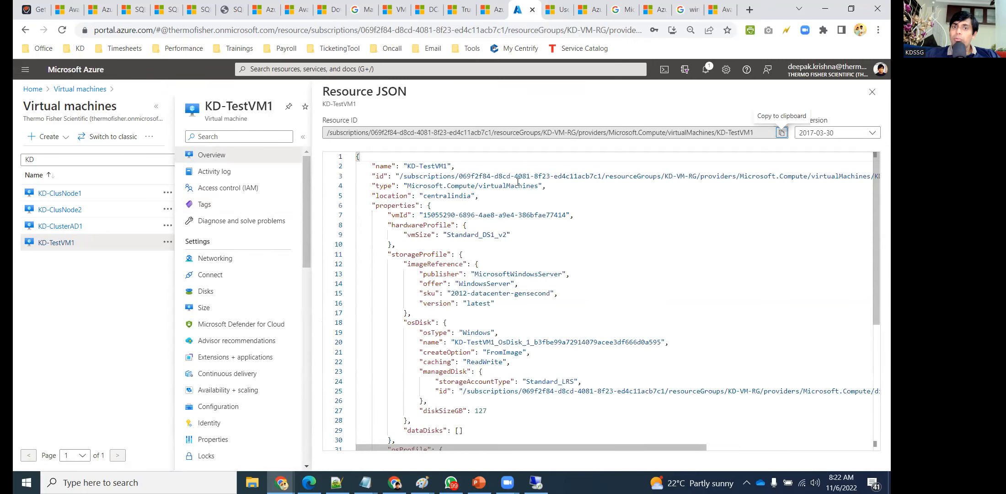
click(521, 245)
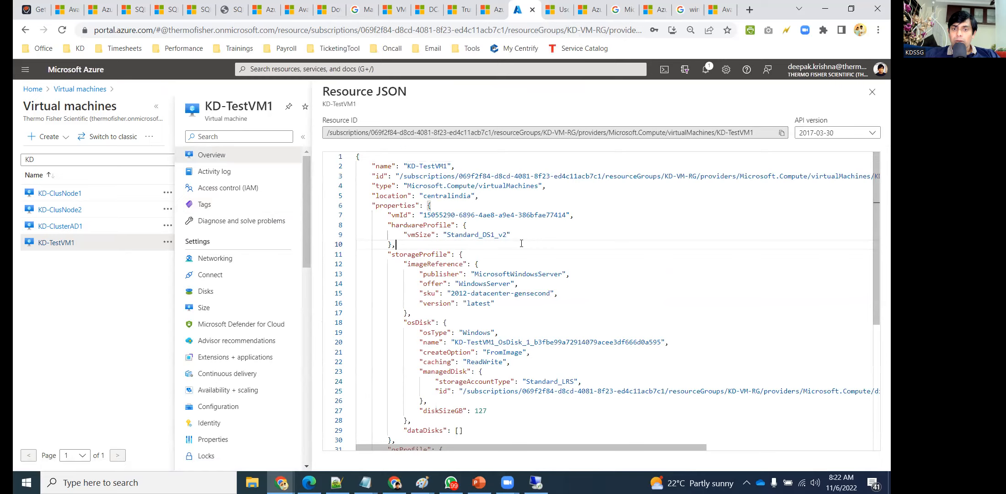
scroll(521, 243, down, 5)
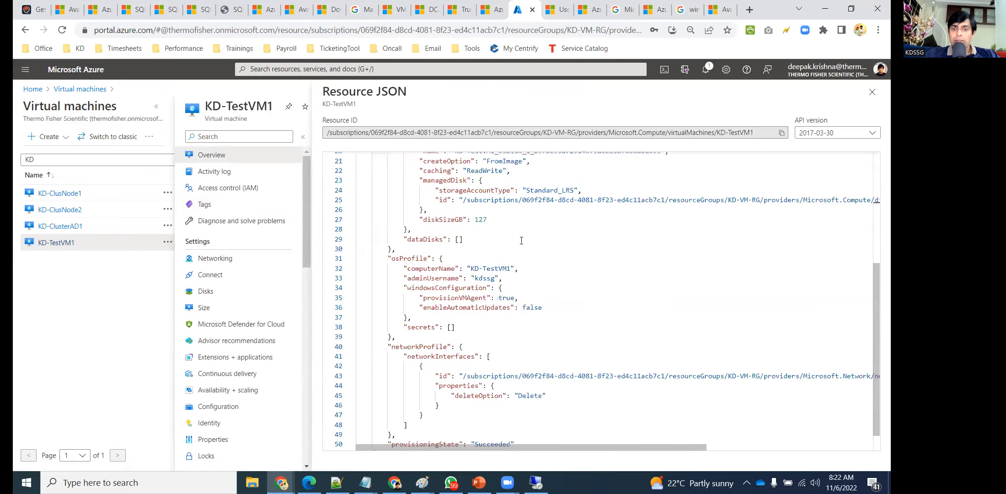
scroll(521, 240, down, 1)
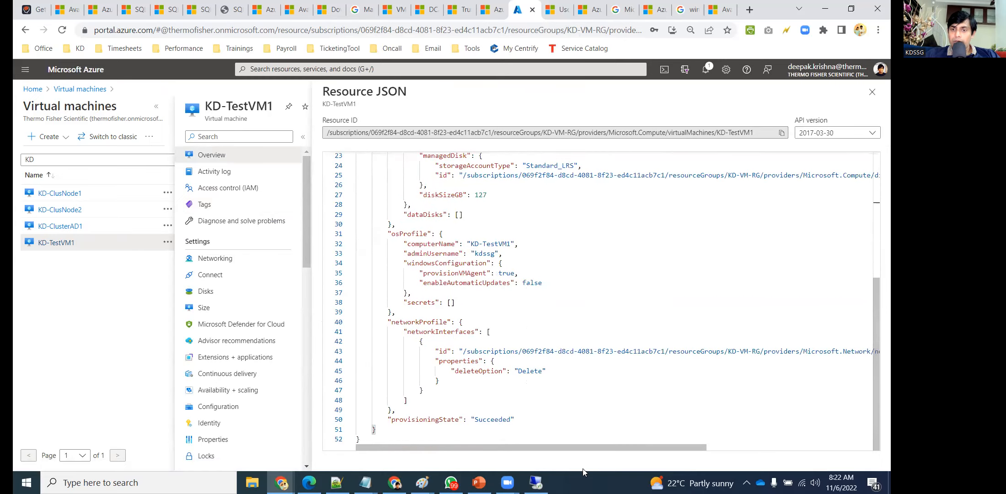
drag(473, 254, 495, 254)
click(504, 254)
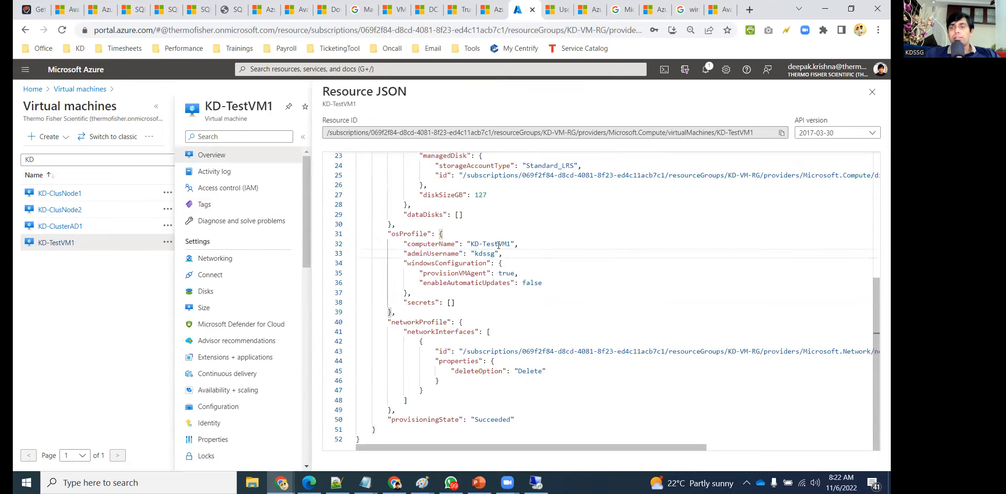
click(871, 94)
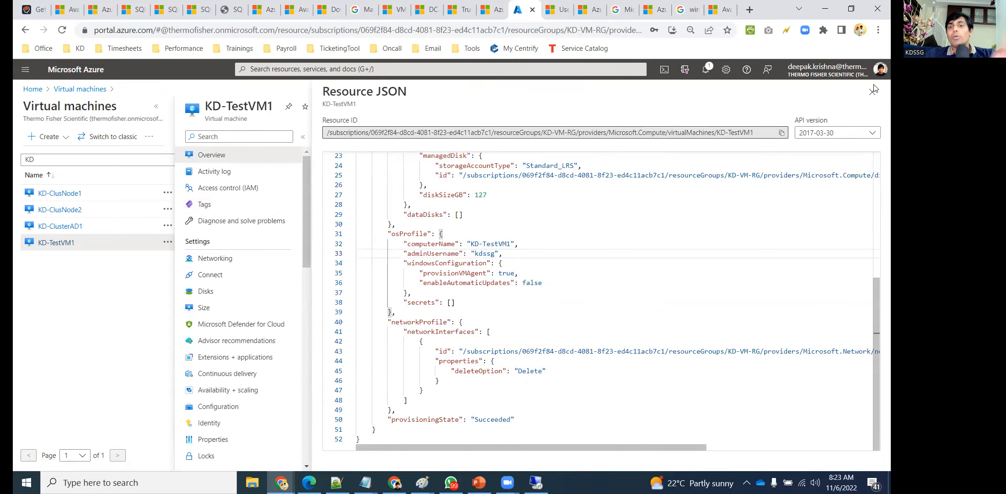
click(864, 95)
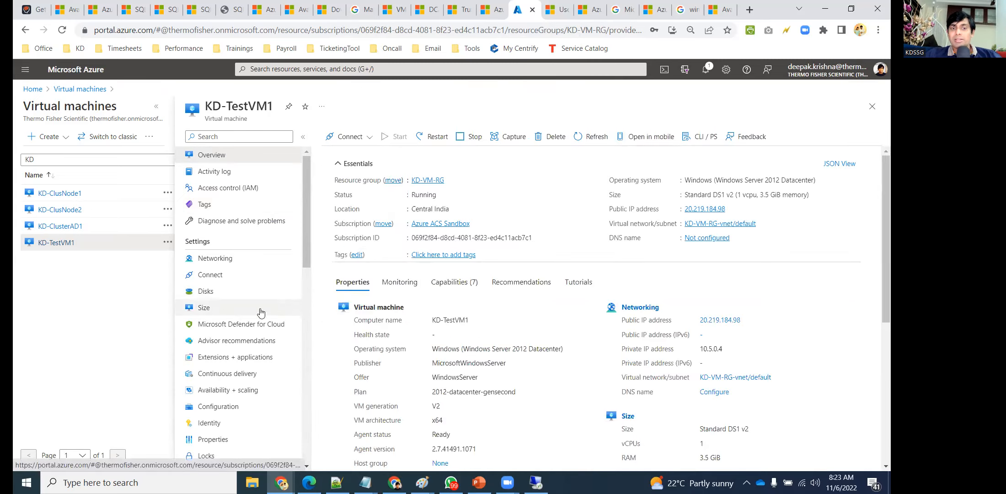
Open KD-TestVM1's Reset password page and fill in the administrator's username
scroll(226, 341, down, 10)
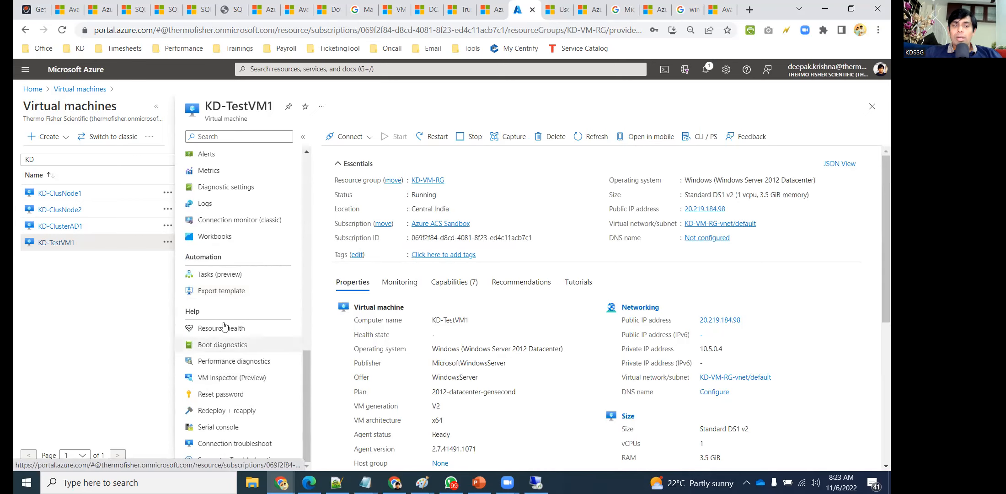
click(237, 396)
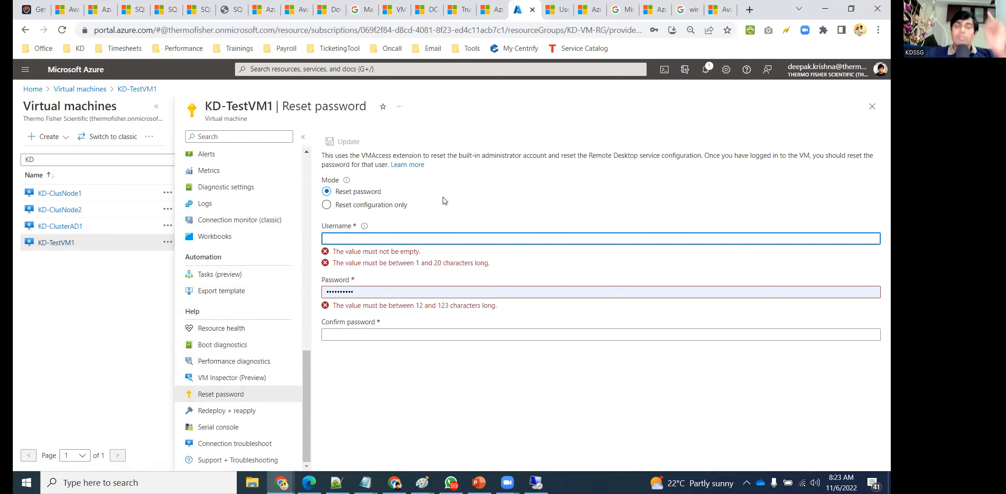
text(kdssg)
click(383, 395)
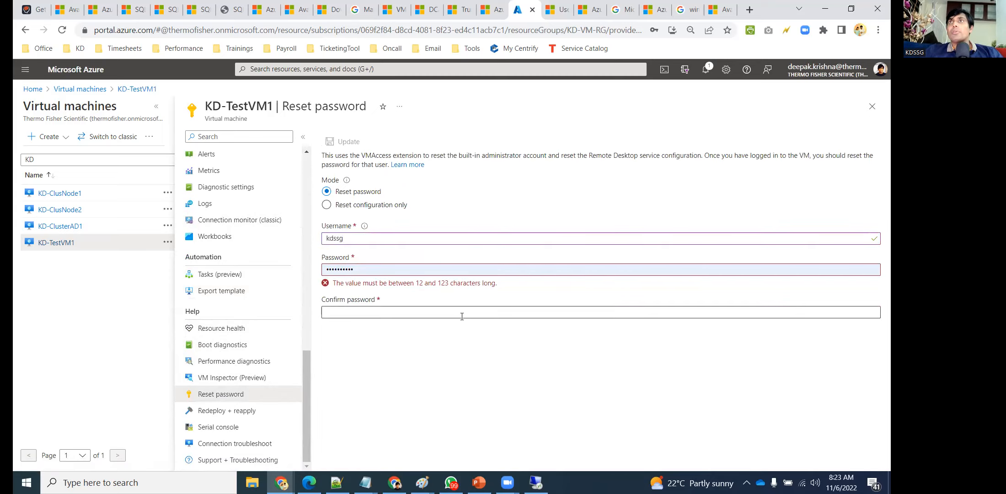
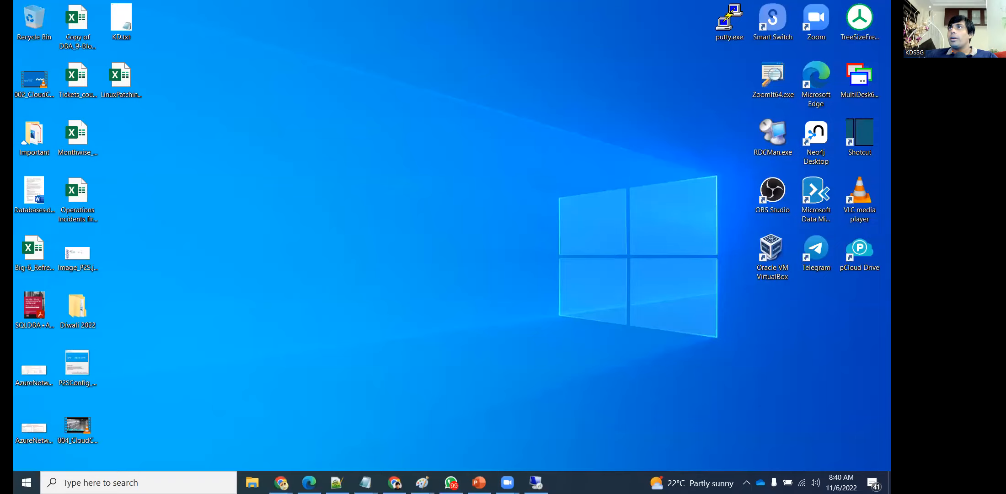
Switch to the Azure portal window in Chrome and start creating a new virtual machine from the portal home
click(309, 290)
mouse_move(281, 482)
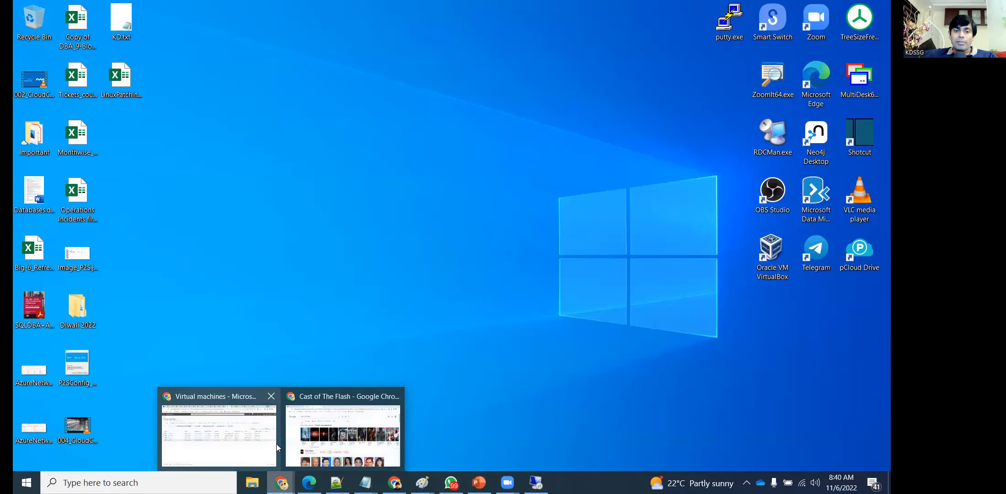
click(240, 427)
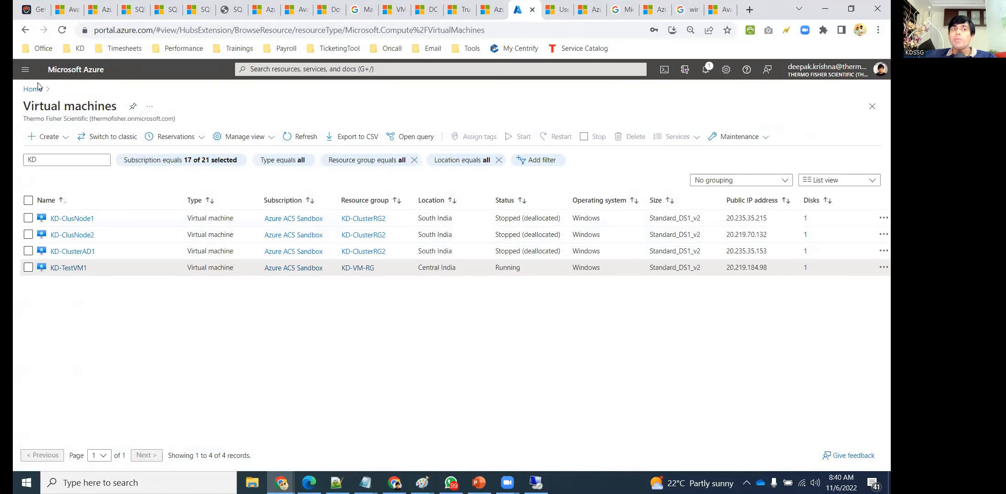
click(33, 89)
mouse_move(254, 131)
click(319, 159)
click(339, 183)
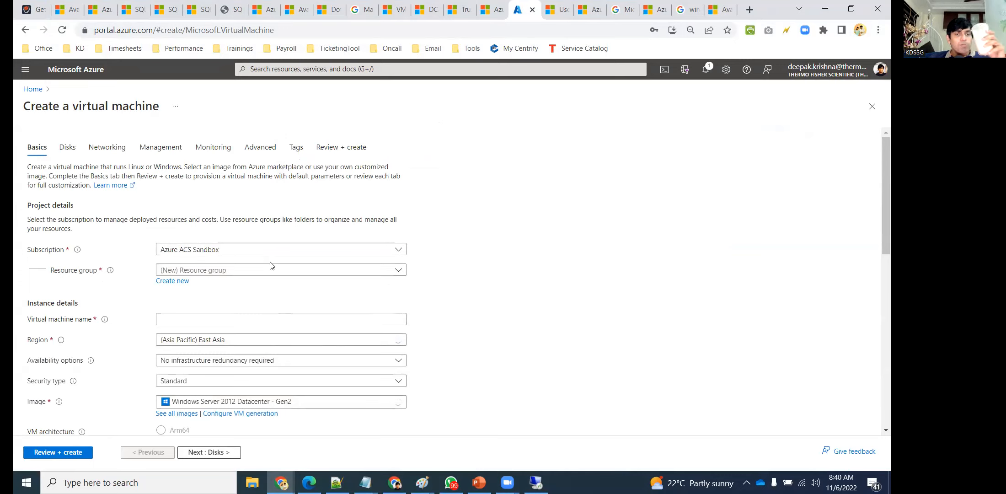
Assign the new virtual machine to resource group KD-VM-RG and name it KD-LinuxVM
click(233, 270)
text(KD)
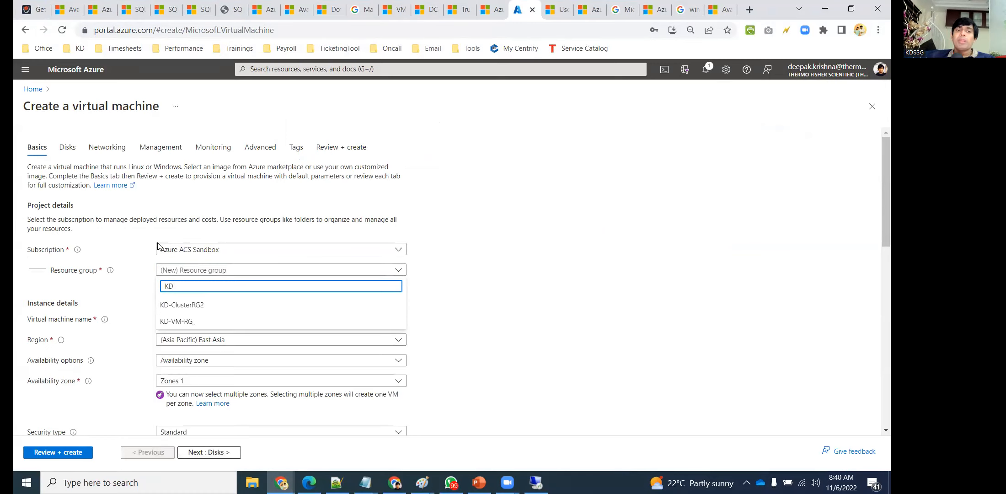
click(196, 323)
click(393, 325)
text(KD-L)
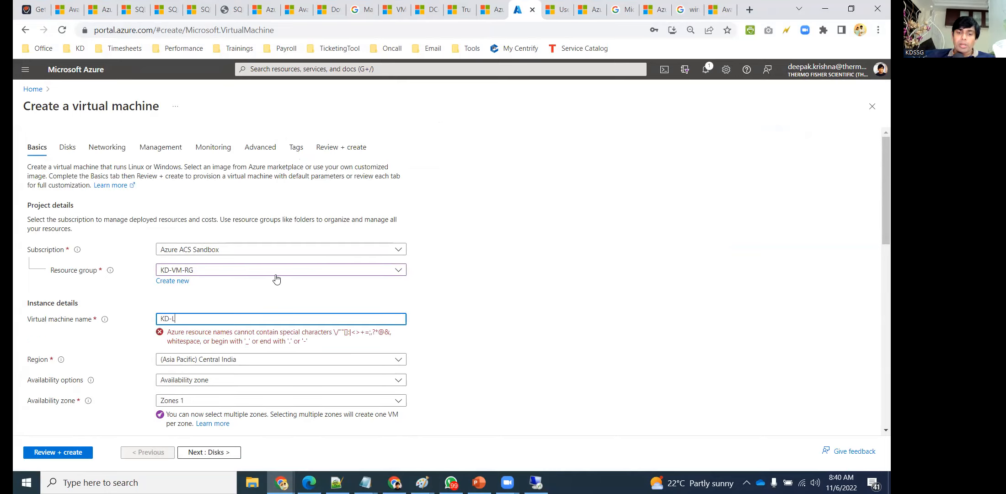
text(inuxVM)
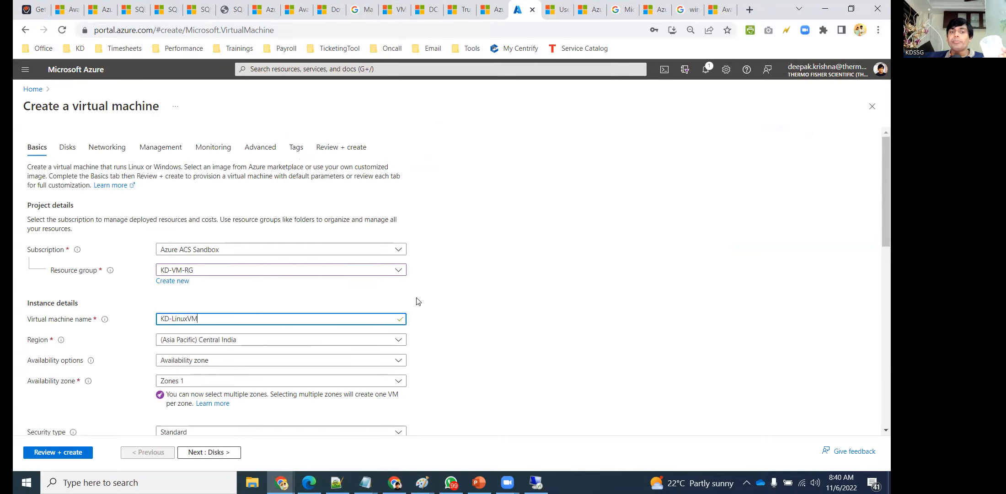
click(415, 298)
Select (Asia Pacific) Central India as the region and Availability set as the availability option
scroll(442, 285, down, 1)
click(274, 284)
scroll(284, 349, down, 5)
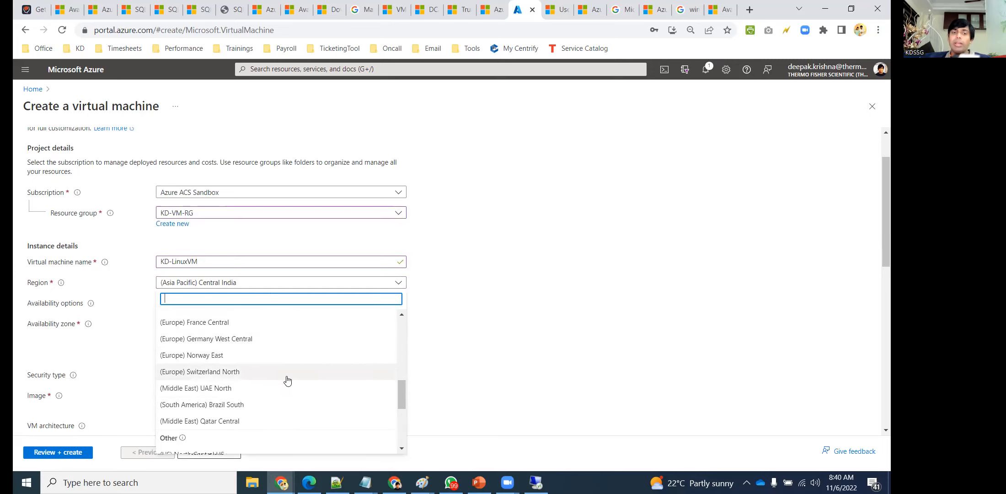
scroll(245, 355, up, 1)
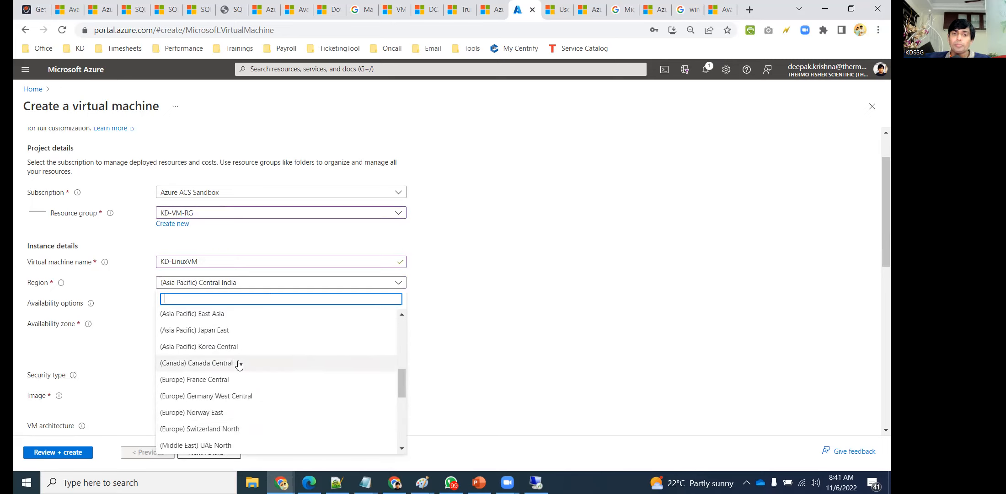
scroll(243, 370, up, 2)
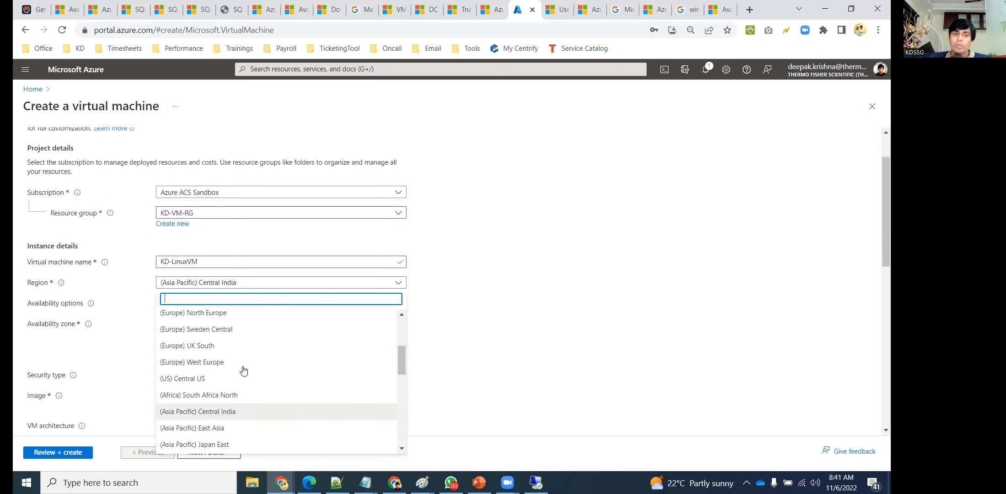
click(235, 411)
click(232, 307)
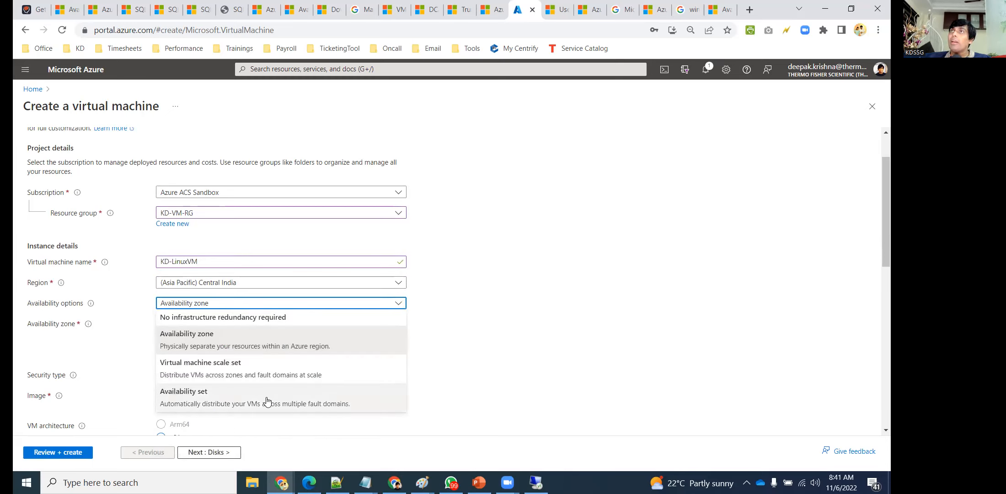
click(224, 406)
Change the region to (Asia Pacific) South India, choose the Availability set option and check for existing sets
click(232, 287)
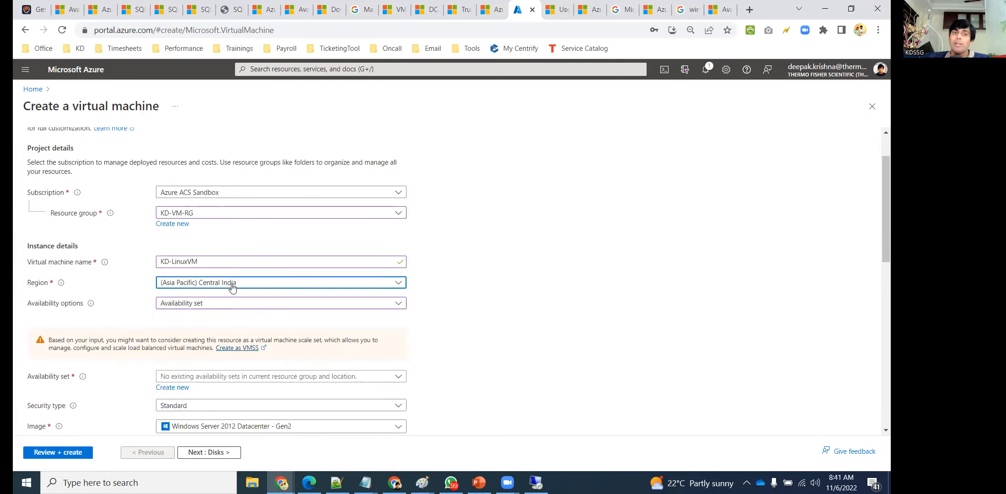
scroll(233, 377, down, 5)
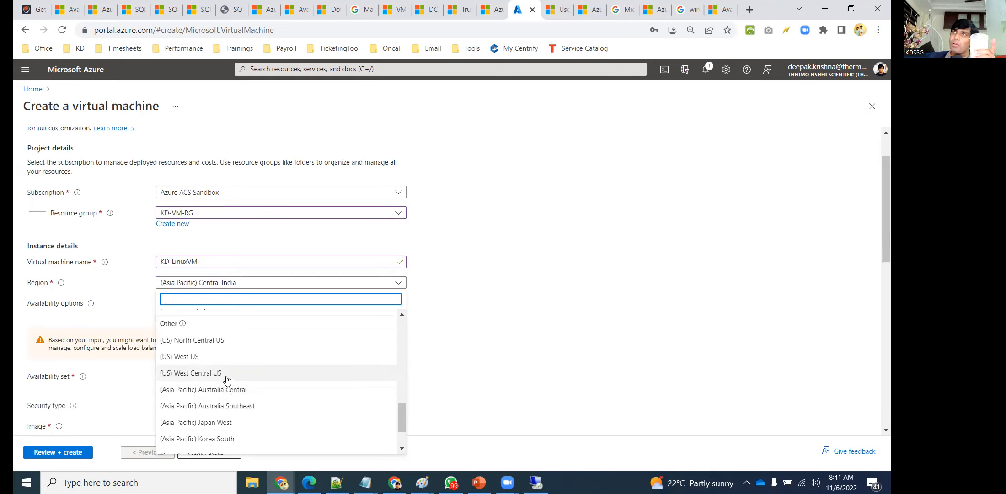
scroll(306, 382, down, 1)
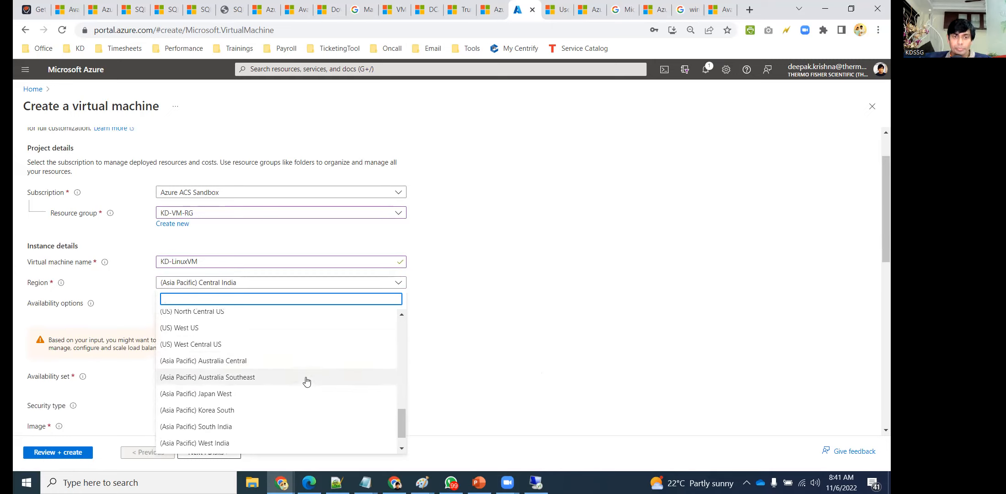
click(253, 403)
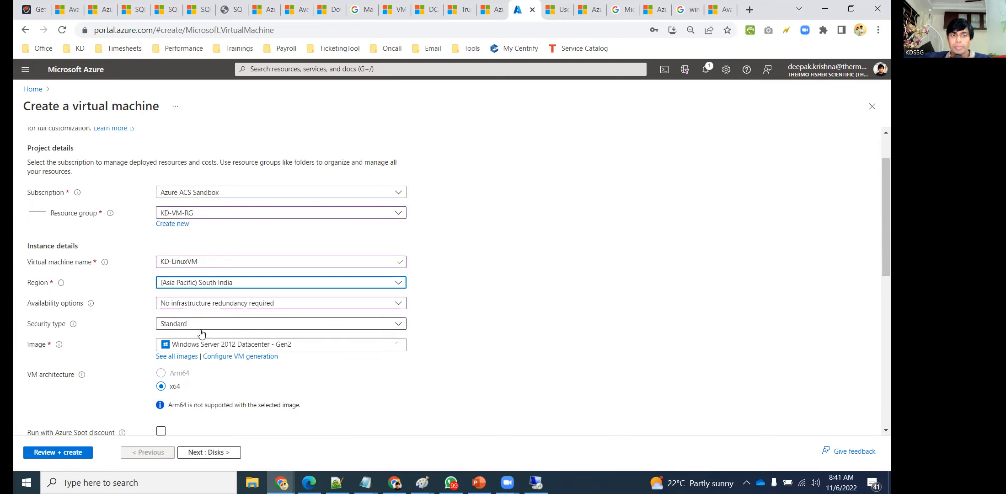
click(226, 304)
click(194, 395)
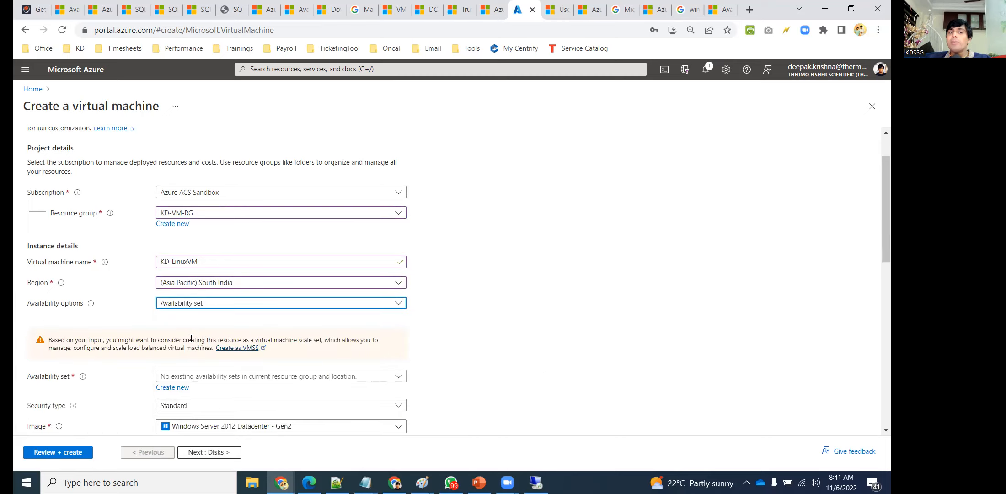
click(210, 379)
click(439, 364)
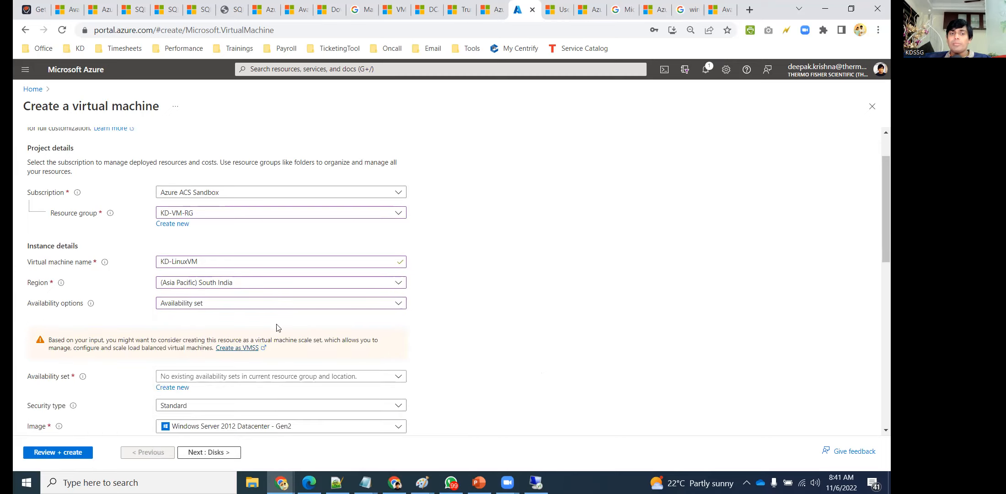
Set the region back to (Asia Pacific) Central India, reselect the Availability set option and check for existing sets there
click(218, 284)
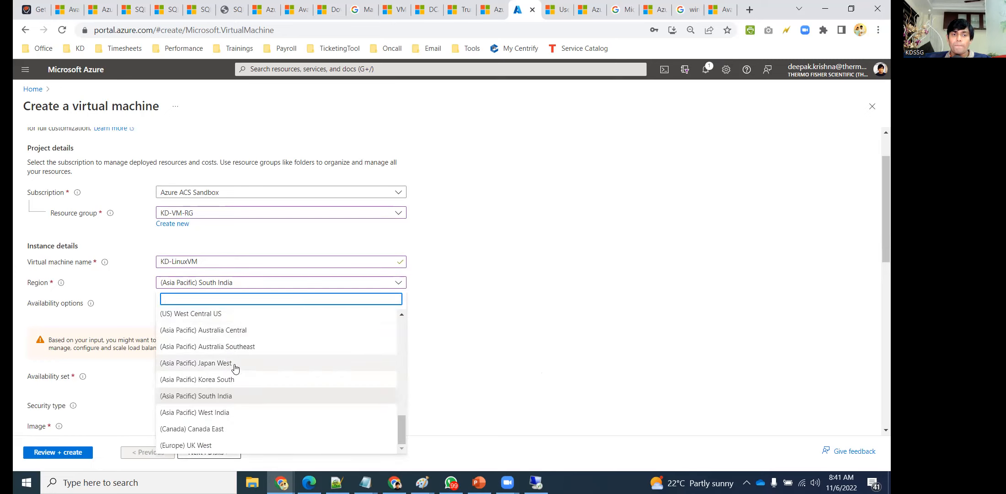
scroll(234, 367, up, 6)
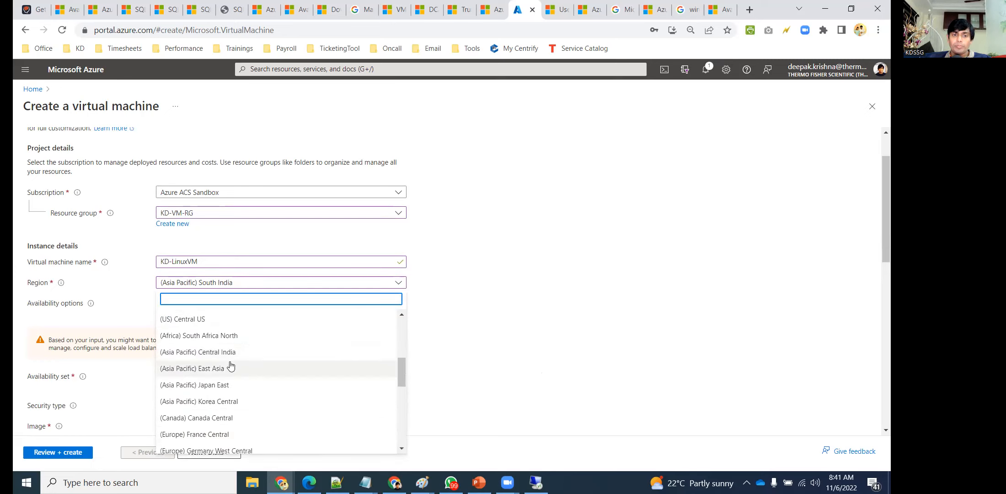
click(214, 352)
click(210, 304)
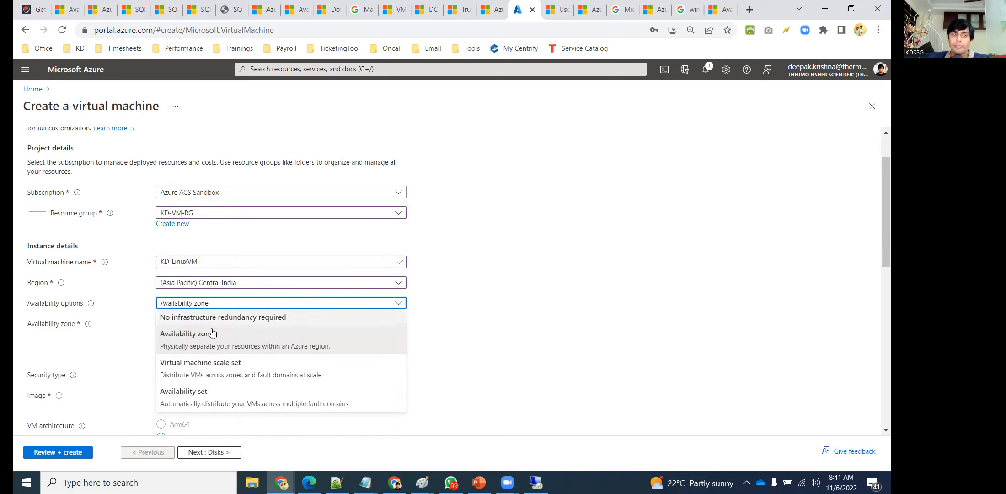
click(183, 392)
click(386, 376)
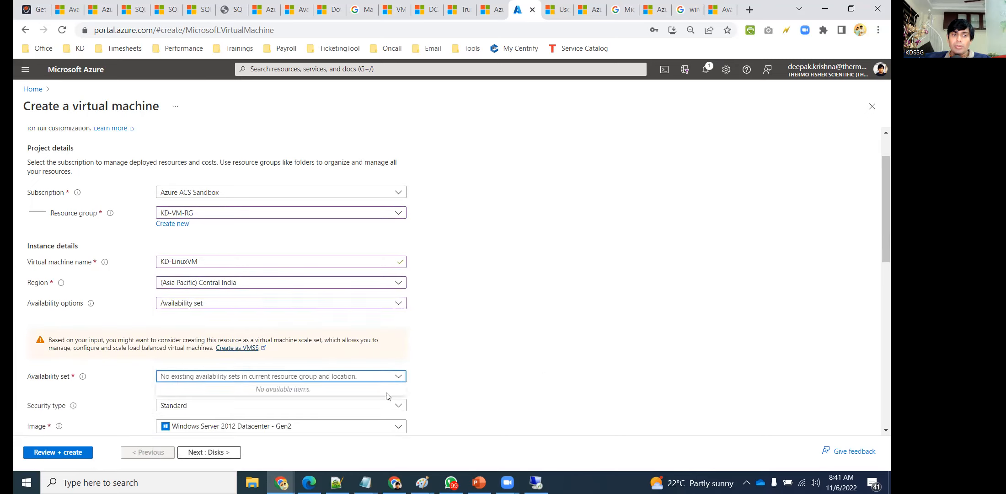
click(497, 379)
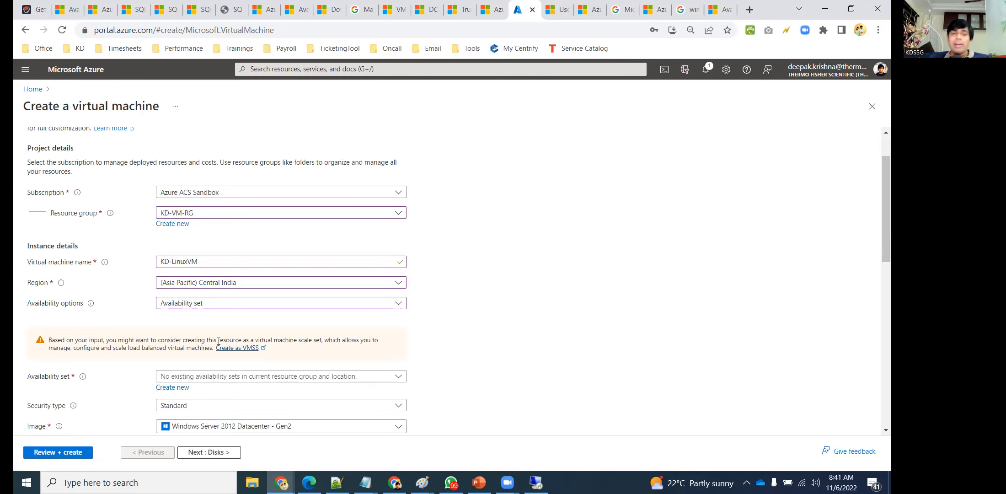
Create a new availability set named KD-ASet1 with the default fault and update domains
click(173, 386)
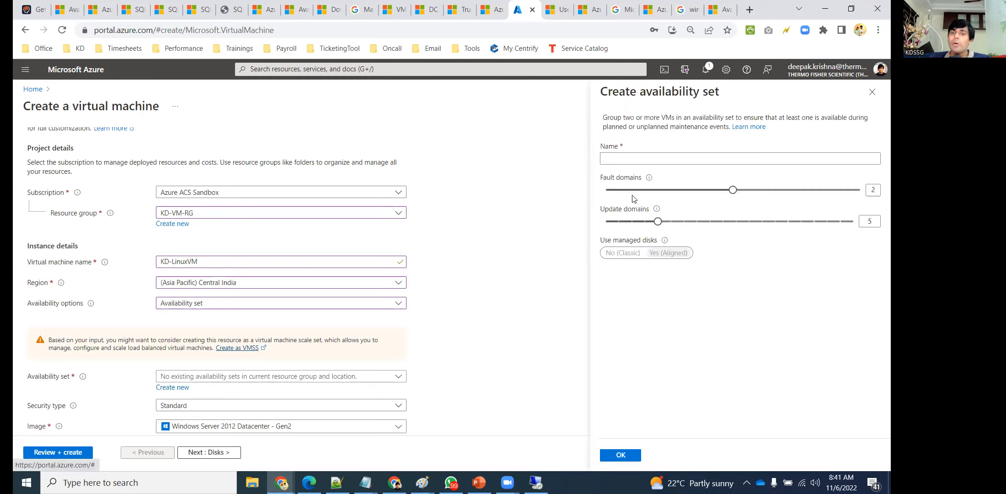
click(667, 151)
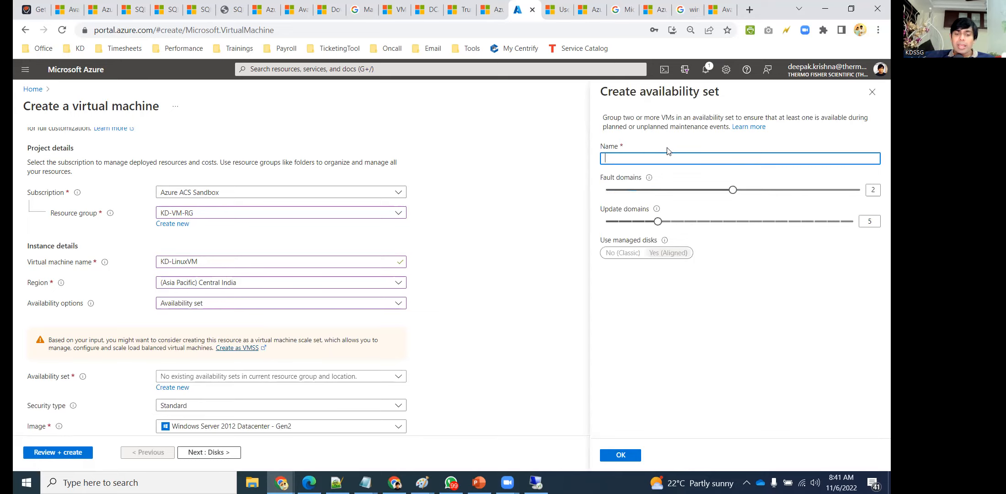
text(KD-ASet1)
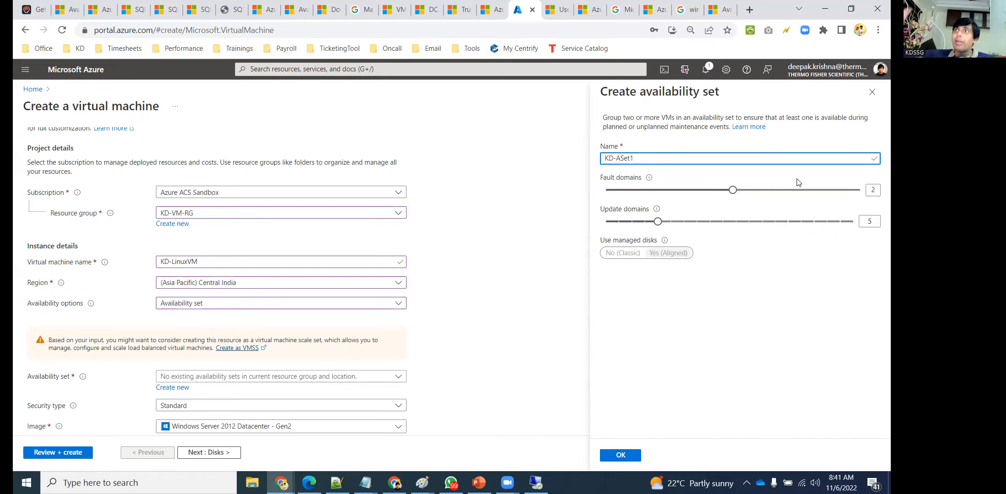
click(621, 454)
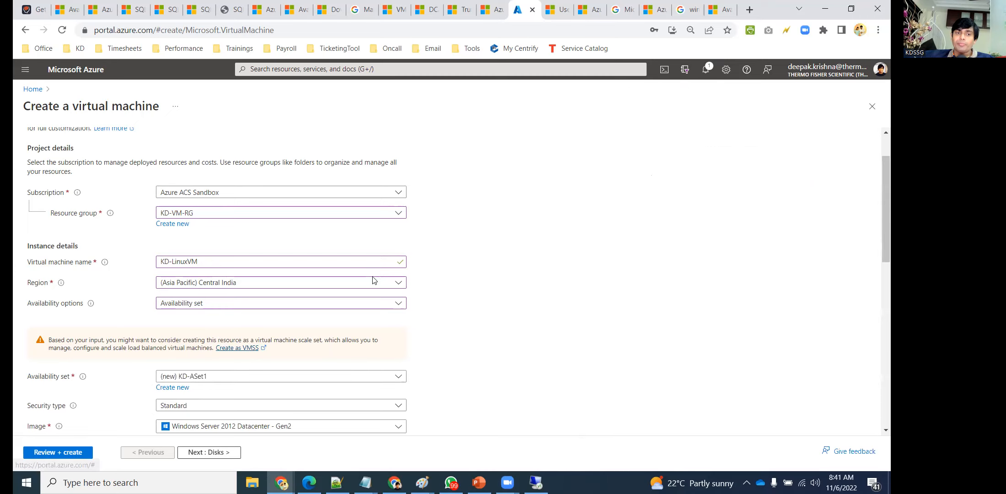
Choose Ubuntu Server 20.04 LTS - Gen2 as the virtual machine's image
scroll(408, 323, down, 3)
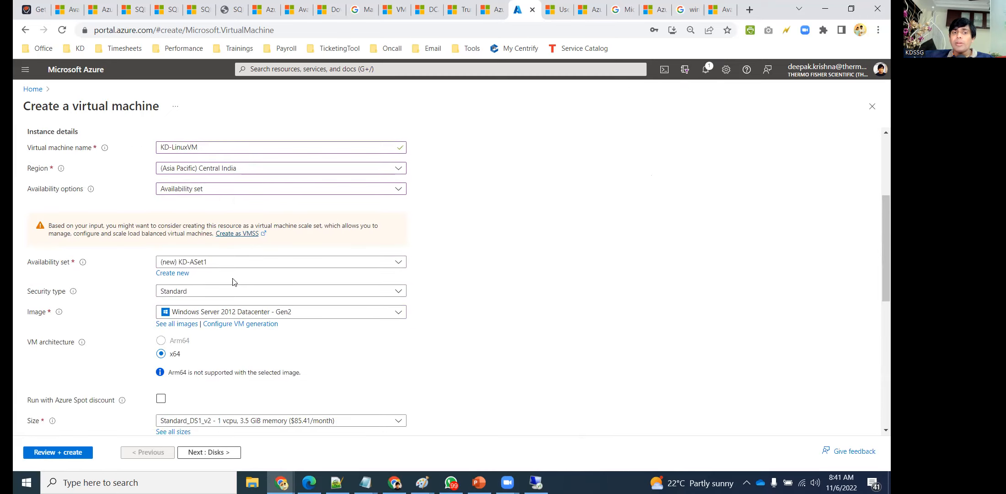
scroll(238, 274, down, 1)
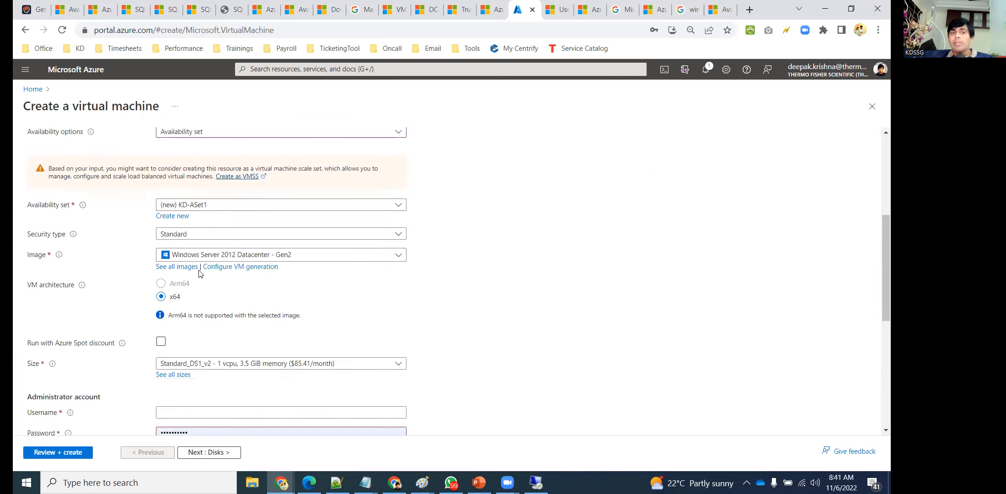
click(290, 260)
click(303, 328)
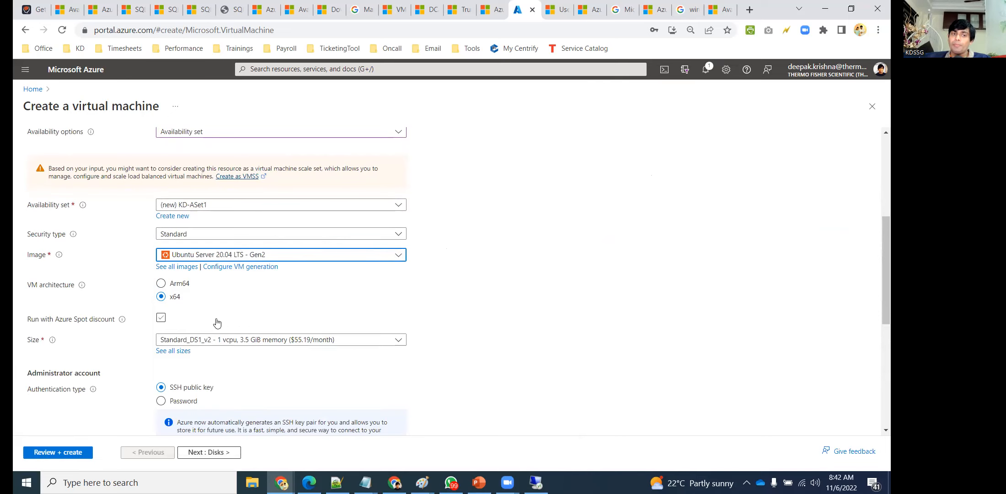
Set the administrator account's authentication type to Password
scroll(217, 323, down, 1)
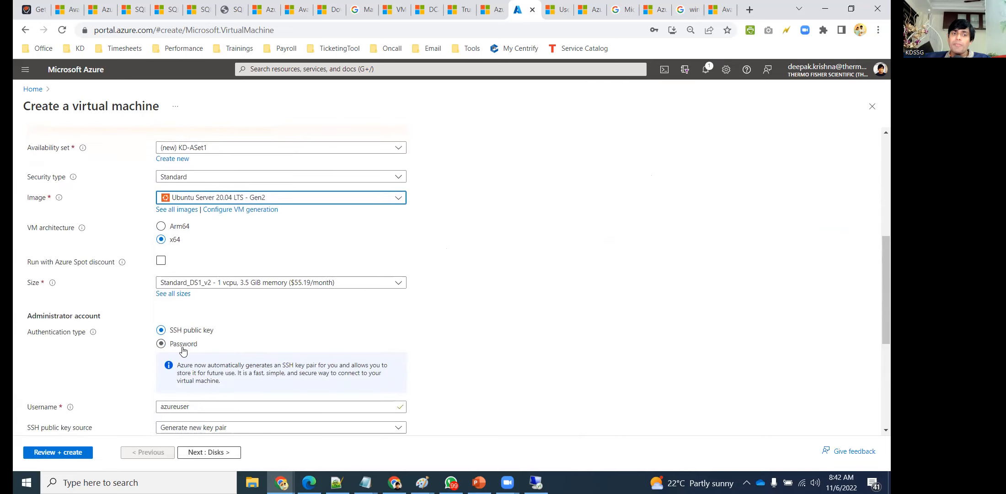
scroll(217, 331, down, 2)
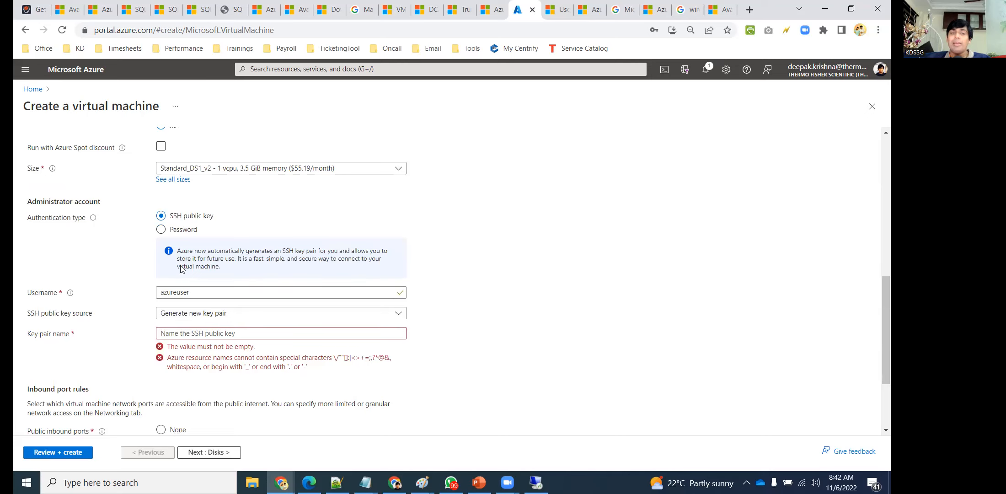
click(160, 229)
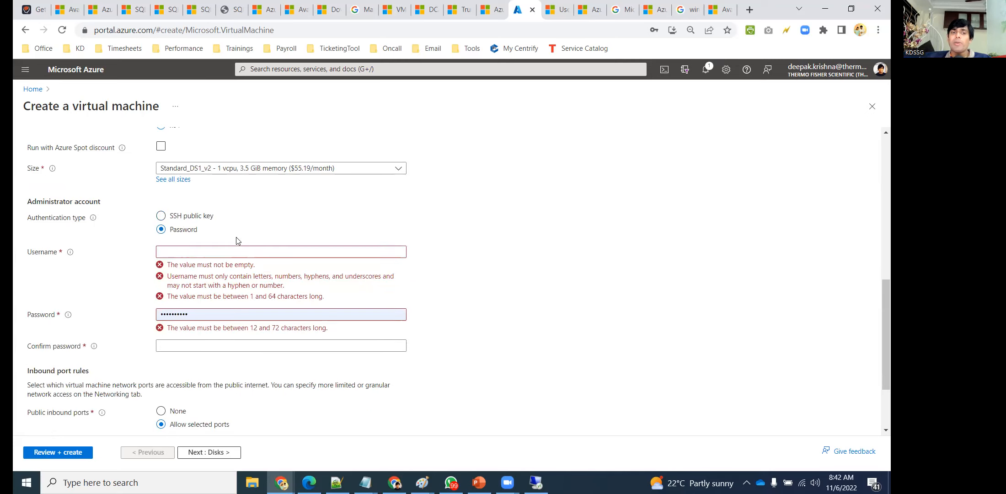
Enter kdssg as the administrator username and fill in the account password and its confirmation
click(269, 250)
text(kdssg)
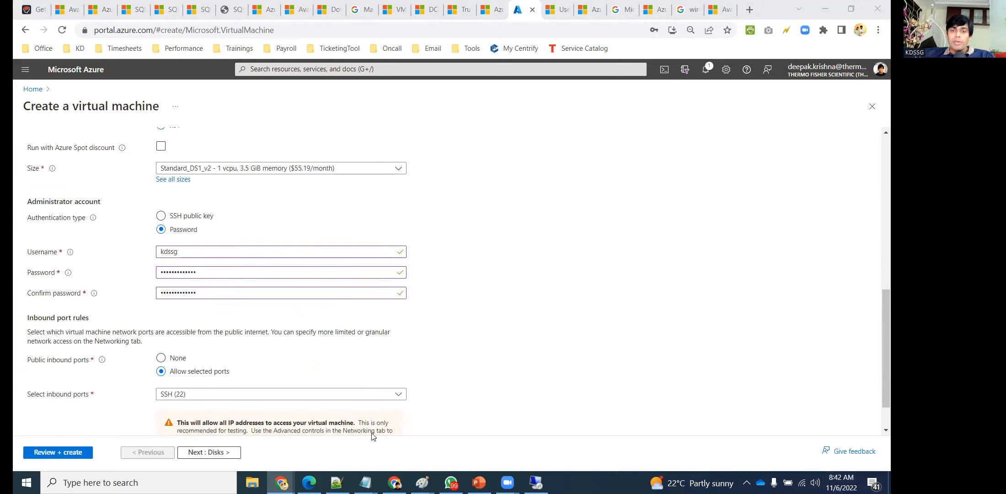
scroll(357, 287, down, 1)
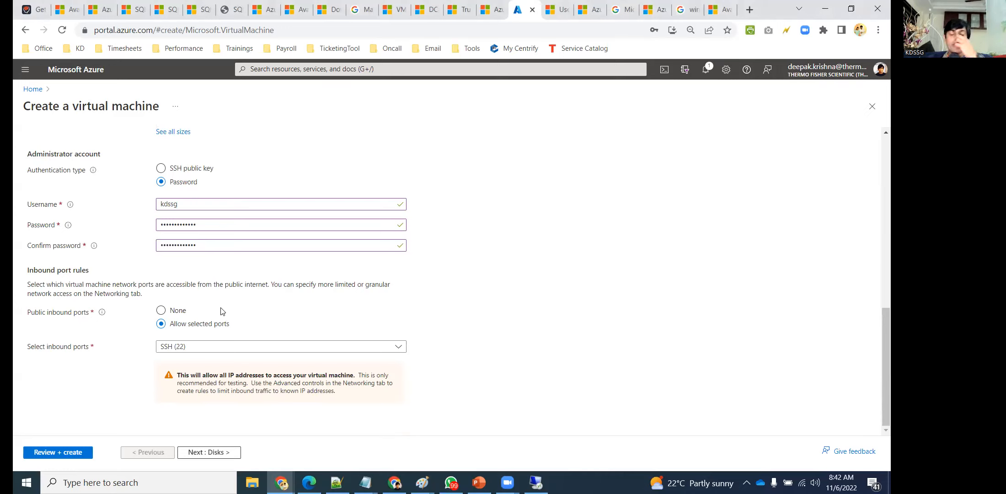
Set the virtual machine's OS disk type to Standard HDD (locally-redundant storage)
scroll(399, 316, up, 10)
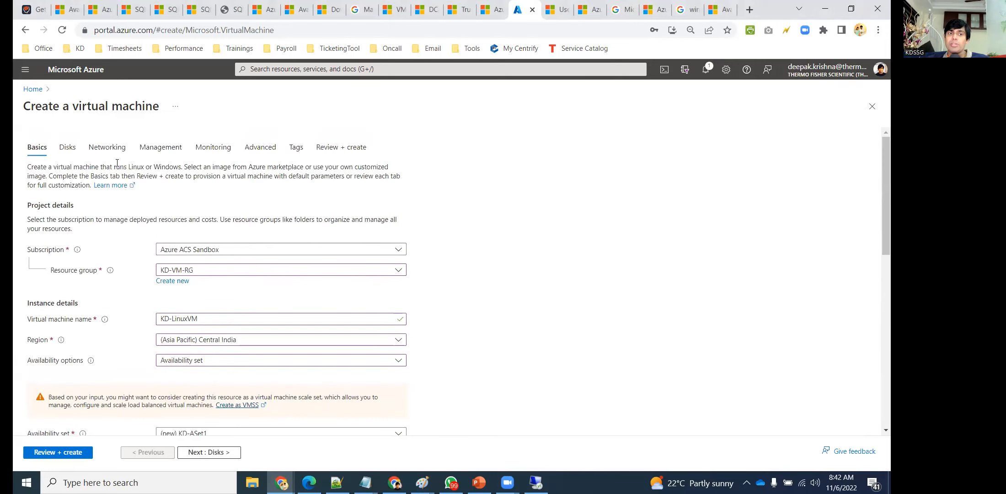
click(66, 145)
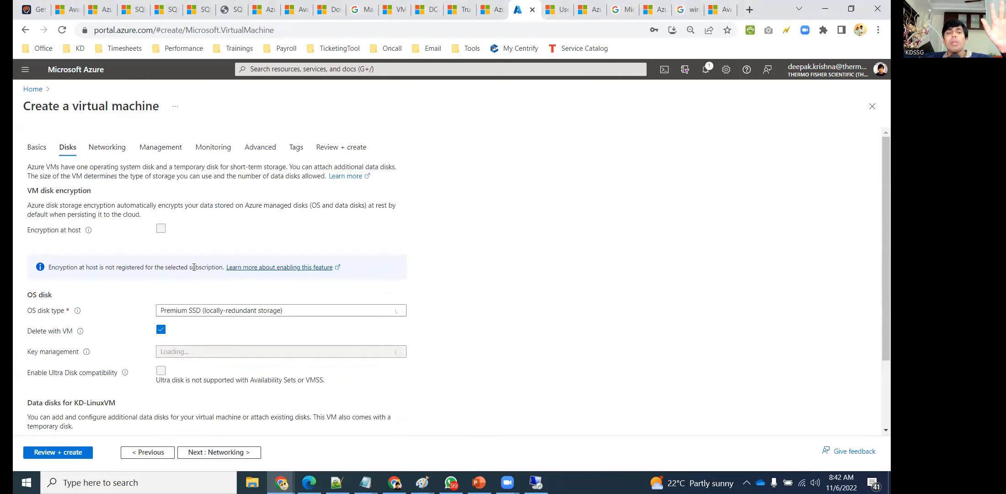
click(274, 310)
click(220, 399)
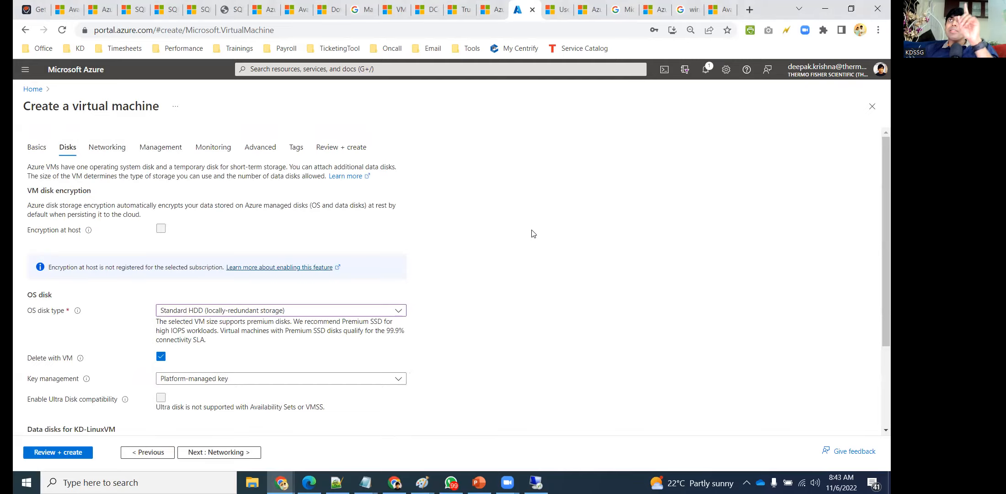
Switch to the Windows VM's remote desktop session, examine its Windows (C:) and Temporary Storage (D:) drives, and return to the Azure portal
click(535, 482)
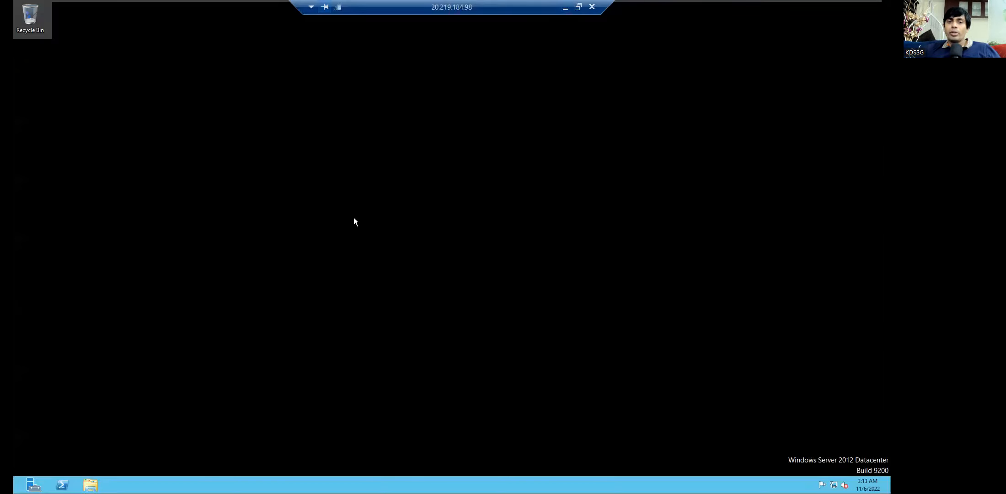
key(super+e)
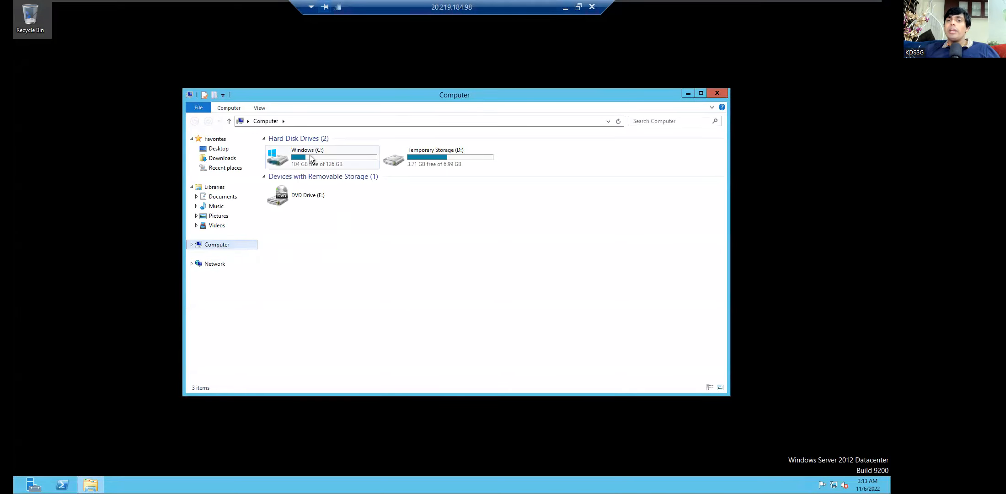
click(339, 163)
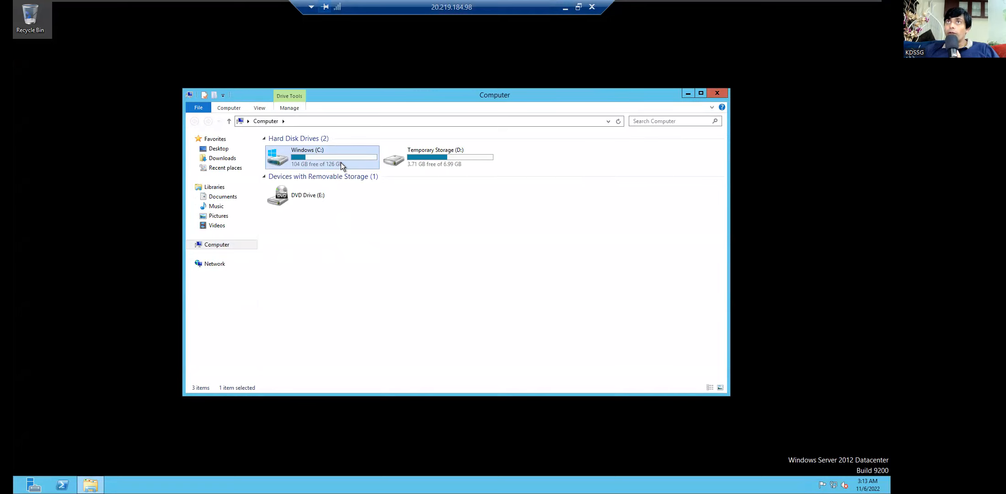
click(439, 166)
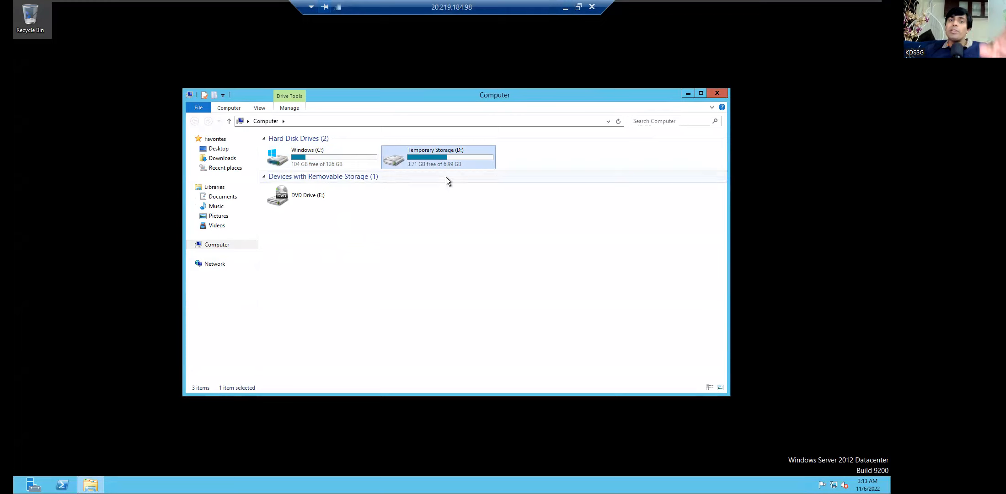
click(337, 159)
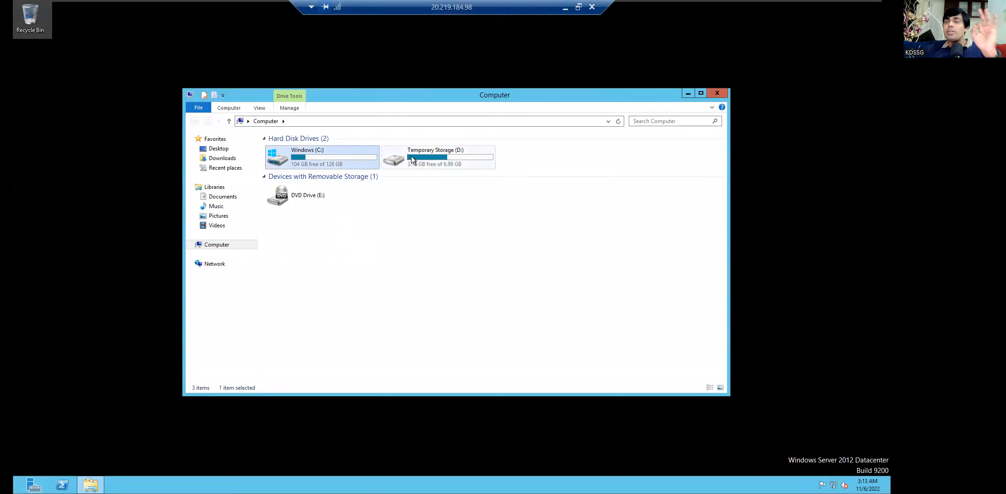
click(412, 155)
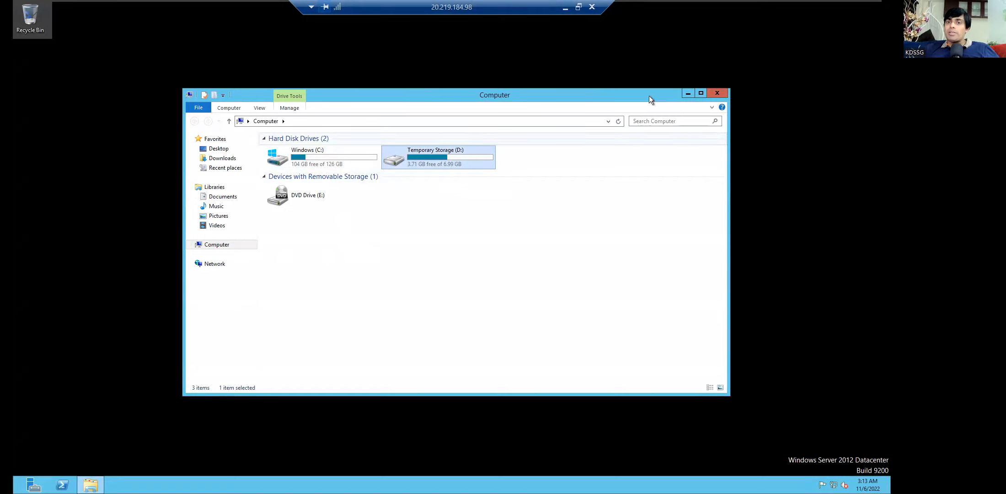
click(717, 92)
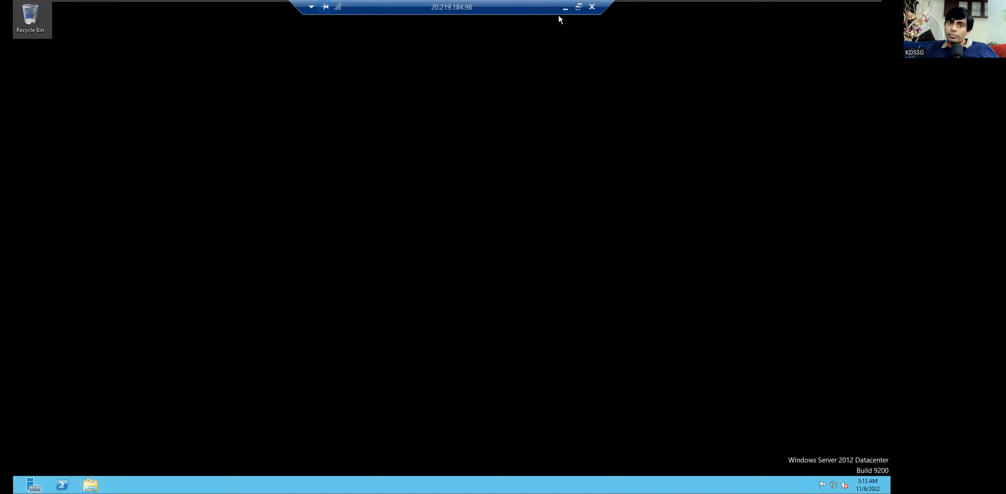
click(565, 7)
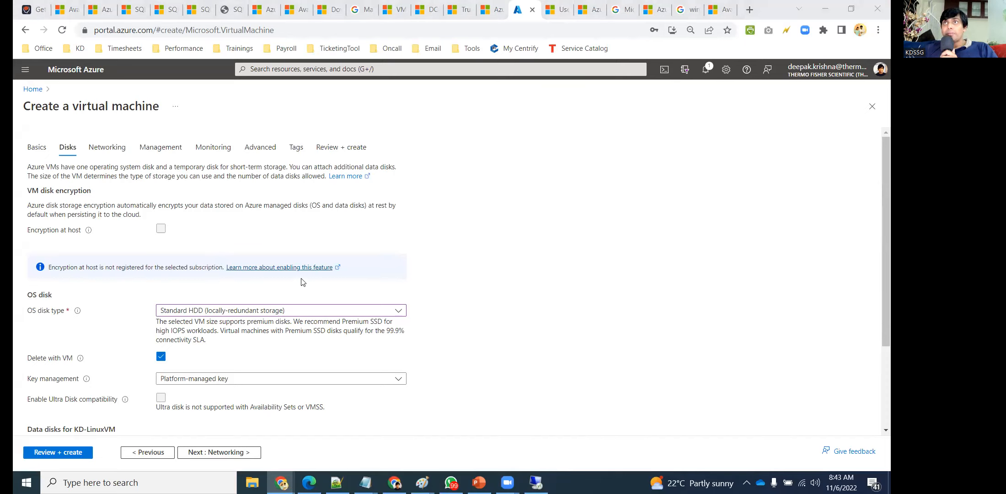
Review the new VM's disk, networking and management settings, including the patch orchestration options
scroll(283, 304, down, 3)
scroll(283, 304, up, 3)
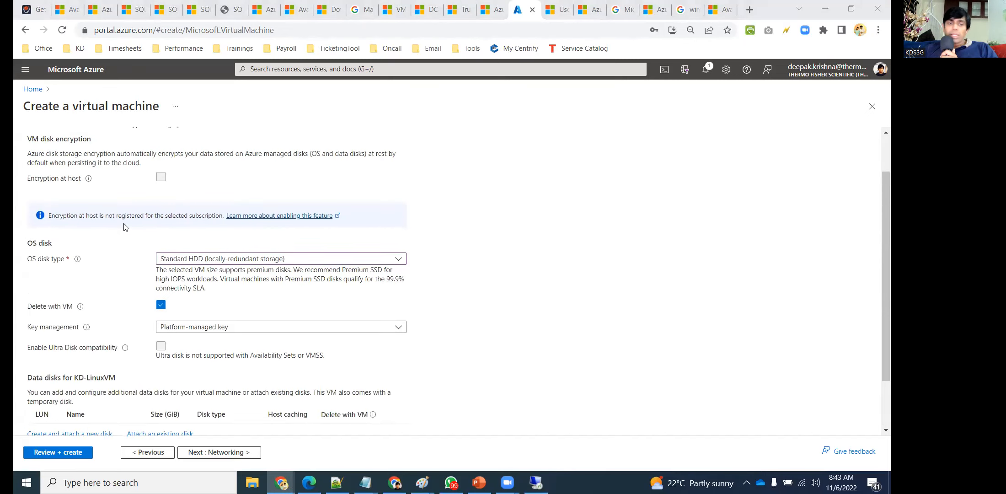
click(115, 152)
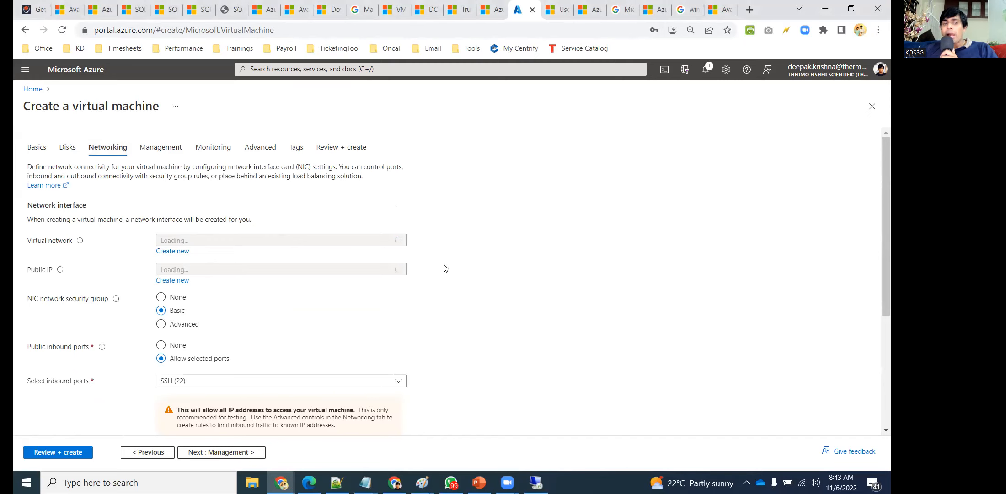
scroll(446, 268, down, 5)
scroll(448, 261, up, 3)
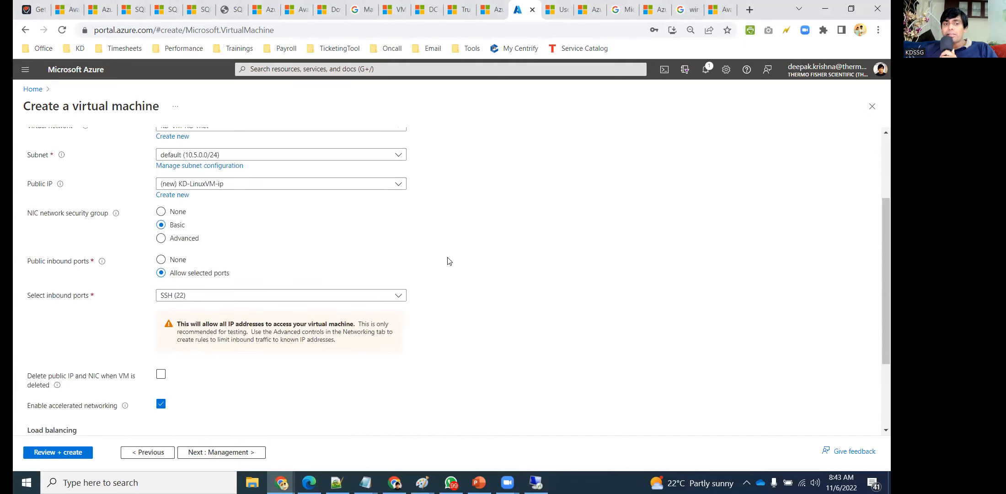
scroll(448, 260, up, 3)
click(163, 147)
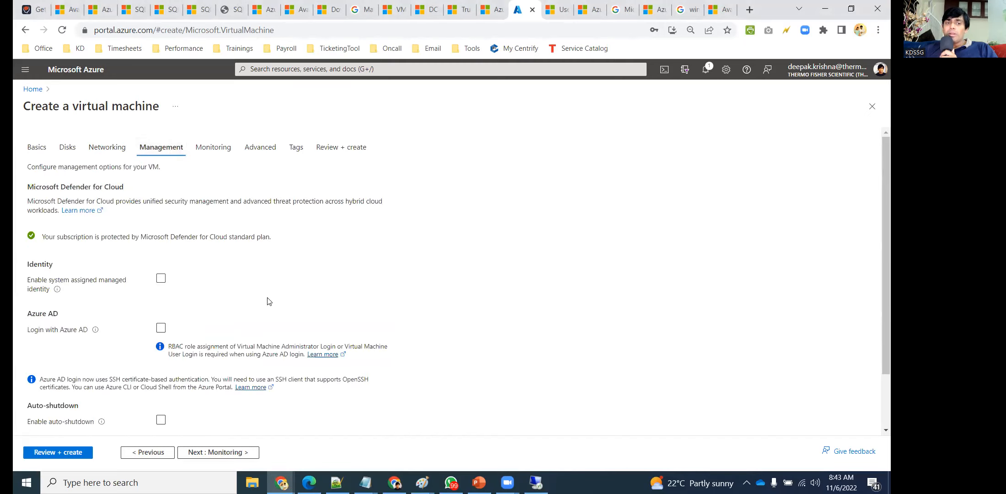
scroll(220, 353, down, 3)
click(191, 396)
click(612, 328)
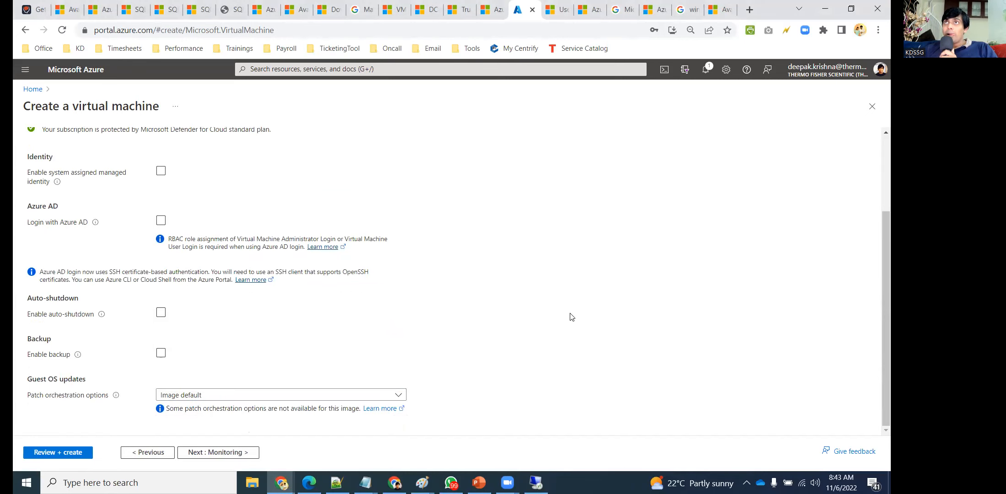
Disable boot diagnostics in the virtual machine's monitoring settings
scroll(391, 287, up, 3)
click(220, 157)
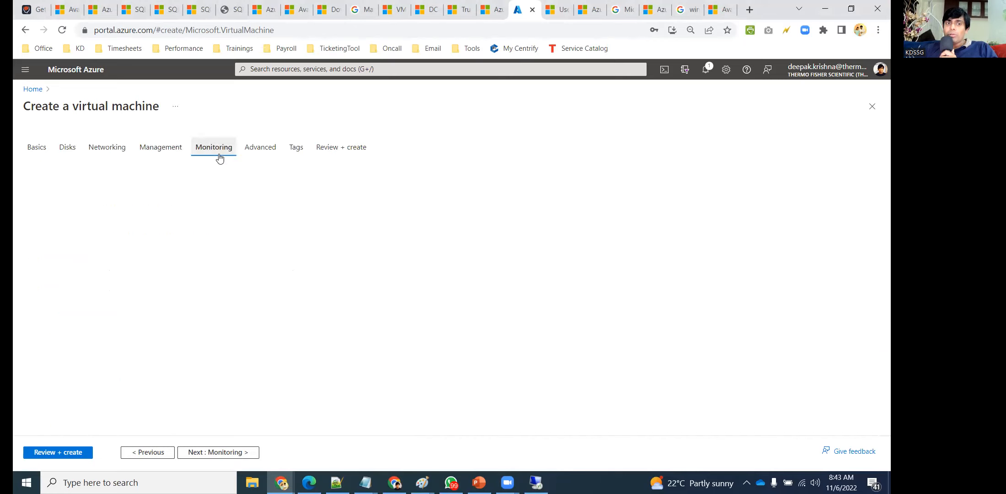
click(162, 269)
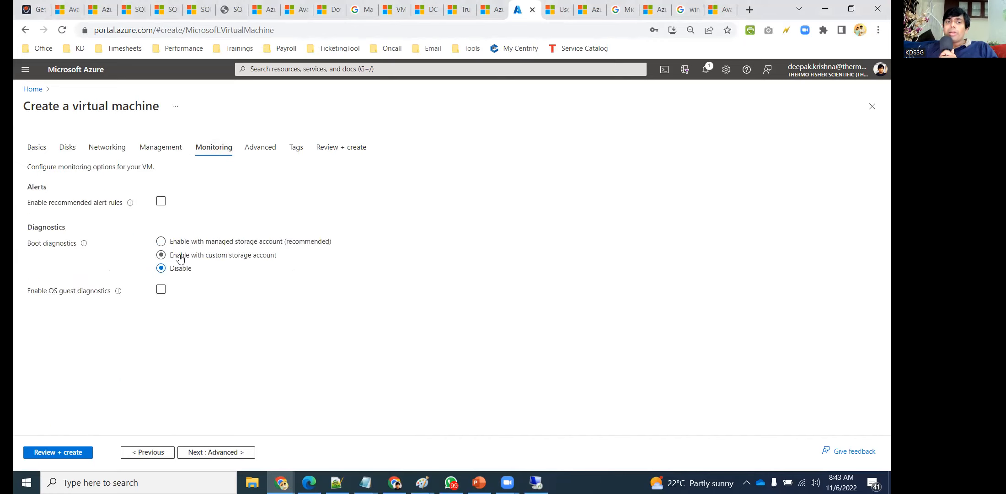
Validate the KD-LinuxVM configuration, review its summary and submit the virtual machine for creation
click(323, 151)
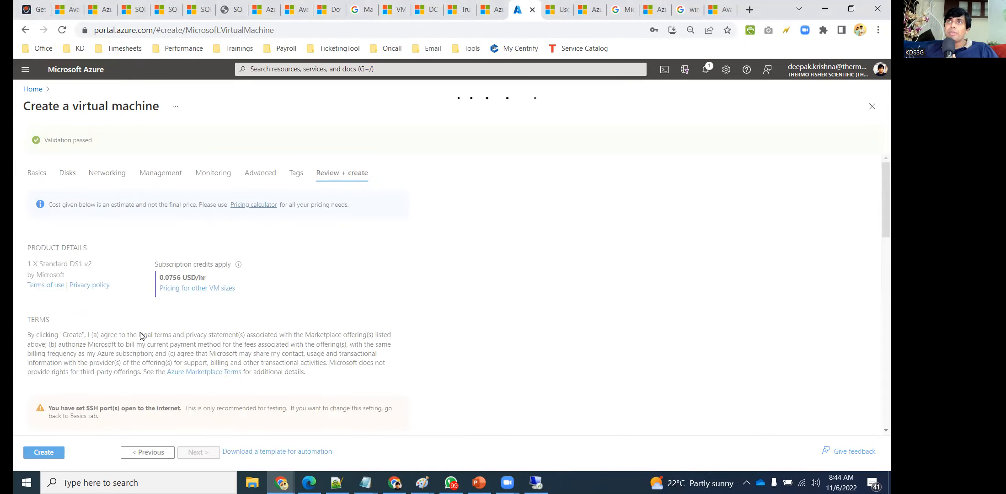
scroll(145, 331, down, 10)
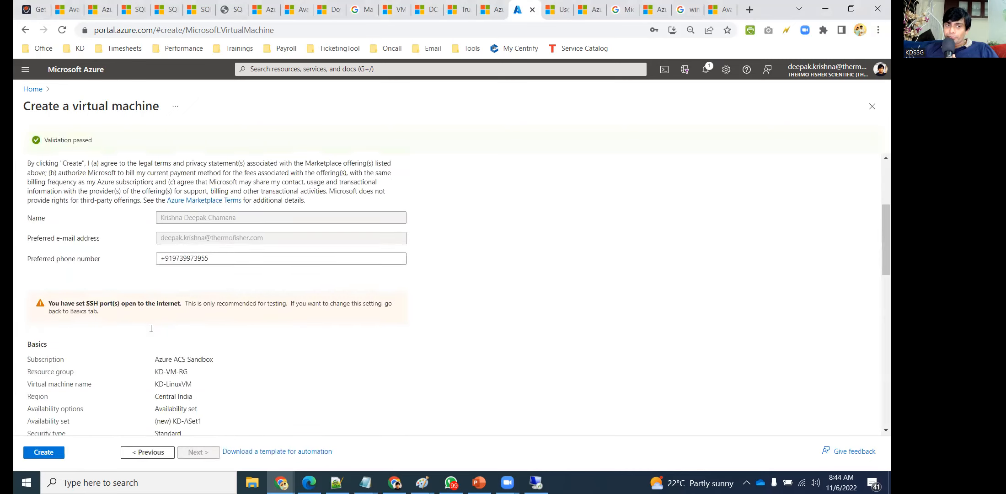
scroll(152, 330, down, 6)
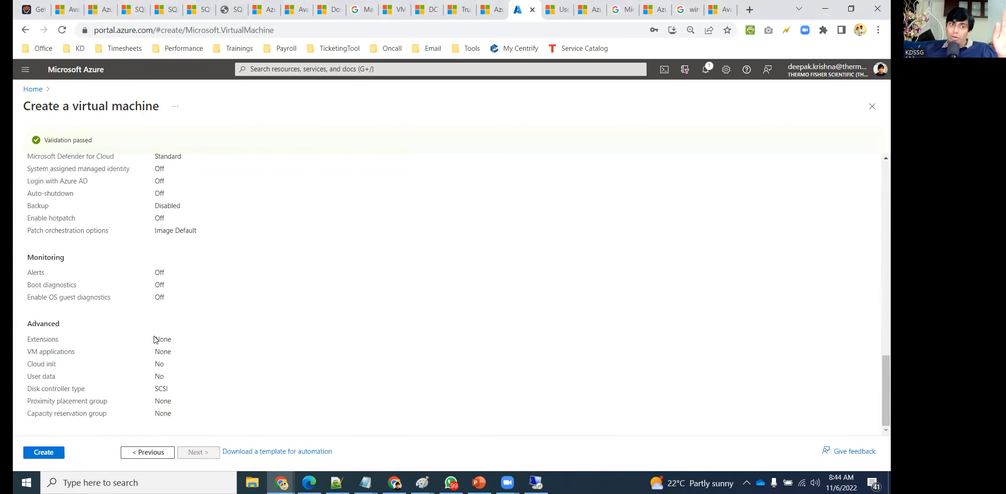
click(44, 452)
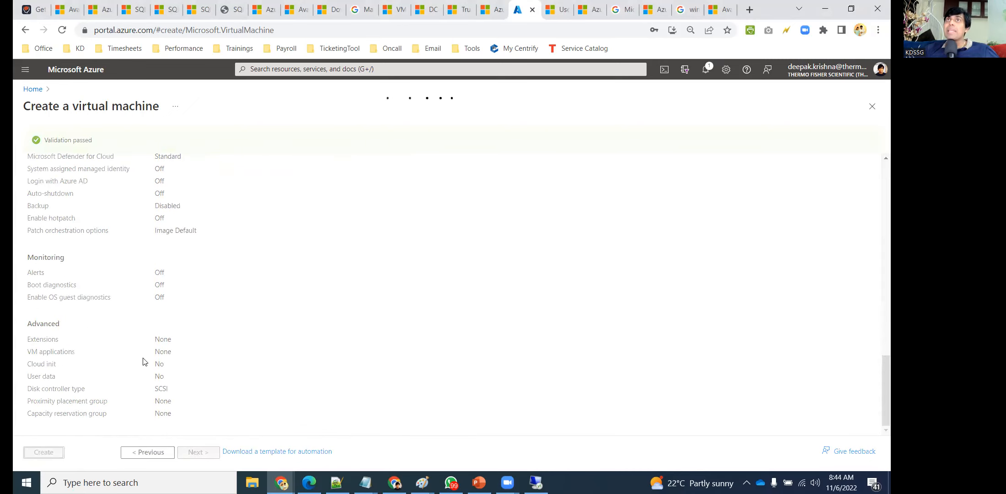